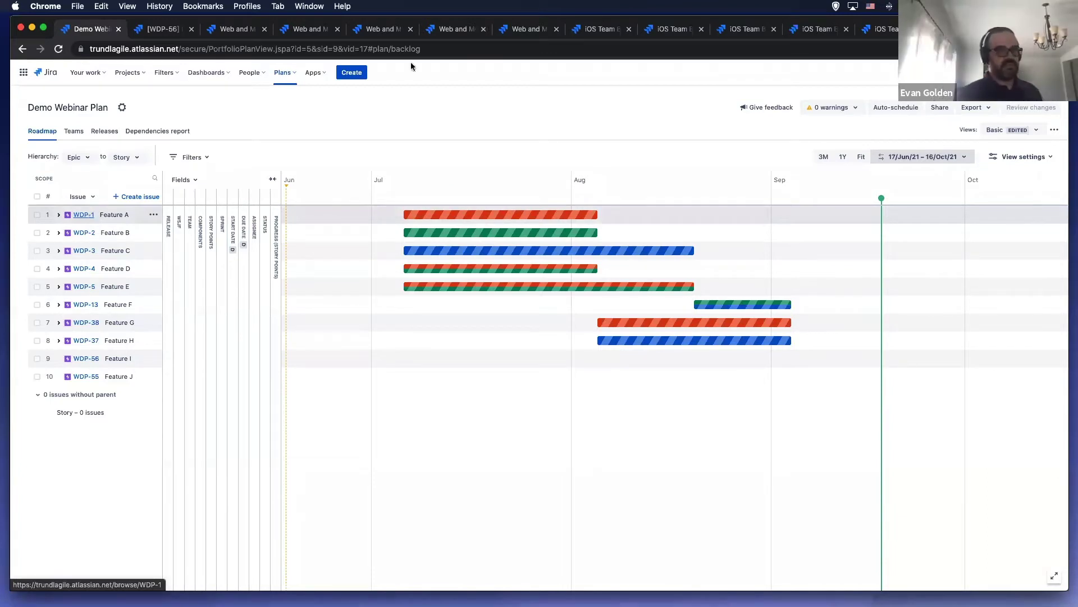
Step: Review the roadmap's view settings, including the component color coding and the dependency style
left_click_drag(1010, 121, 1010, 126)
left_click(1009, 127)
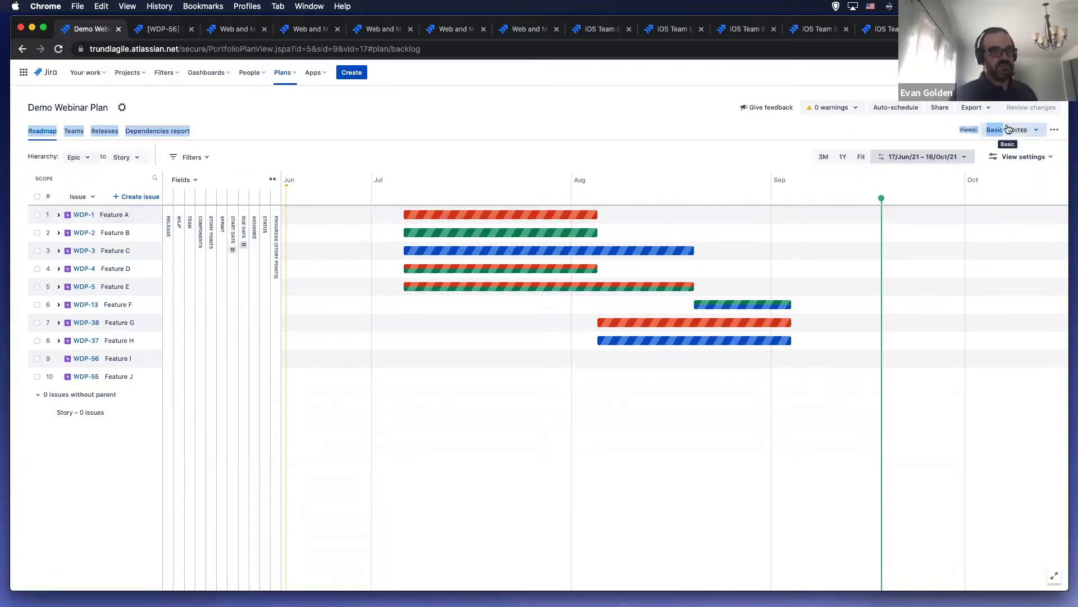
left_click(1009, 129)
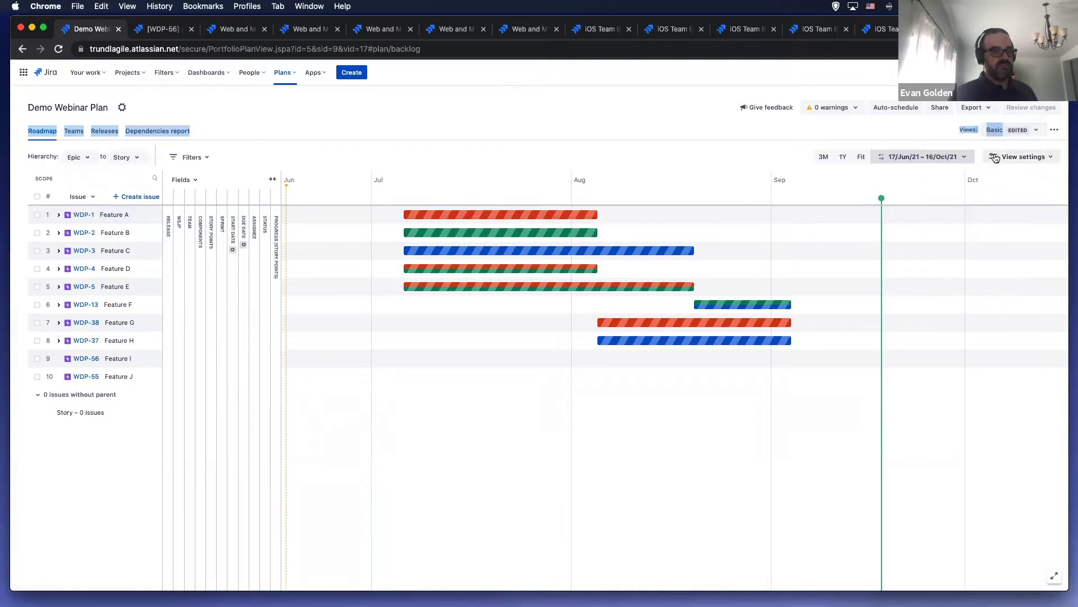
left_click(1022, 157)
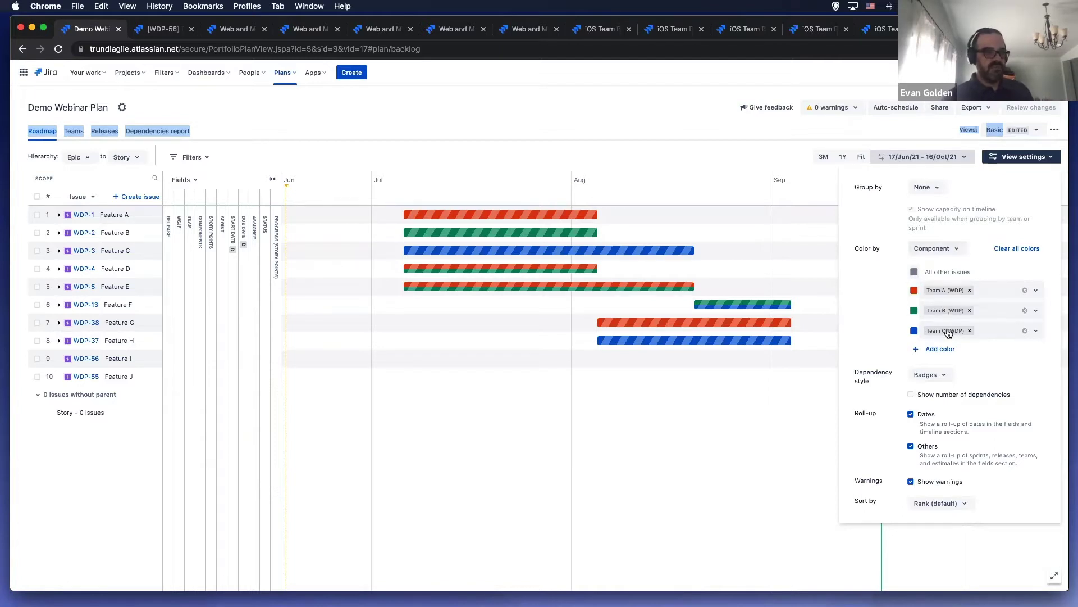
left_click(940, 379)
left_click(938, 378)
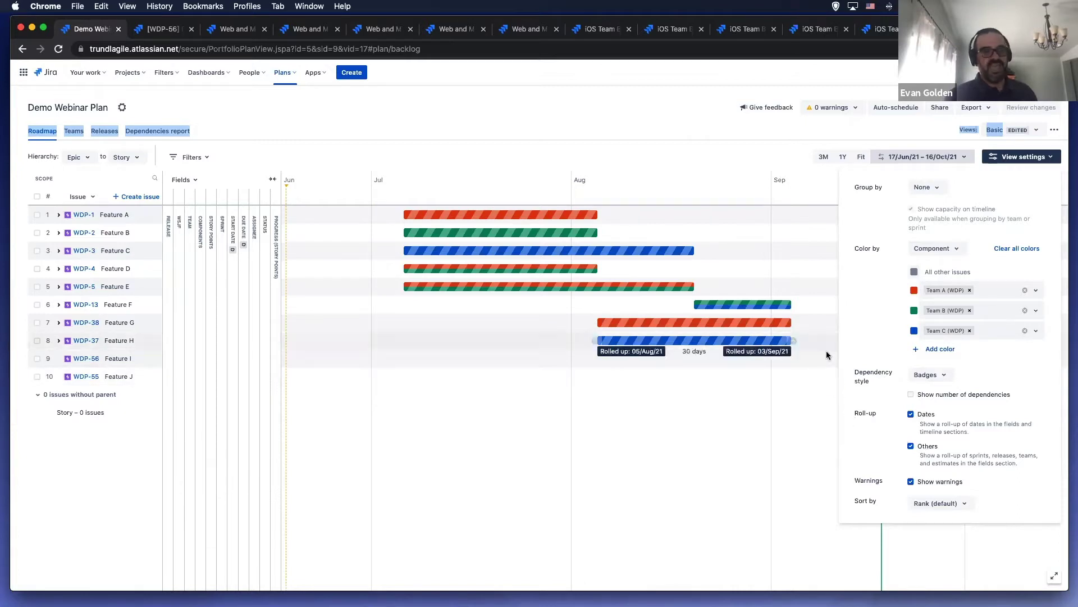
left_click(595, 130)
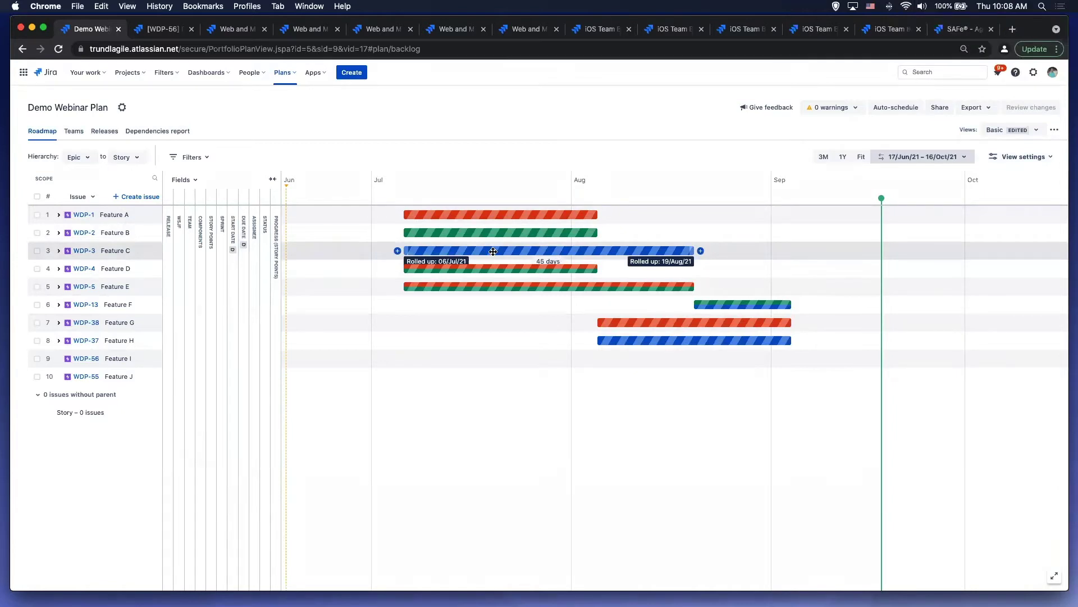
Step: Enlarge the page and check which hierarchy levels the roadmap can start from
key("super+plus")
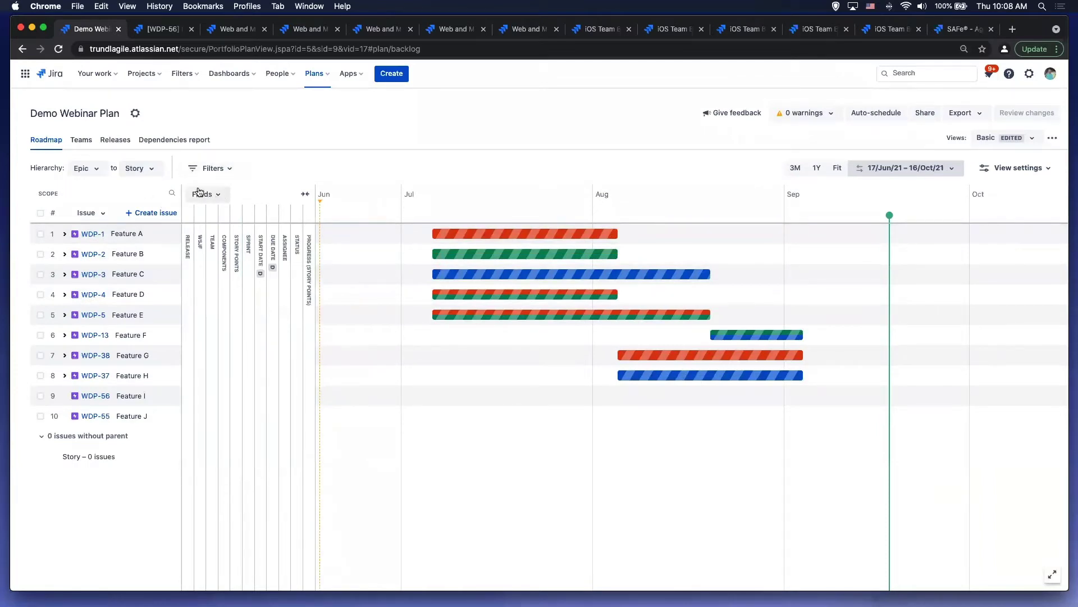
left_click(84, 169)
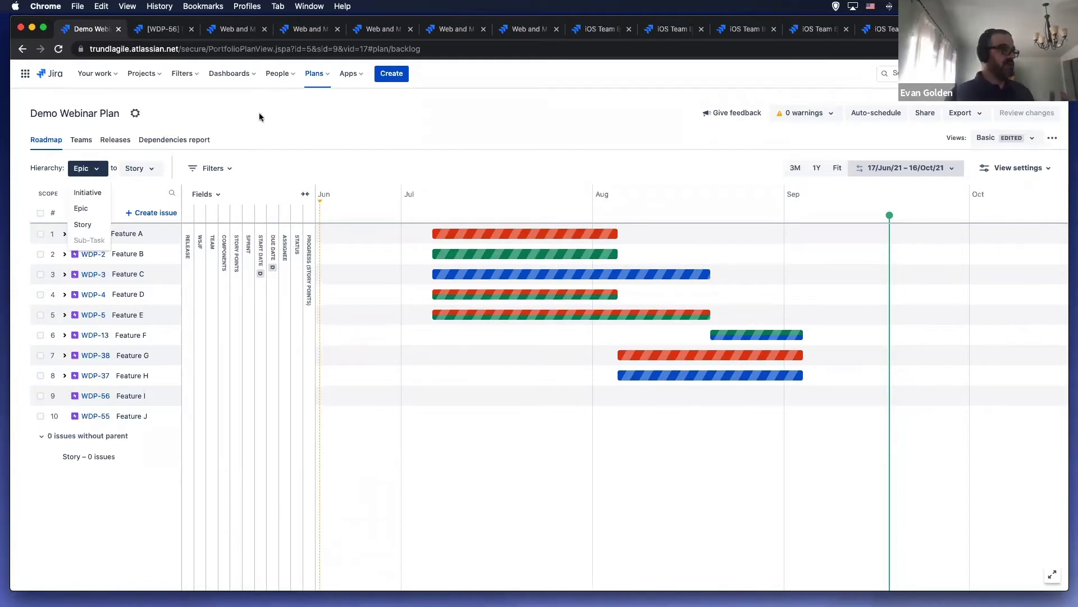
left_click(244, 141)
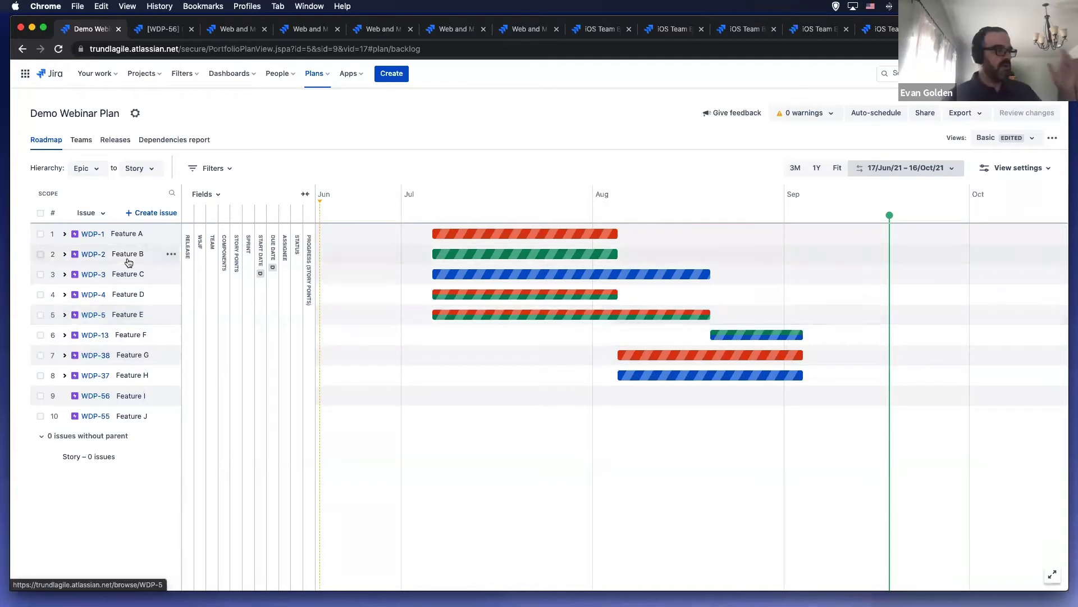
Step: Inspect the rolled-up dates on the Feature B and Feature G bars, and briefly expand Feature A
mouse_move(432, 255)
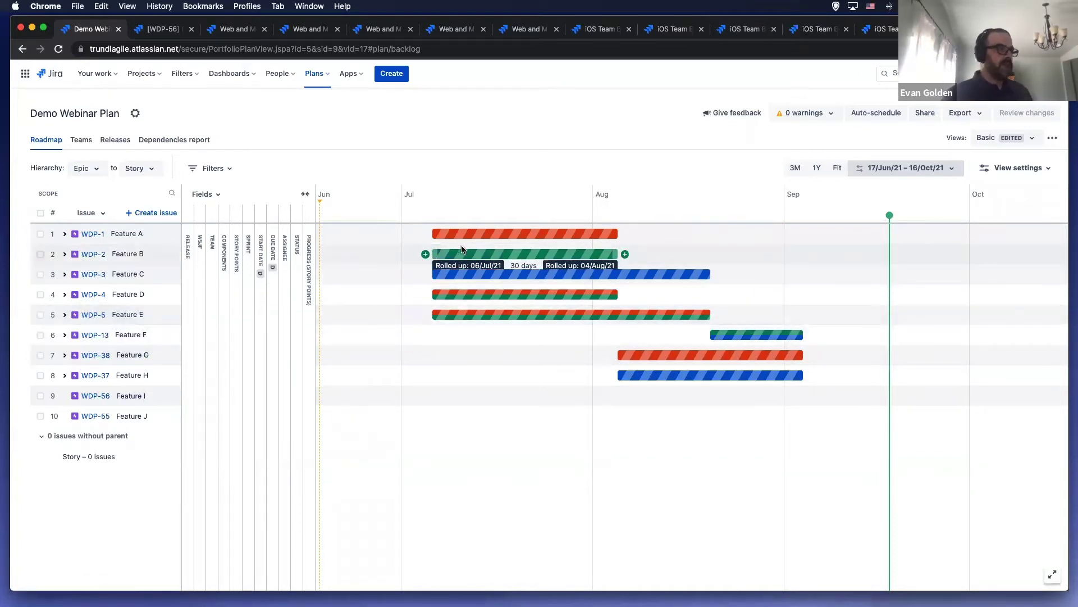
mouse_move(648, 355)
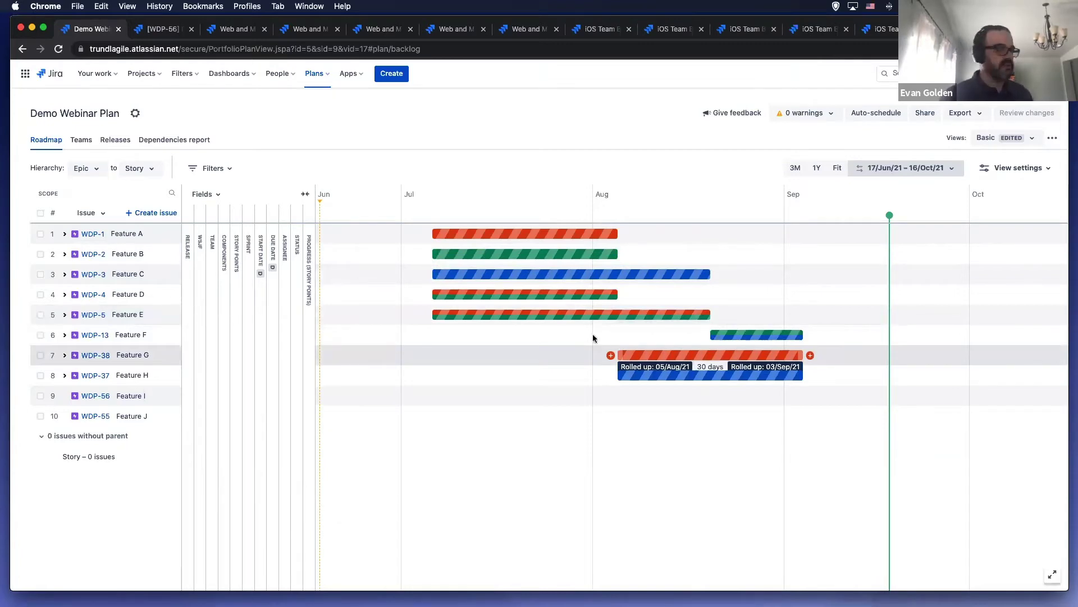
left_click(65, 236)
left_click(65, 235)
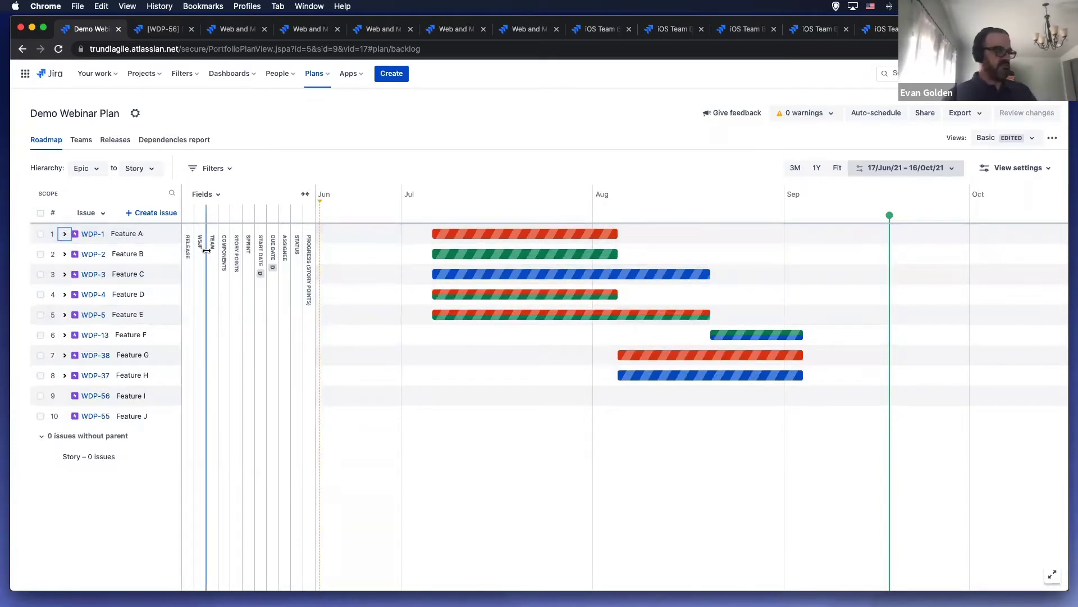
Step: Review the list of fields chosen for the roadmap and expand the Release column
left_click(216, 197)
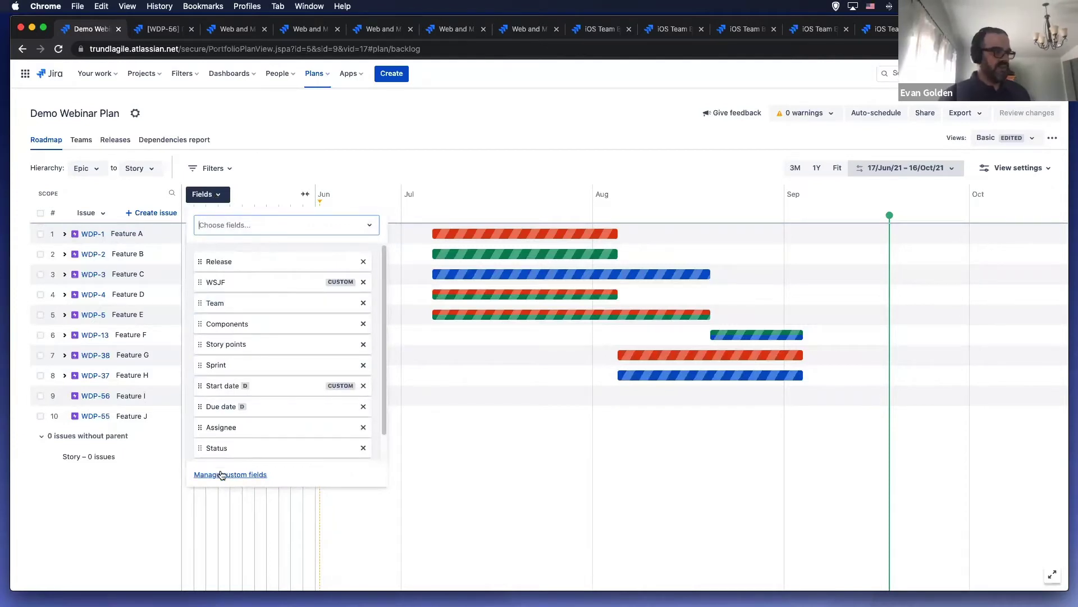
left_click(448, 152)
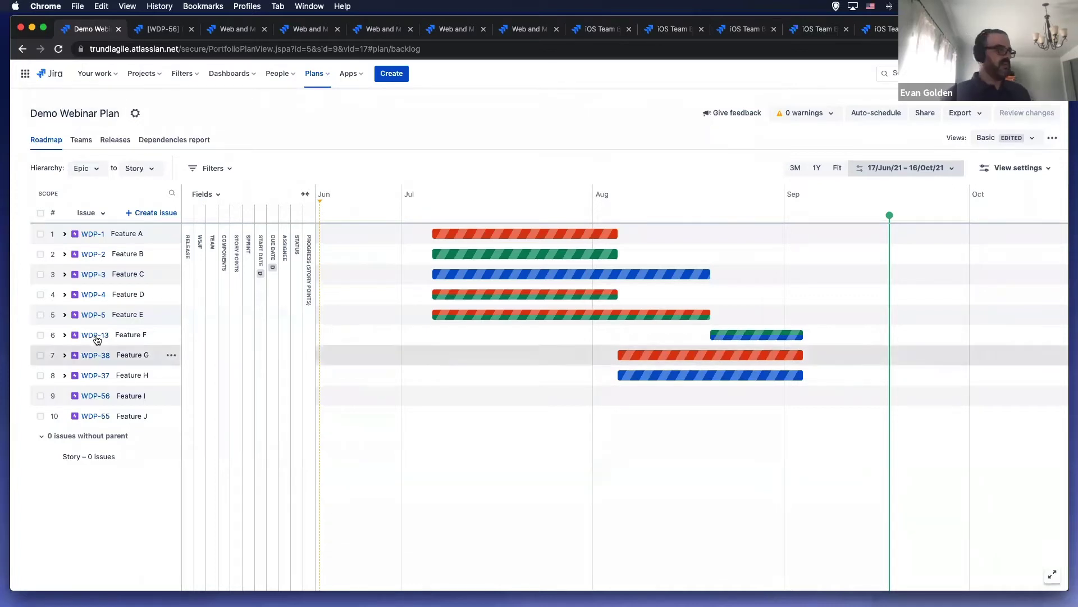
left_click(189, 249)
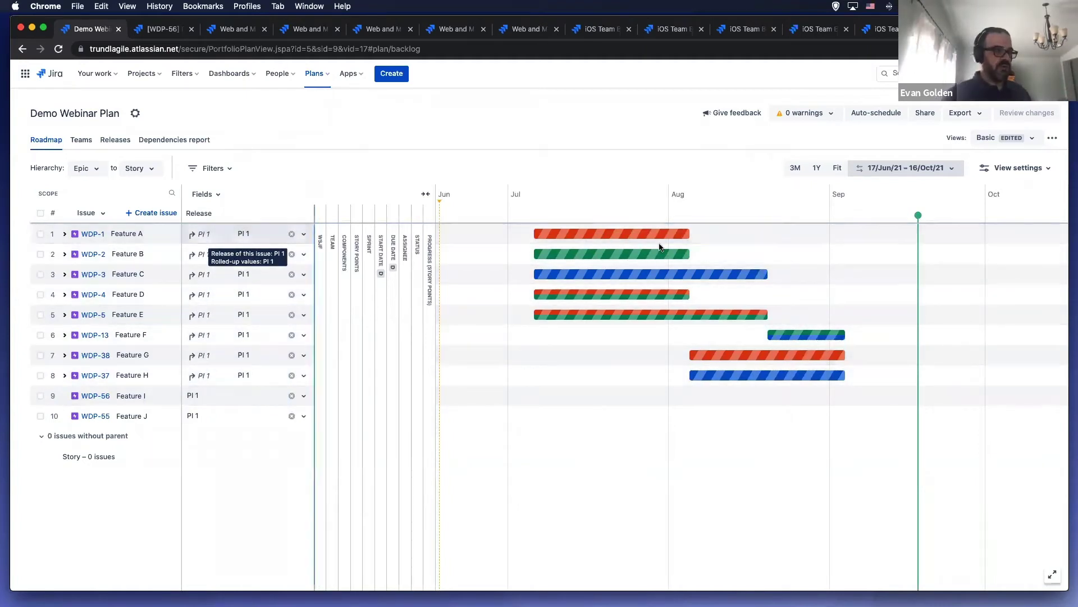
Step: View the PI 1 release details on the timeline and check the releases of Feature A's child stories
left_click(918, 217)
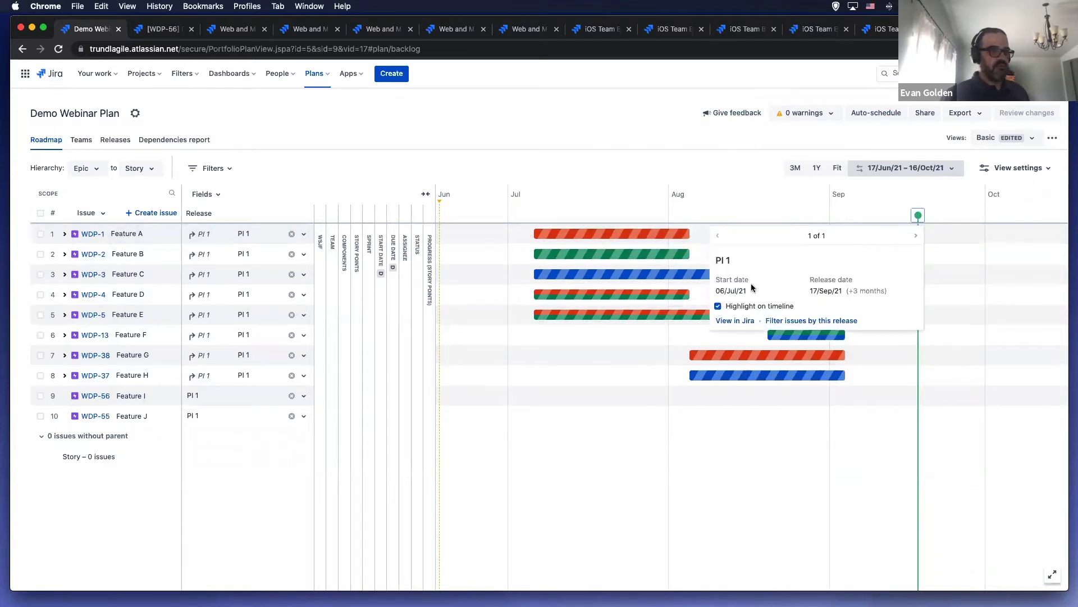
left_click(770, 186)
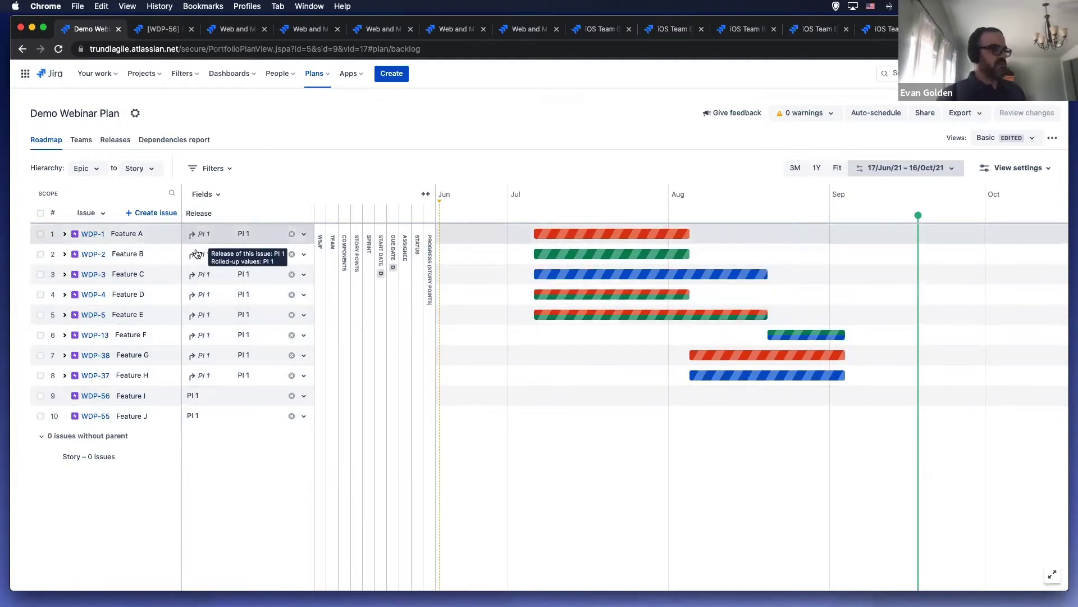
left_click(66, 235)
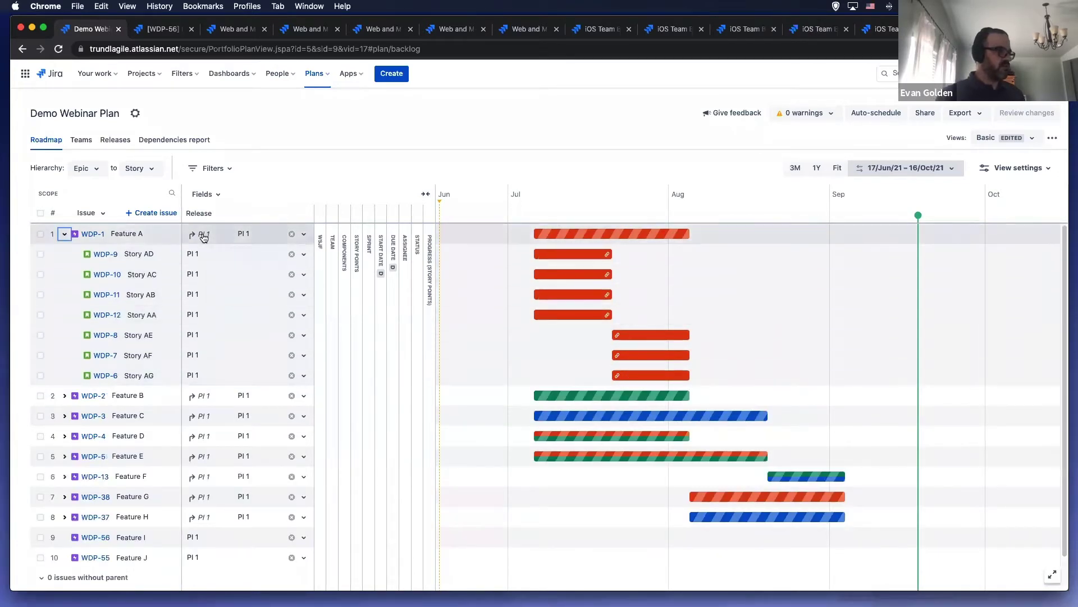
left_click(65, 235)
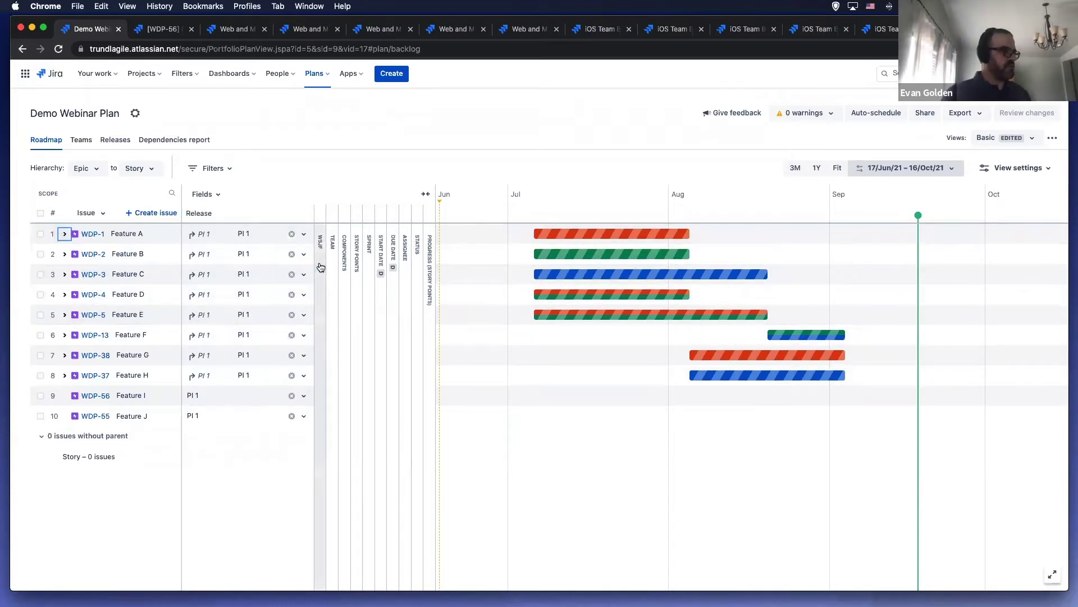
Step: Calculate WSJF for Feature I (WDP-56) with User Business Value 10, Risk Reduction 3, Time Criticality 3 and Job Size 5
left_click(163, 29)
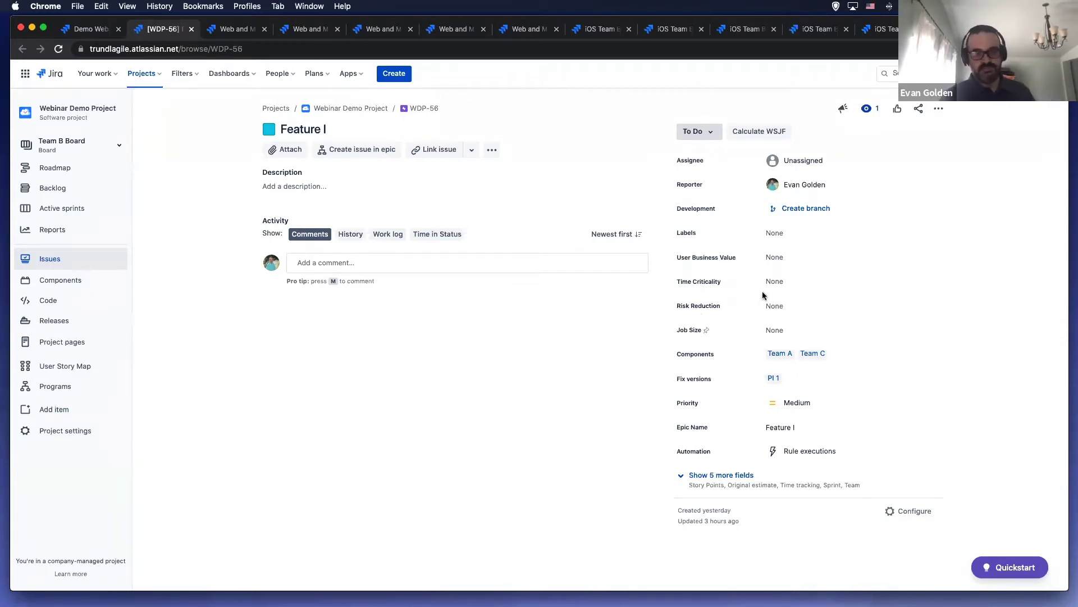
left_click(753, 135)
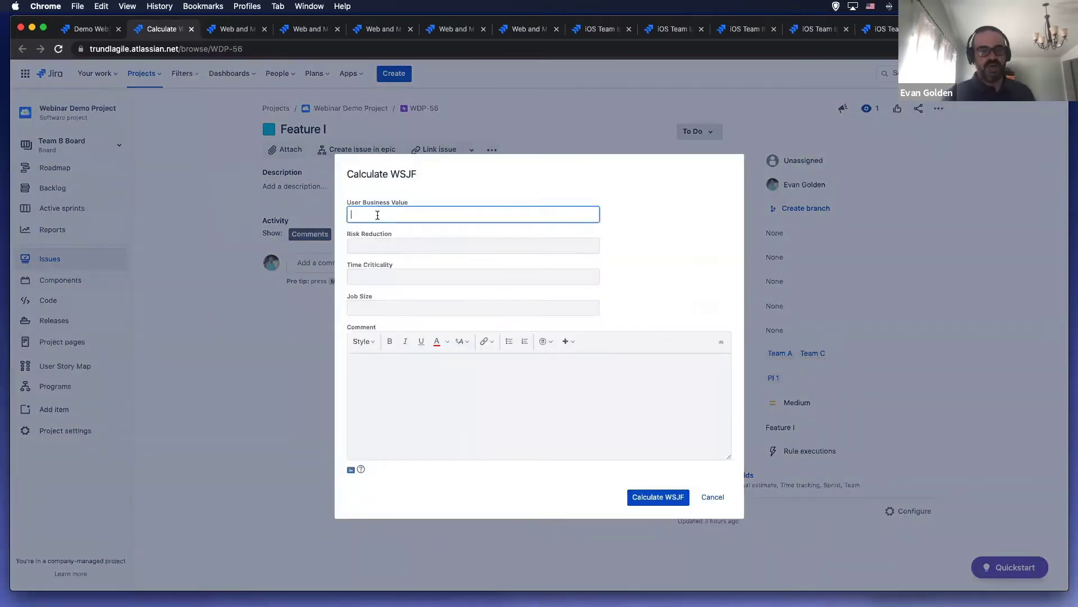
type("10")
key("Tab")
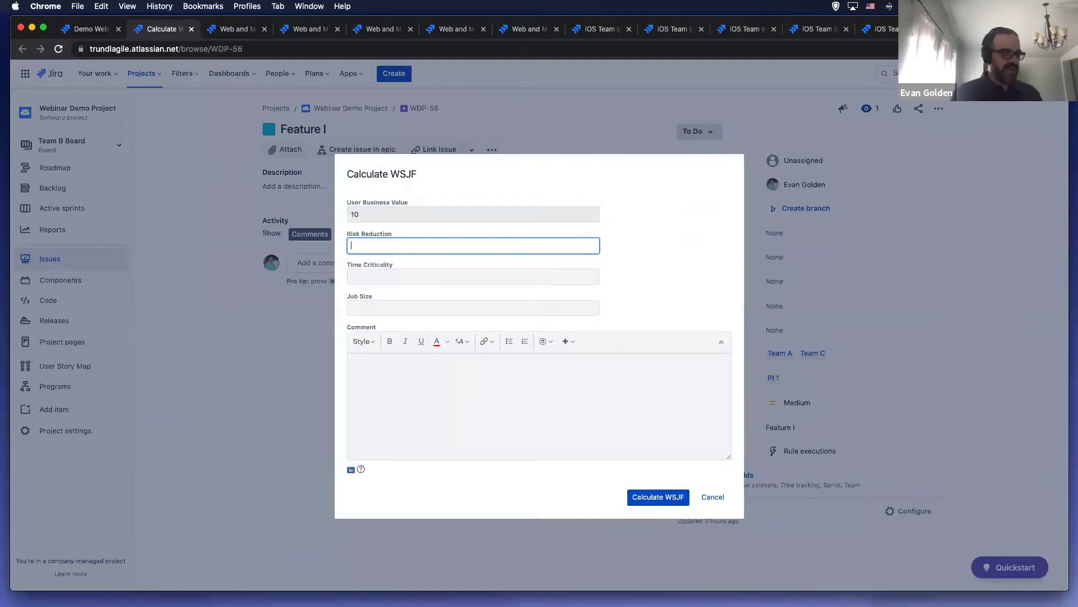
type("3")
key("Tab")
type("3")
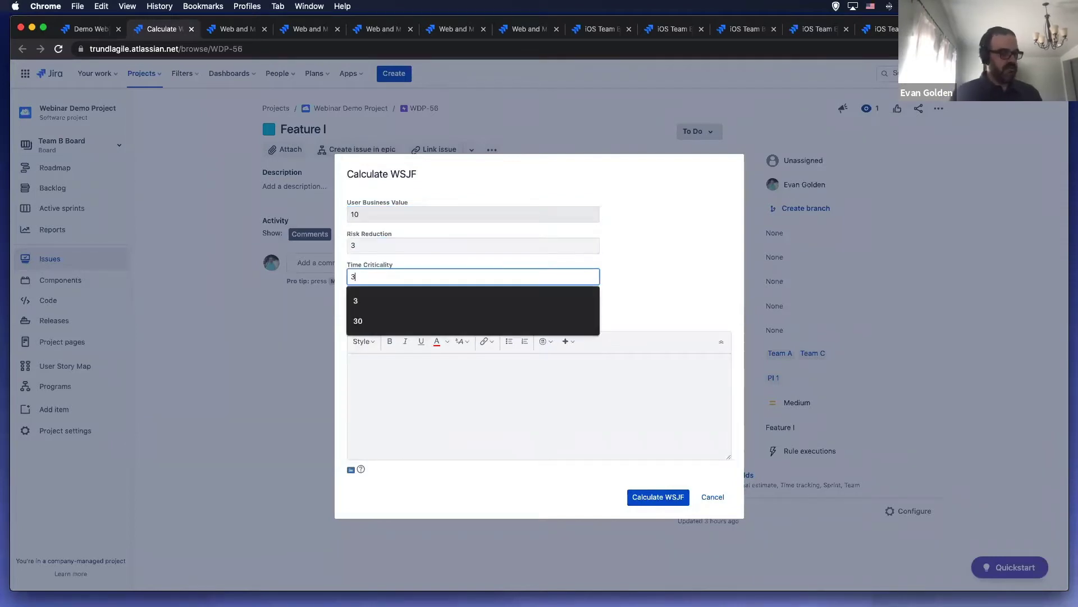
key("Tab")
type("3")
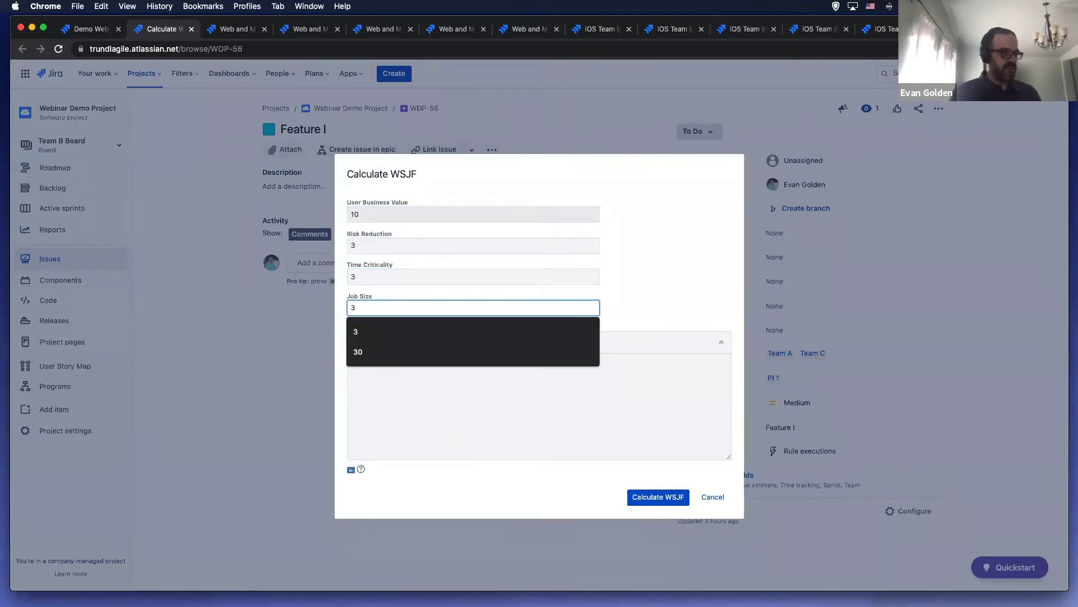
key("BackSpace")
type("5")
left_click(670, 257)
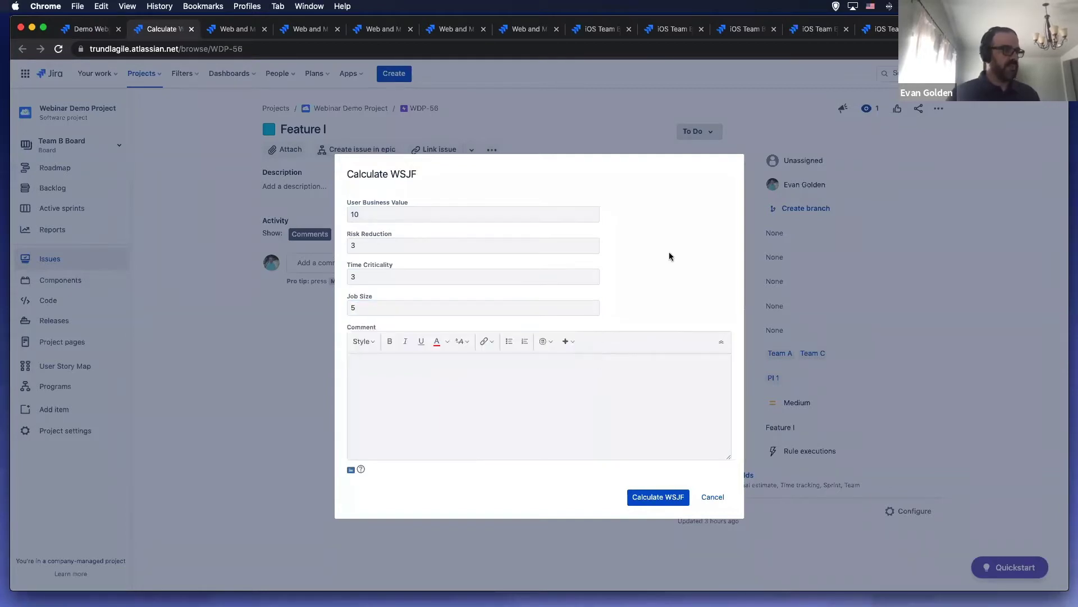
left_click(648, 497)
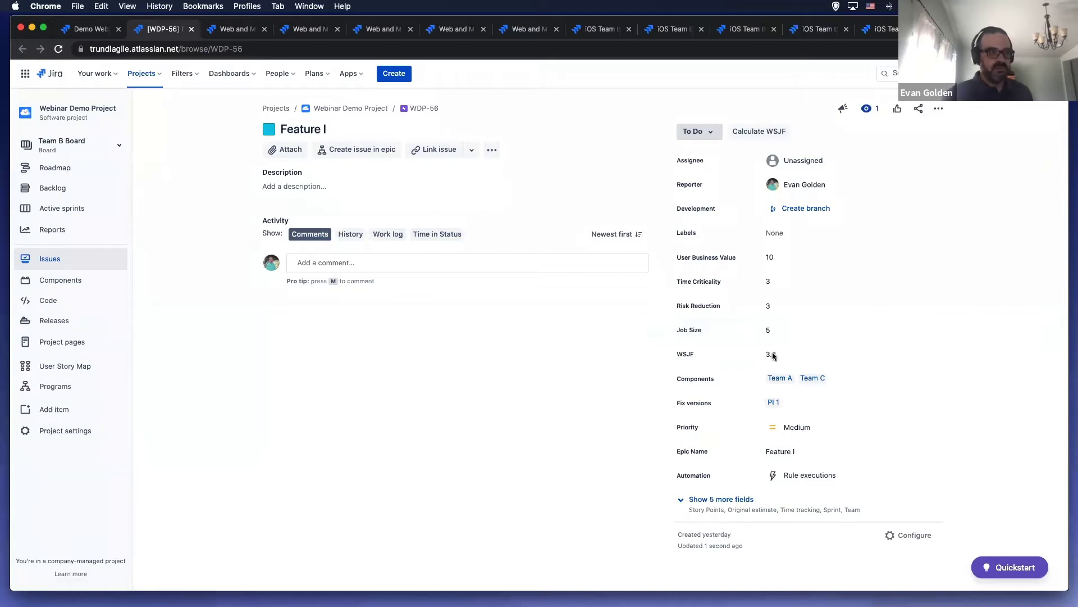
Step: Reload the Demo Webinar Plan roadmap, check the features' scores in the WSJF column, and collapse that column
left_click(90, 31)
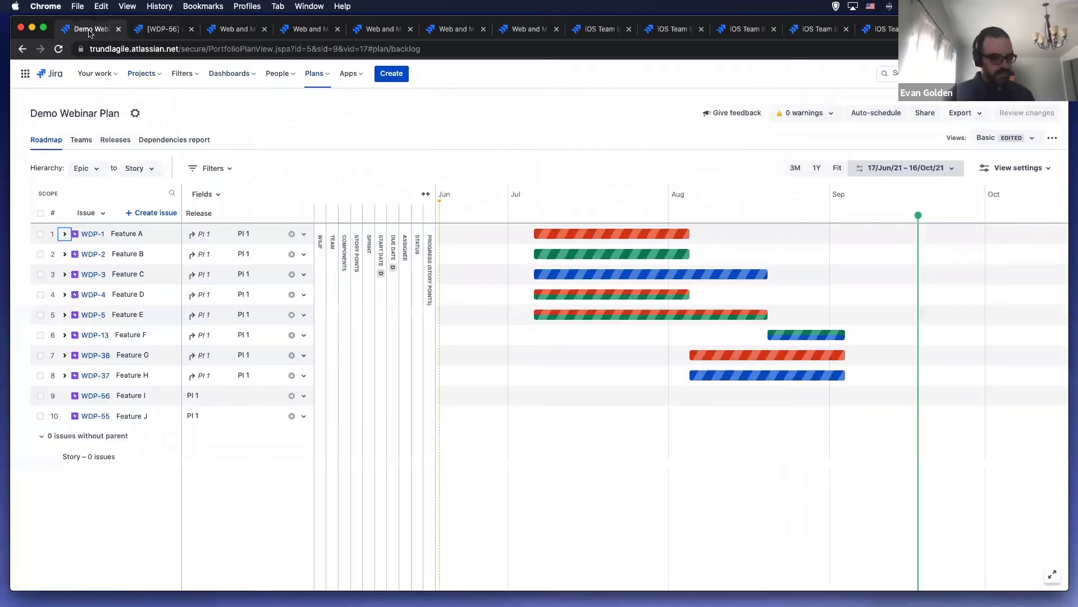
key("super+r")
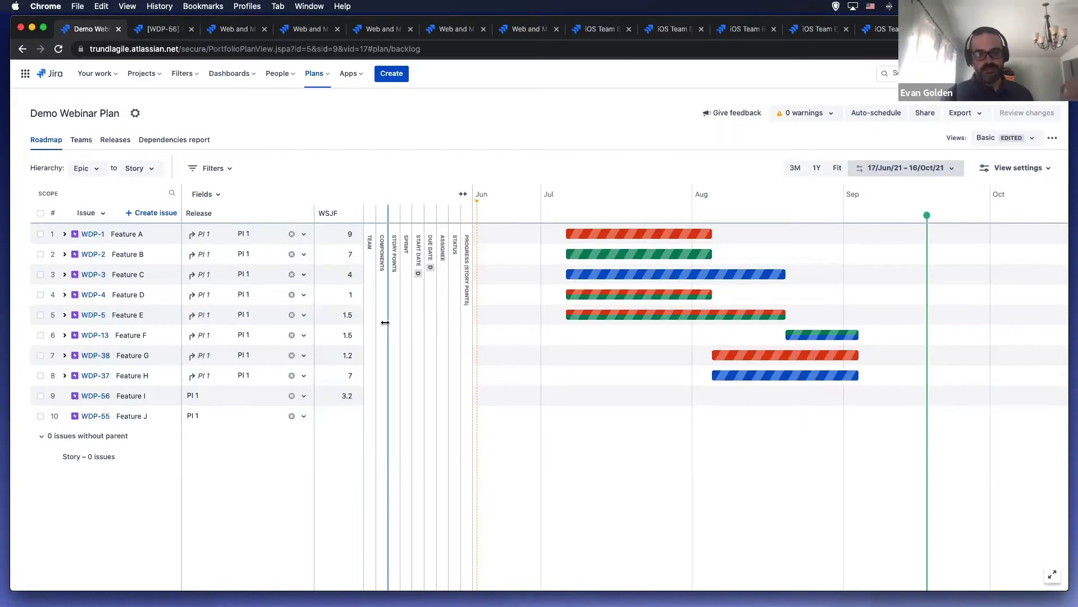
left_click(325, 213)
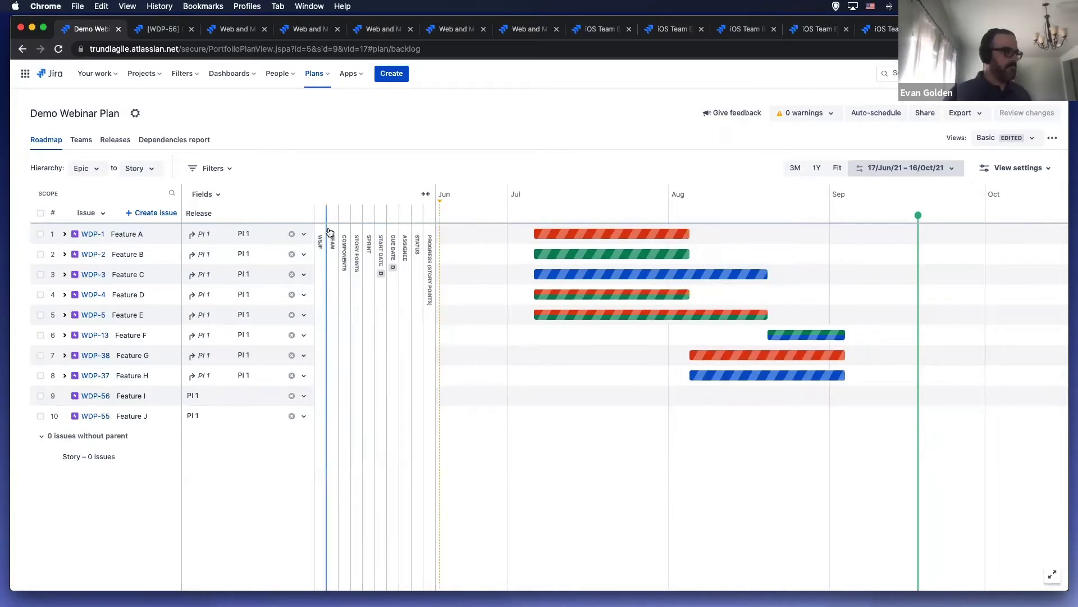
Step: Expand the Team and Components columns in the roadmap and collapse the Release column
left_click(332, 244)
left_click(464, 251)
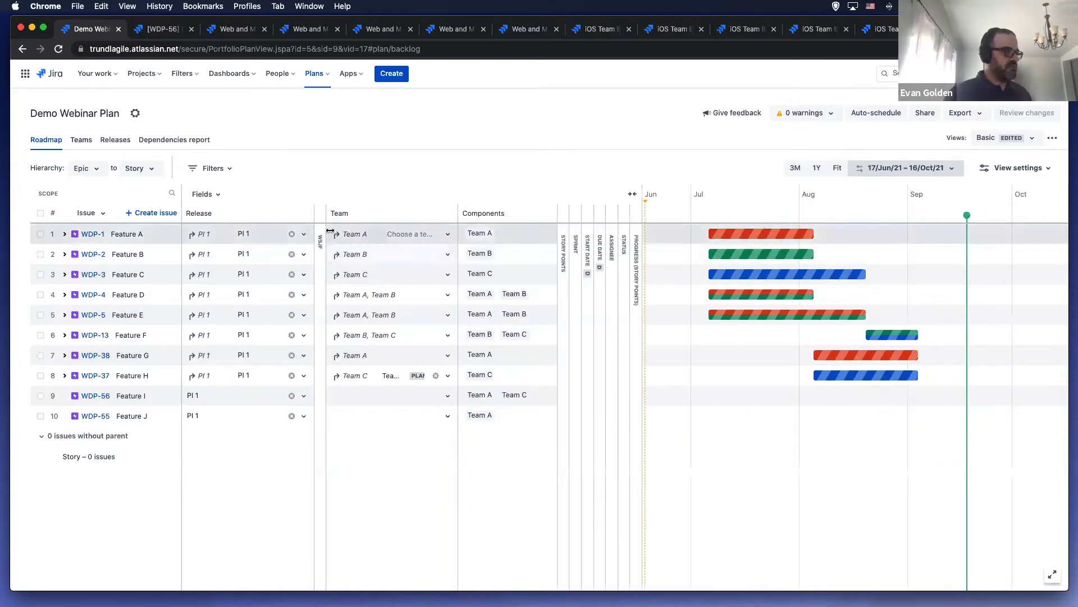
left_click(227, 213)
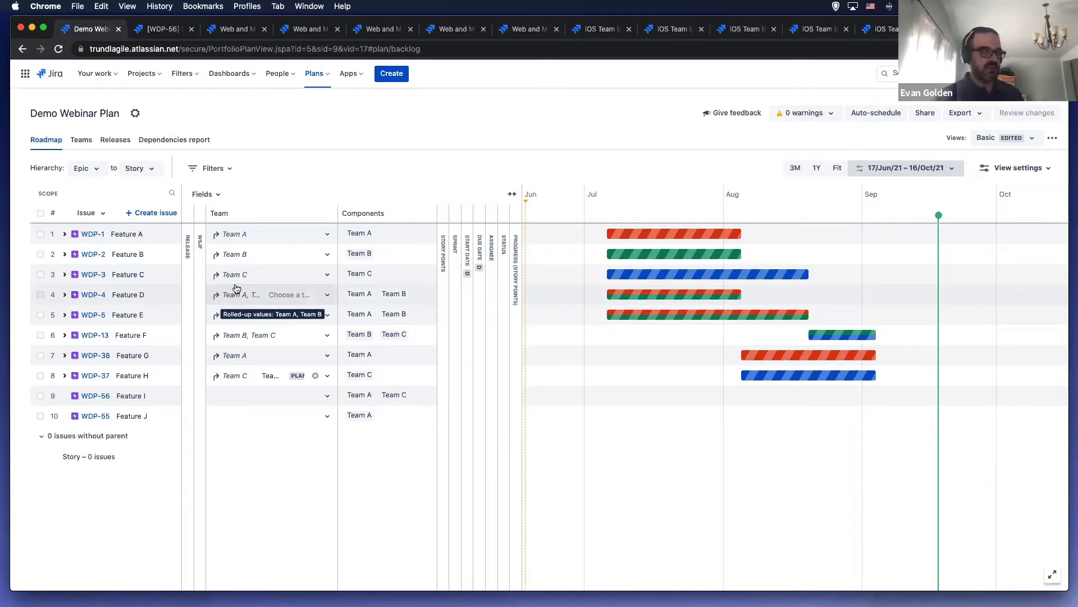
Step: Expand the Story points column to inspect the rolled-up estimates, and briefly view the Sprint column
left_click(443, 239)
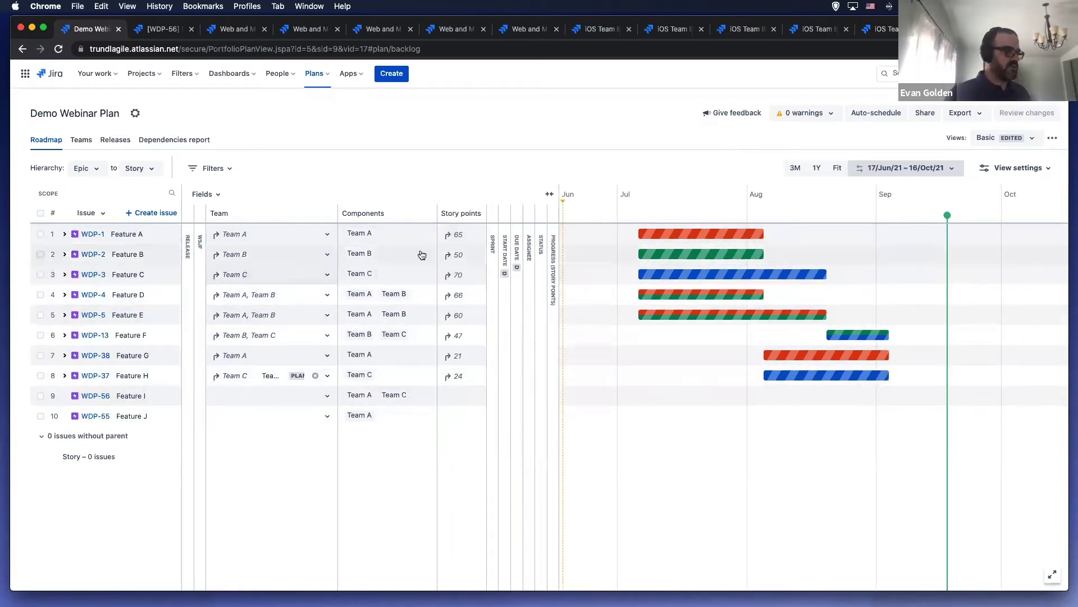
mouse_move(452, 243)
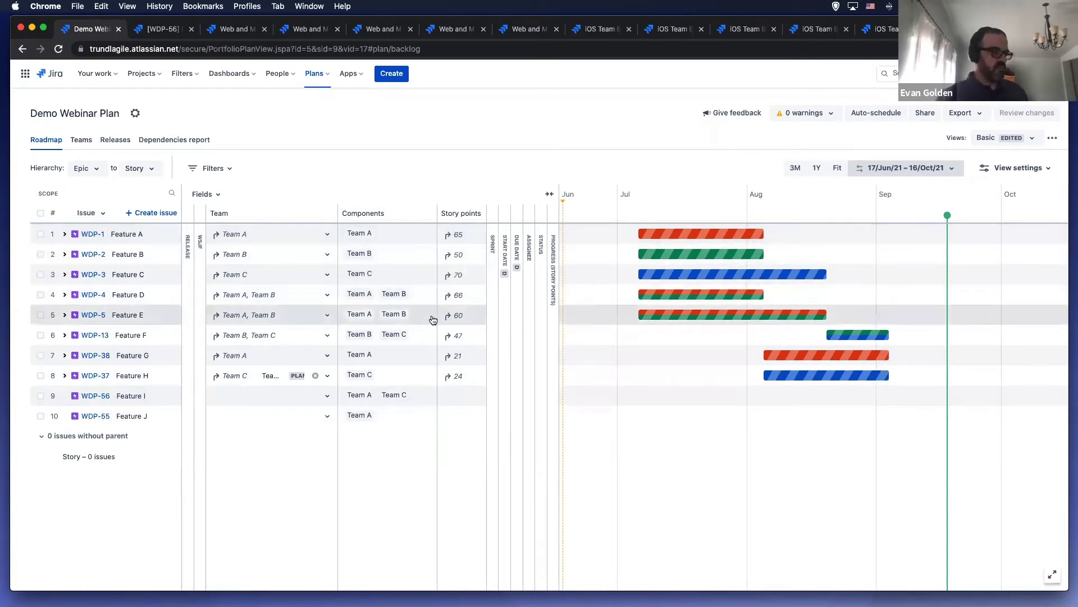
mouse_move(470, 310)
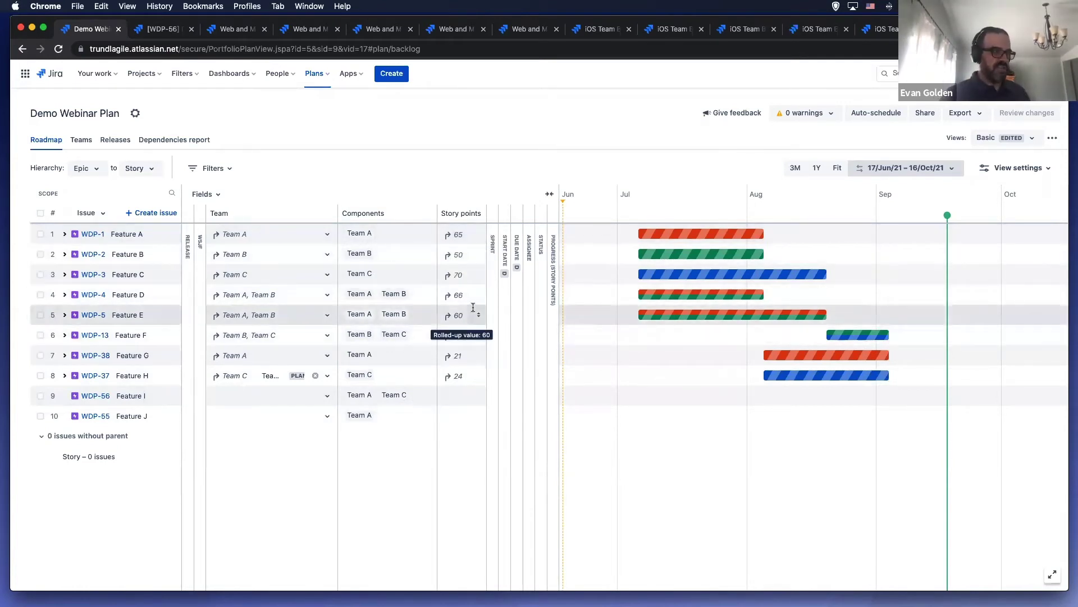
left_click(494, 243)
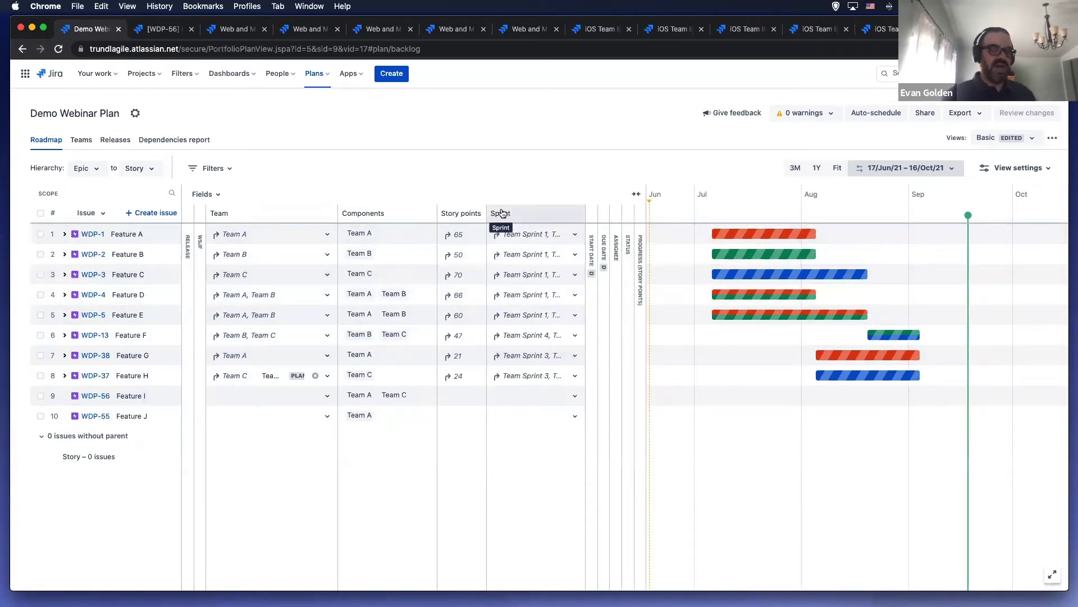
left_click(501, 213)
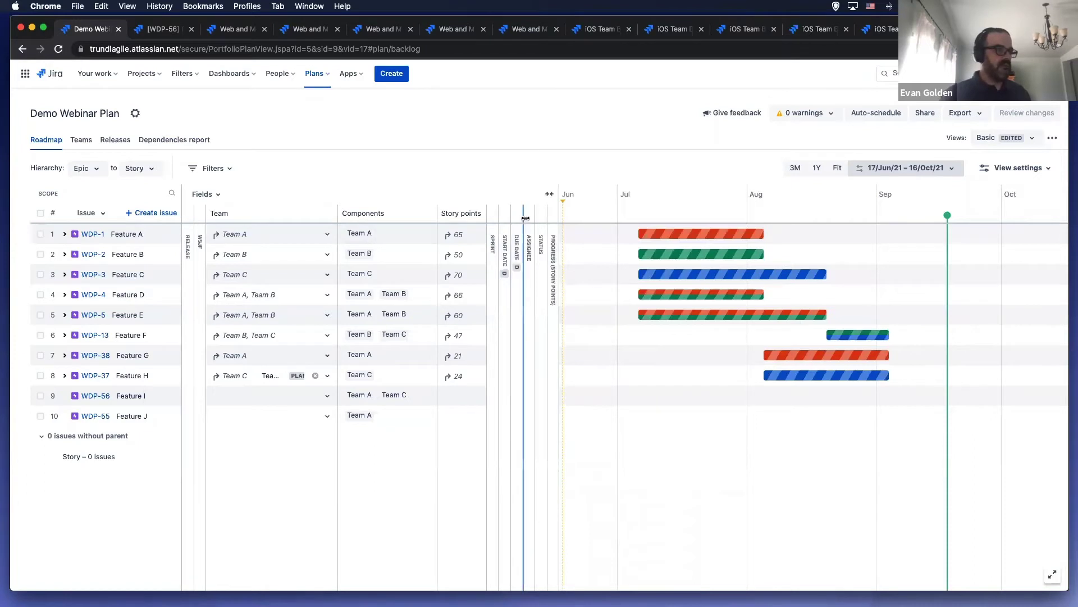
Step: Expand the Progress (story points) column, inspect the completed and remaining points breakdown for individual features, and collapse the column again
left_click(529, 220)
left_click(541, 214)
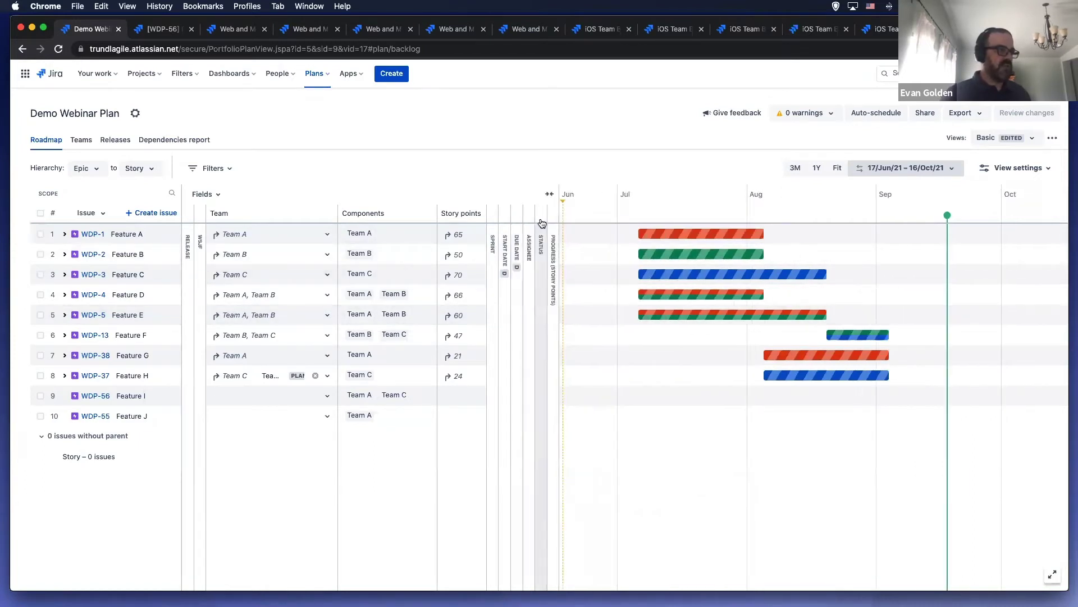
left_click(555, 257)
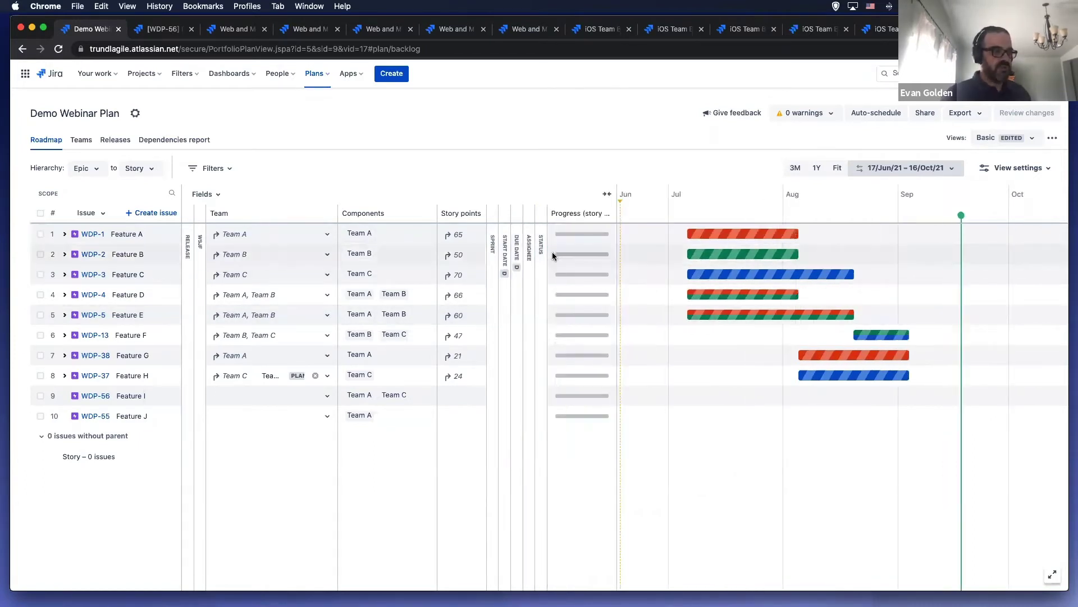
mouse_move(574, 243)
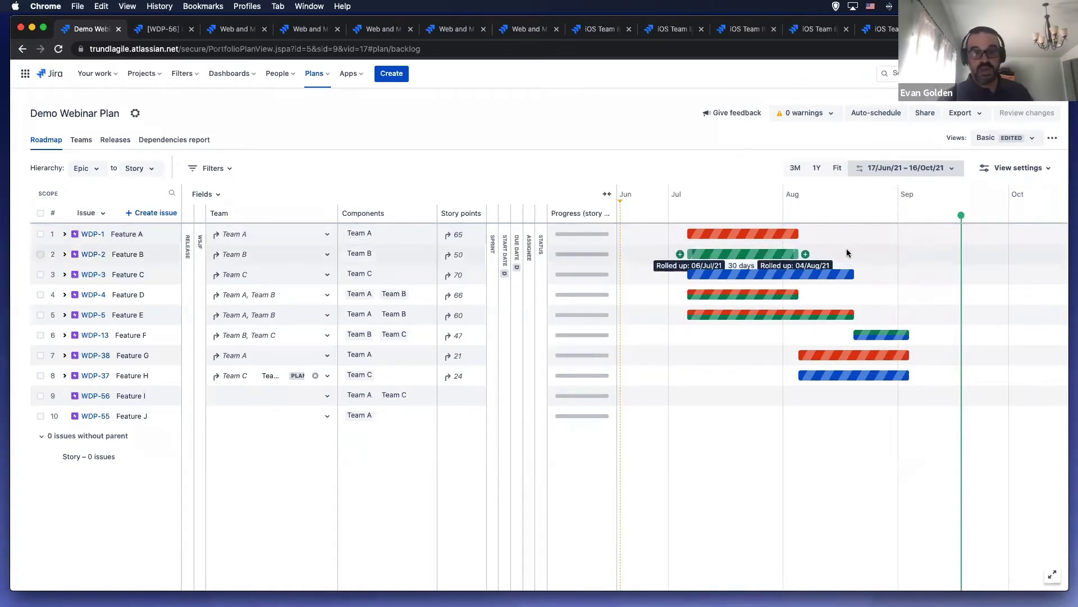
mouse_move(588, 285)
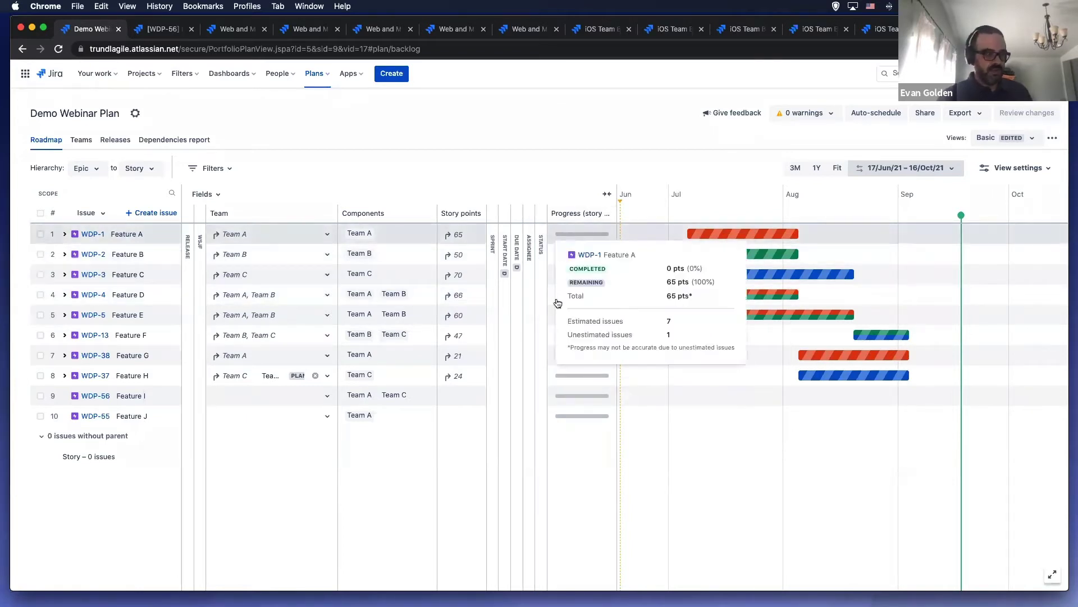
mouse_move(558, 374)
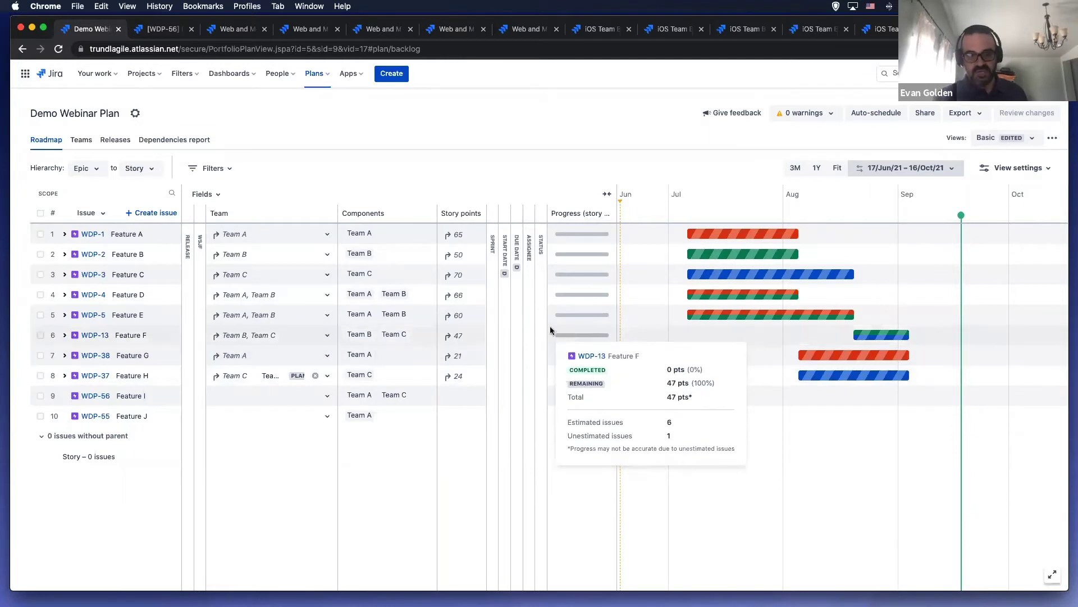
left_click(568, 213)
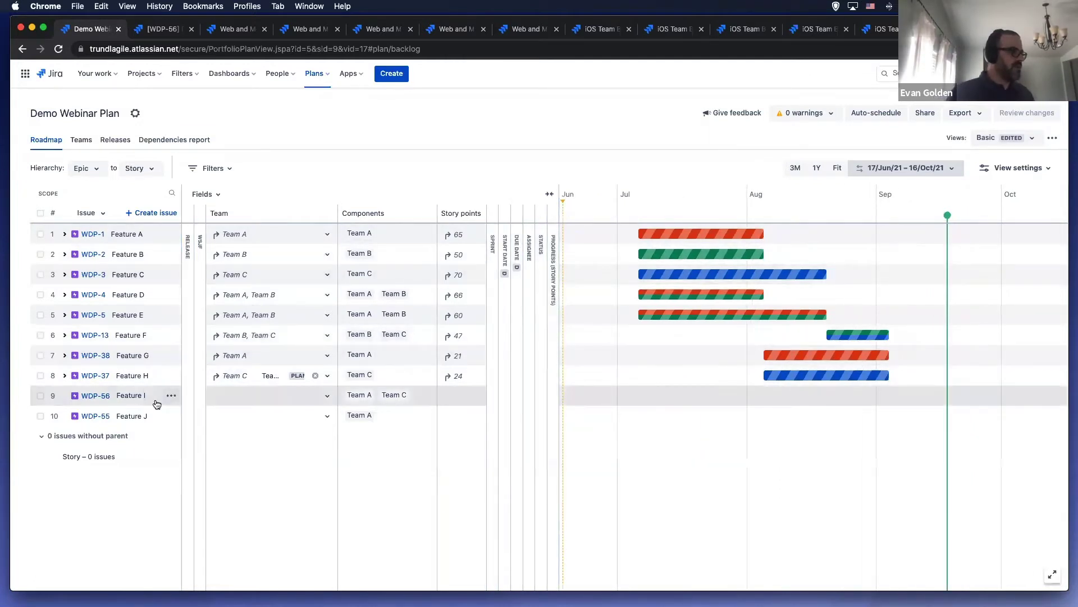
Step: Create two child stories named Story IA and Story IB under Feature I (WDP-56)
left_click(168, 396)
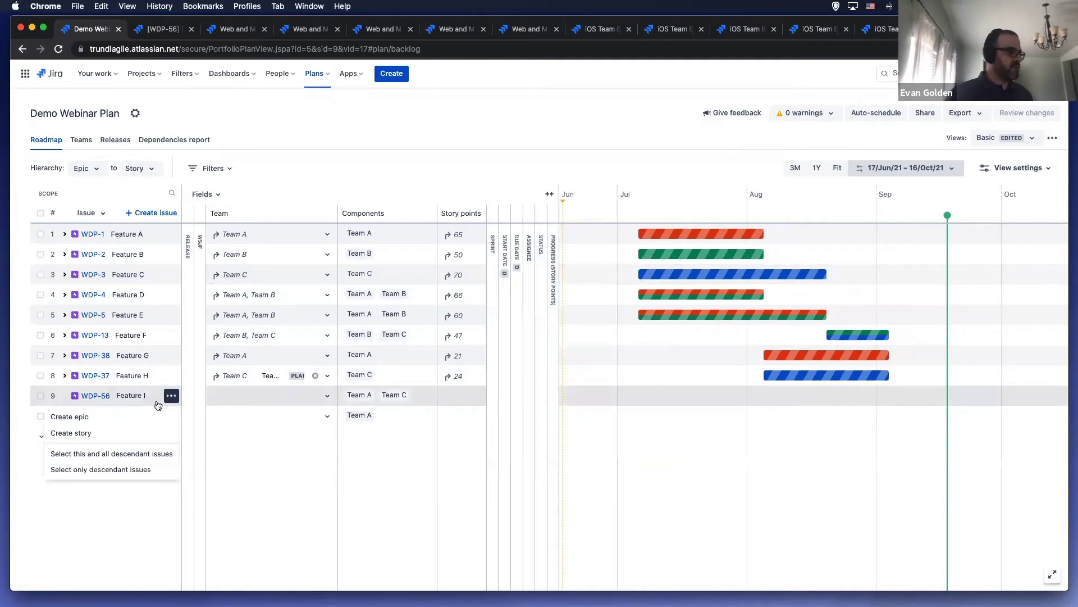
left_click(126, 431)
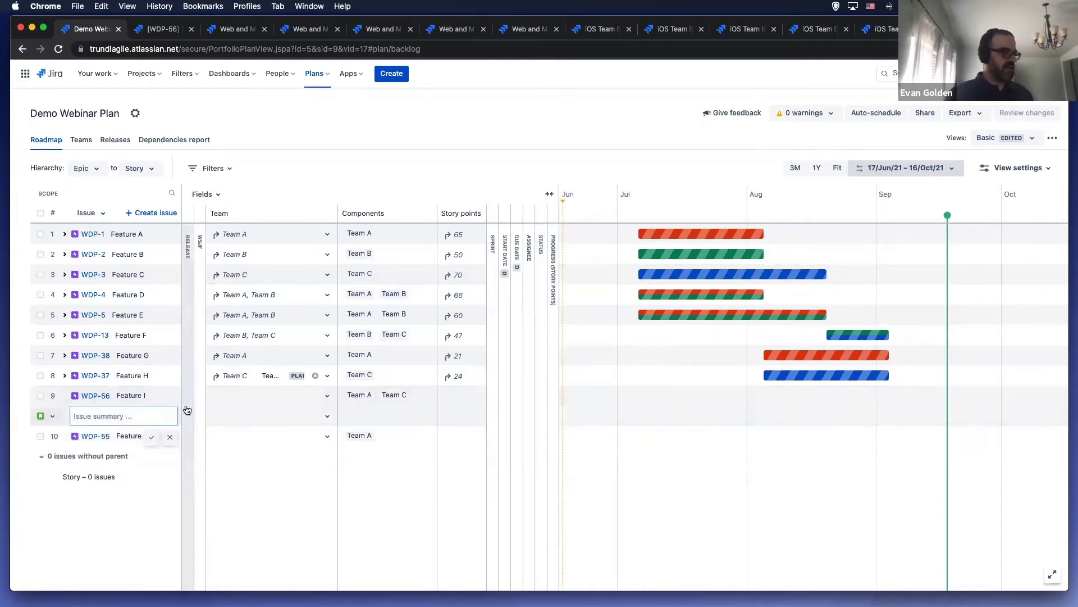
type("Sto")
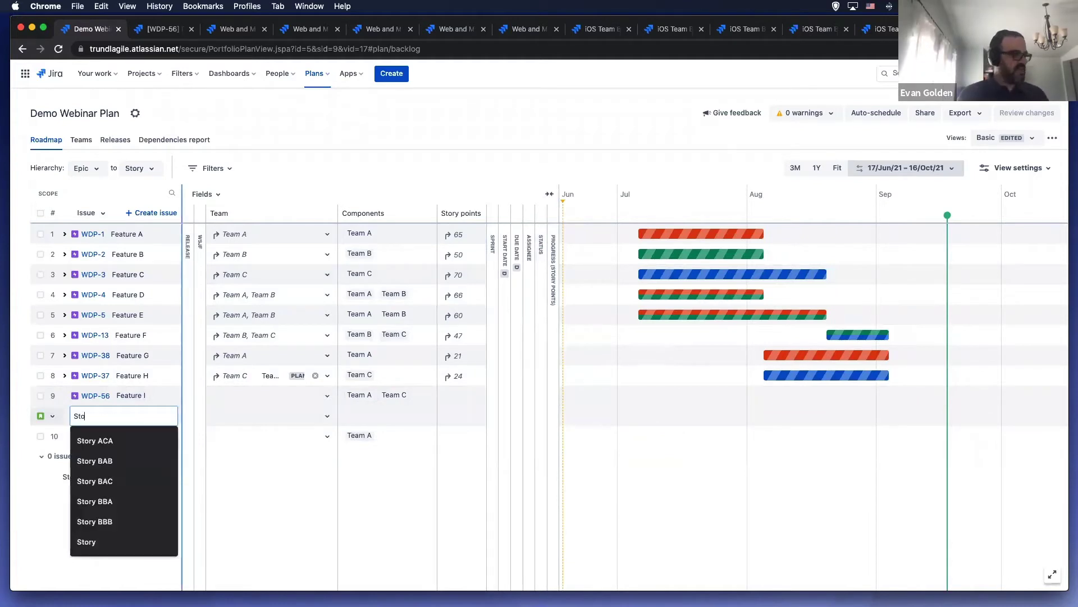
type("ry IA")
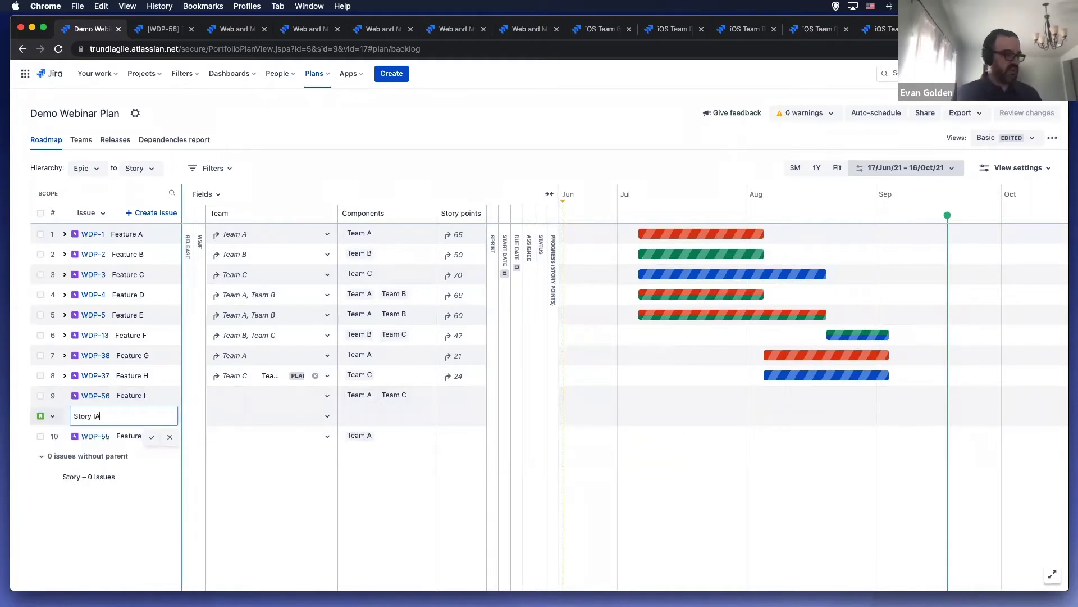
key("Return")
type("S")
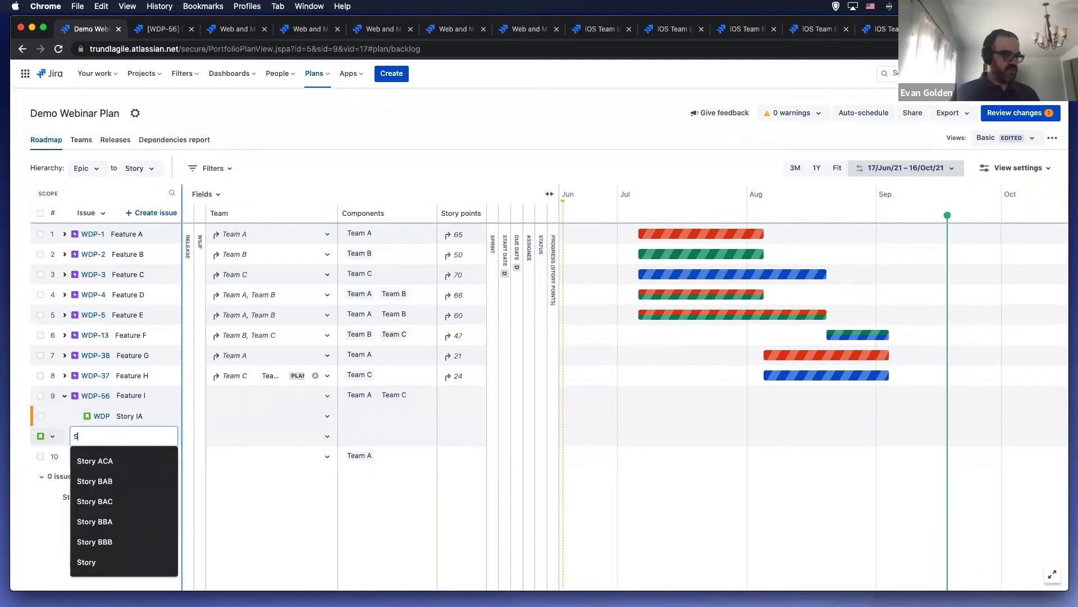
type("tory IB")
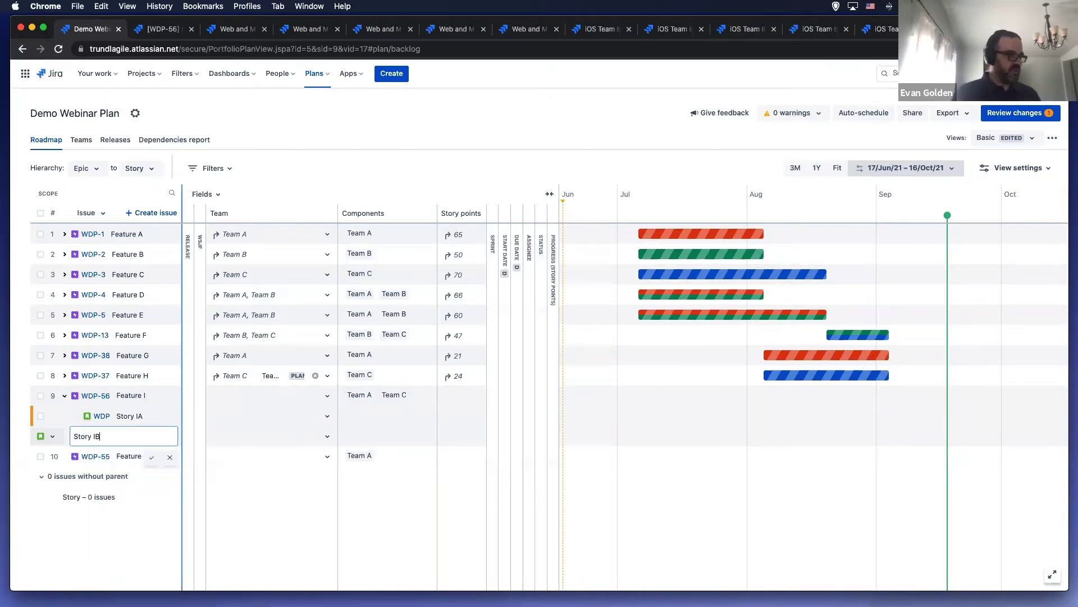
key("Return")
Step: Add Story IC, Story ID and Story IE under Feature I, and review the pending plan changes without saving them to Jira
type("St")
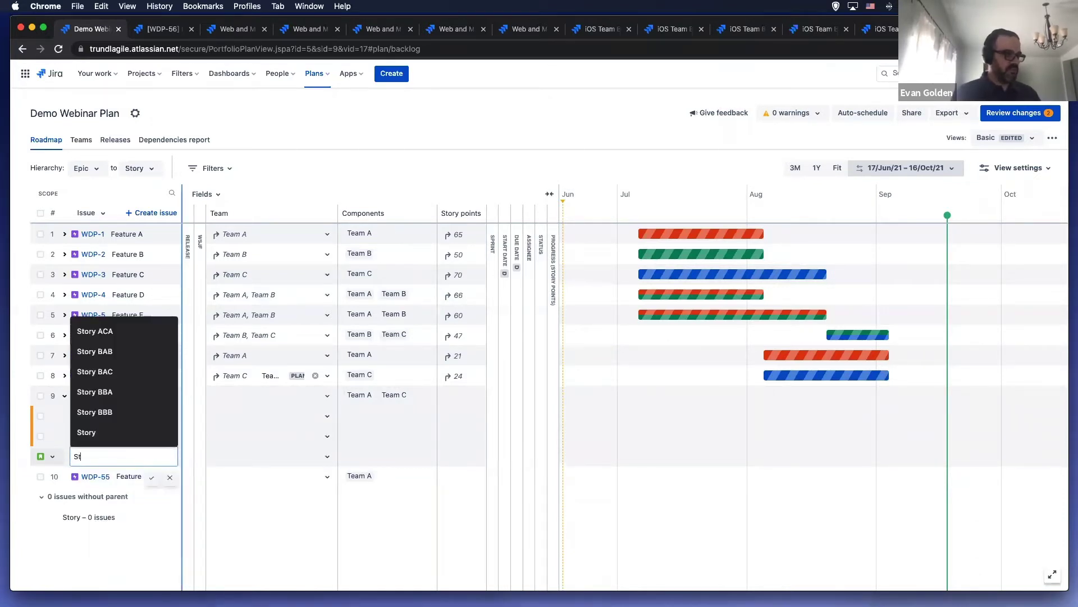
type("ory IC")
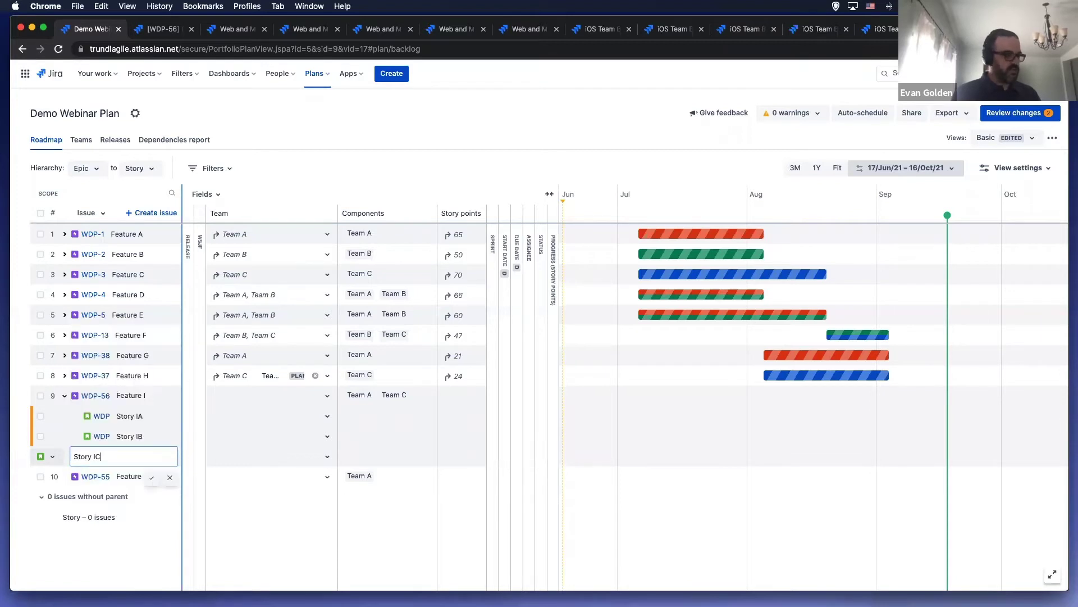
key("Return")
type("St")
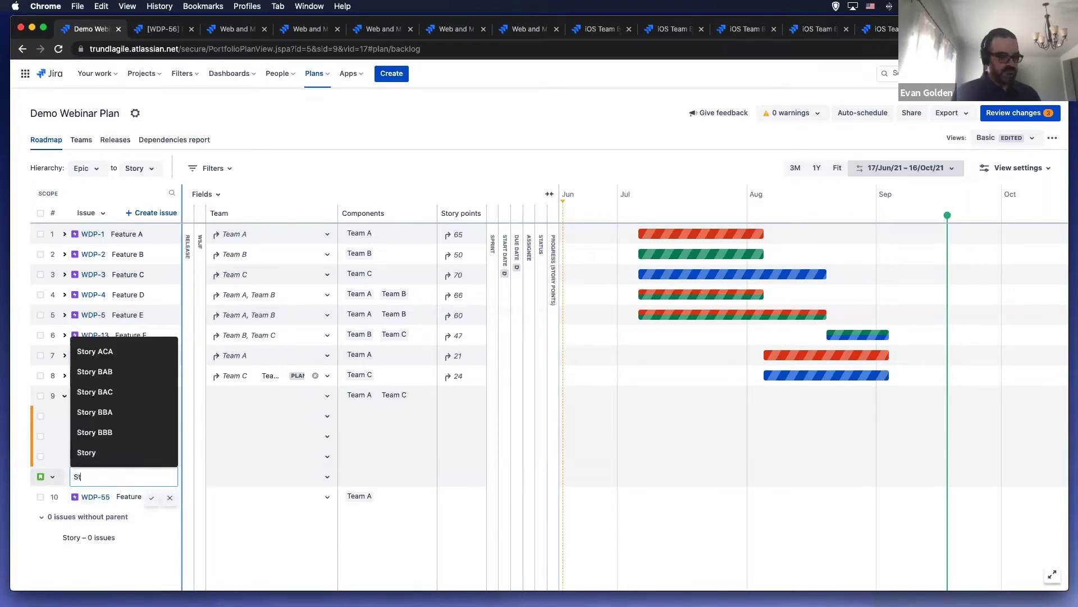
type("ory ID")
key("Return")
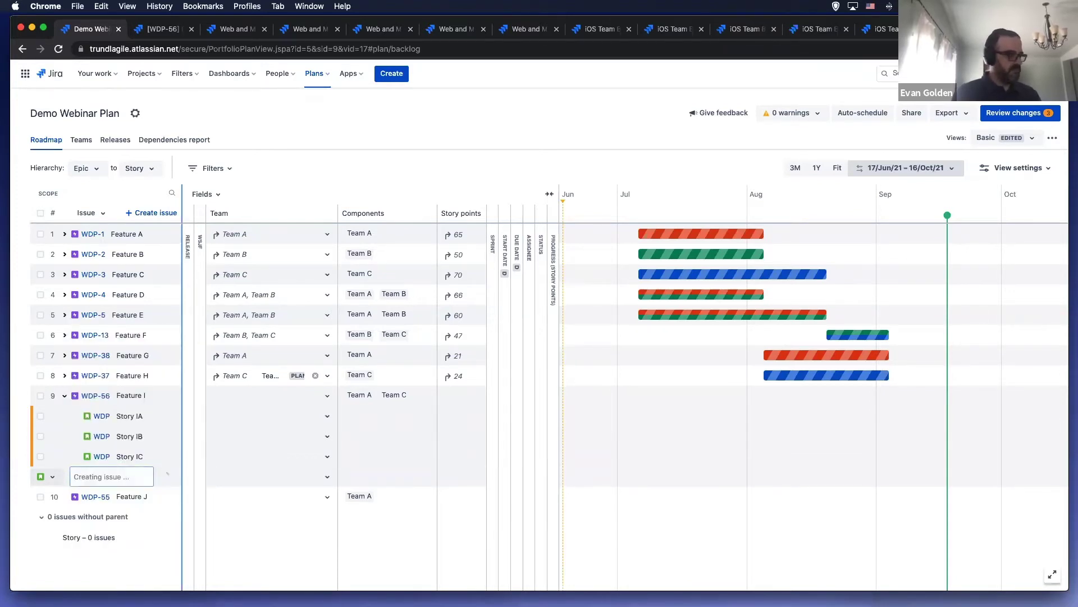
type("Story IE")
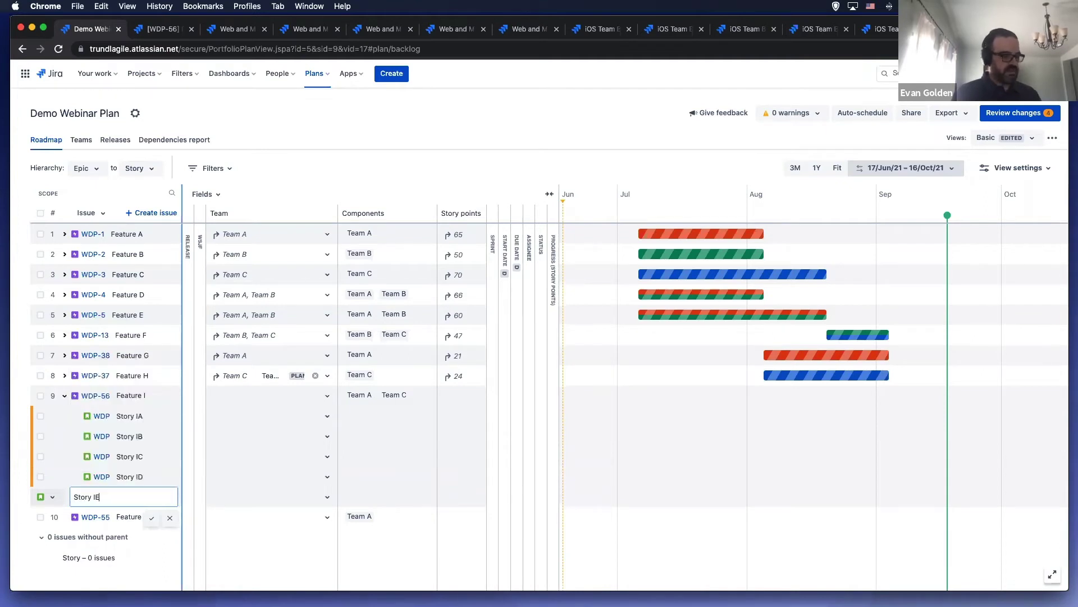
key("Return")
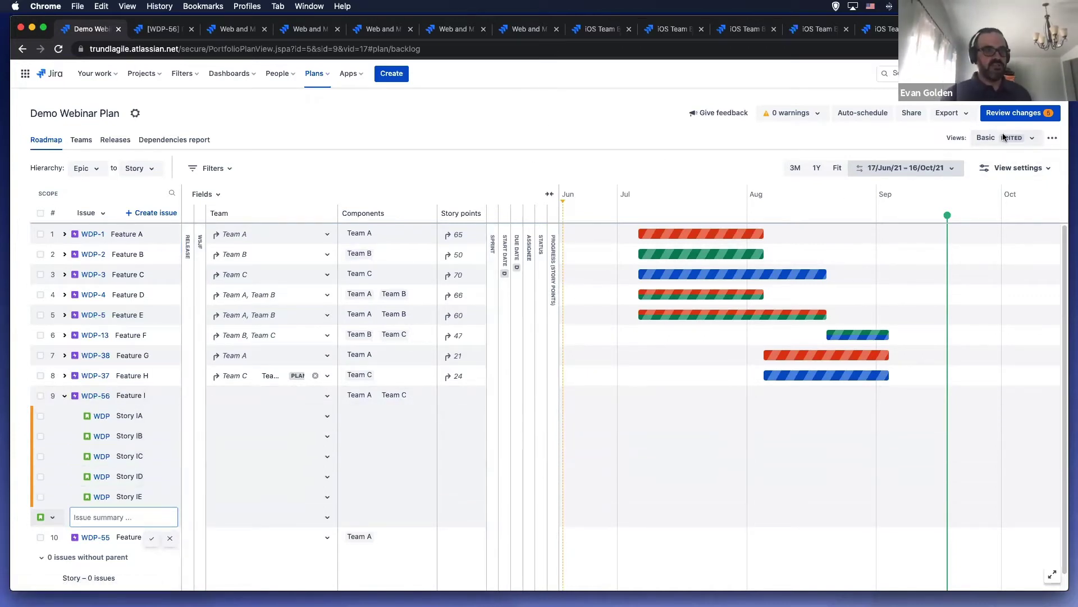
left_click(1009, 113)
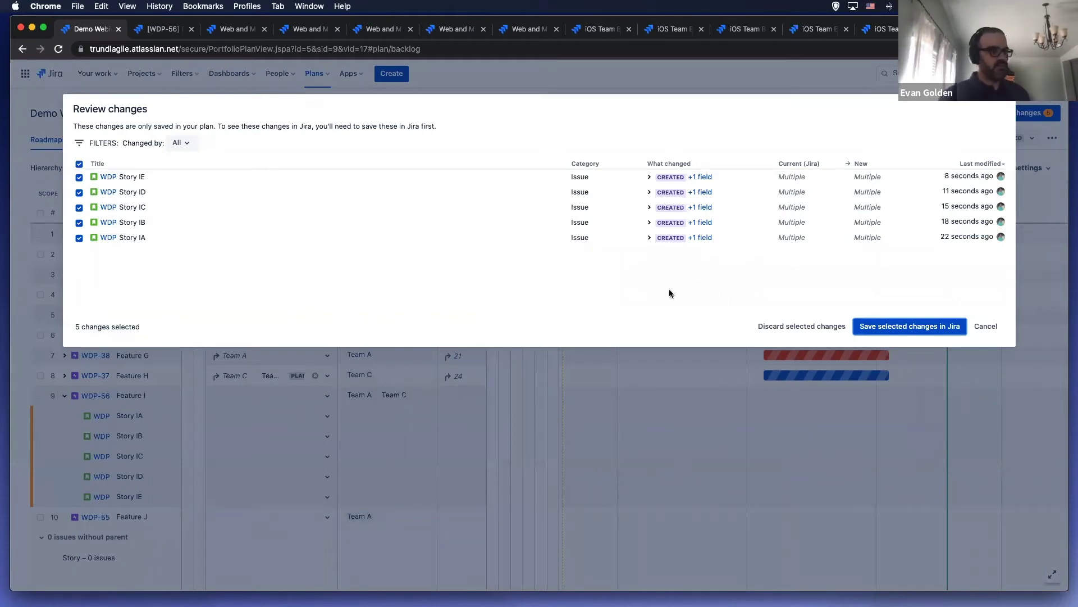
left_click(982, 326)
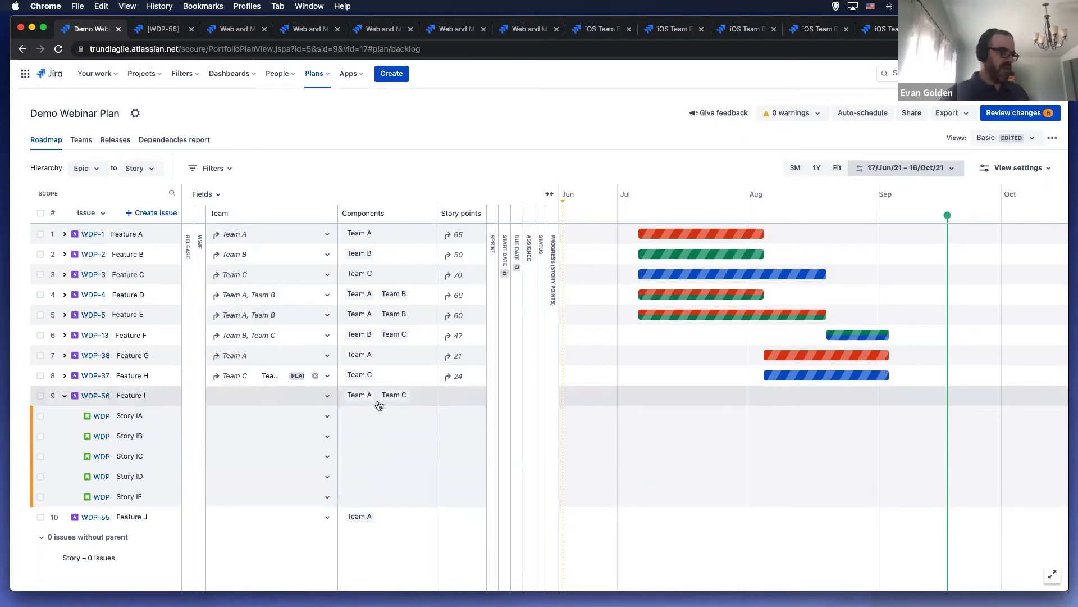
Step: Set the component to Team C for Stories IE, ID and IC, and to Team A for Stories IB and IA
left_click(354, 496)
left_click(353, 555)
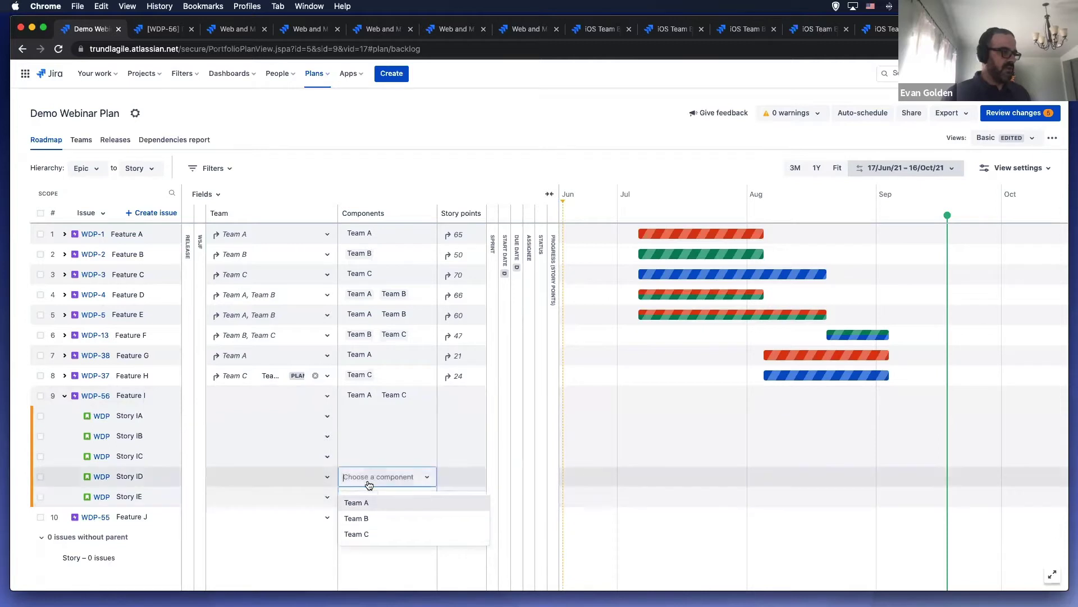
left_click(369, 456)
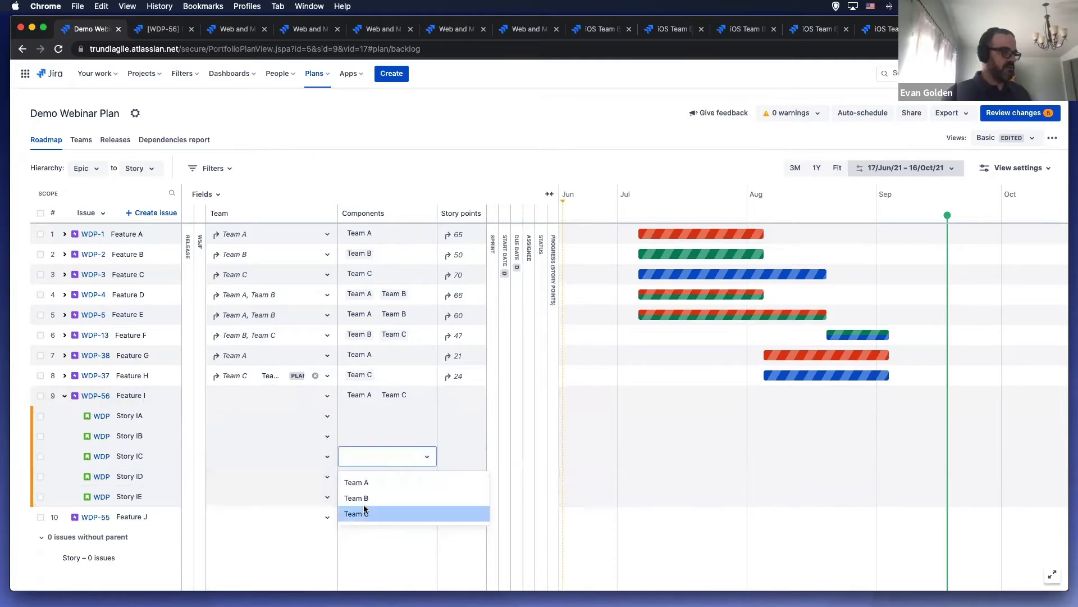
left_click(364, 507)
left_click(370, 437)
left_click(369, 464)
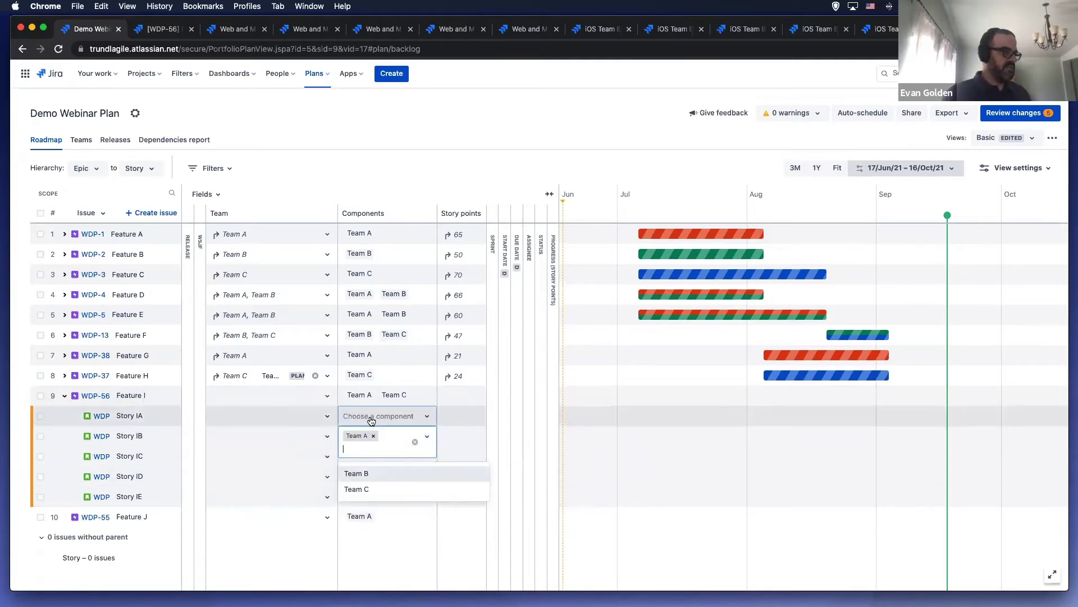
left_click(368, 417)
left_click(368, 440)
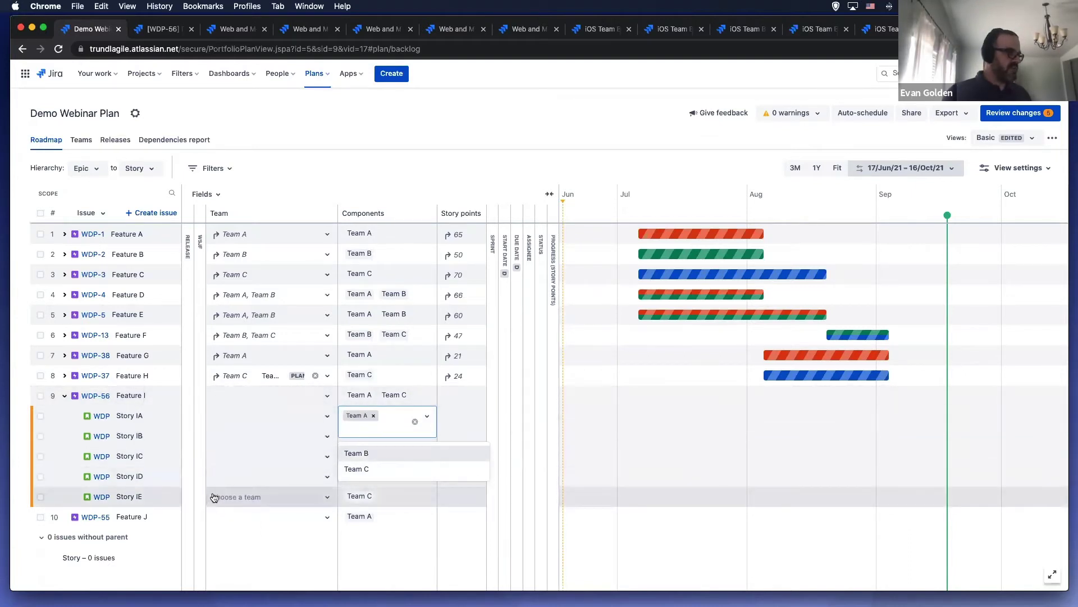
Step: Assign Team C to Stories IE, ID and IC, and Team A to Stories IB and IA in the Team column
left_click(214, 498)
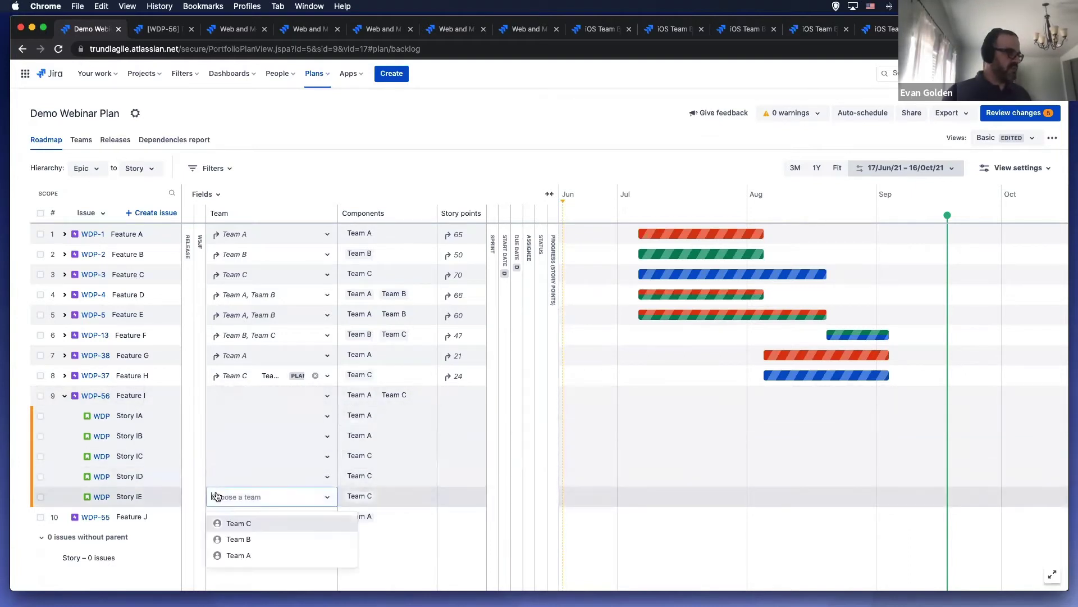
left_click(237, 523)
left_click(241, 478)
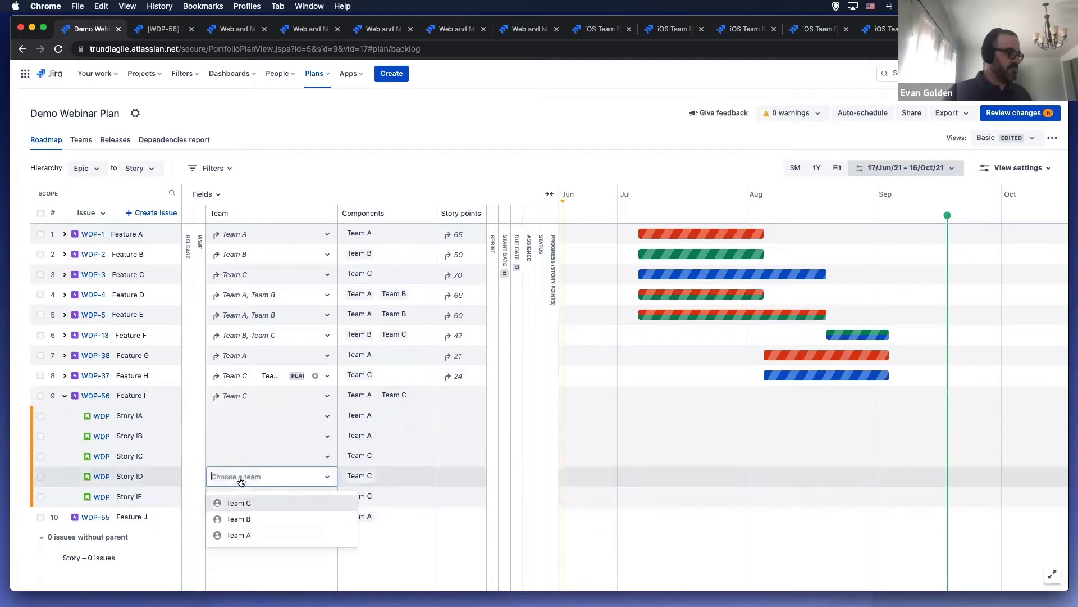
left_click(236, 503)
left_click(241, 456)
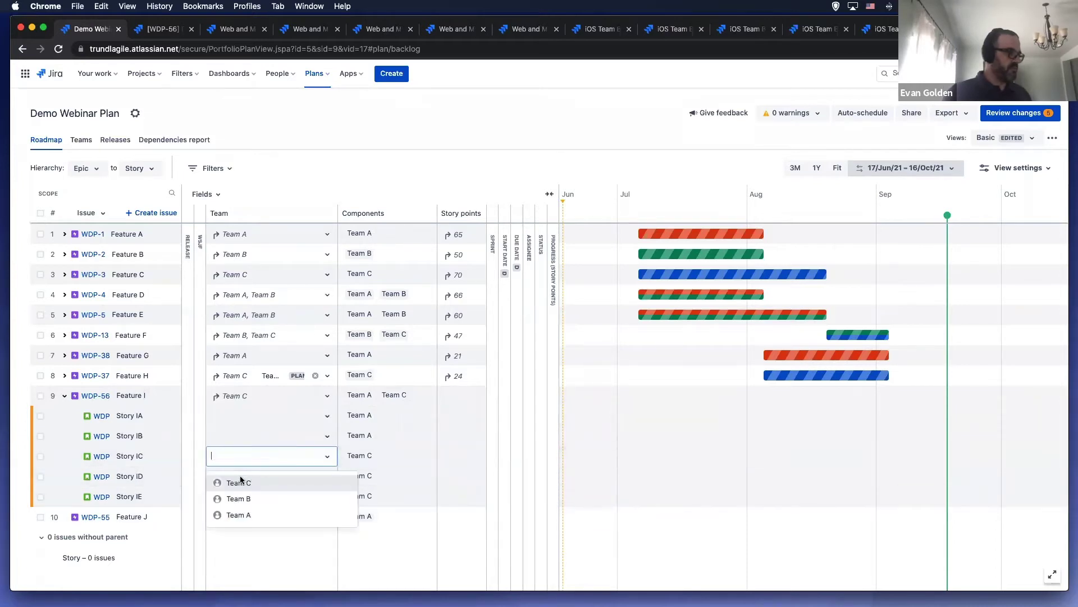
left_click(241, 481)
left_click(242, 436)
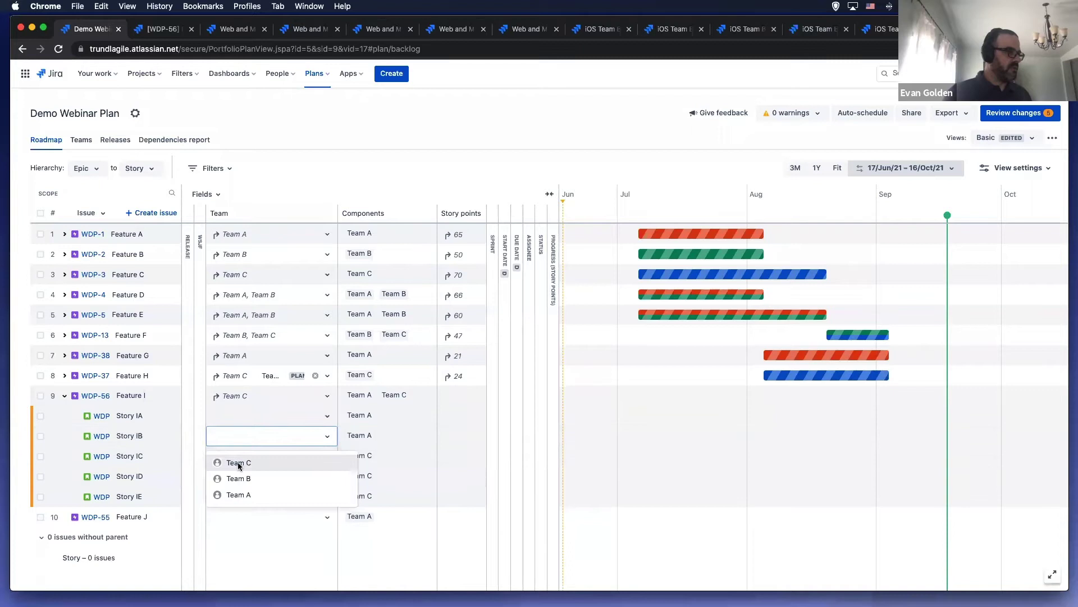
left_click(235, 494)
left_click(241, 416)
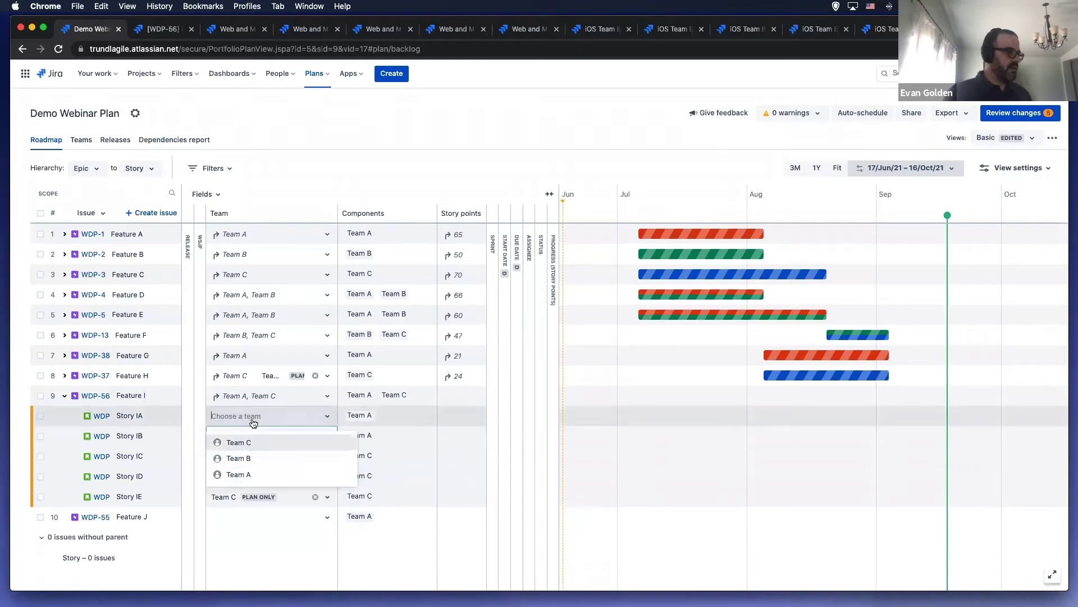
left_click(244, 474)
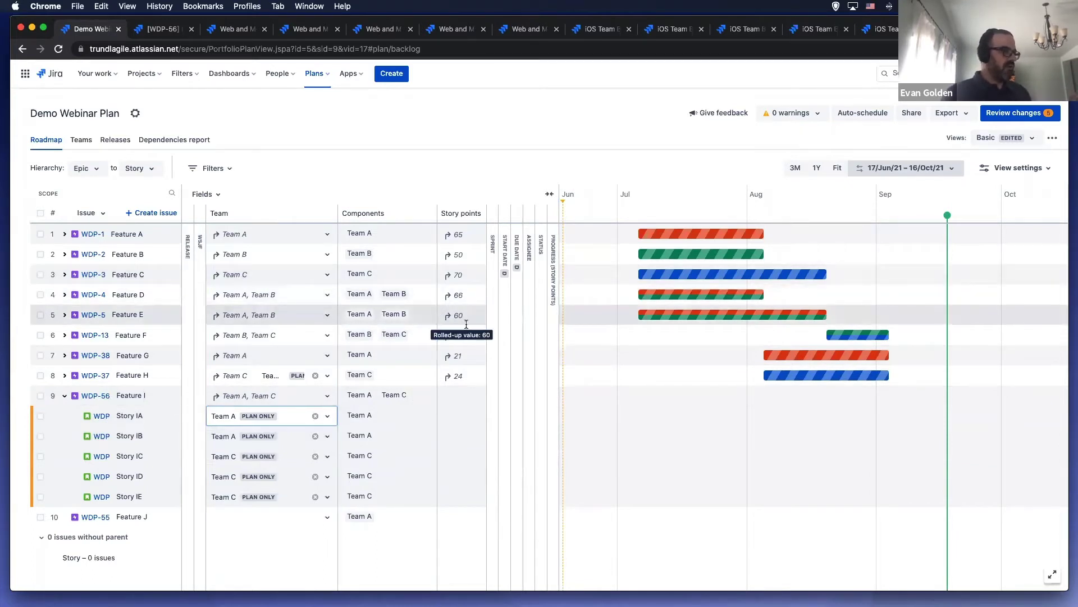
Step: Enter story points for Feature I's stories: 3 for IA, 5 for IB, 5 for IC, 3 for ID and 5 for IE
left_click(490, 337)
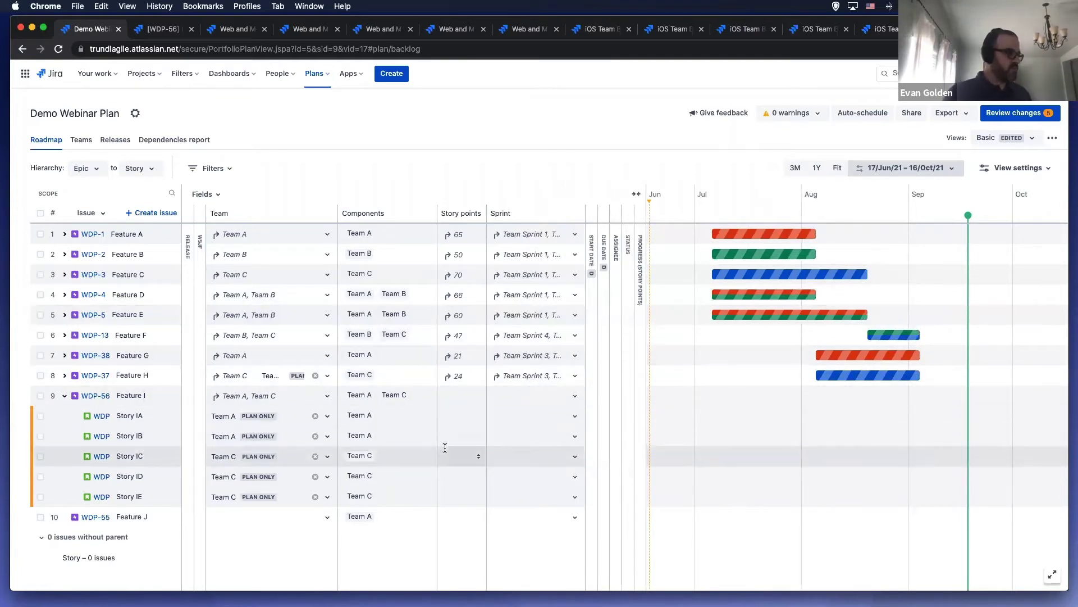
left_click(455, 421)
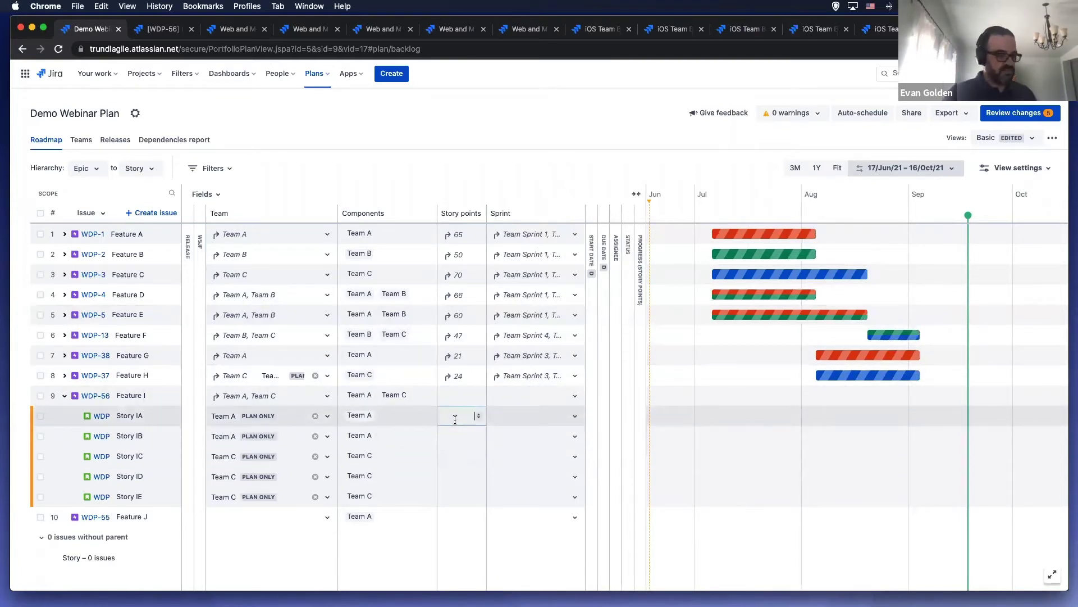
type("3")
left_click(453, 435)
type("5")
left_click(453, 456)
type("5")
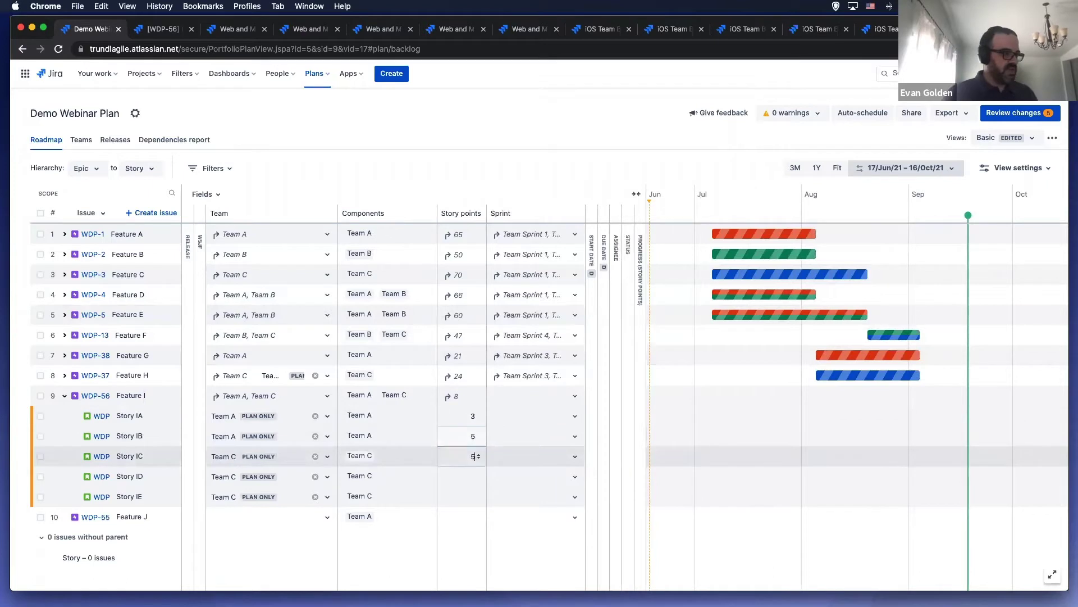
left_click(454, 477)
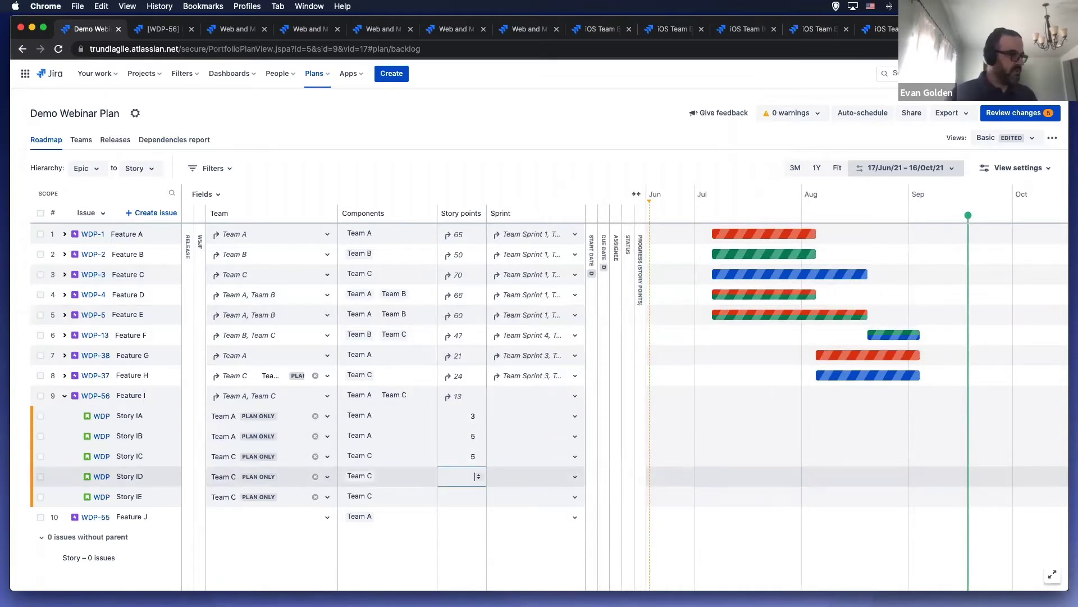
type("3")
left_click(459, 491)
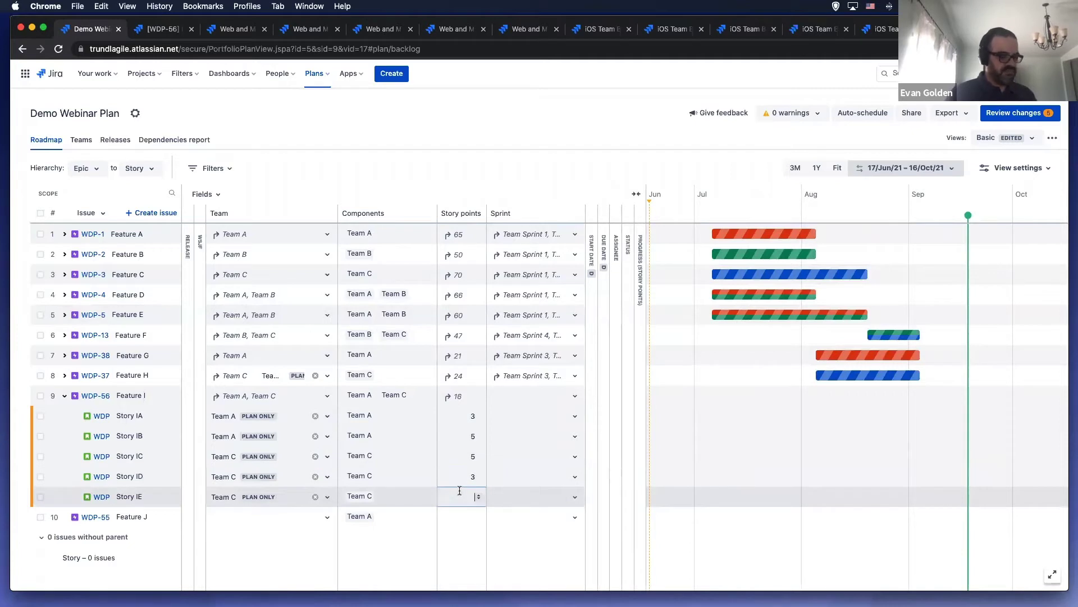
type("5")
key("Return")
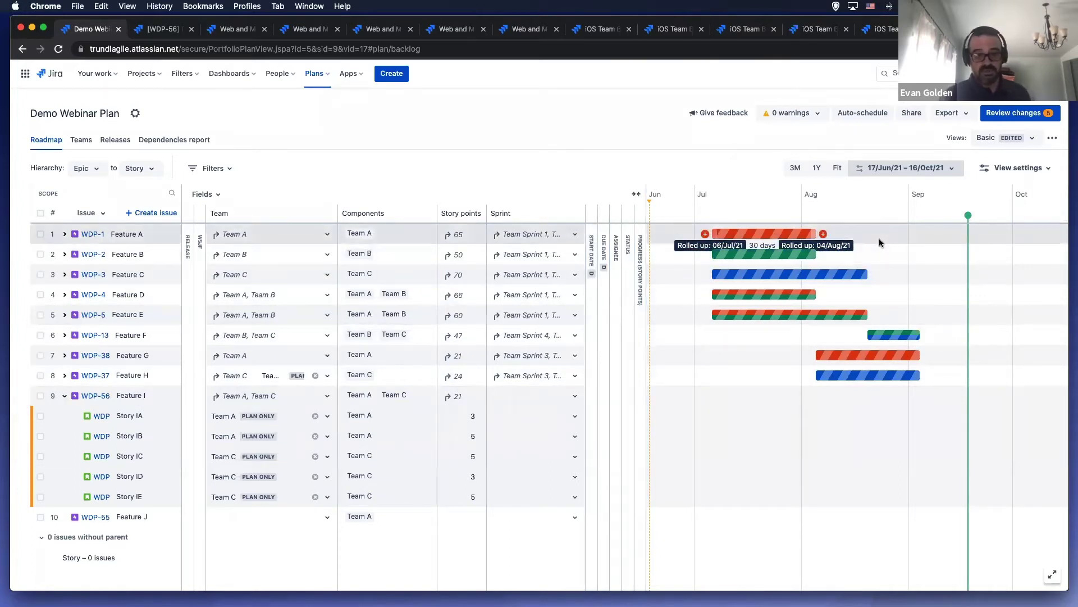
Step: Switch the plan to the Sprint capacity management view and inspect the capacity details of Team A's Team Sprint 2
left_click(1005, 169)
left_click(1003, 142)
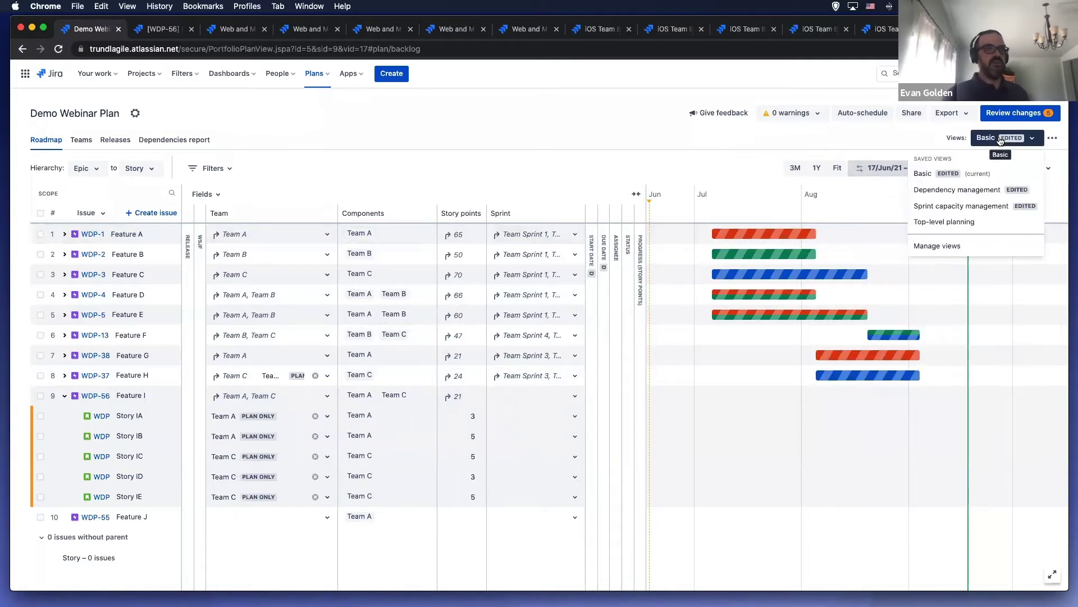
left_click(978, 208)
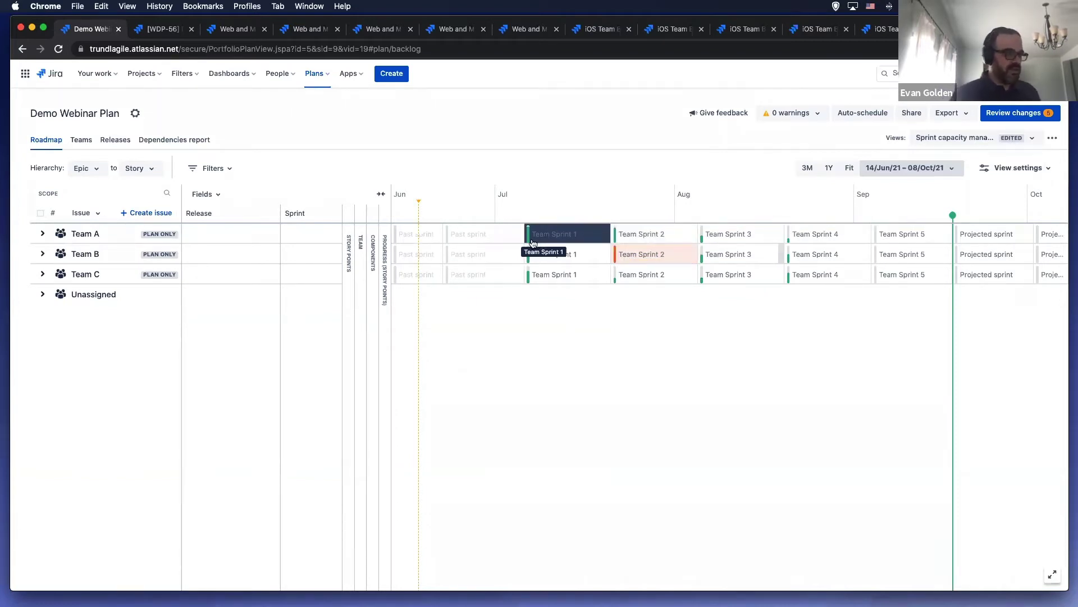
left_click(648, 235)
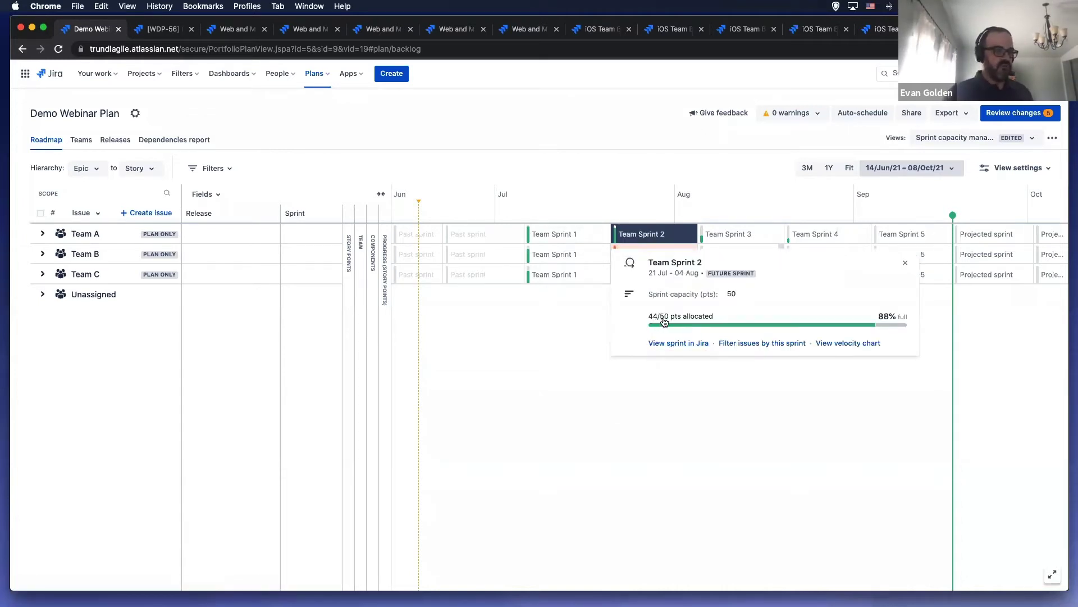
mouse_move(897, 329)
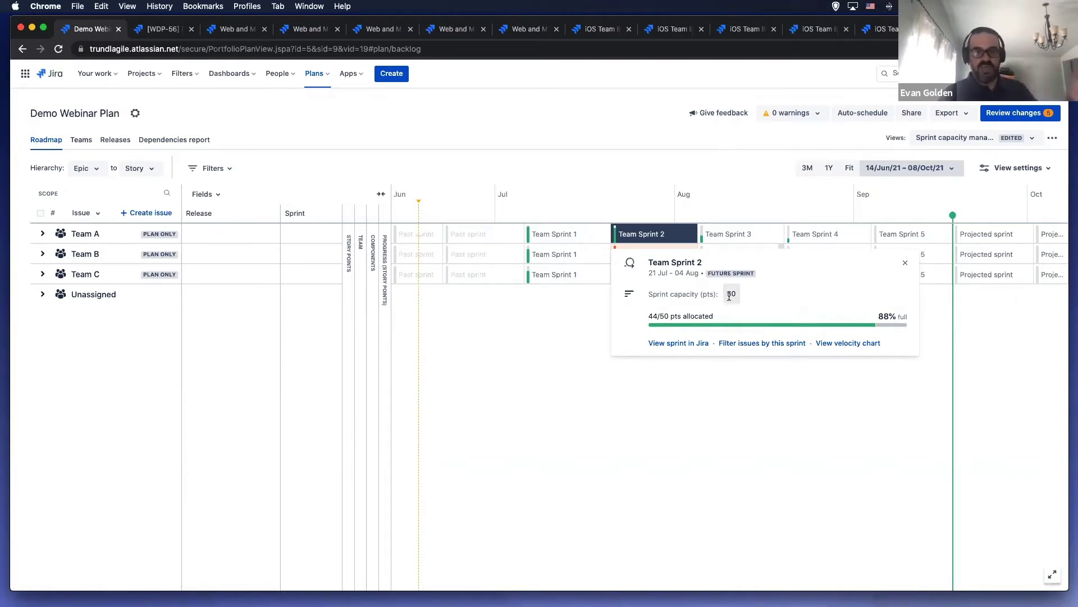
left_click(610, 163)
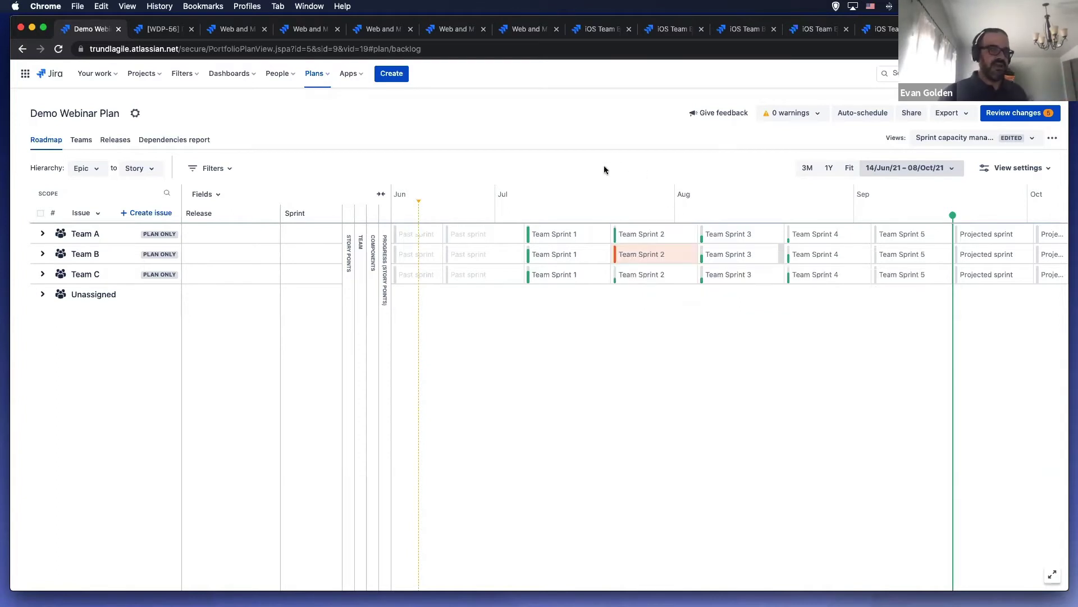
Step: Set the sprint capacity of Team B's Team Sprint 2 to 63 points
left_click(634, 258)
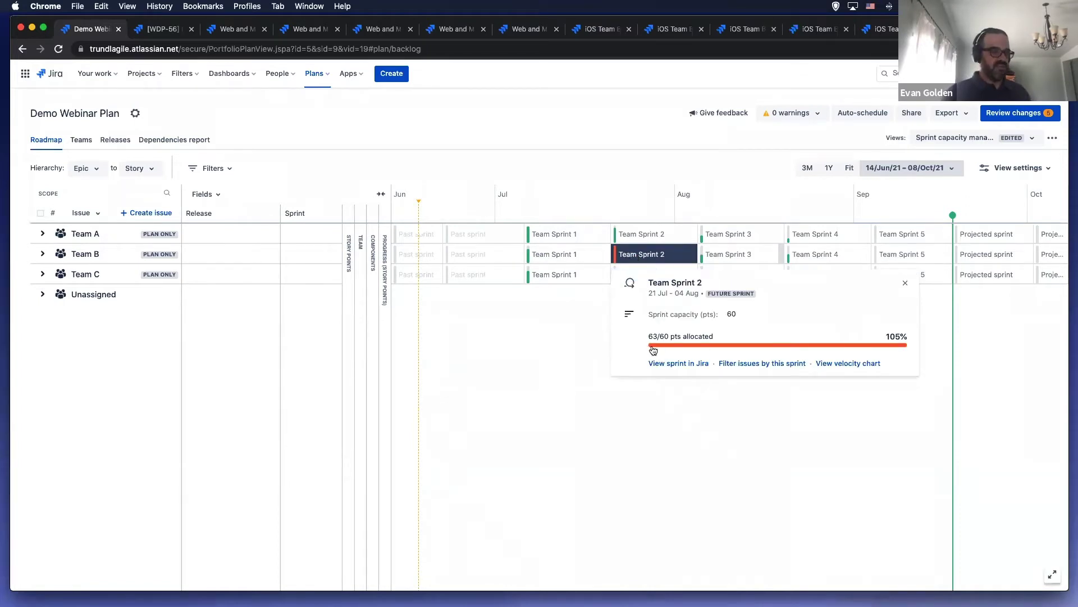
mouse_move(653, 348)
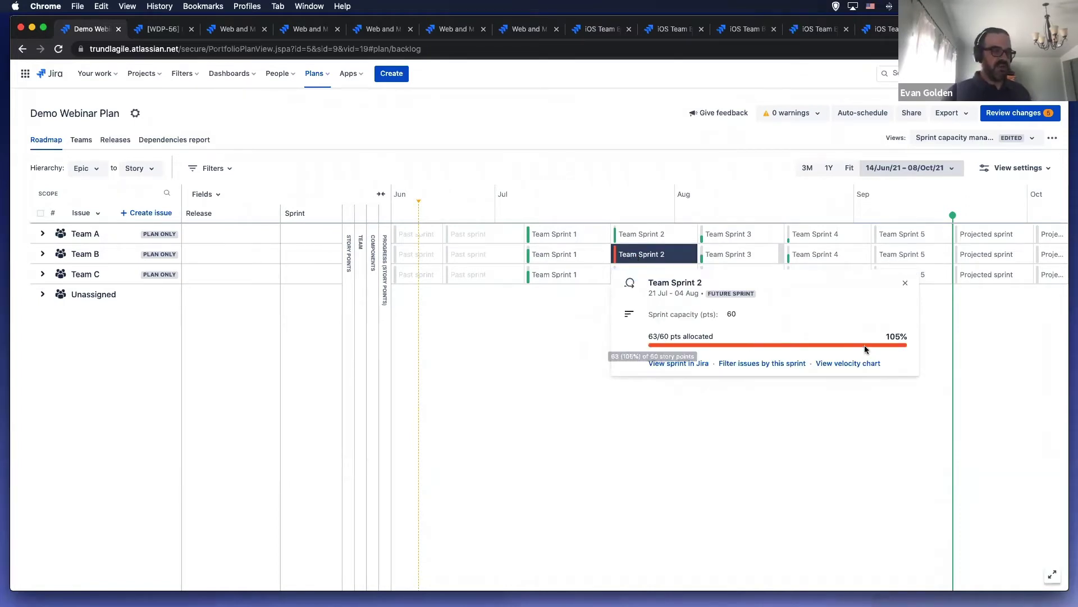
left_click(730, 313)
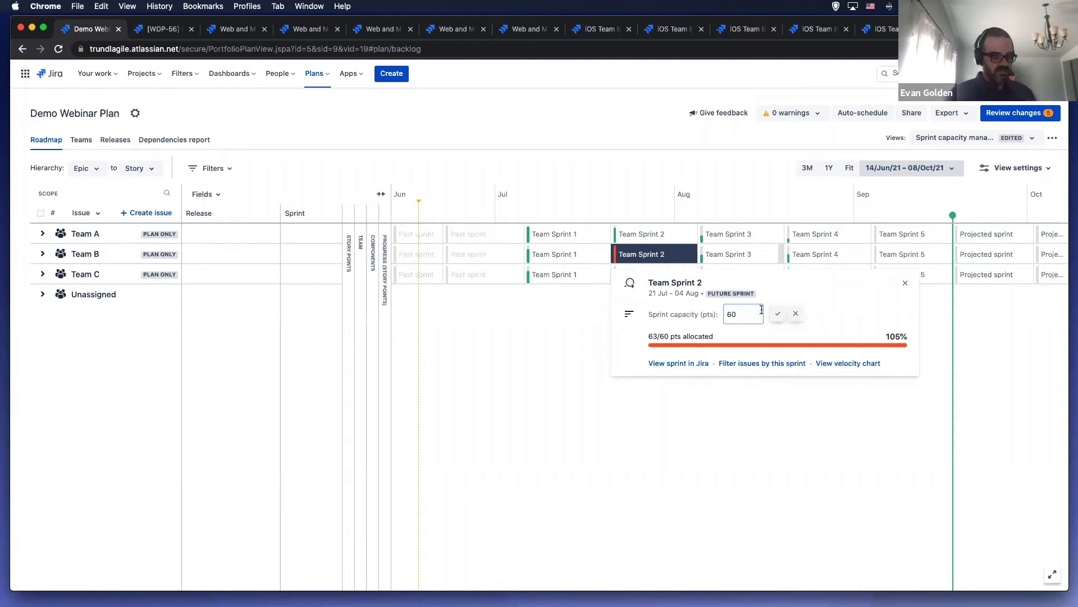
key("BackSpace")
key("BackSpace")
type("63")
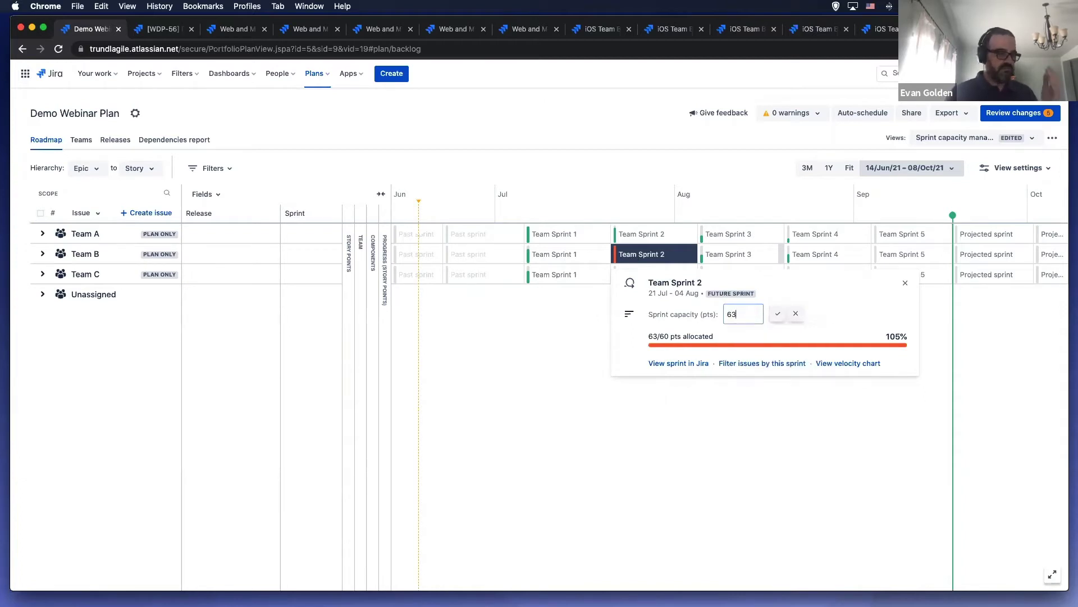
key("Return")
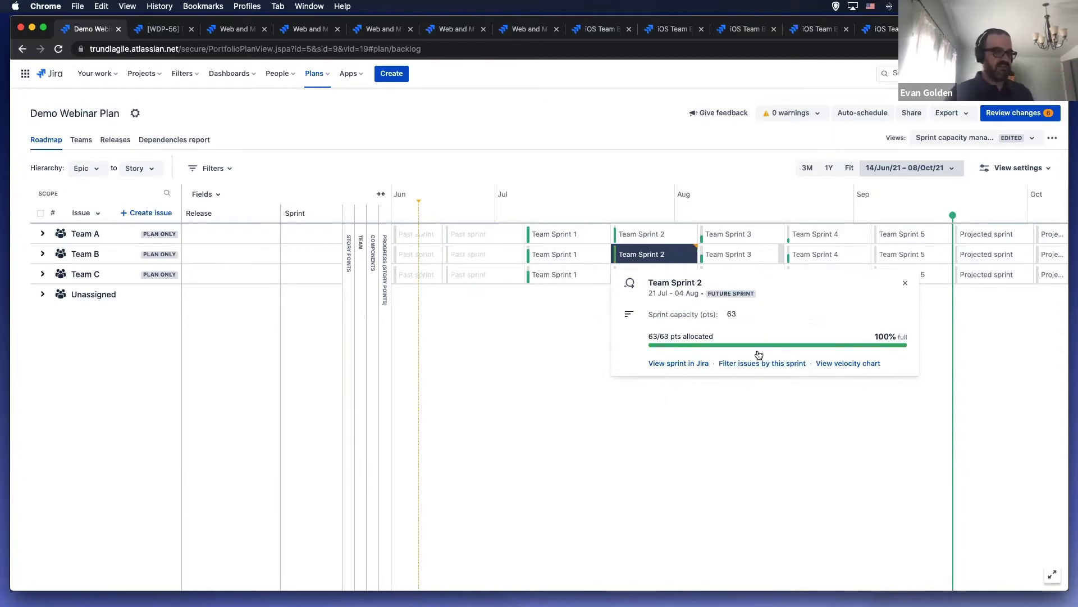
left_click(638, 257)
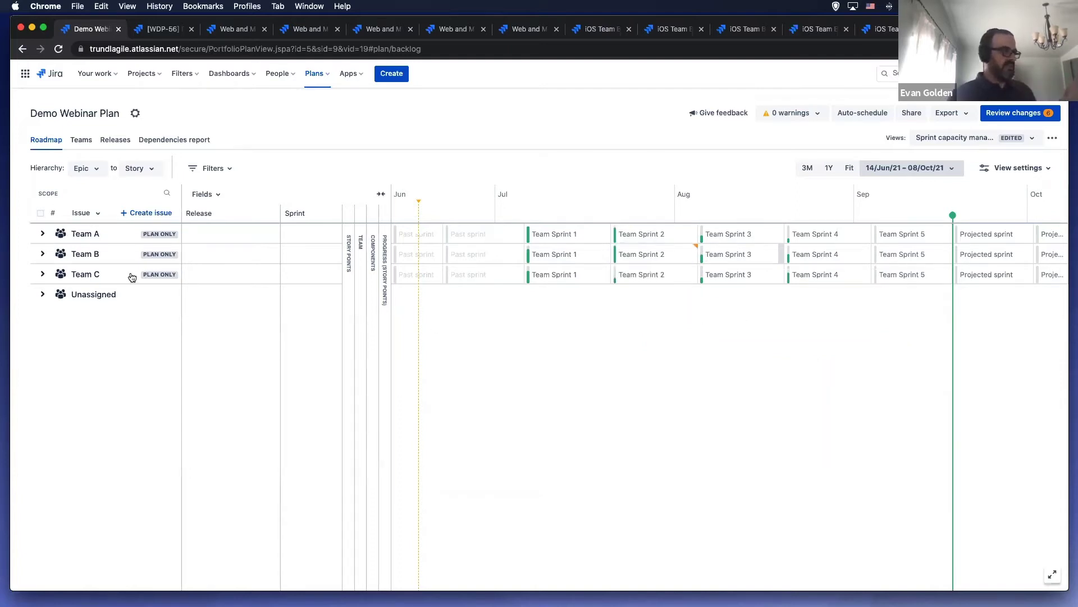
Step: Expand Team A, Team C and Team A's Feature I, and assign Story IA and Story IB to Team A's Team Sprint 3
left_click(42, 232)
left_click(43, 416)
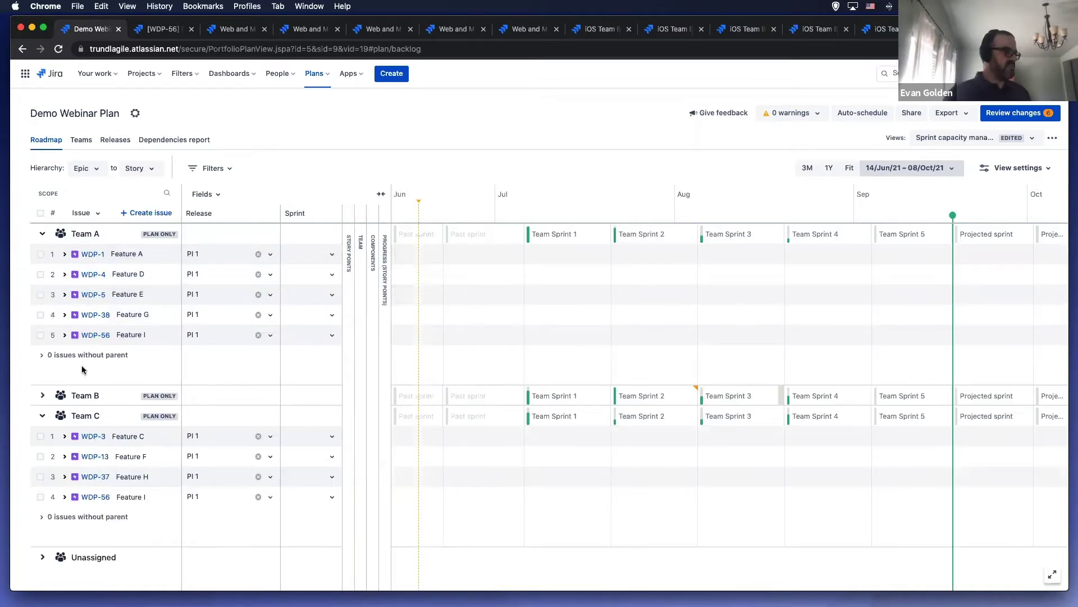
left_click(65, 336)
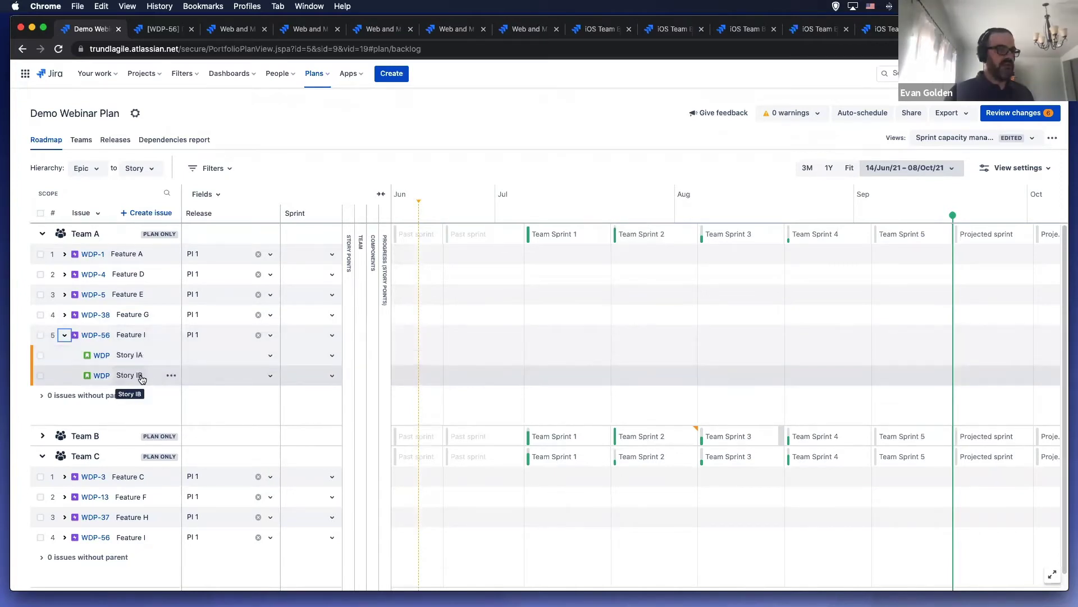
left_click_drag(142, 380, 701, 242)
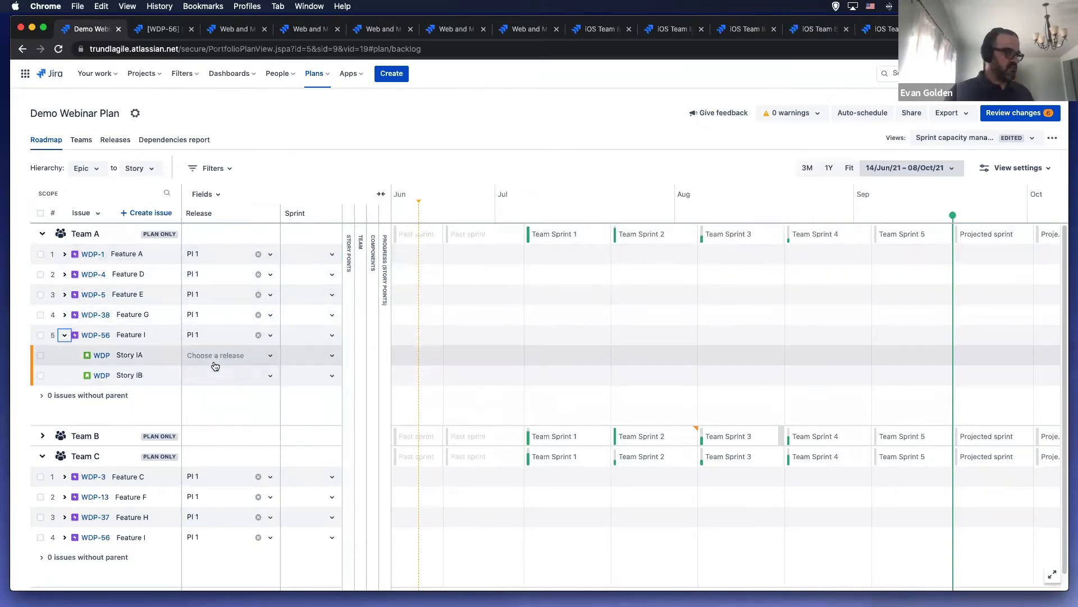
left_click(295, 357)
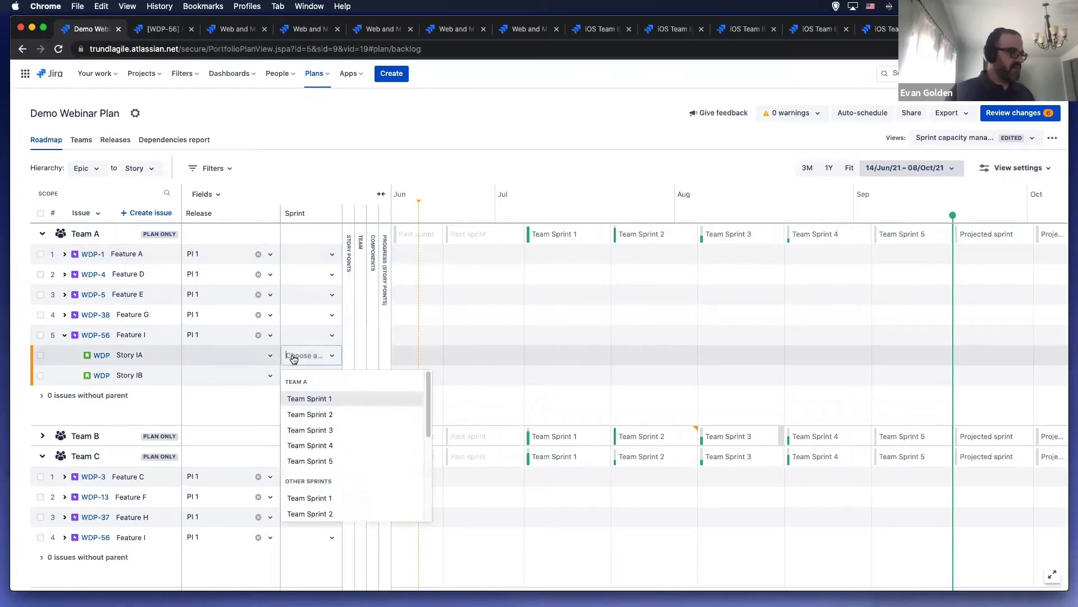
left_click(313, 430)
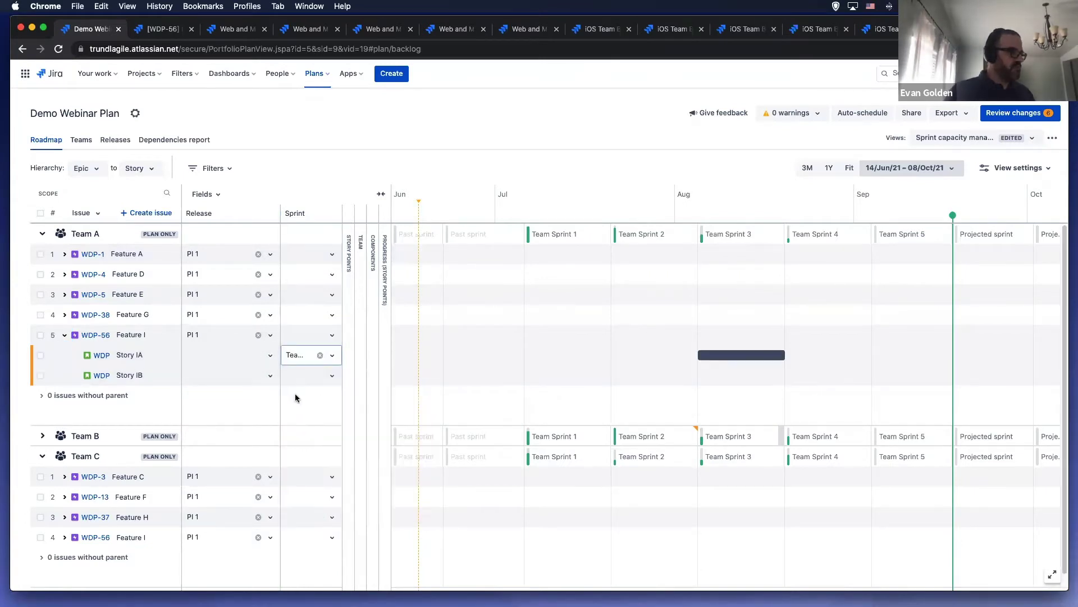
left_click(297, 379)
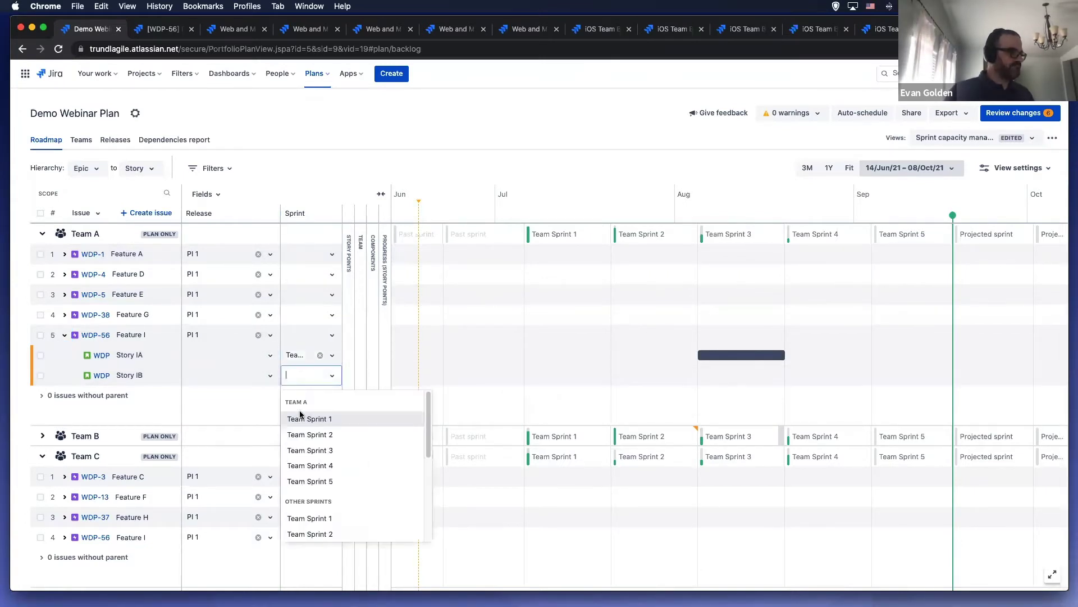
left_click(309, 450)
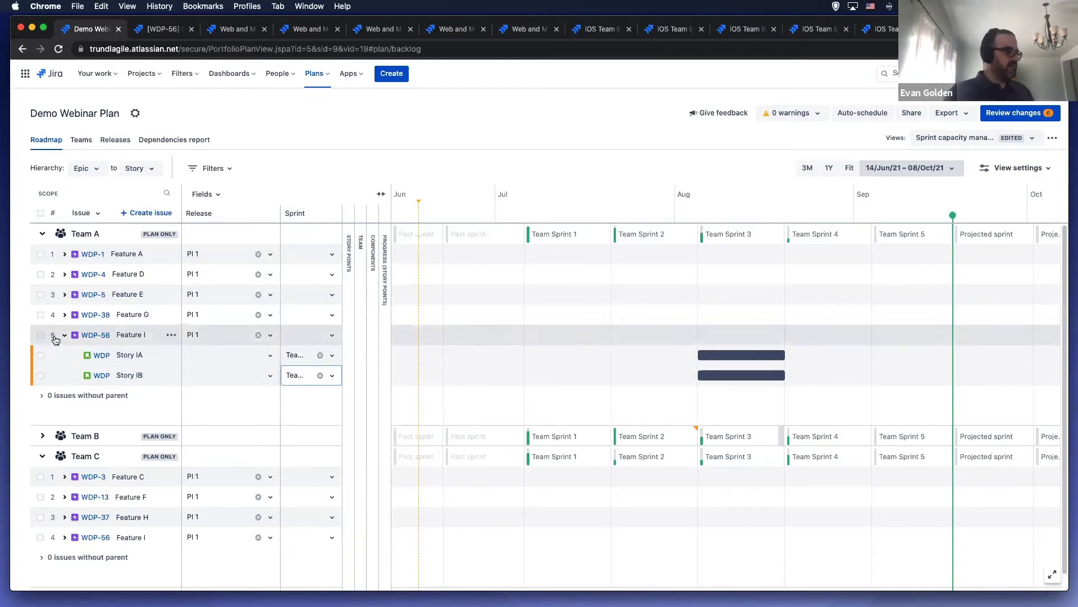
Step: Expand Feature I under Team C and assign Stories IC, ID and IE to Team C's Team Sprint 4
left_click(63, 538)
scroll(219, 522, "down", 3)
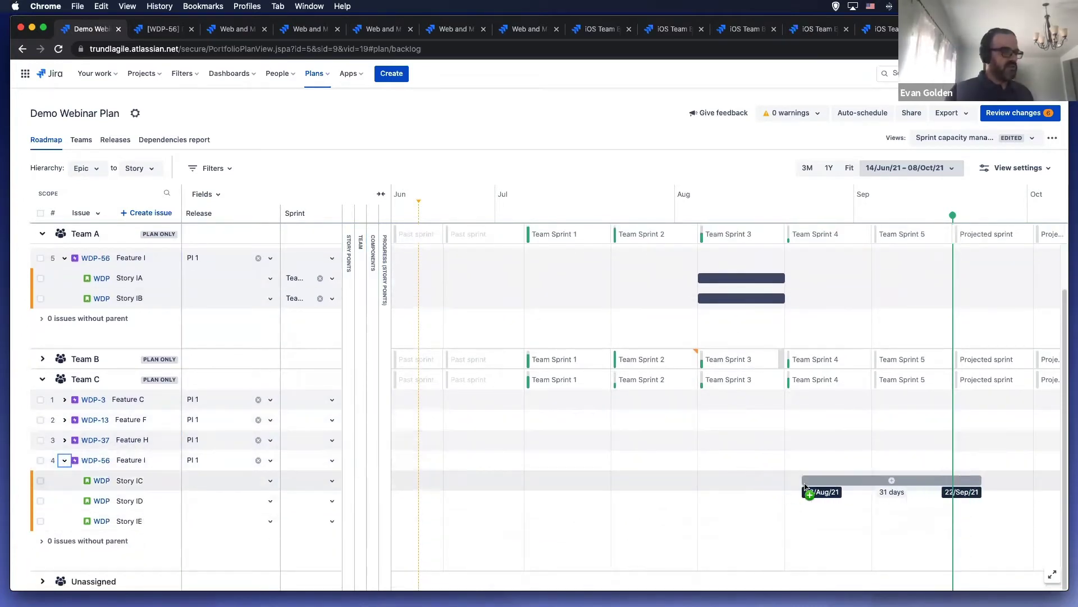
left_click(300, 481)
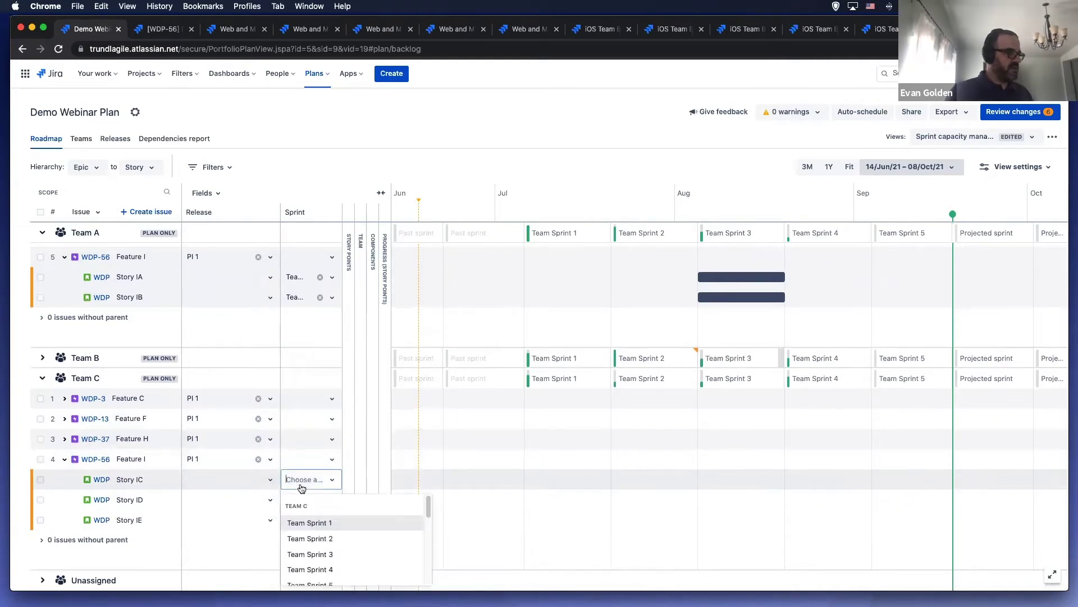
left_click(316, 569)
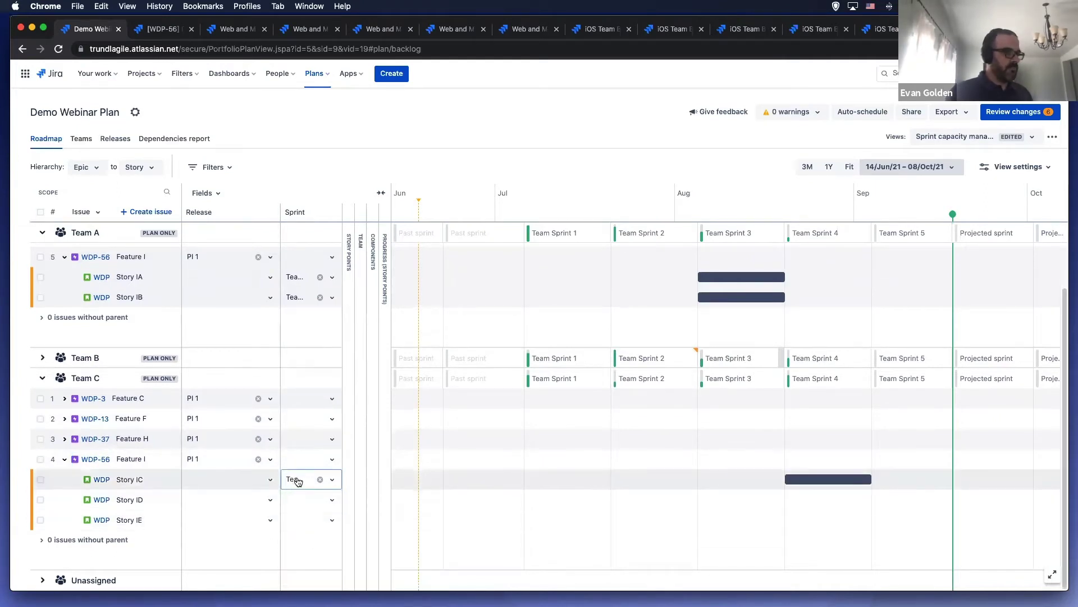
left_click(302, 499)
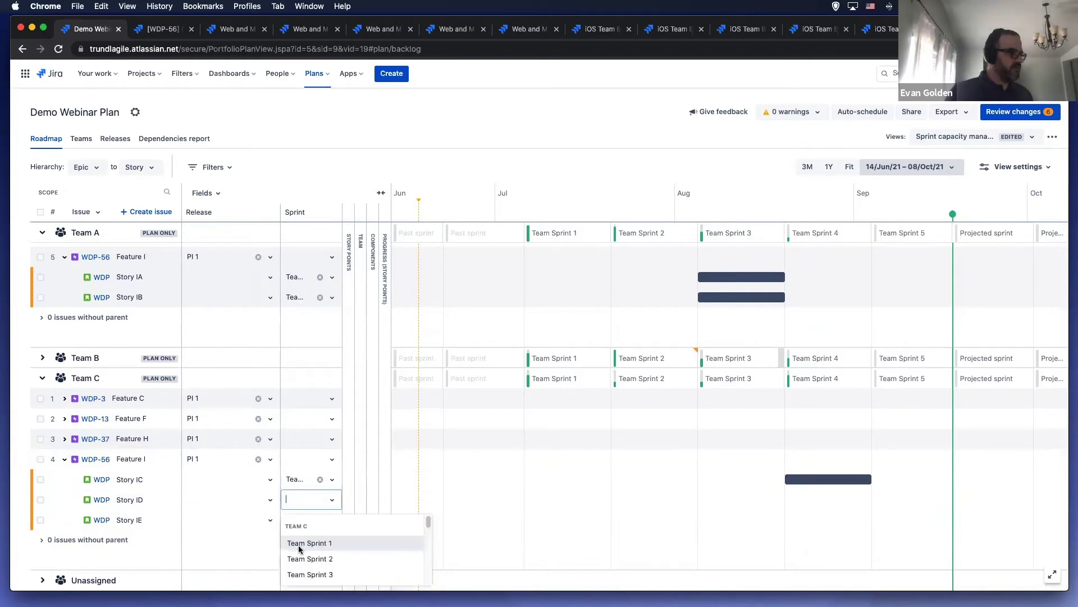
scroll(299, 572, "down", 1)
left_click(299, 573)
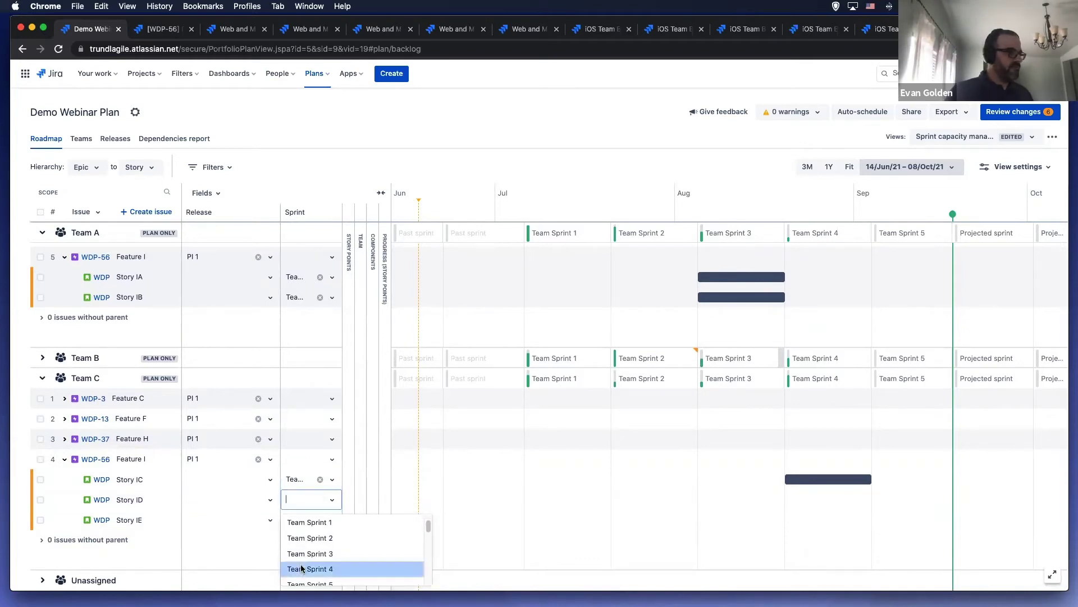
left_click(292, 517)
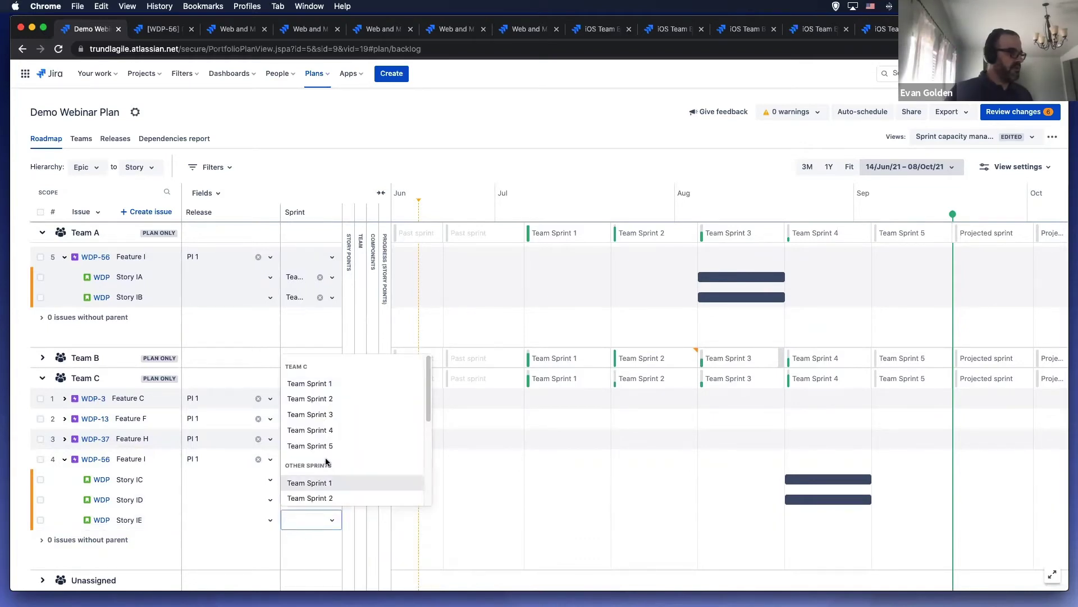
left_click(341, 435)
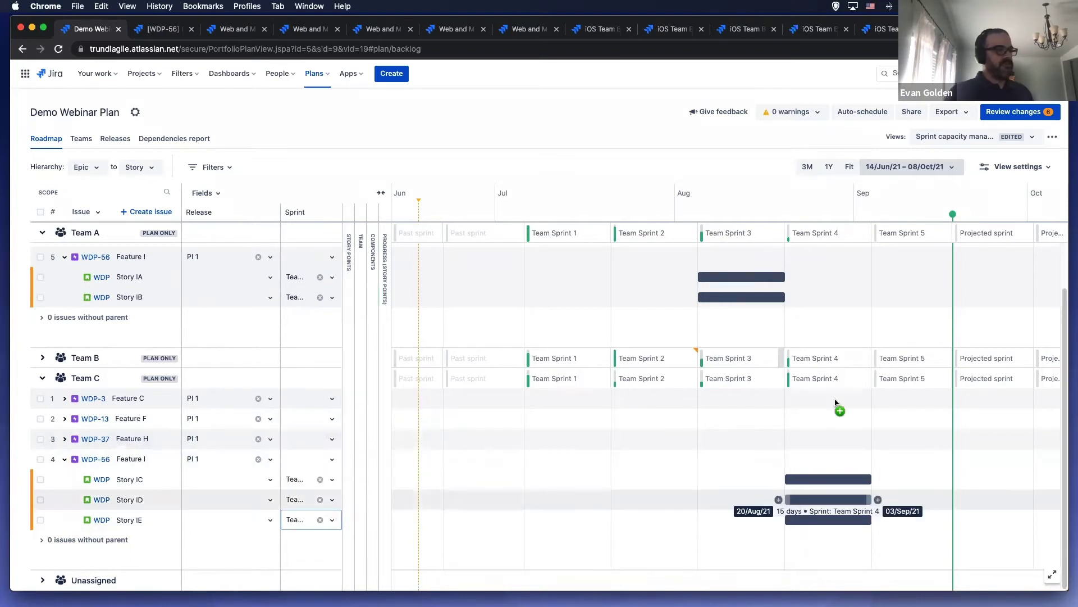
Step: Add a dependency on the timeline so Story IB blocks Story IC, and check Story IB's dependency details
mouse_move(782, 305)
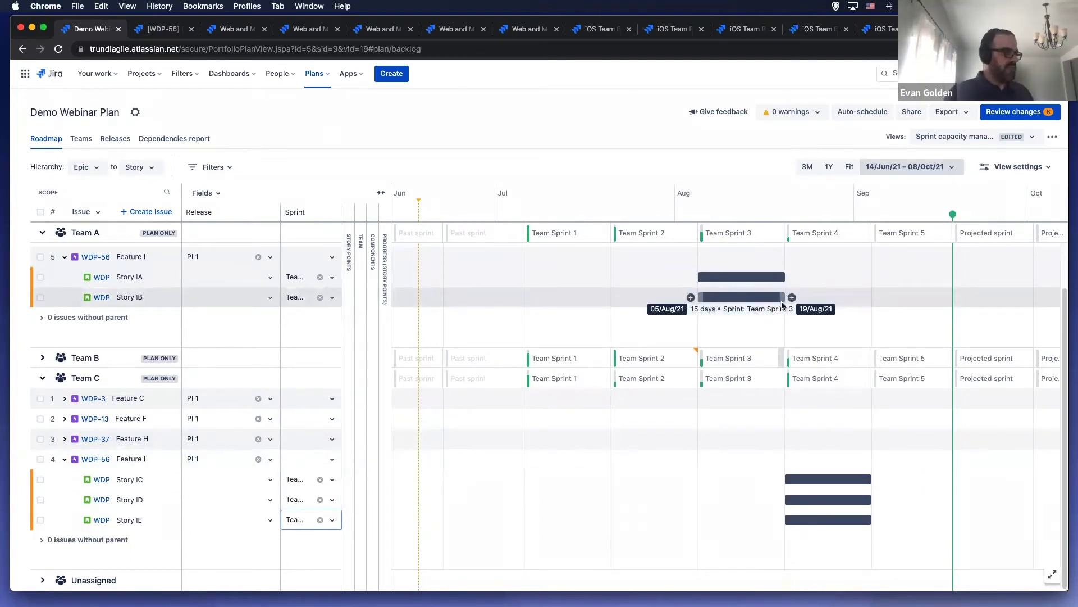
left_click_drag(792, 301, 785, 479)
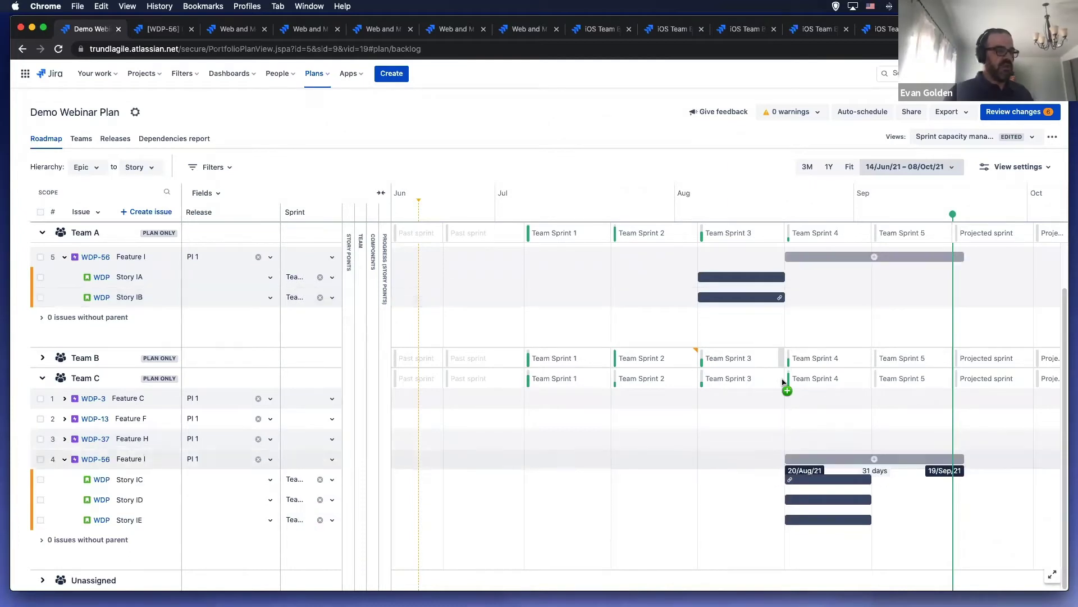
left_click(792, 299)
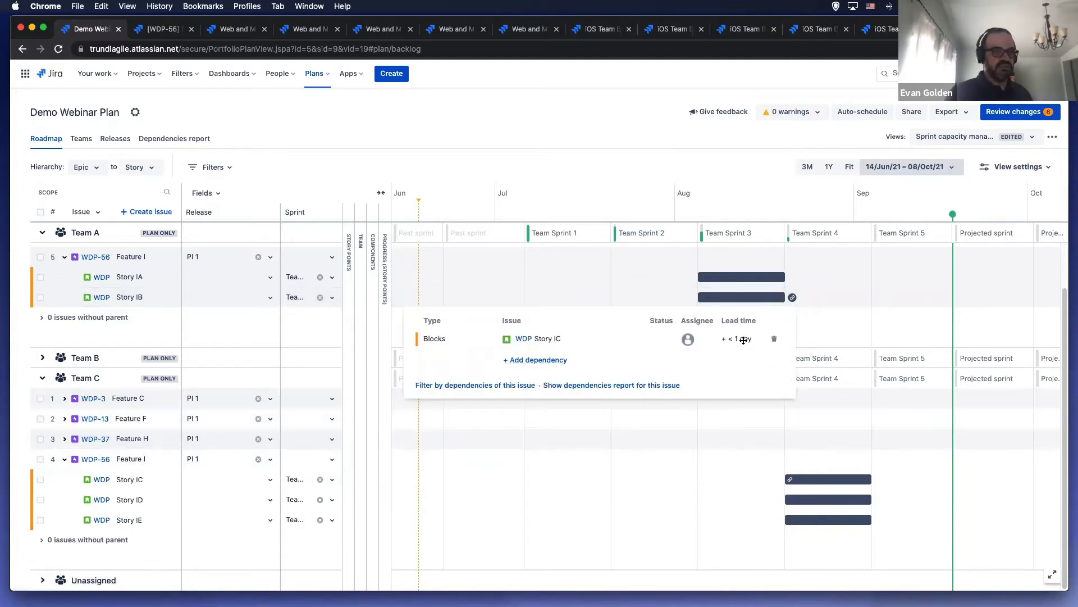
left_click(641, 143)
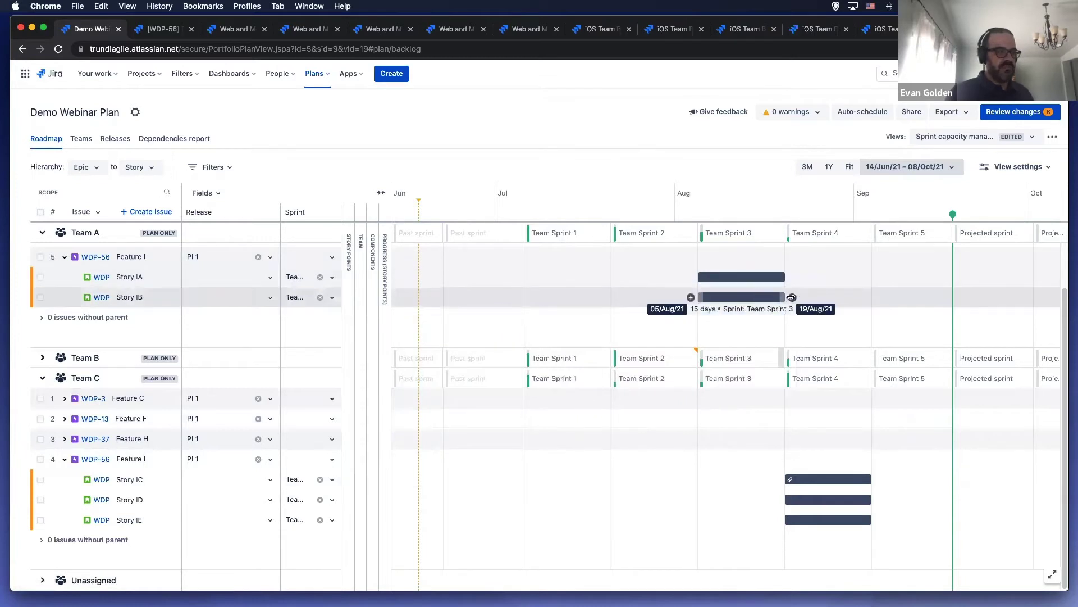
Step: Add a dependency on the timeline so Story IA blocks Story IC
left_click(792, 277)
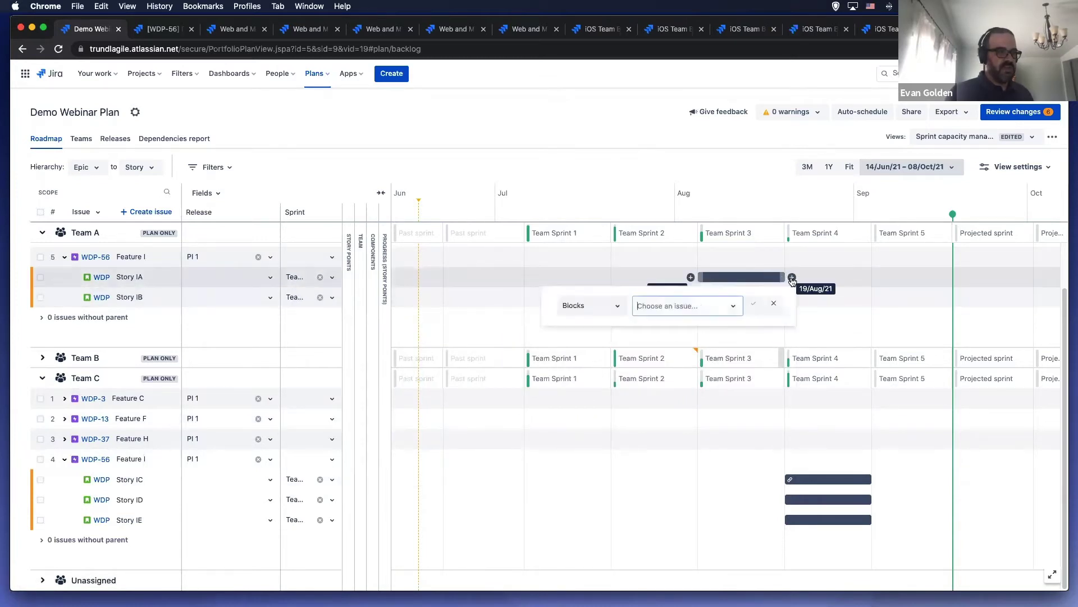
type("IC")
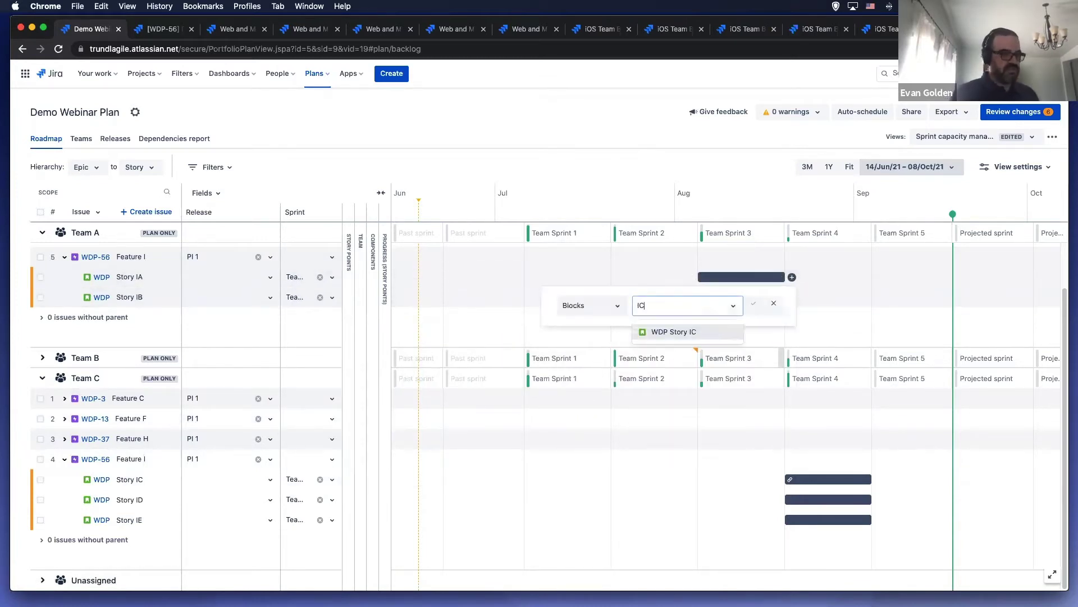
left_click(663, 332)
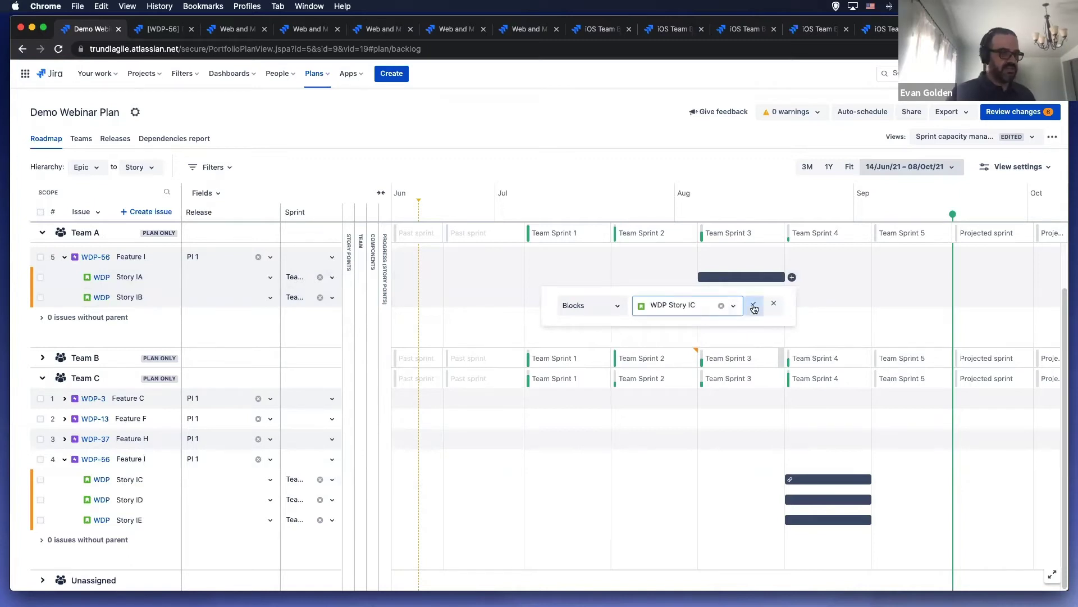
left_click(754, 304)
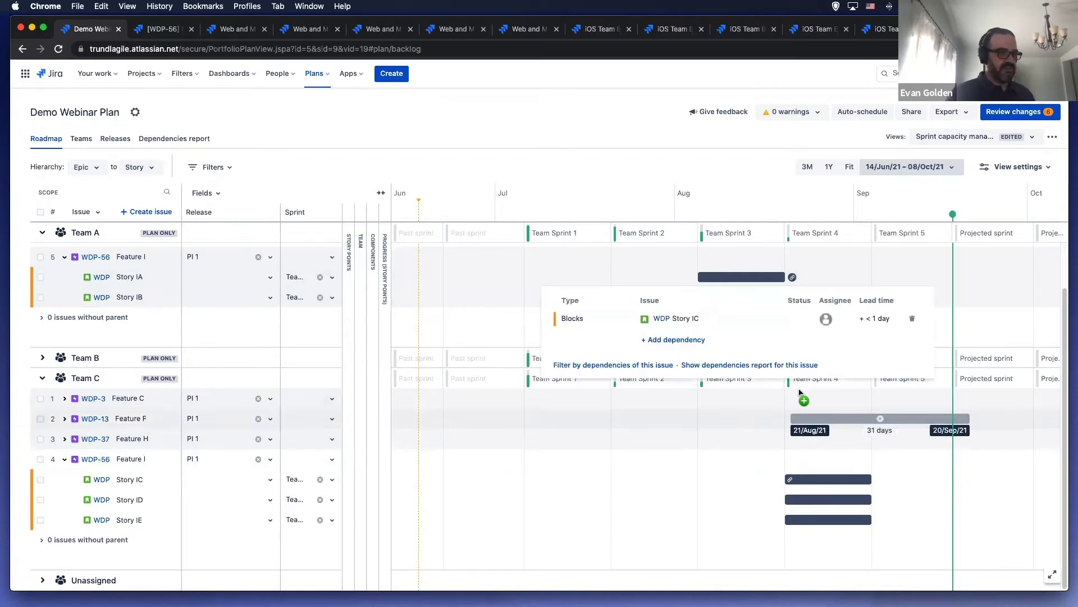
Step: Try the Lines dependency style for the roadmap view, and restore the Badges style
left_click(989, 172)
left_click(916, 281)
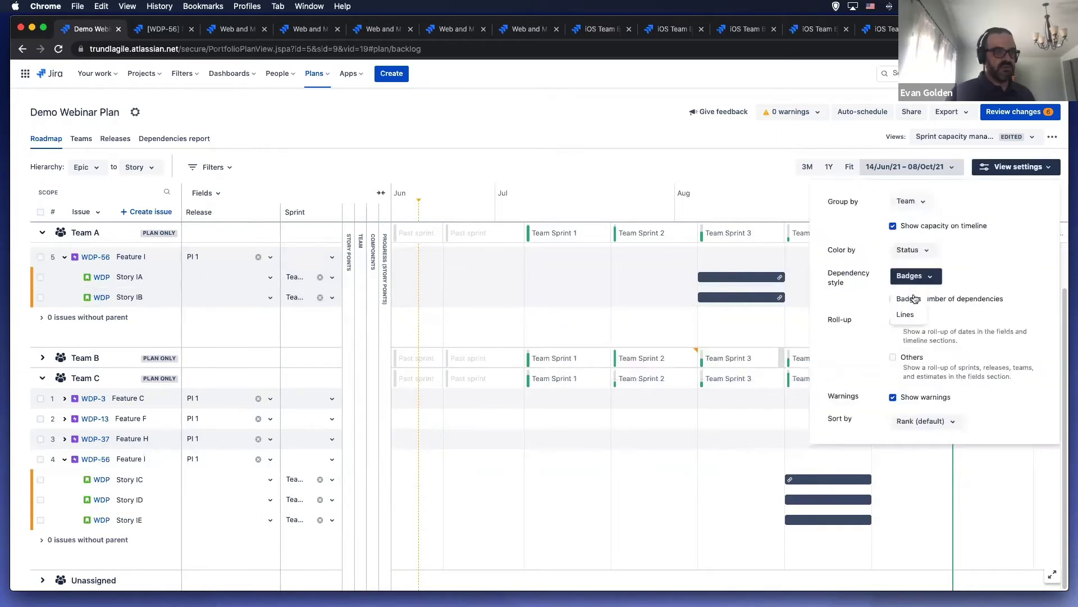
left_click(902, 313)
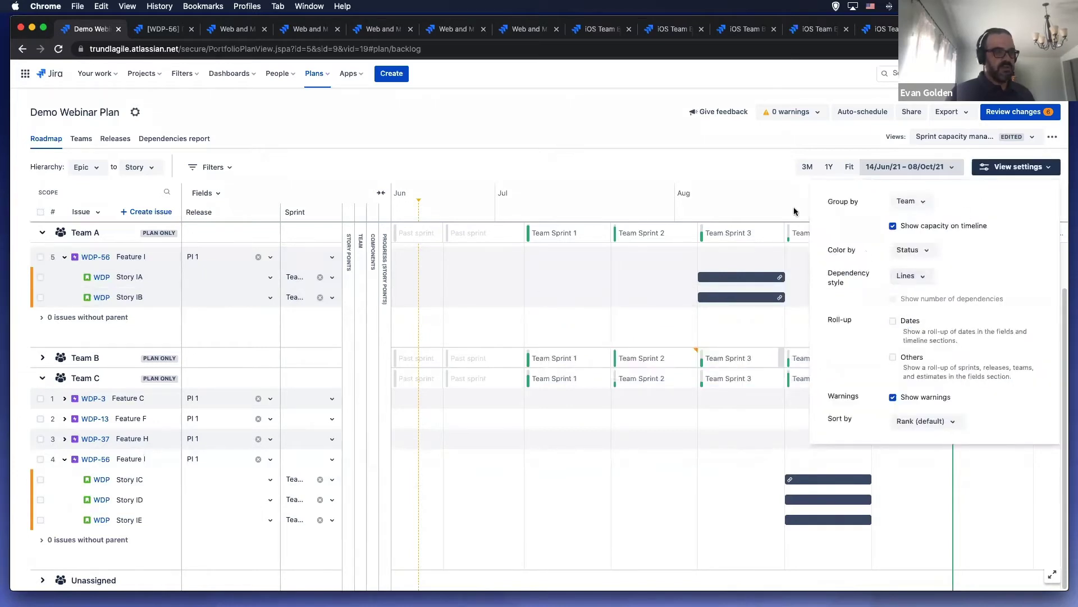
left_click(1003, 166)
left_click(1003, 165)
left_click(920, 275)
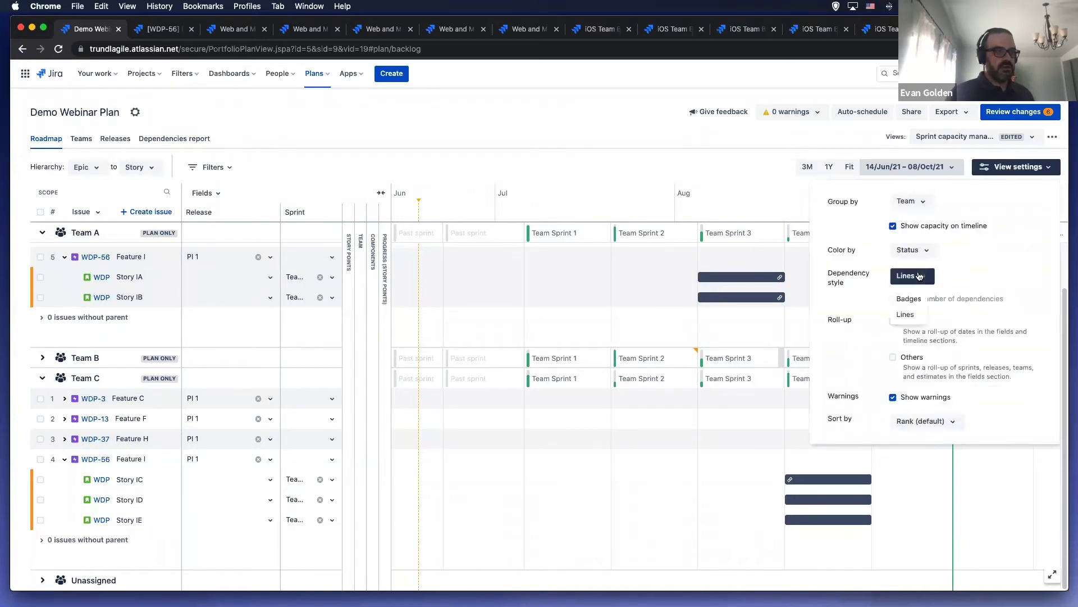
left_click(906, 314)
left_click(916, 285)
left_click(906, 296)
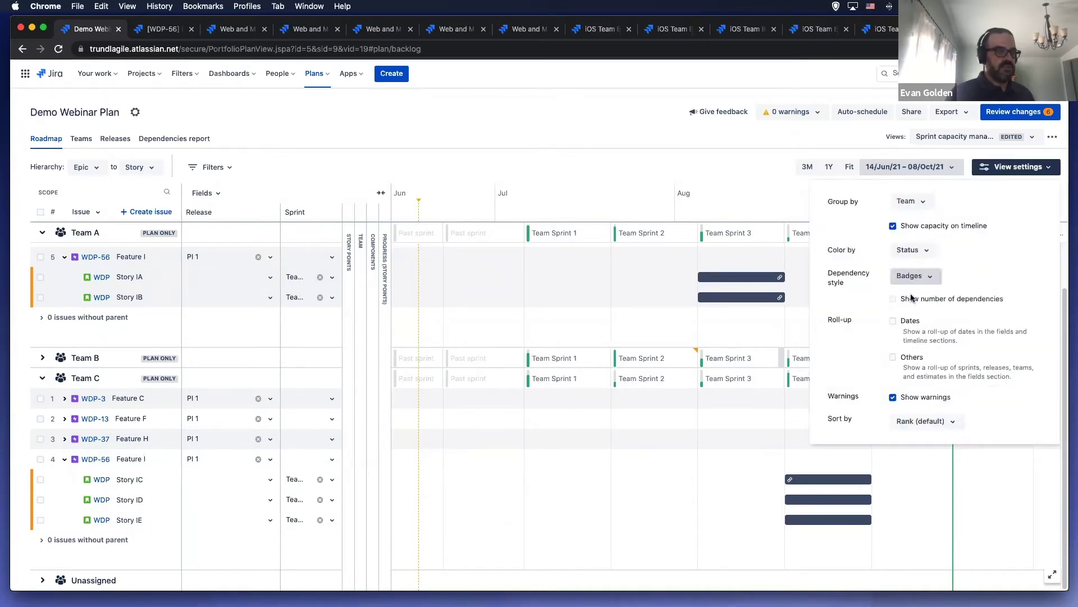
left_click(728, 183)
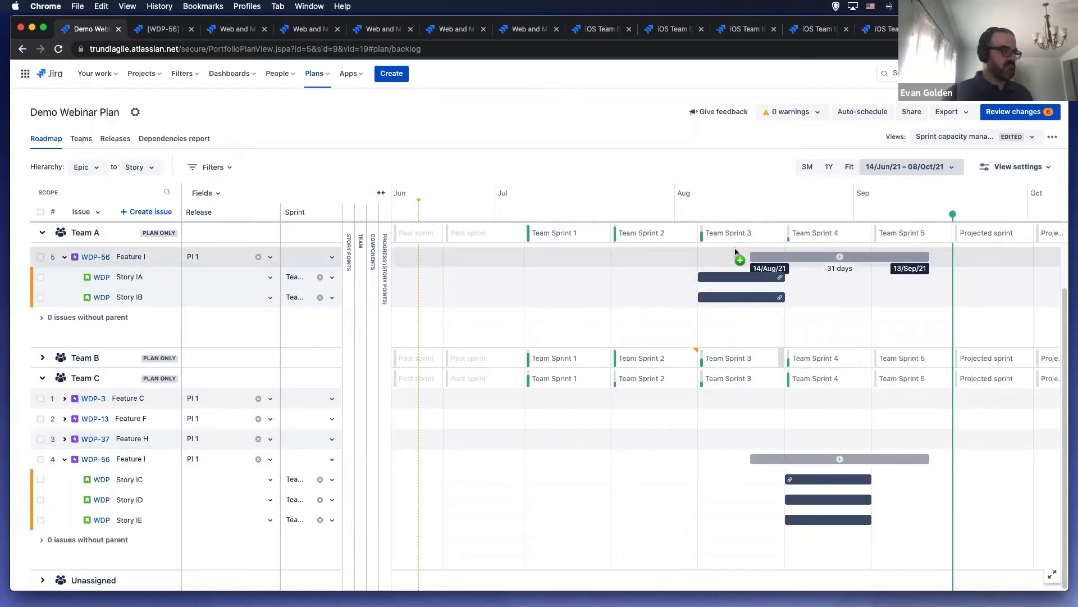
Step: Collapse Team A's Feature I and the Team C and Team A groups in the roadmap
left_click(65, 257)
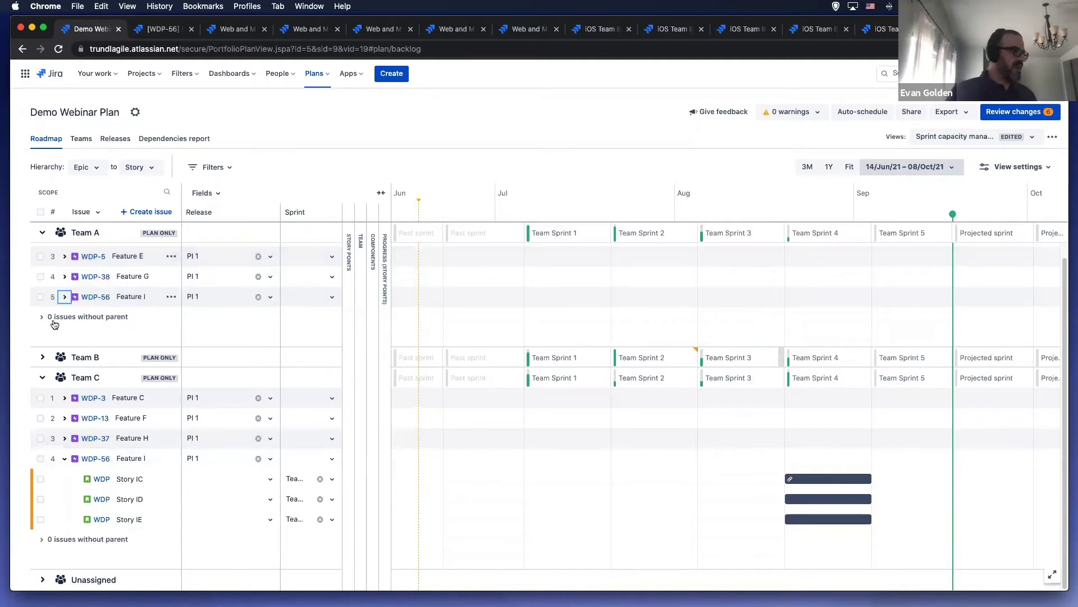
left_click(43, 378)
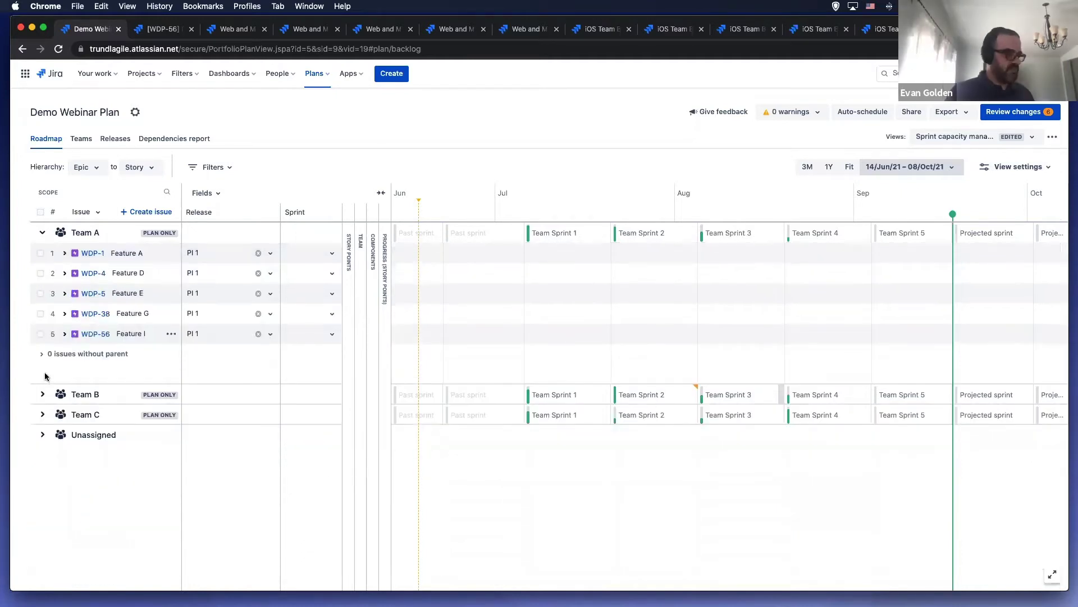
left_click(42, 232)
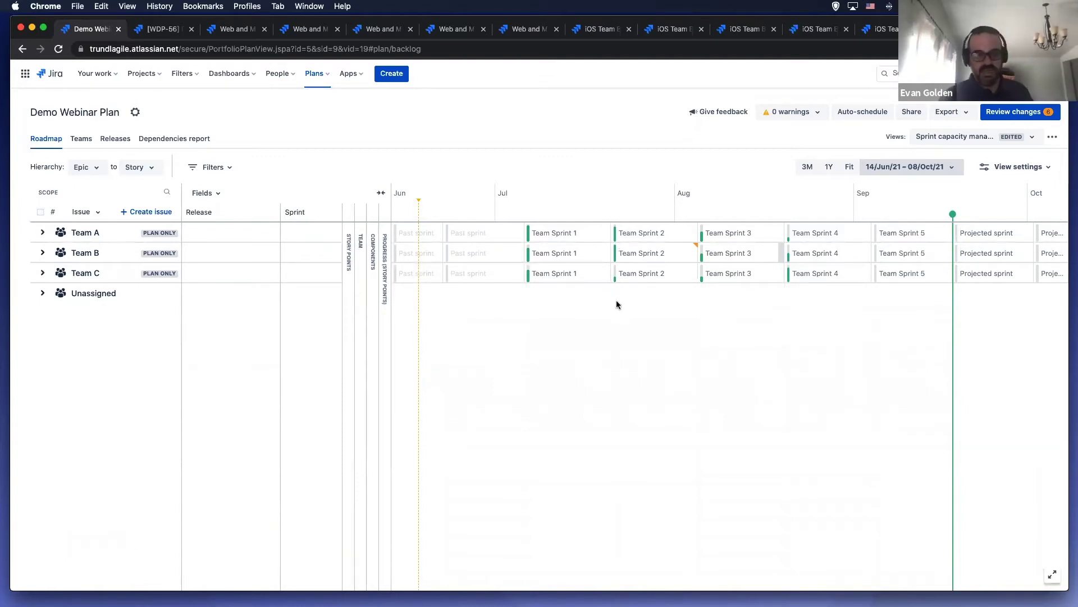
Step: Open the dependencies report and group it by Team to examine the links between Team A's and Team C's stories
left_click(175, 140)
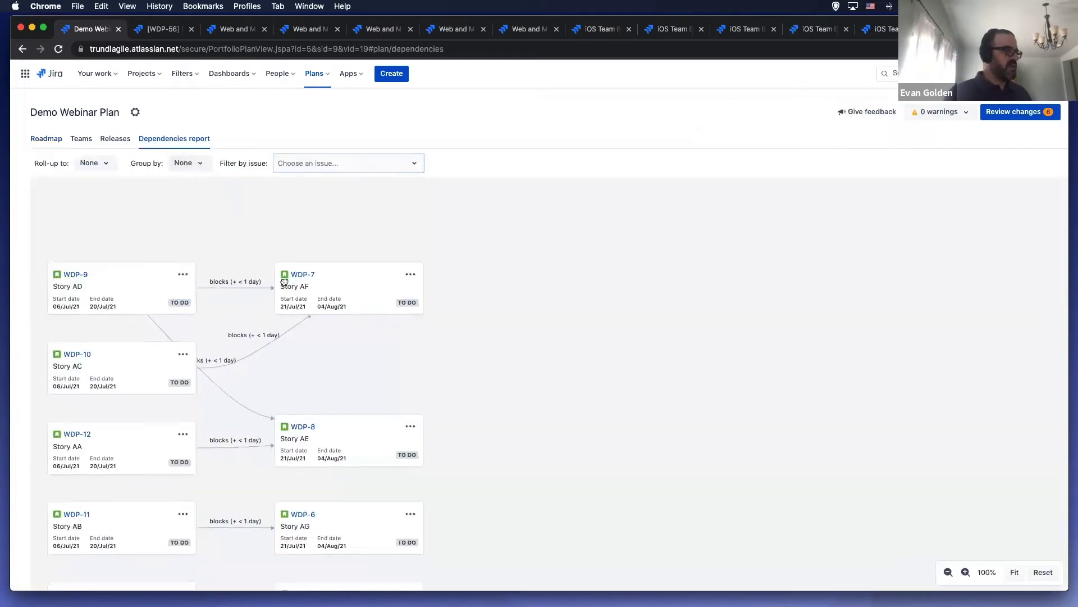
left_click(184, 162)
left_click(183, 201)
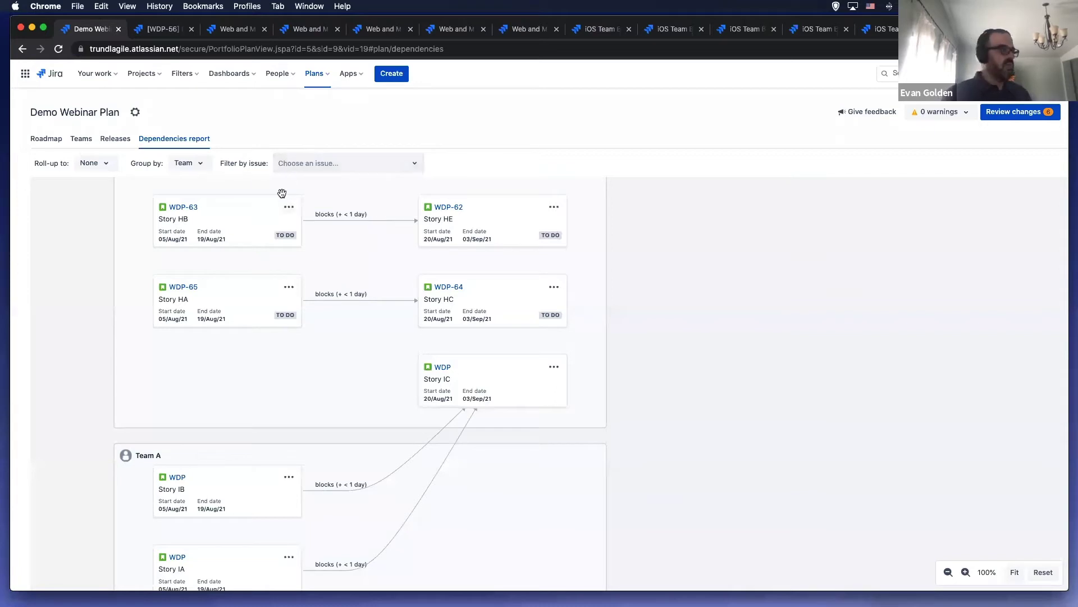
Step: Return to the roadmap, switch to the Basic saved view and group its issues by Release
left_click(42, 139)
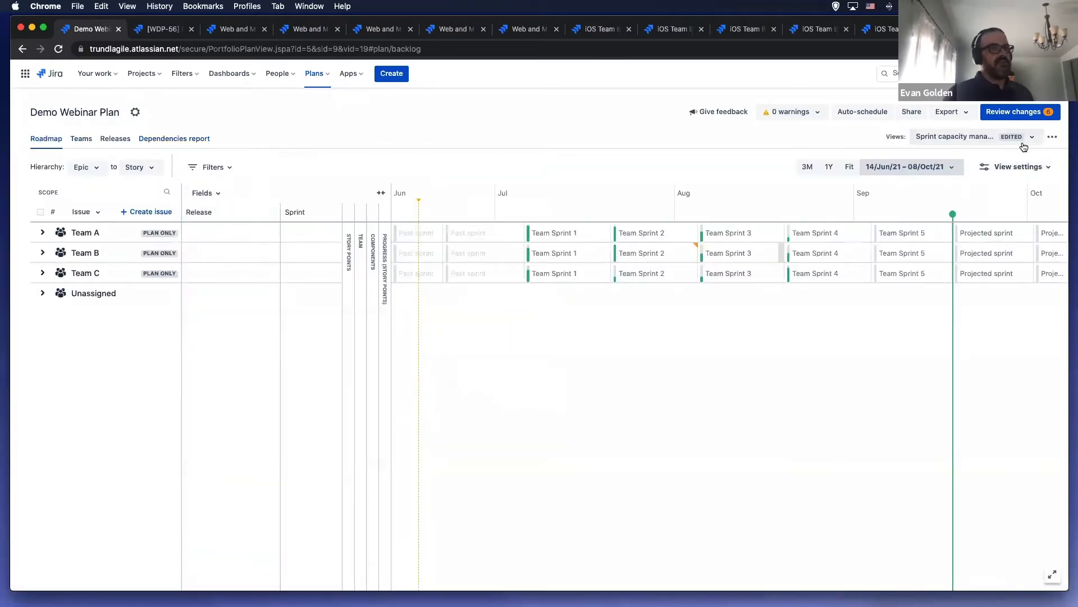
left_click(1018, 142)
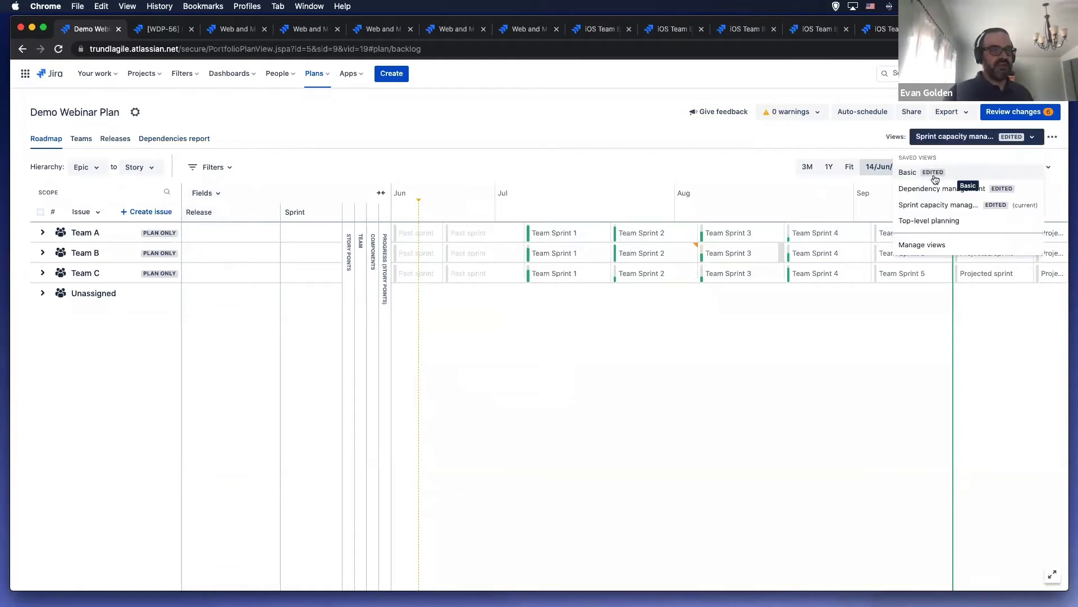
left_click(992, 167)
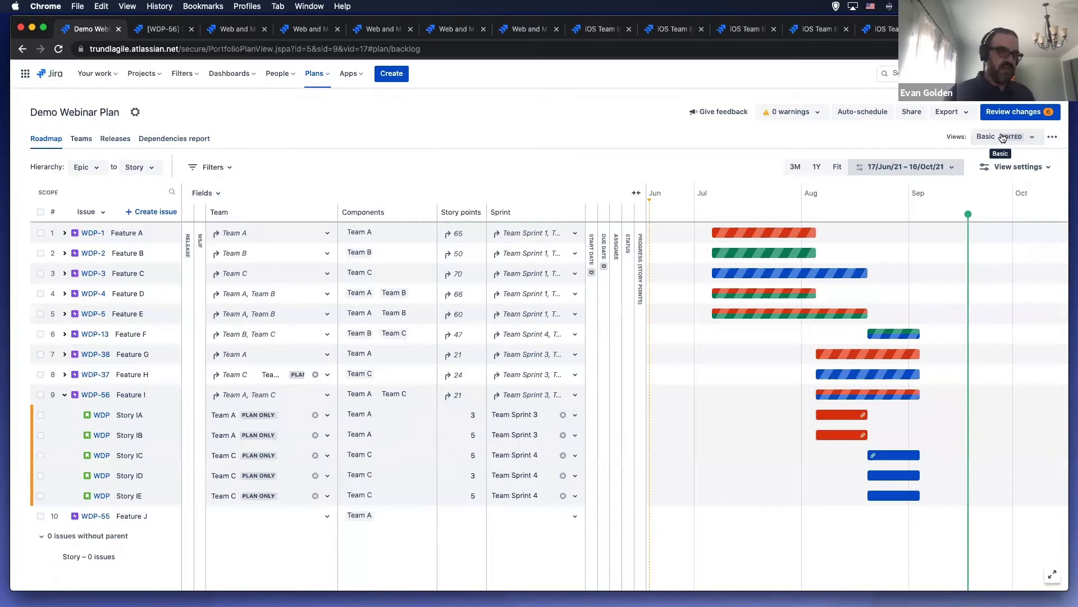
left_click(1017, 167)
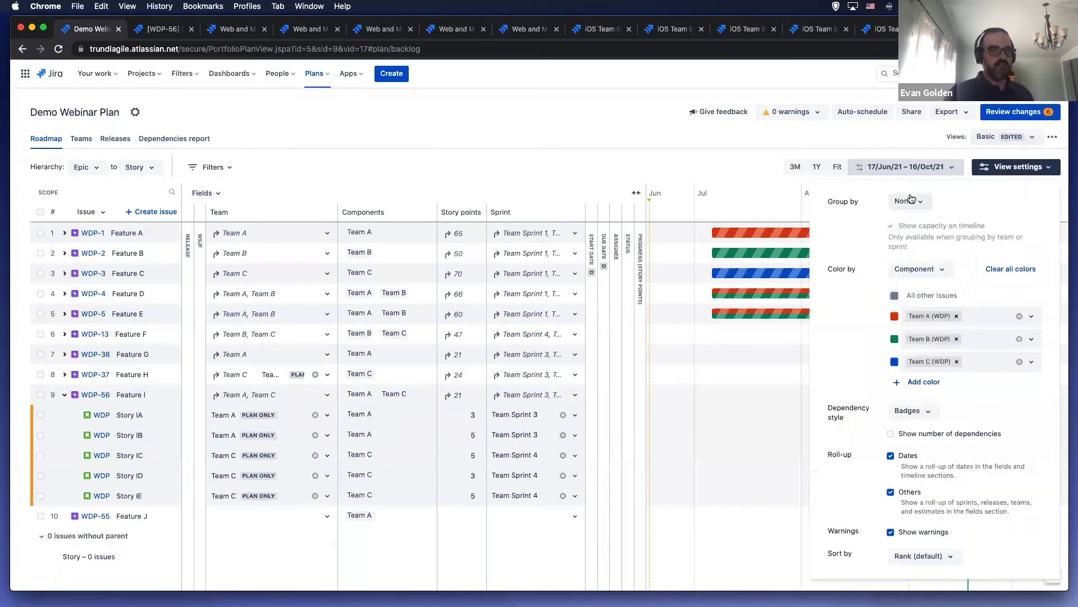
left_click(909, 202)
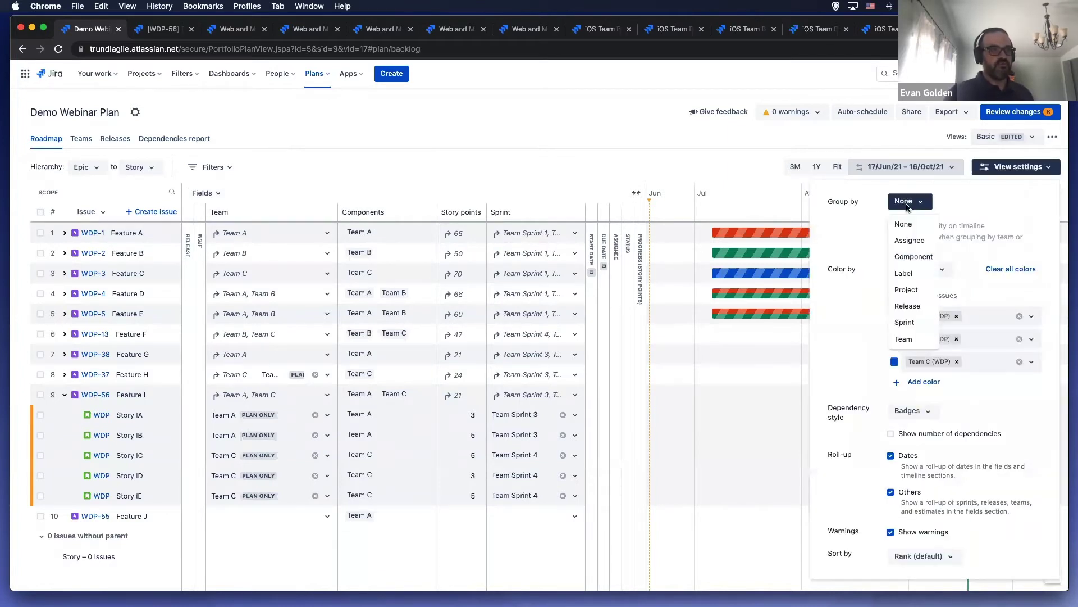
left_click(897, 308)
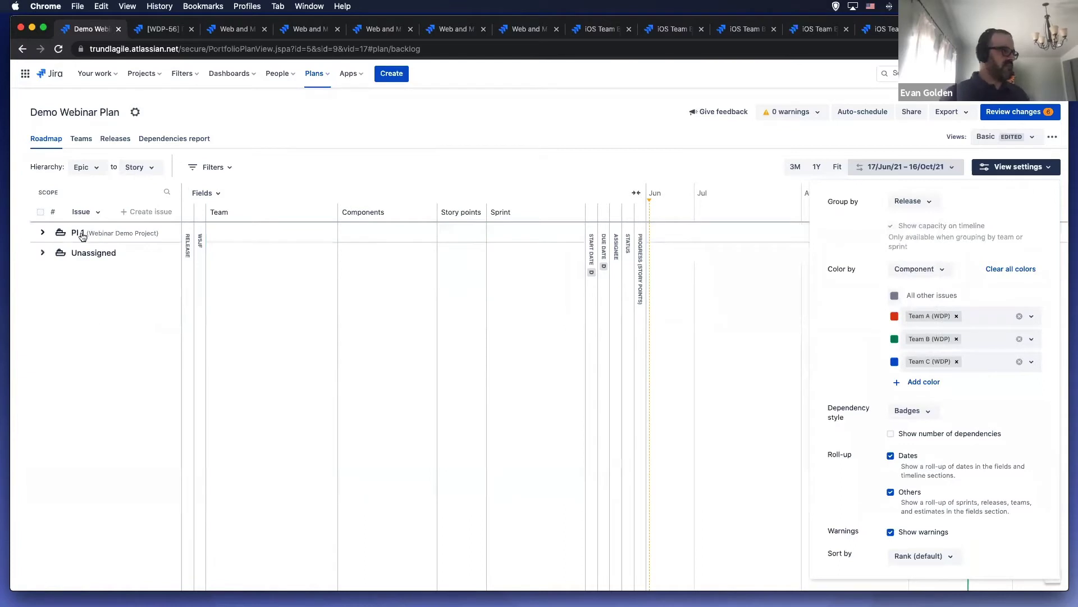
left_click(661, 178)
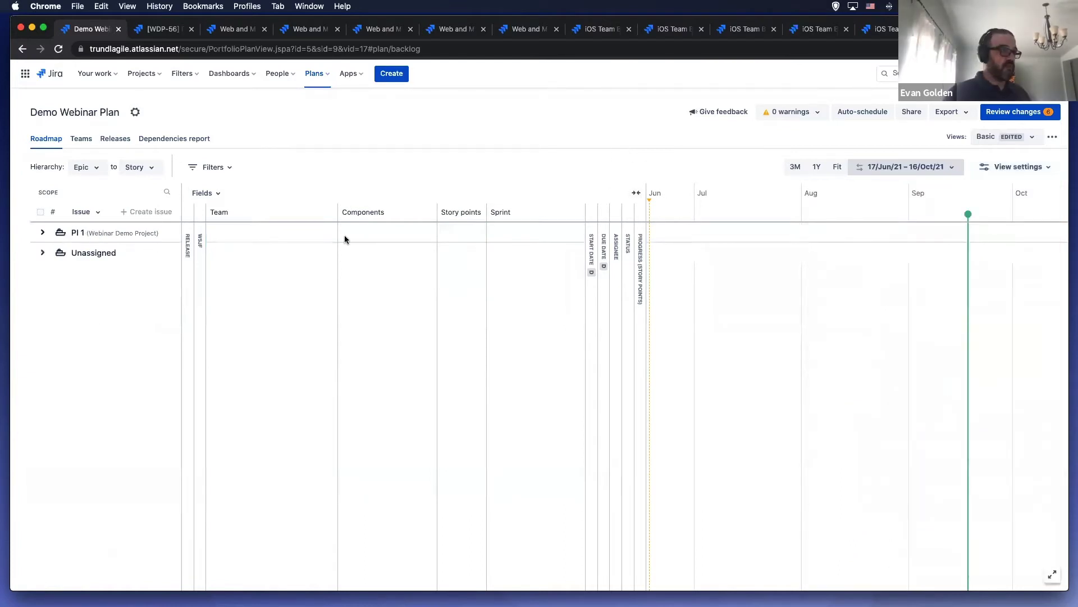
Step: Expand PI 1 and Feature A, and collapse the Components, Story points, Sprint and Team columns to widen the timeline
left_click(43, 232)
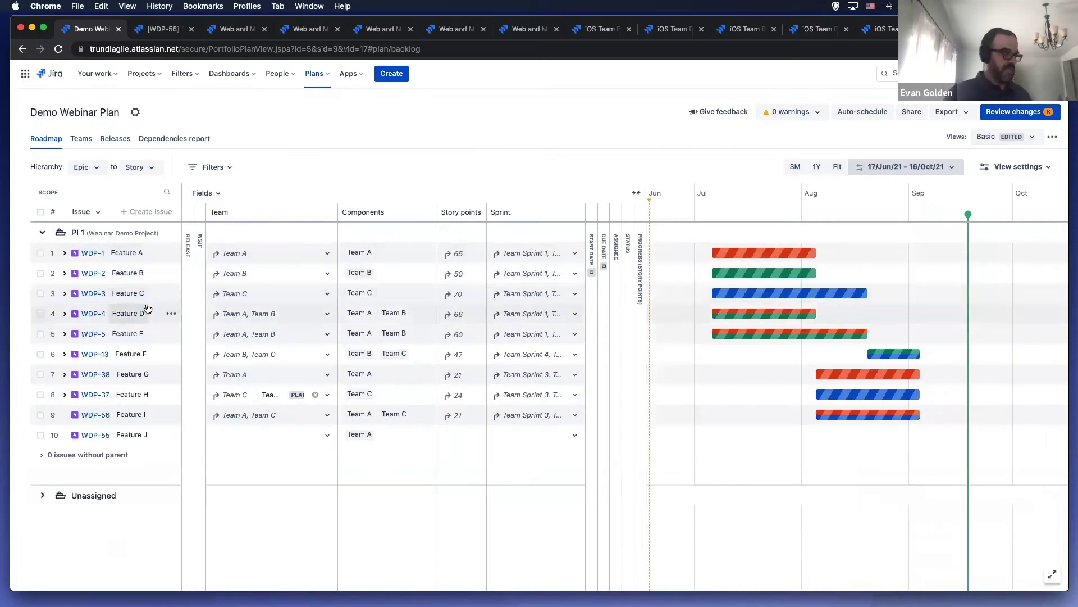
left_click(65, 254)
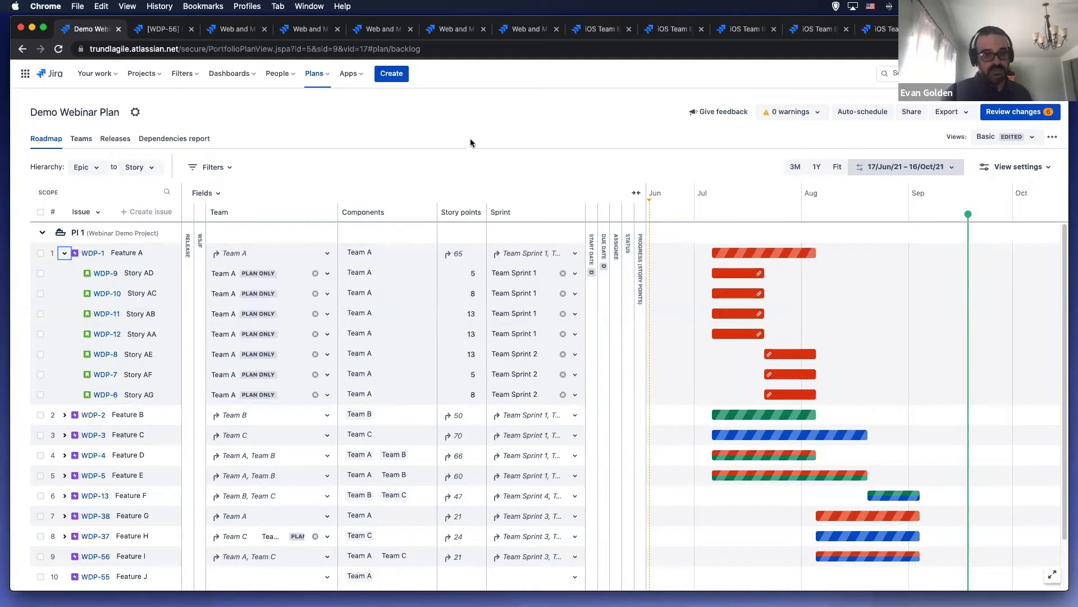
left_click(363, 208)
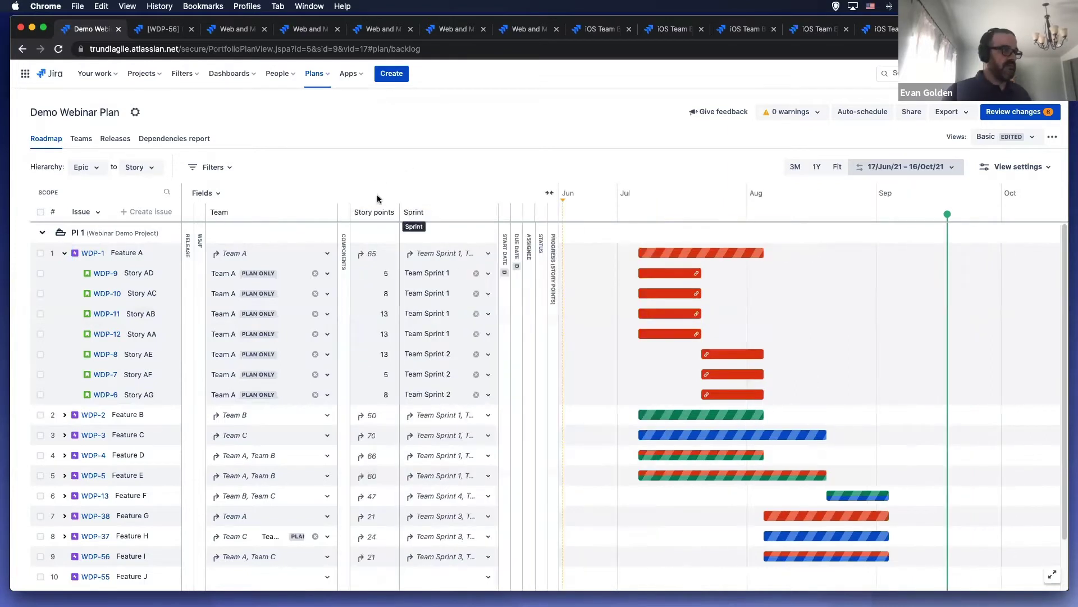
left_click(363, 211)
left_click(392, 211)
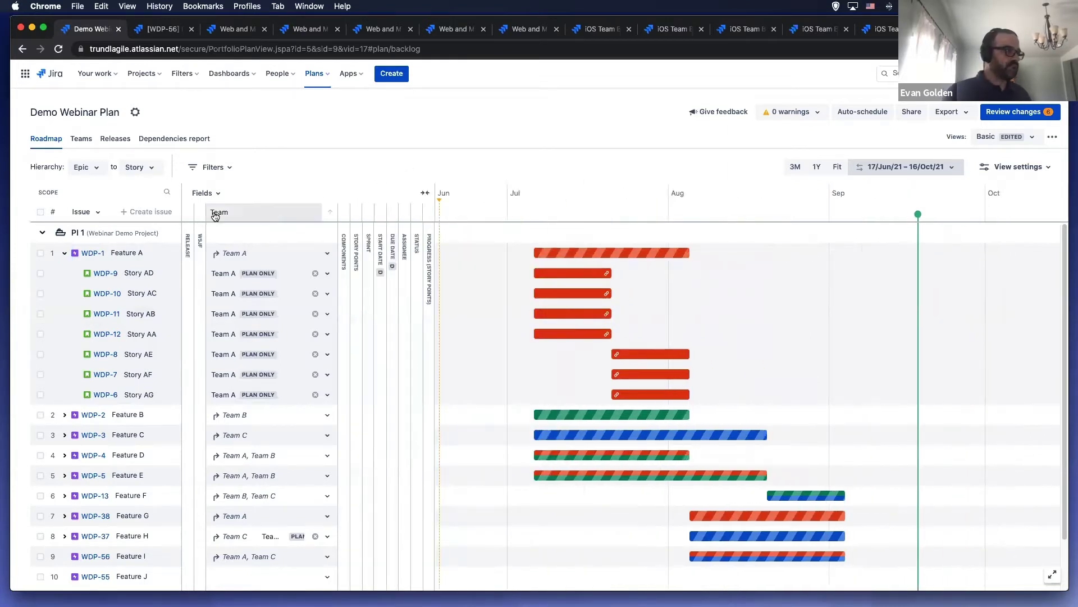
left_click(222, 211)
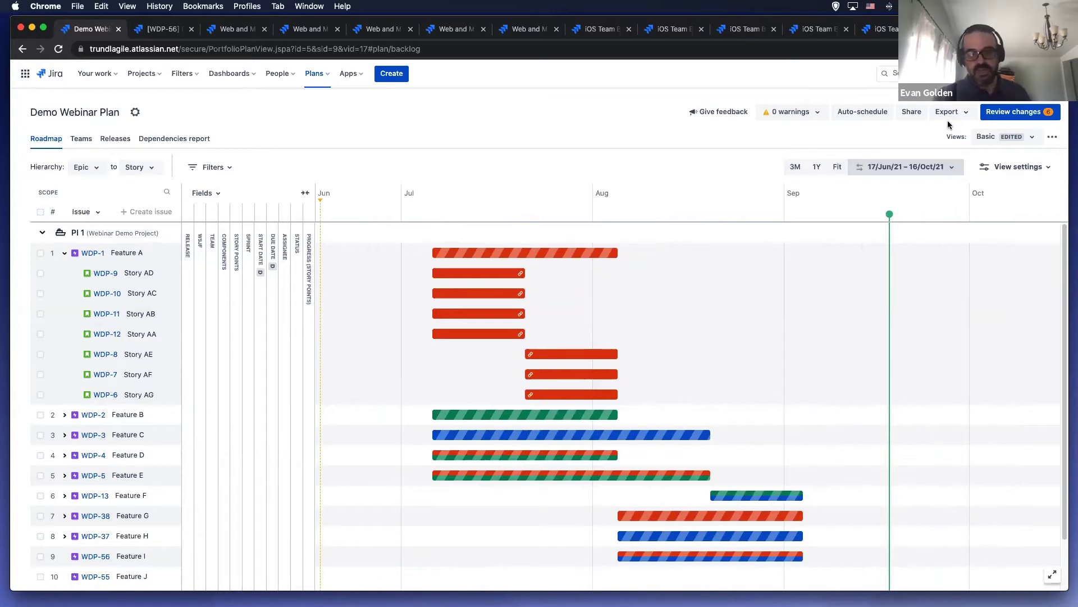
Step: Review the plan's pending changes, including Story IA's field details, and save all selected changes in Jira
left_click(993, 113)
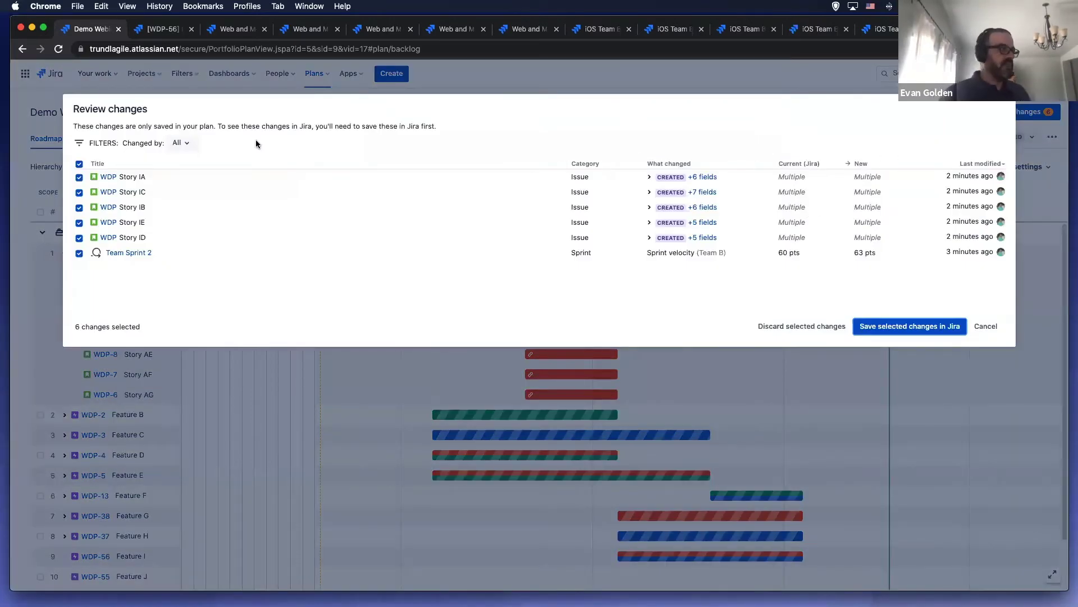
left_click(705, 177)
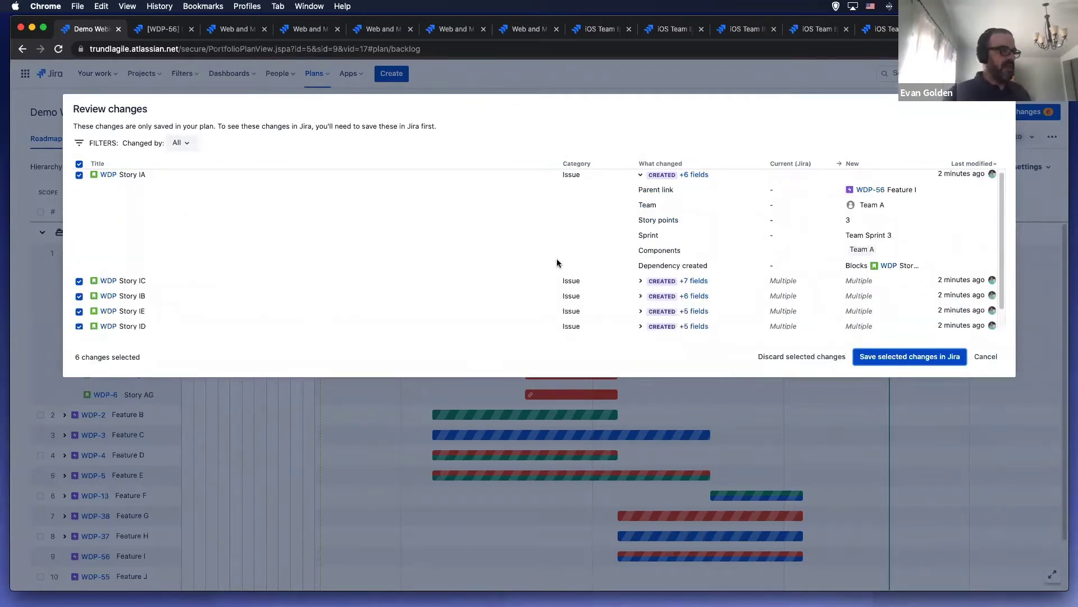
scroll(556, 258, "down", 2)
scroll(753, 206, "up", 2)
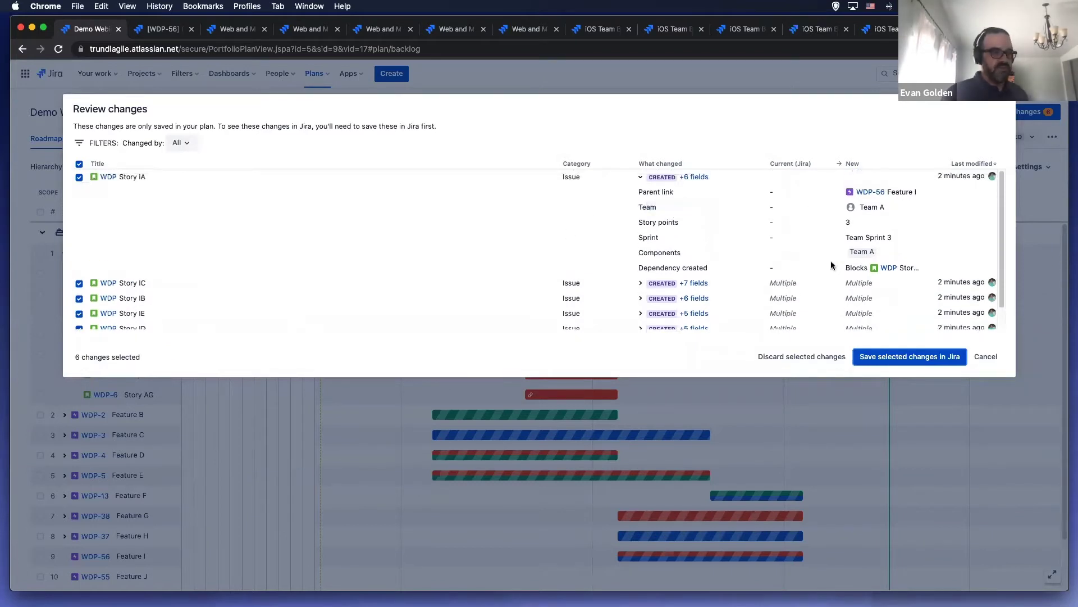
scroll(683, 236, "down", 2)
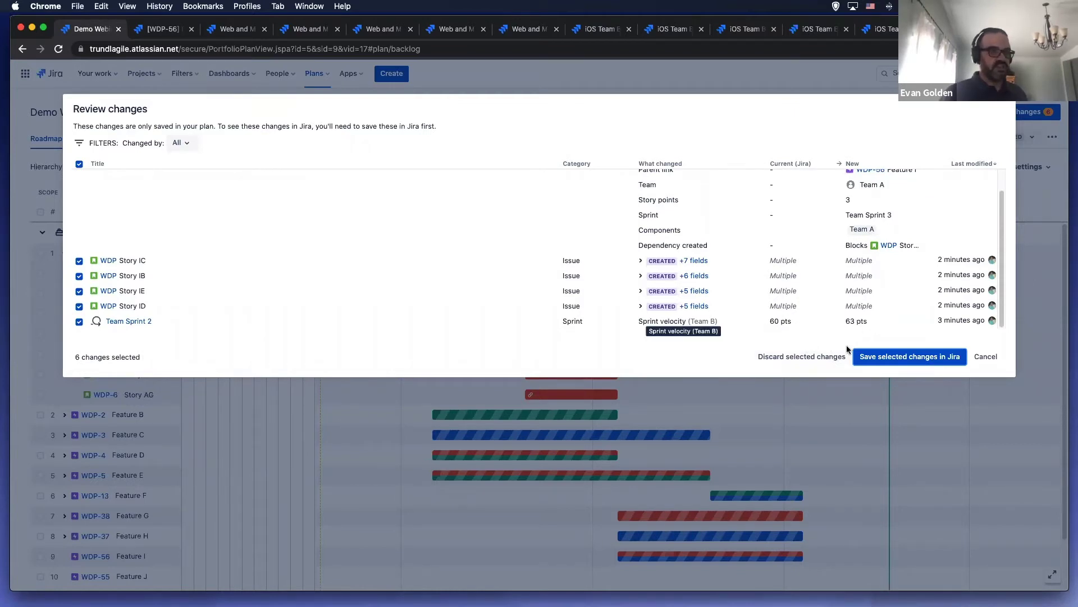
left_click(864, 357)
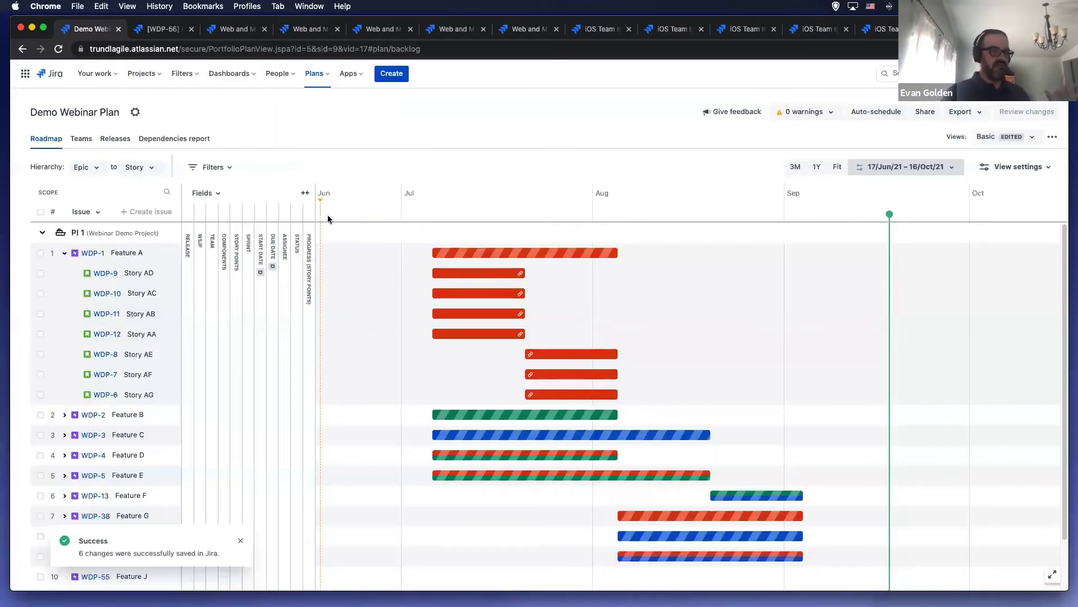
Step: Collapse Feature A, and examine the HHWA Sprint 9 burndown charts of the Web and Mobile Applications ART Scrum Board and the iOS Team Board
left_click(66, 254)
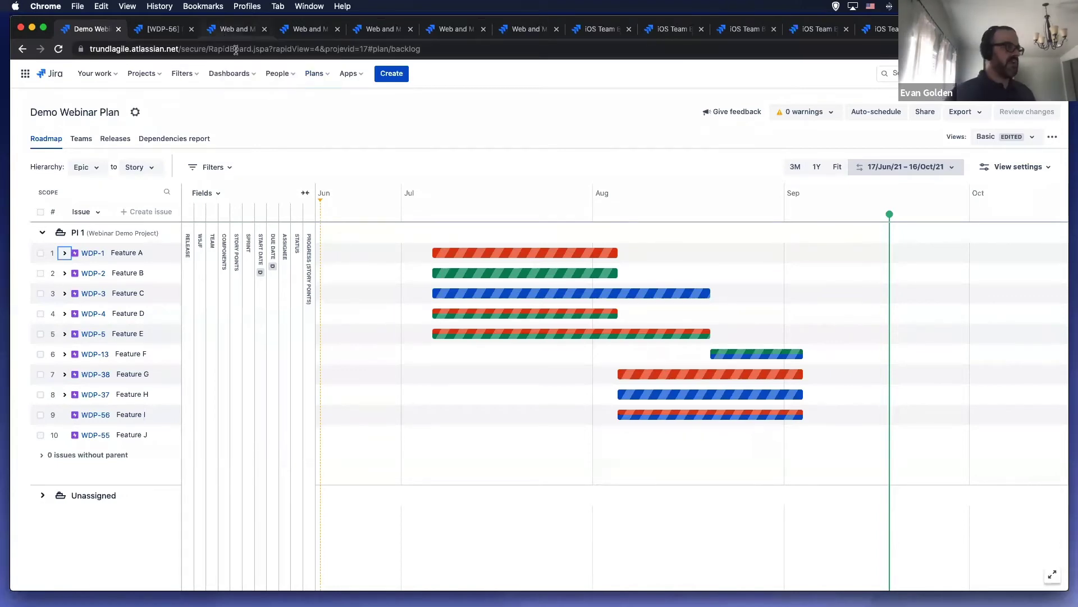
left_click(236, 28)
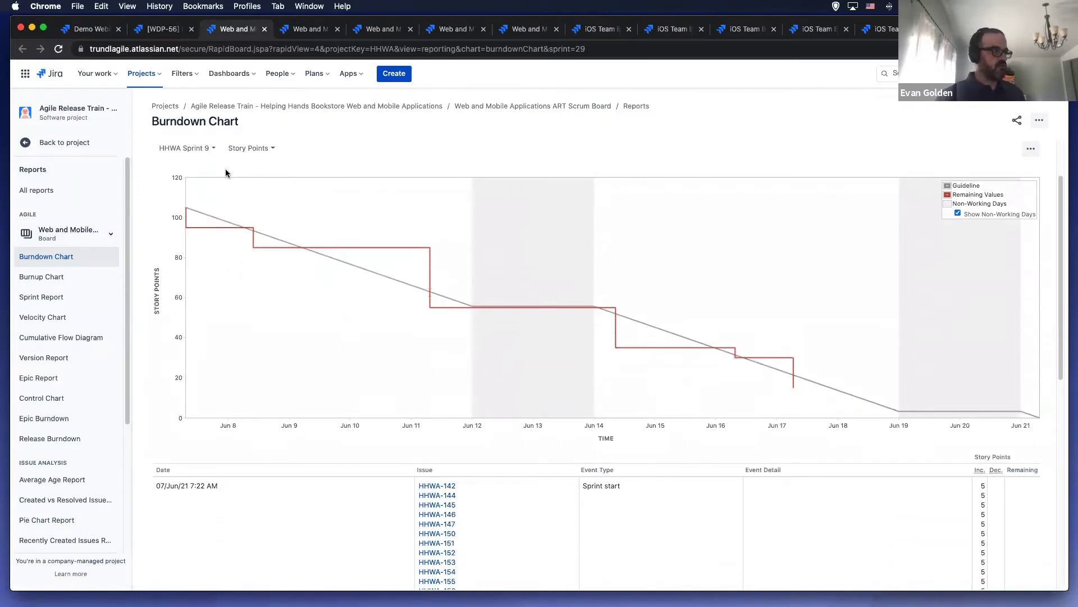
scroll(405, 366, "down", 10)
scroll(407, 375, "up", 10)
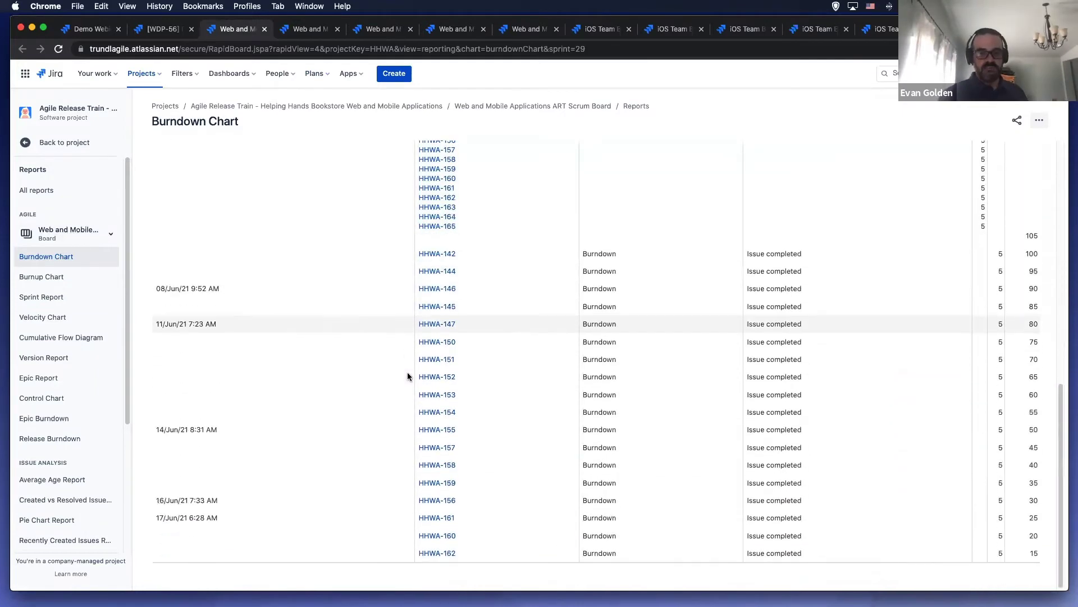
left_click(596, 31)
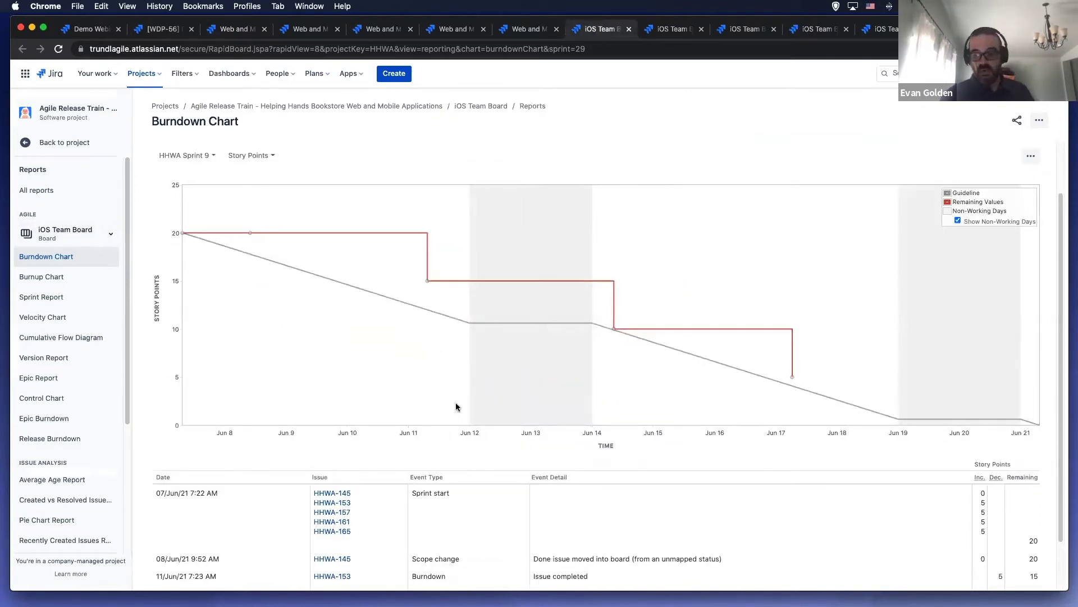
Step: Examine the iOS Team Board's burndown events, and compare the HHWA Sprint 6 burnup charts of the ART Scrum Board and the iOS Team Board
scroll(456, 403, "down", 2)
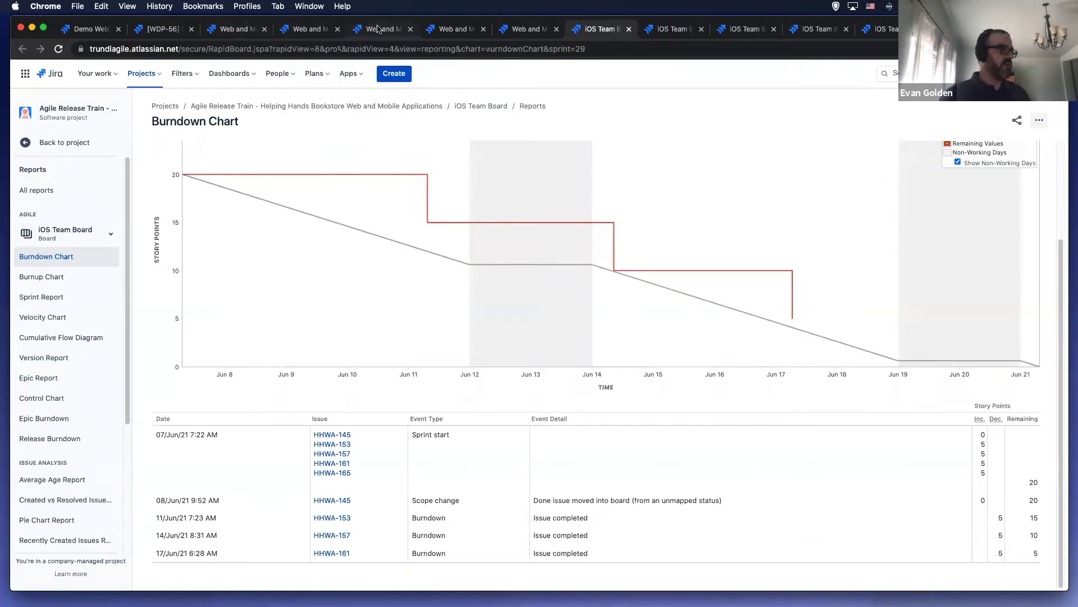
left_click(378, 28)
left_click(309, 29)
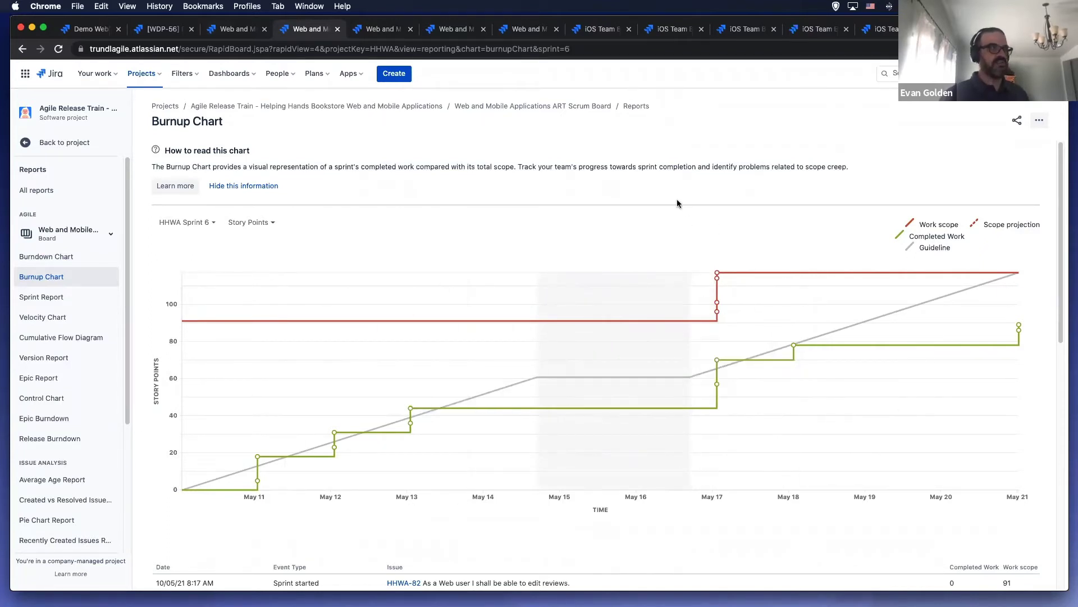
left_click(671, 29)
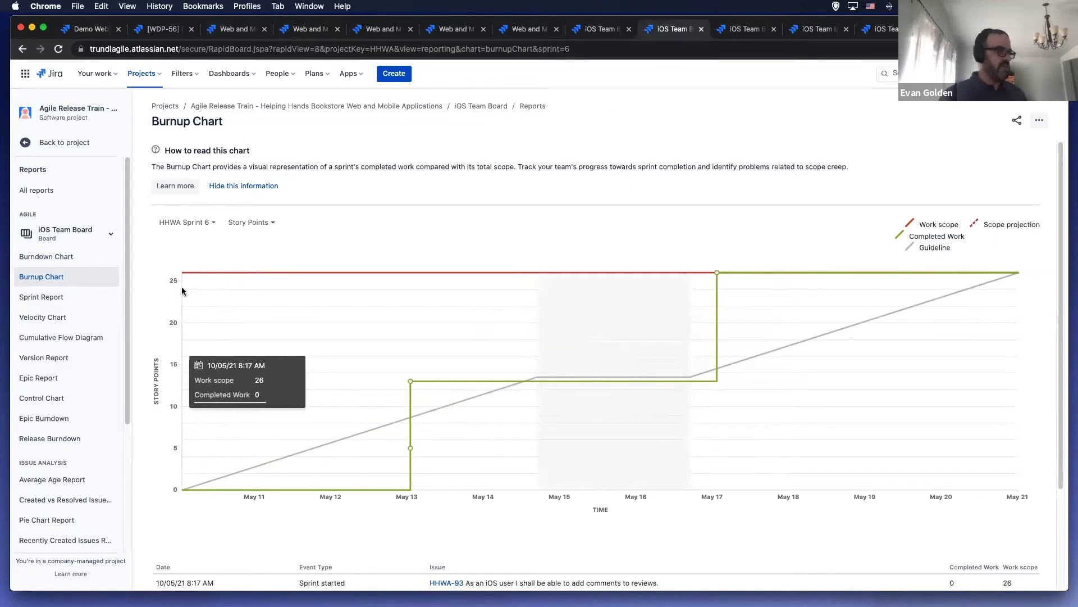
scroll(454, 399, "down", 1)
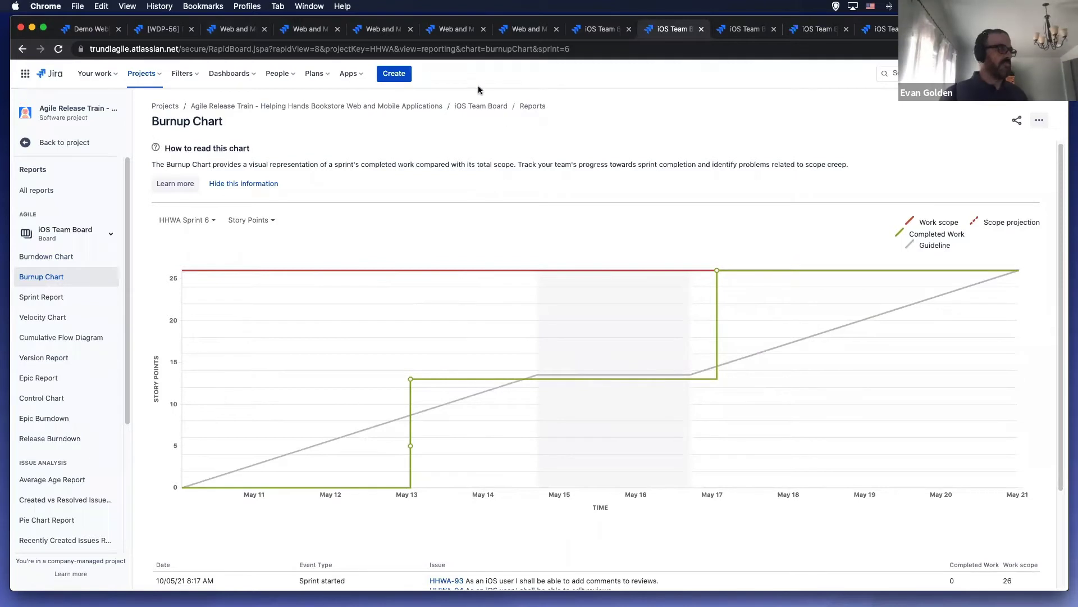
Step: Compare the velocity charts of the Web and Mobile Applications ART Scrum Board and the iOS Team Board
left_click(380, 33)
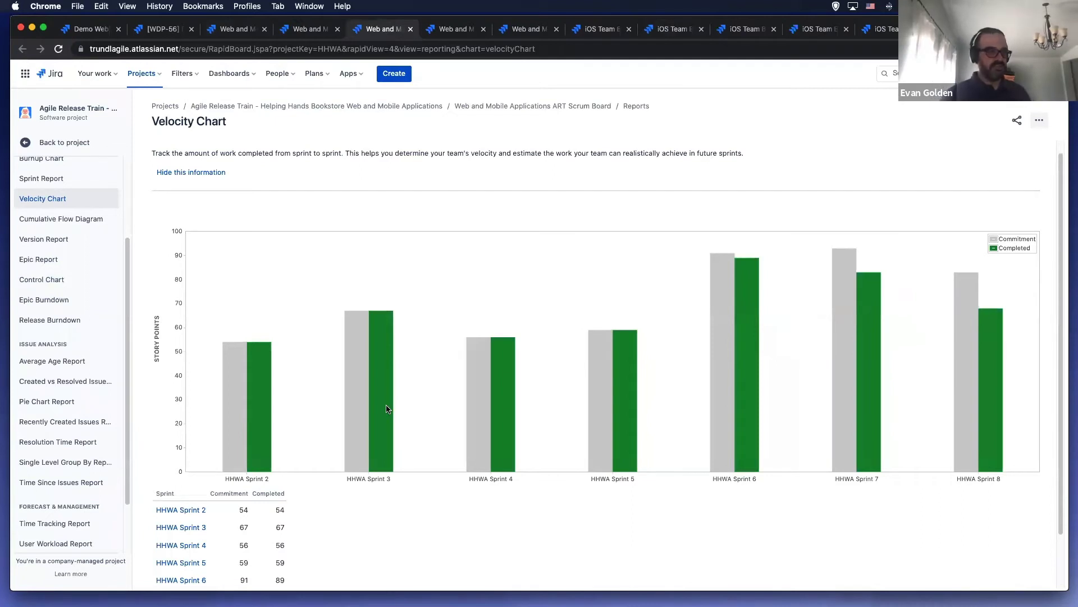
scroll(361, 432, "down", 2)
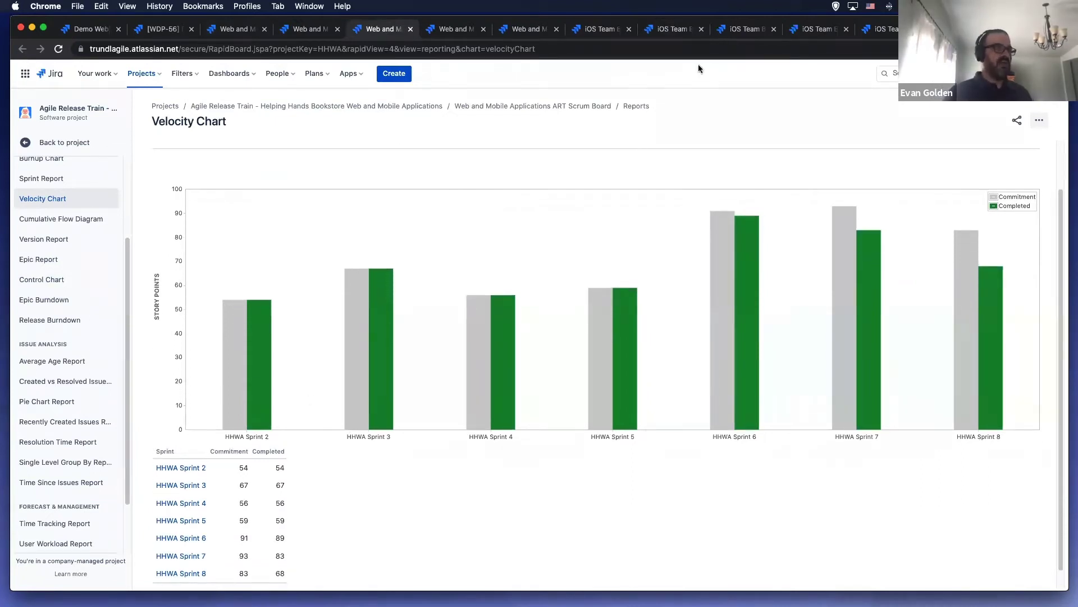
left_click(730, 29)
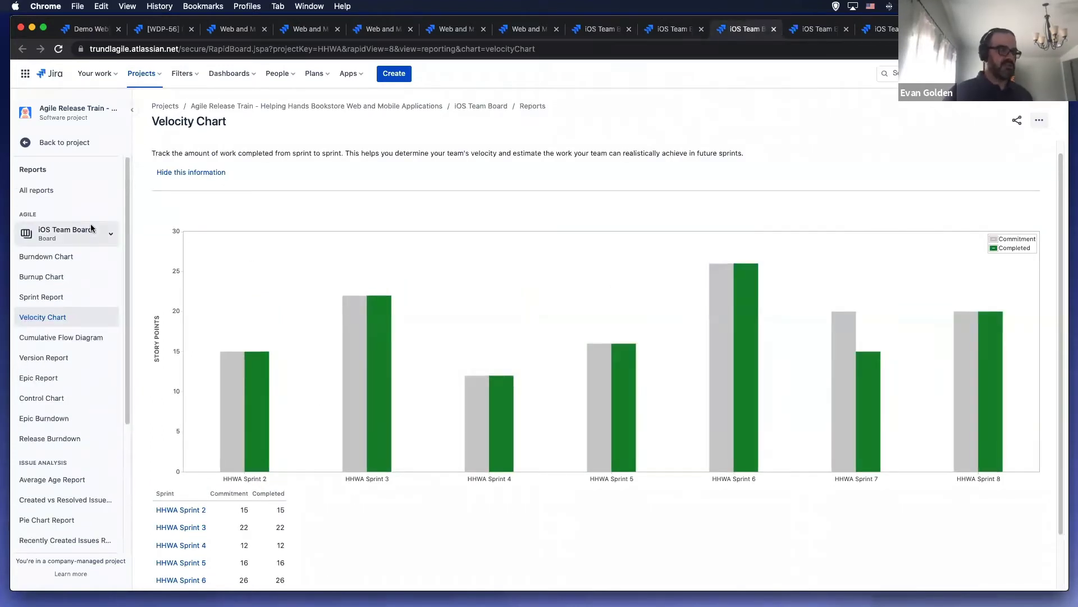
Step: Compare the PI 1 release burndown and the Customer payment system epic burndown between the ART Scrum Board and the iOS Team Board
left_click(514, 29)
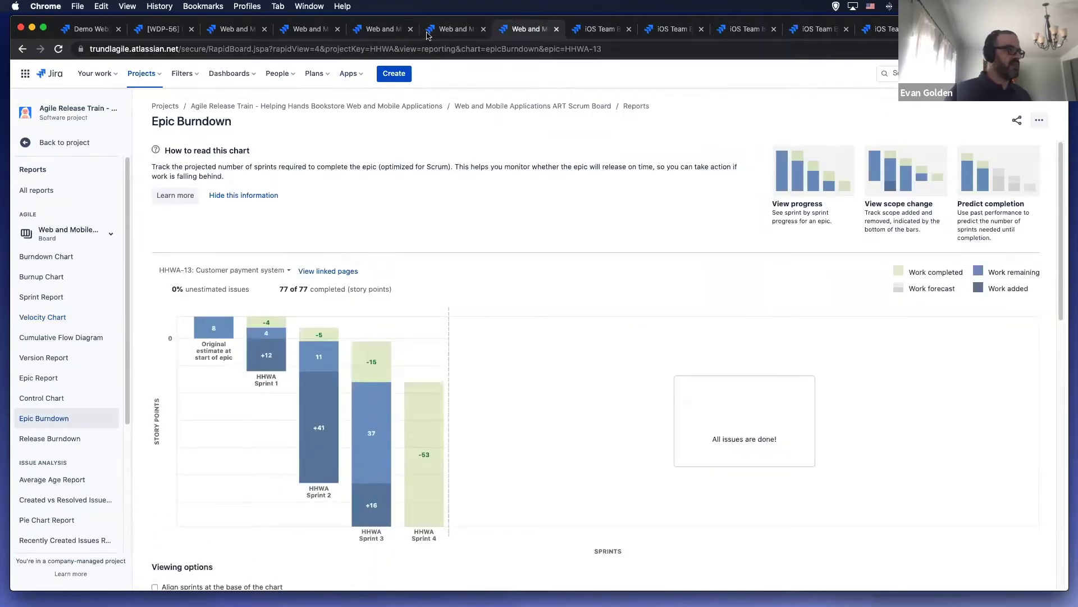
left_click(455, 30)
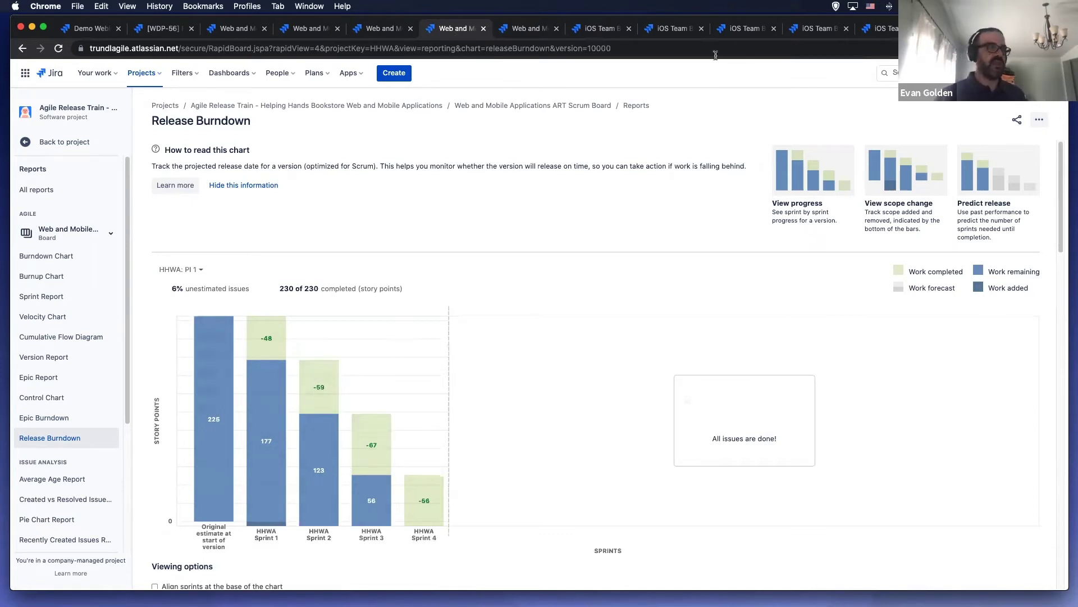
left_click(746, 31)
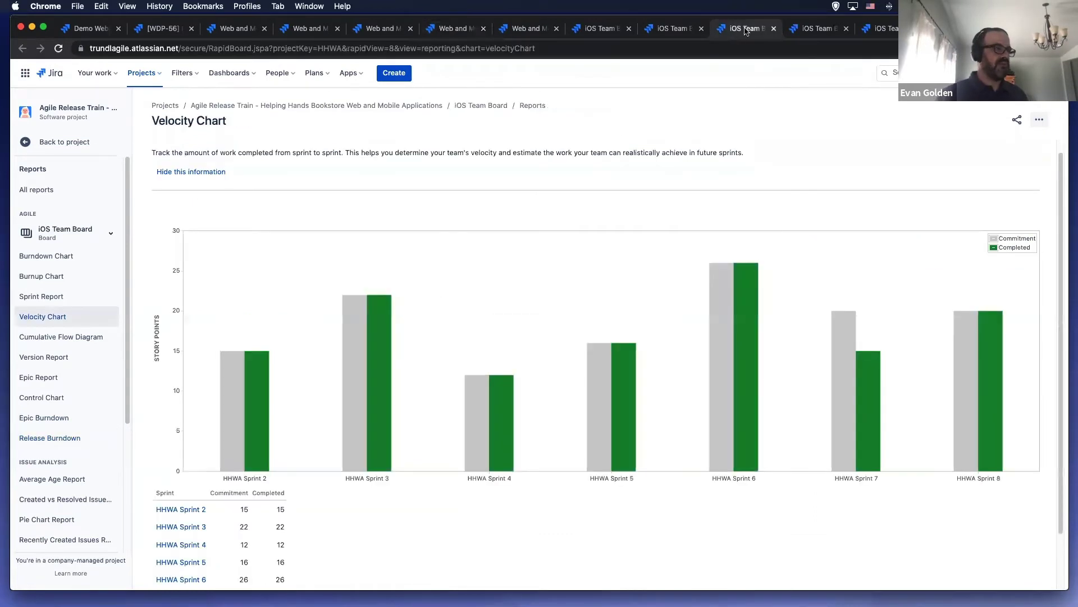
left_click(817, 29)
scroll(221, 371, "down", 1)
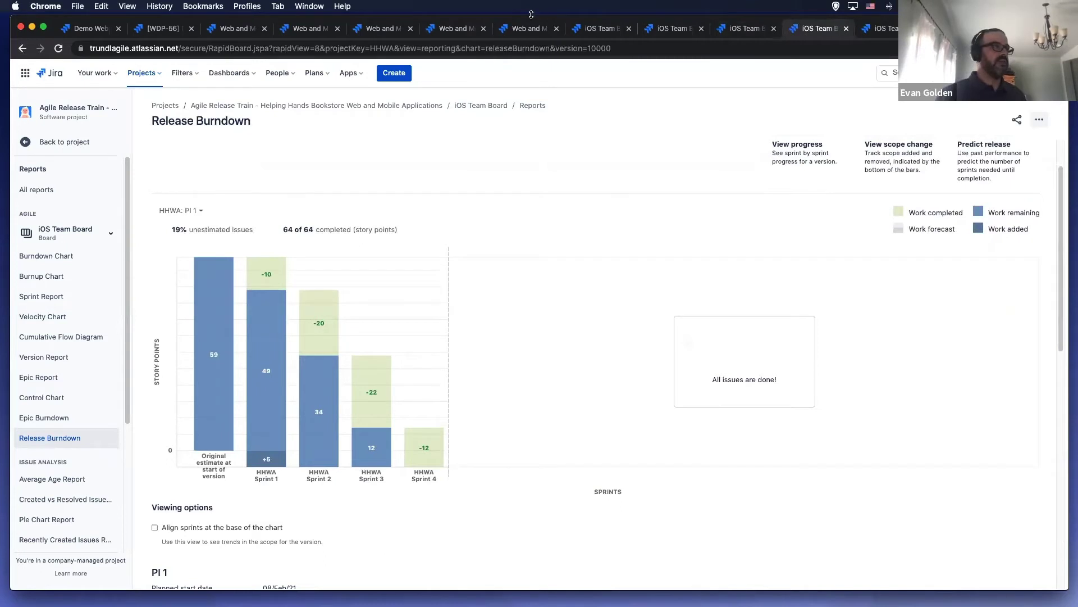
left_click(531, 31)
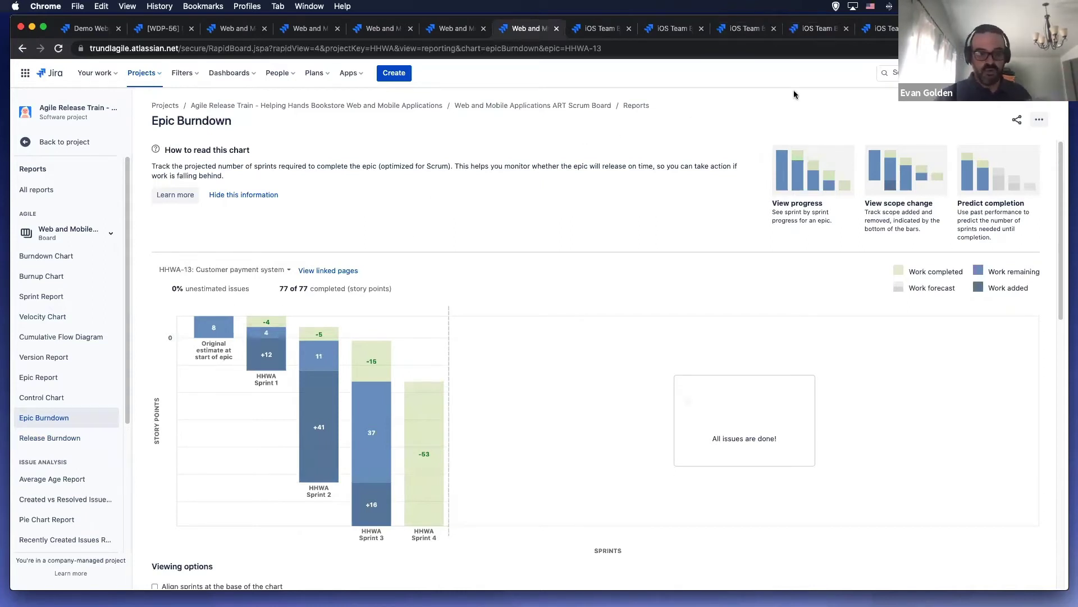
left_click(883, 29)
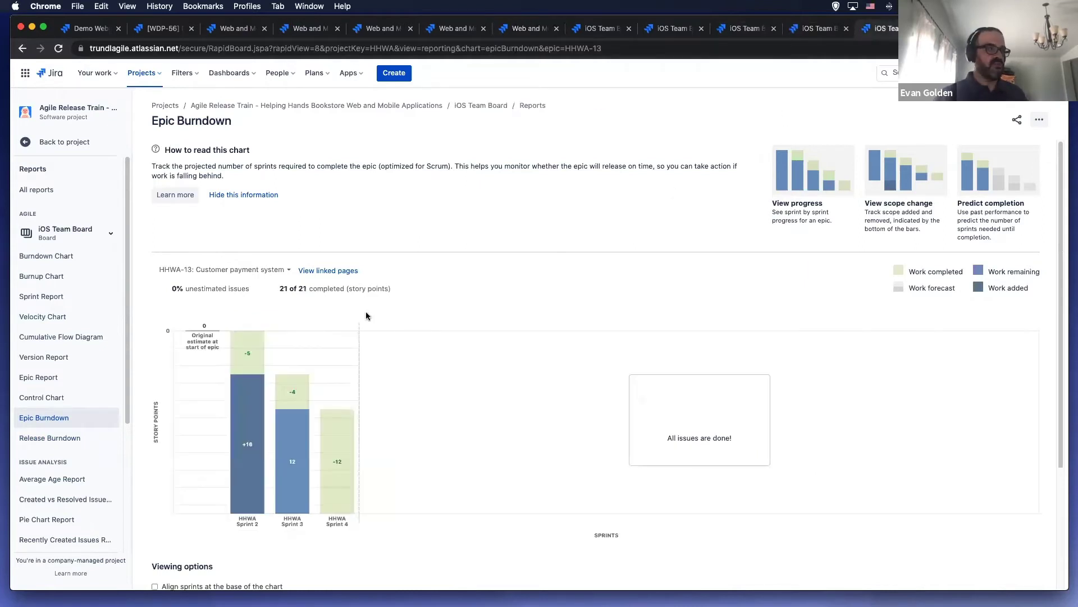
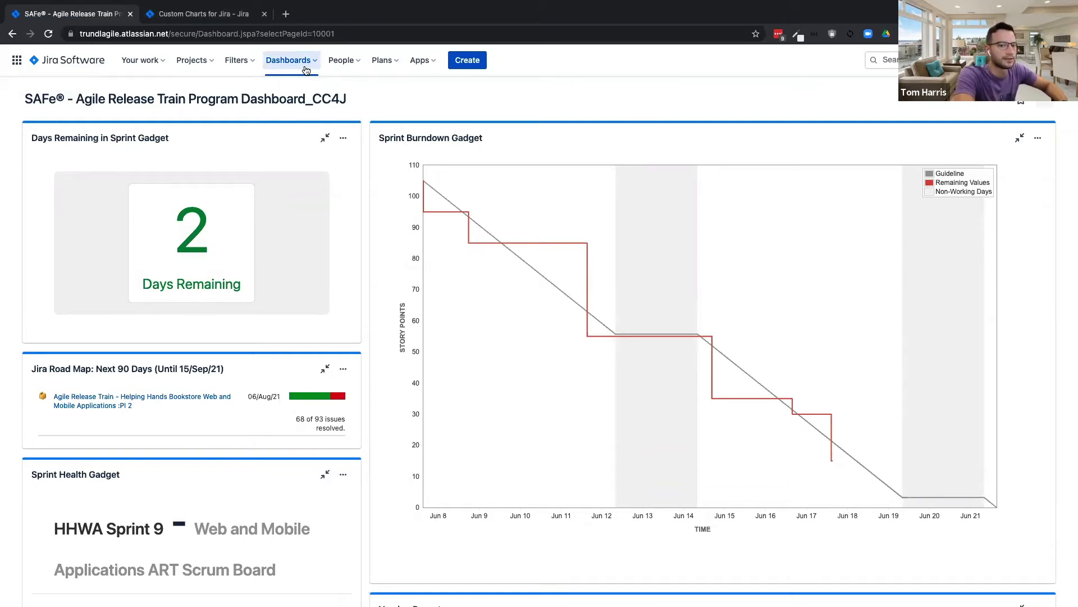
Step: Check the list of dashboards, and examine the days remaining, road map, sprint burndown and sprint health gadgets on the SAFe program dashboard
left_click(306, 69)
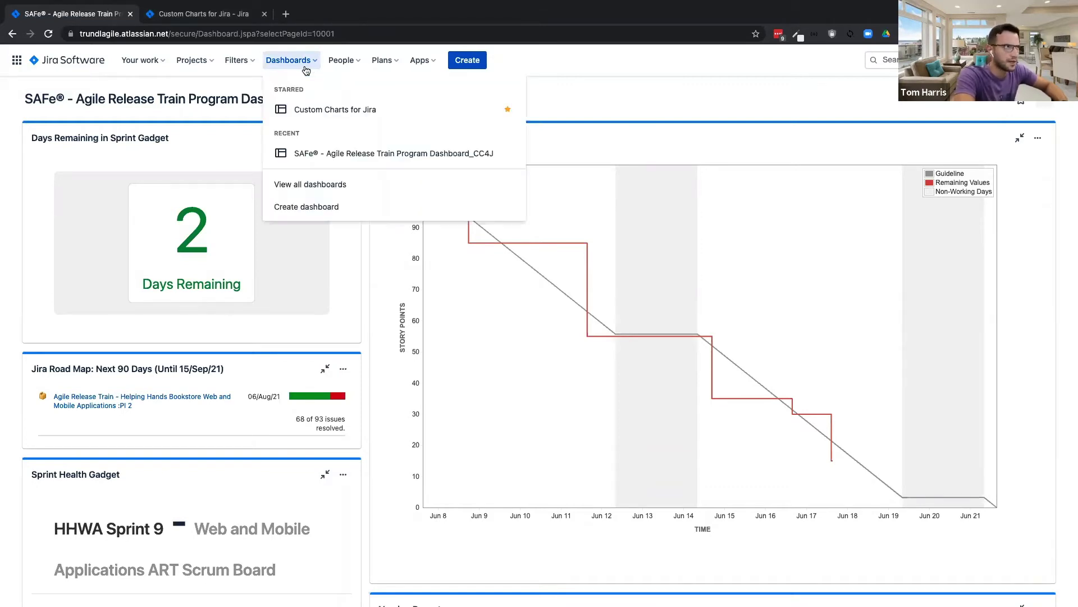
left_click(306, 70)
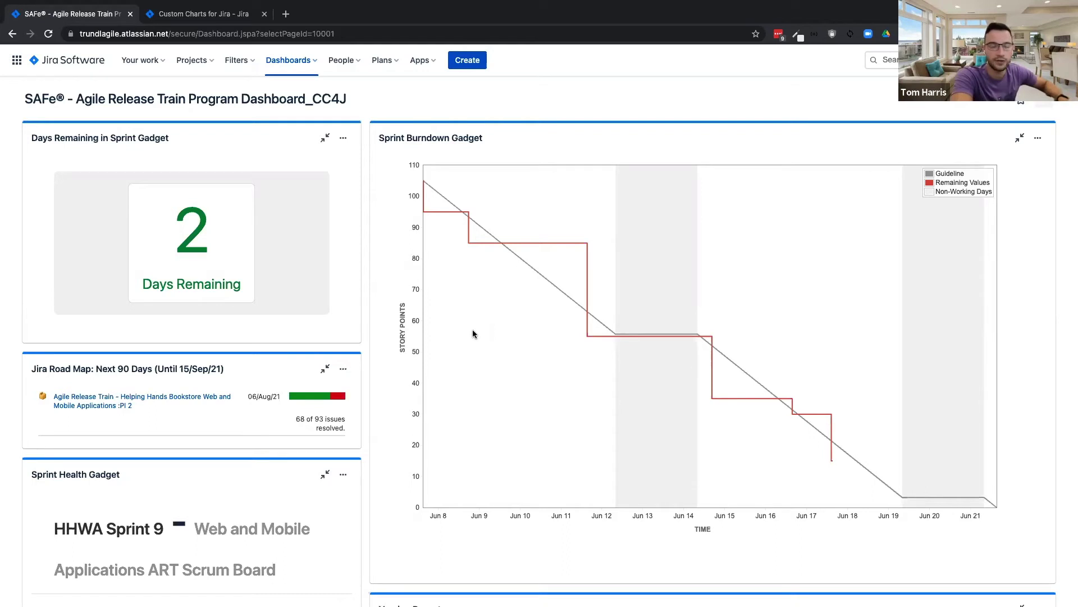
scroll(473, 333, "down", 2)
scroll(210, 255, "up", 2)
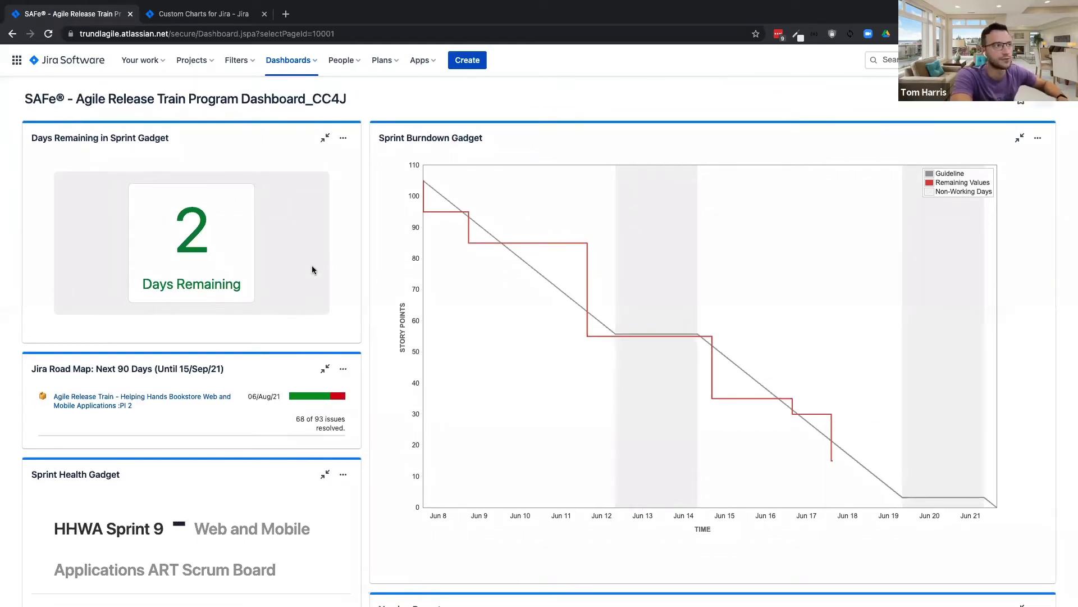
scroll(312, 267, "down", 1)
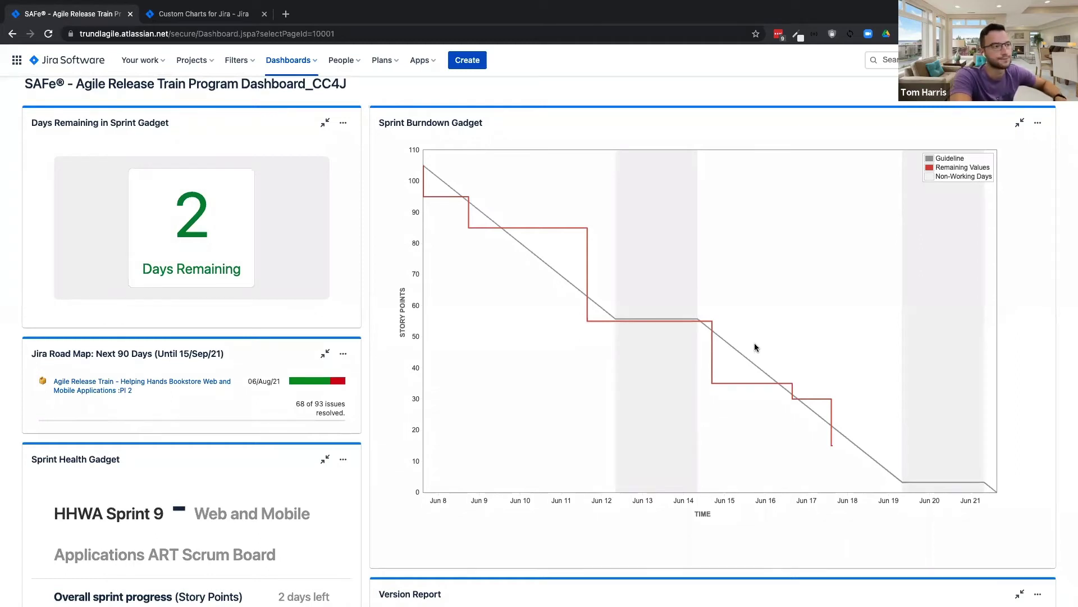
scroll(754, 347, "down", 3)
scroll(546, 289, "down", 2)
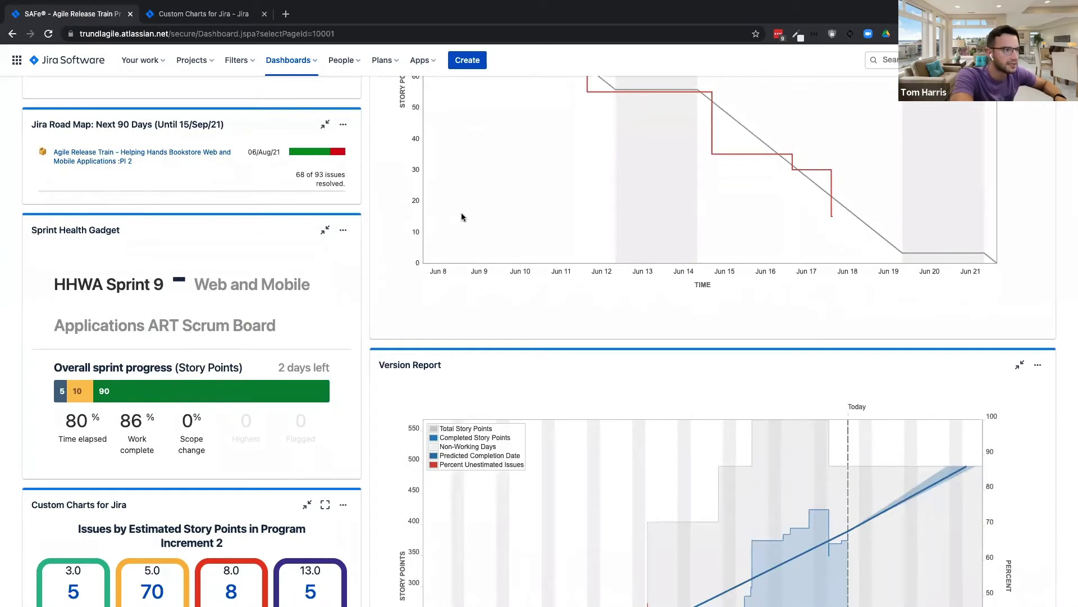
scroll(337, 212, "down", 1)
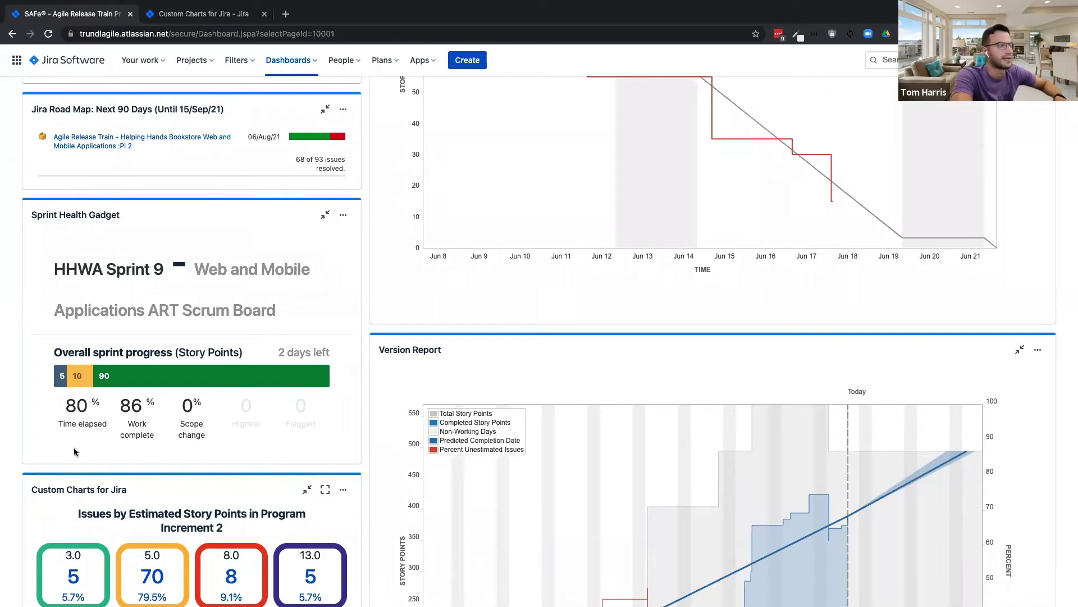
scroll(73, 447, "down", 1)
scroll(111, 413, "up", 5)
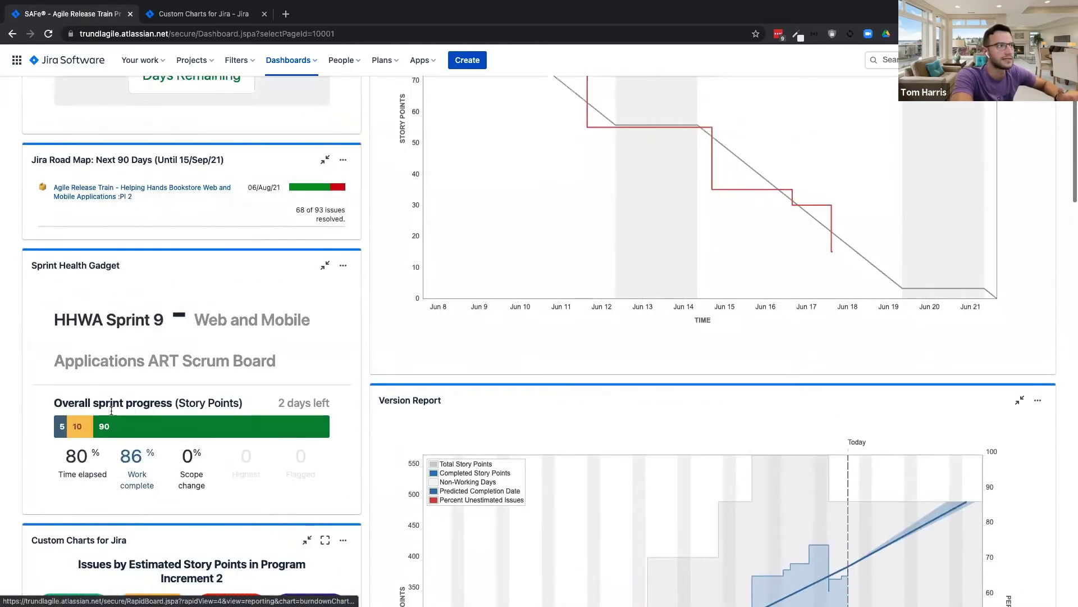
scroll(222, 401, "up", 5)
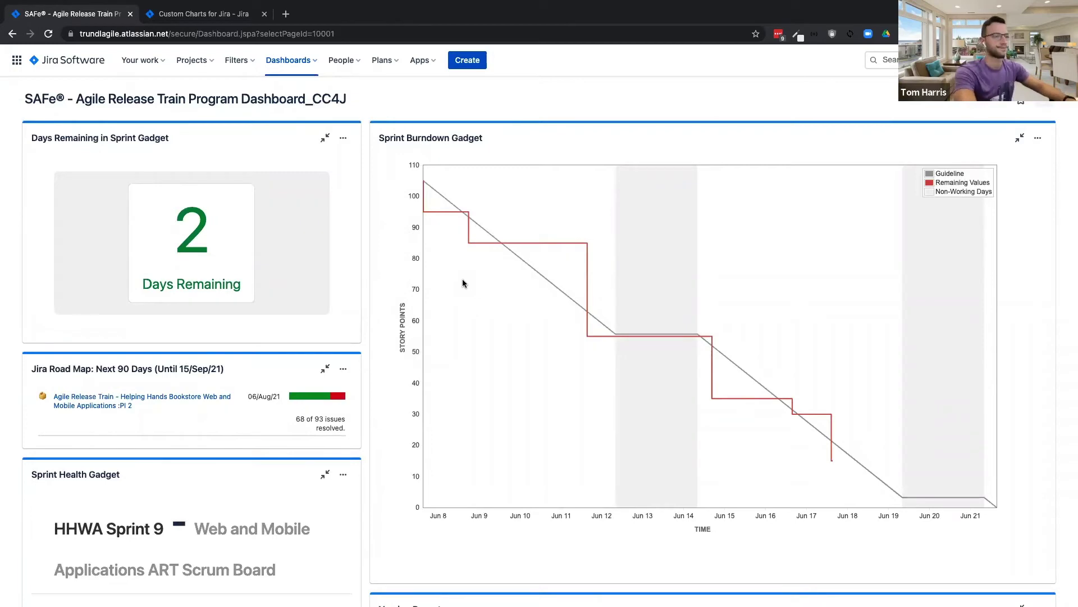
Step: Examine the dashboard's Version Report, inspecting the optimistic and pessimistic predicted completion dates
scroll(463, 281, "down", 3)
scroll(463, 283, "down", 7)
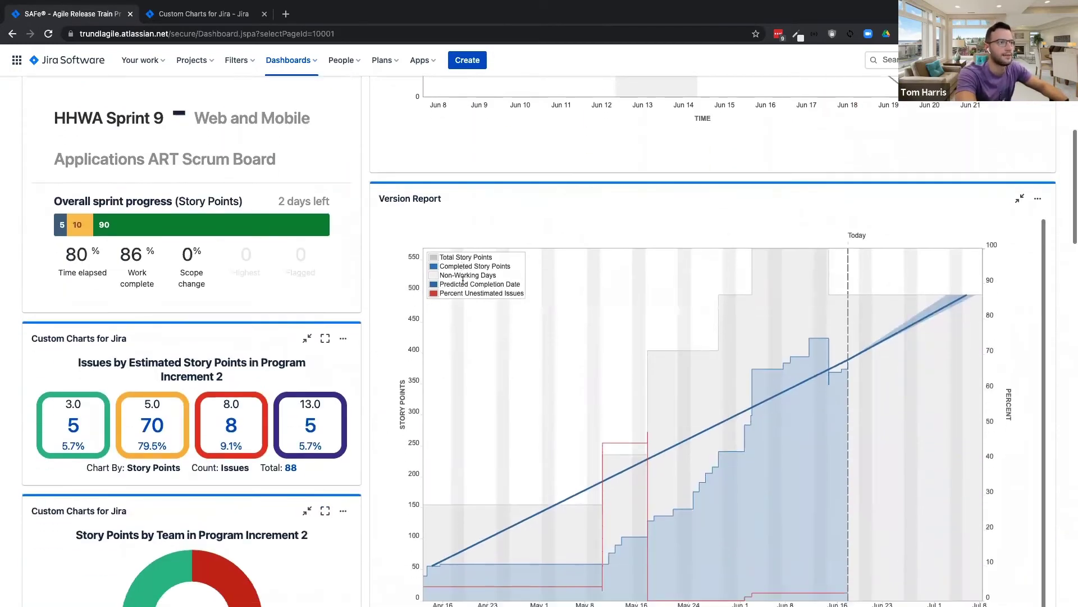
scroll(463, 278, "down", 1)
scroll(463, 279, "down", 1)
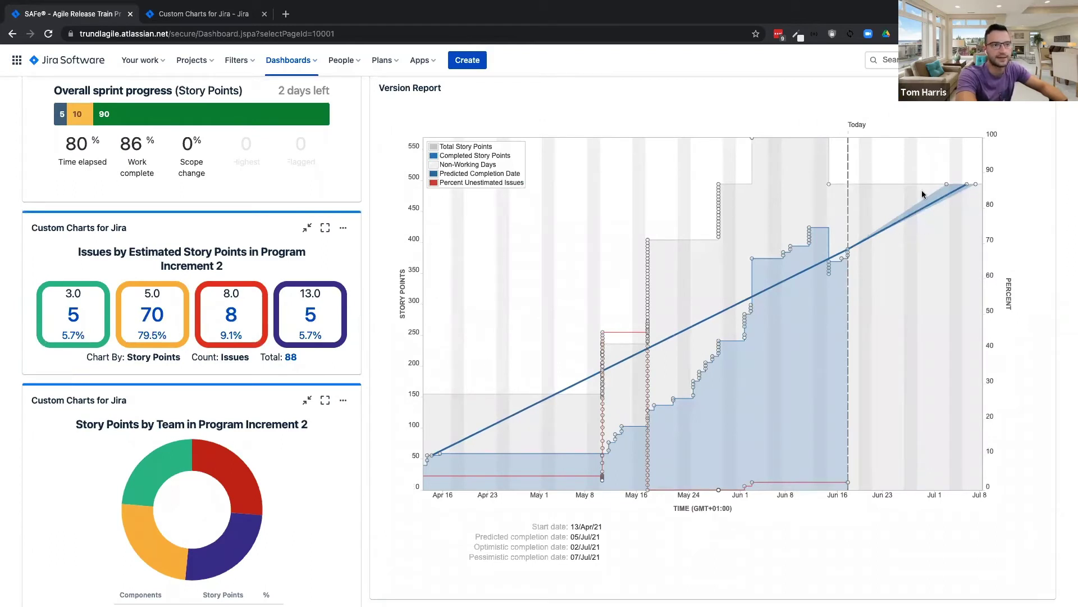
mouse_move(600, 399)
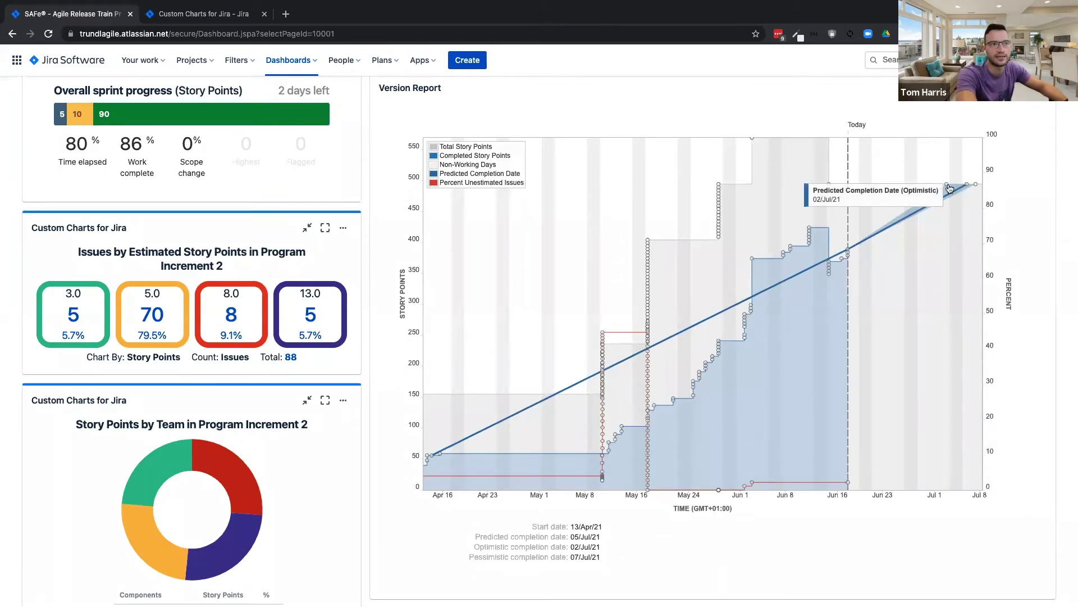
mouse_move(976, 186)
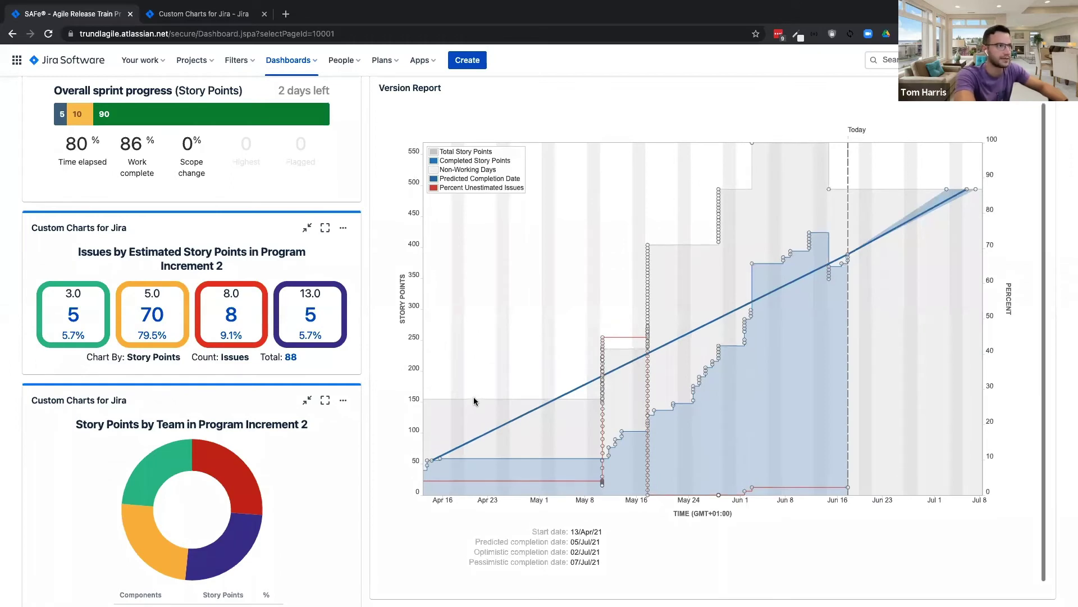
Step: View the stories behind the 13.0 tile of the Issues by Estimated Story Points chart, and return to the program dashboard
scroll(473, 397, "up", 3)
scroll(376, 441, "down", 5)
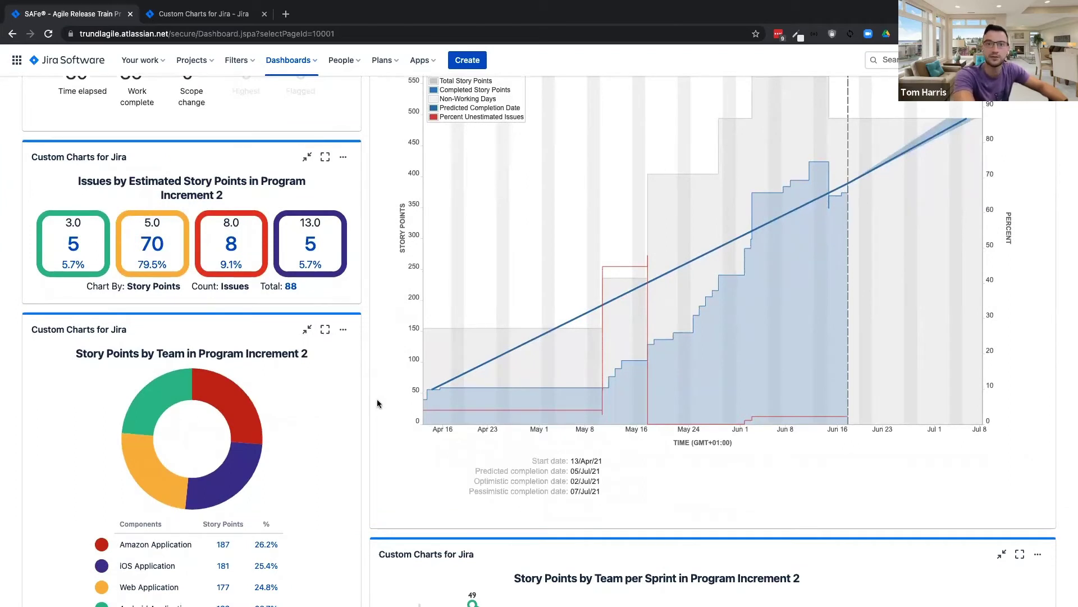
scroll(377, 400, "down", 1)
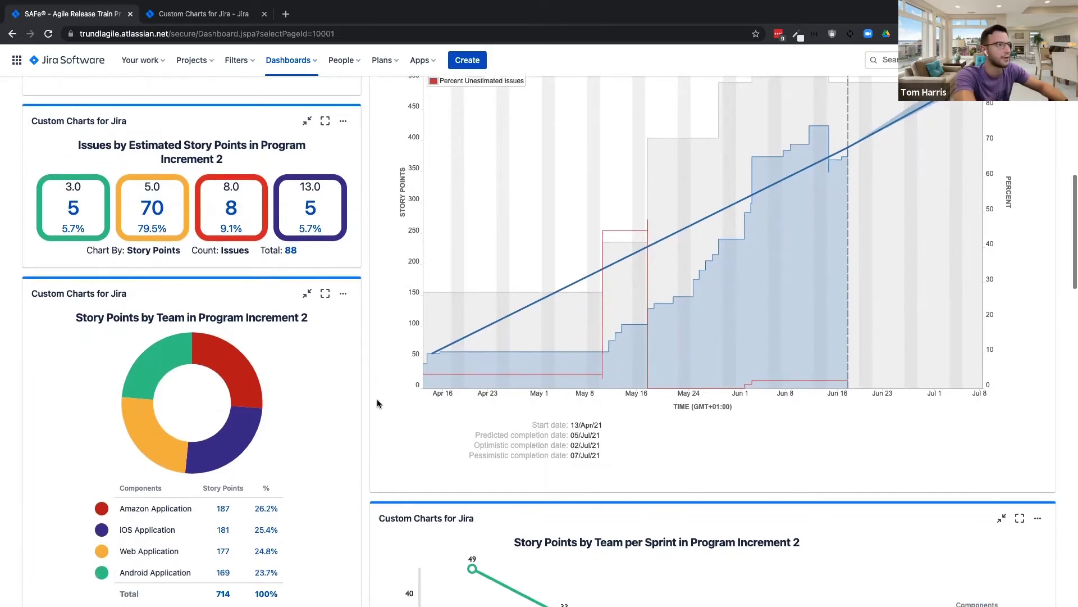
scroll(186, 342, "up", 4)
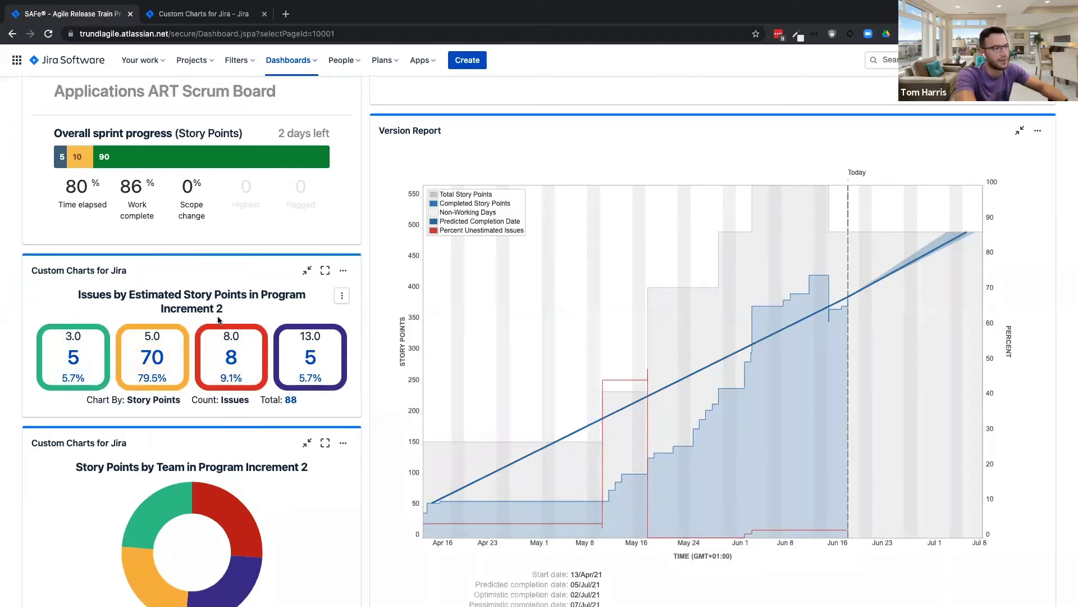
left_click(328, 360)
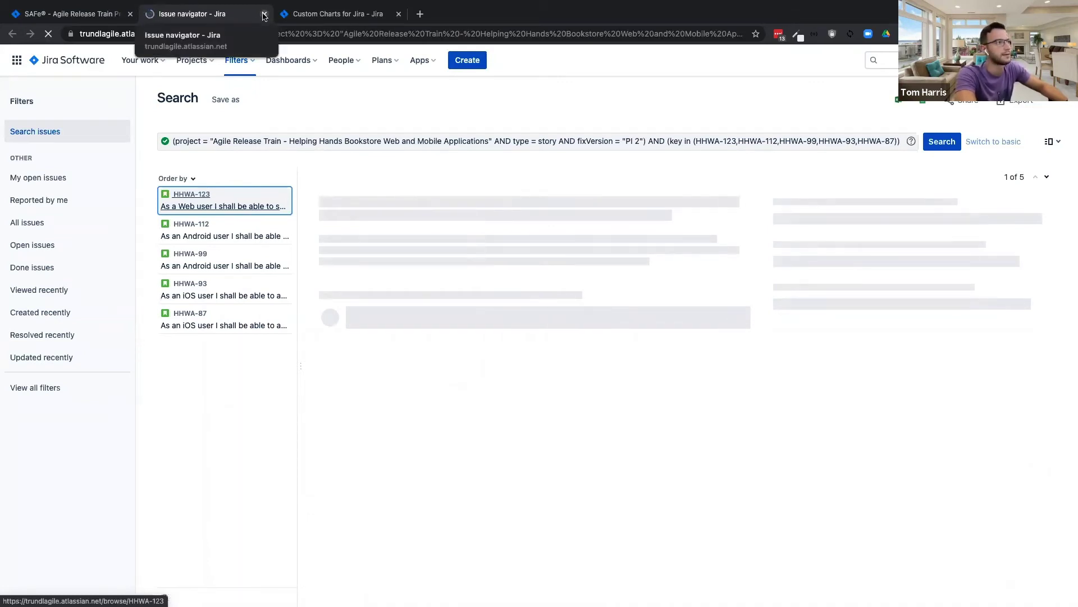
left_click(90, 17)
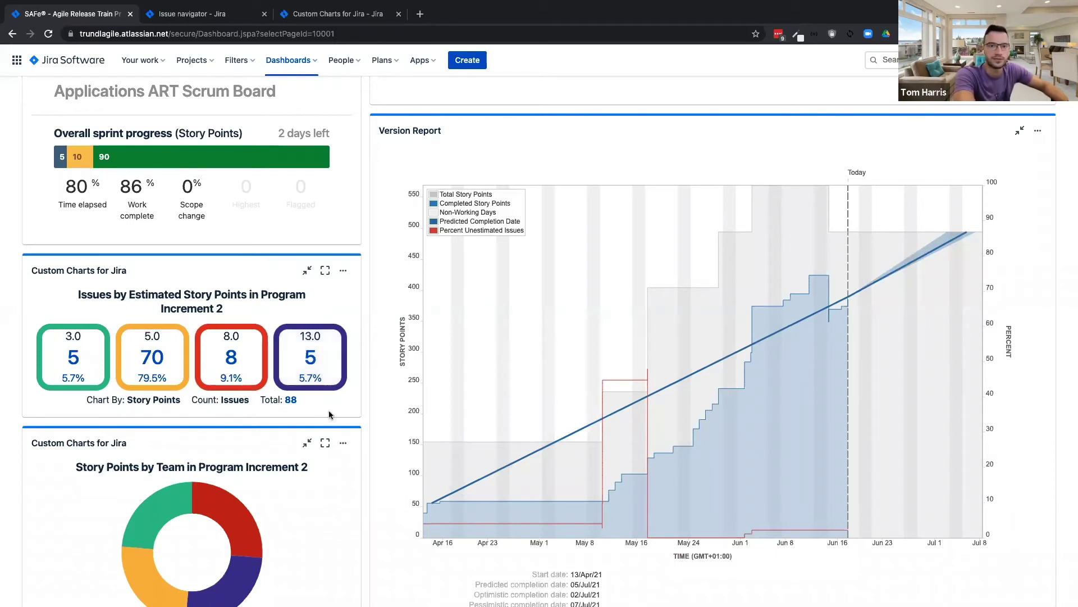
Step: View the export options of the Issues by Estimated Story Points chart, and examine the Story Points by Team and per Sprint charts
scroll(329, 415, "down", 2)
left_click(342, 240)
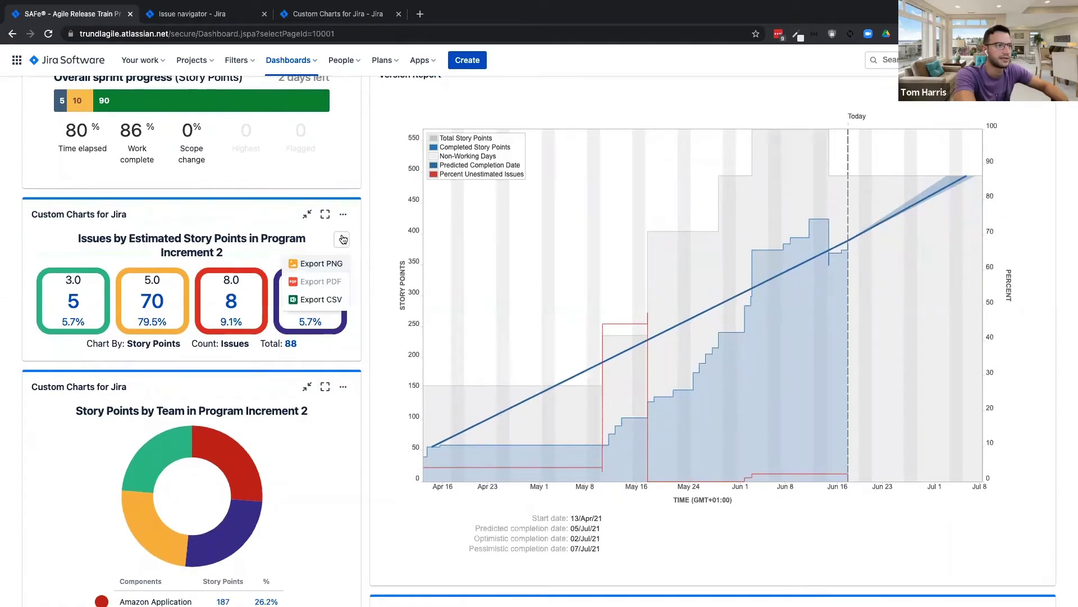
left_click(306, 251)
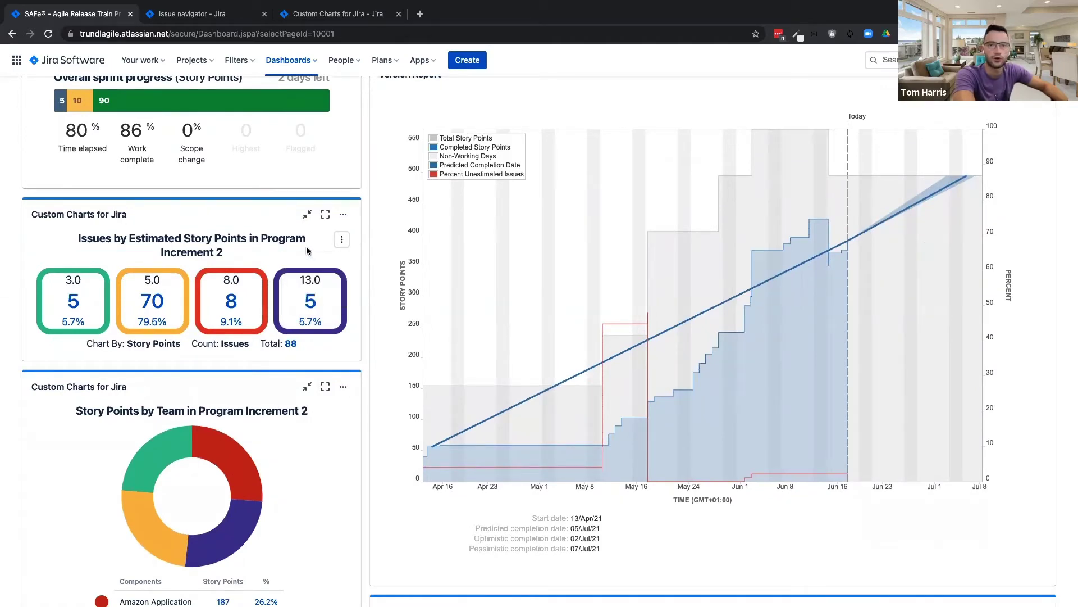
scroll(353, 330, "down", 2)
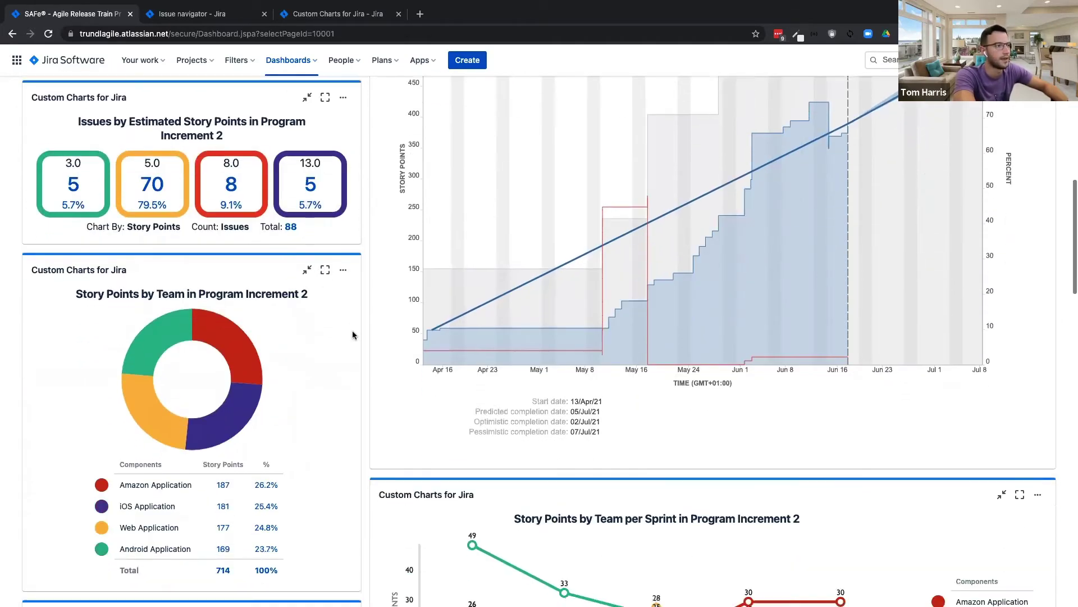
scroll(355, 330, "down", 2)
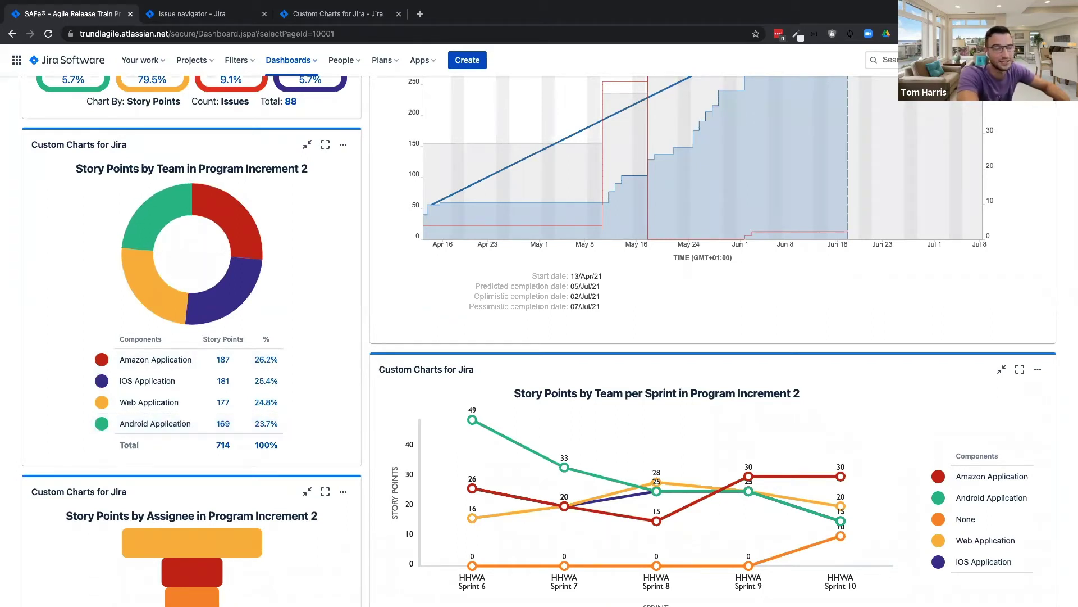
Step: Examine the Story Points by Assignee funnel and the Story Points by Team per Sprint line chart for Program Increment 2
scroll(272, 330, "down", 4)
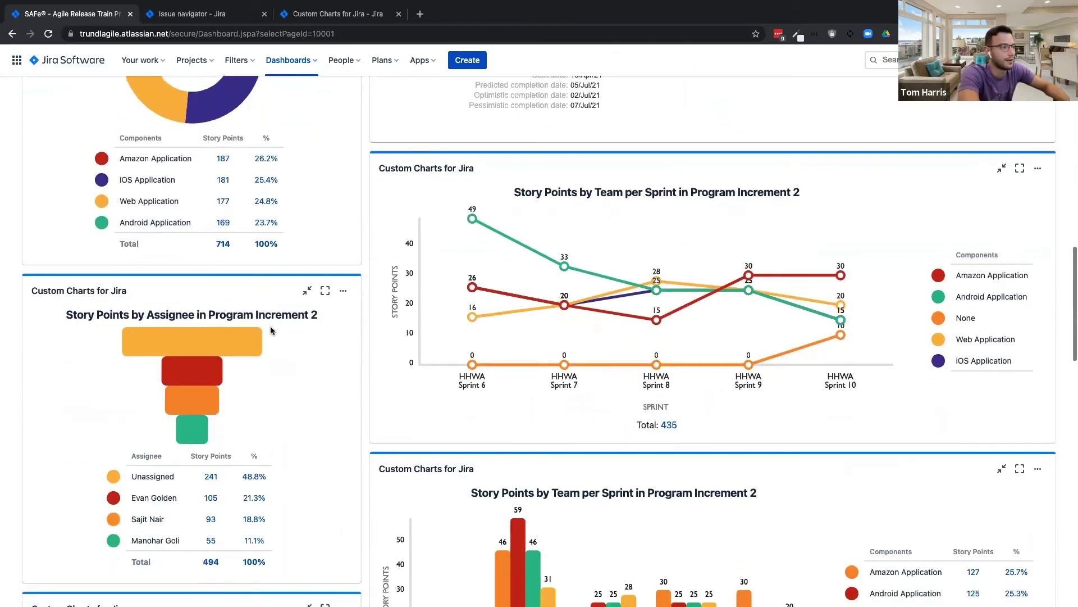
scroll(271, 330, "down", 1)
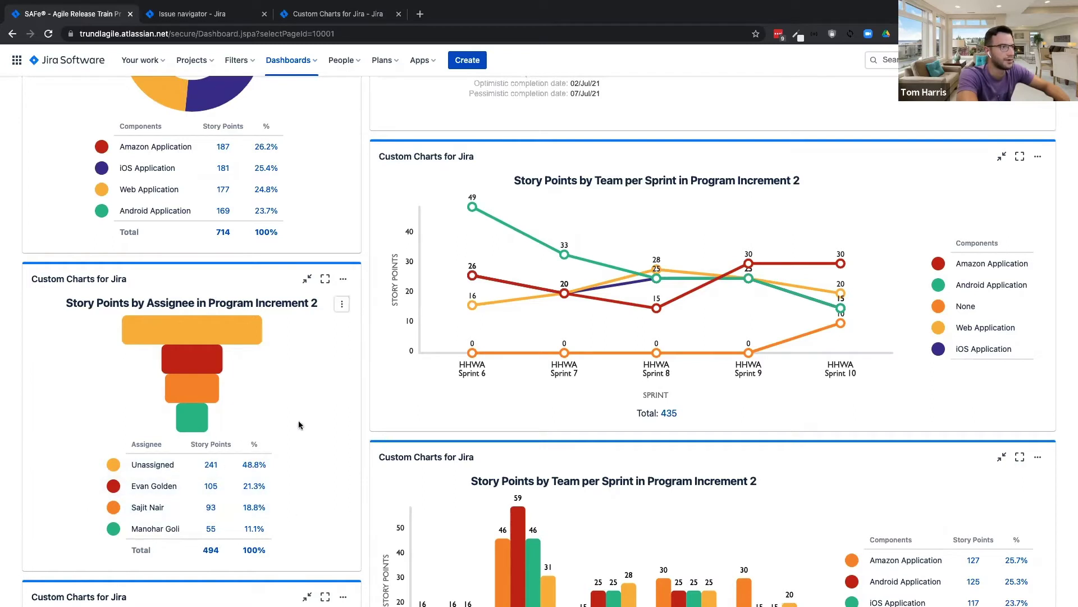
scroll(299, 421, "up", 1)
scroll(298, 425, "up", 1)
scroll(298, 425, "down", 3)
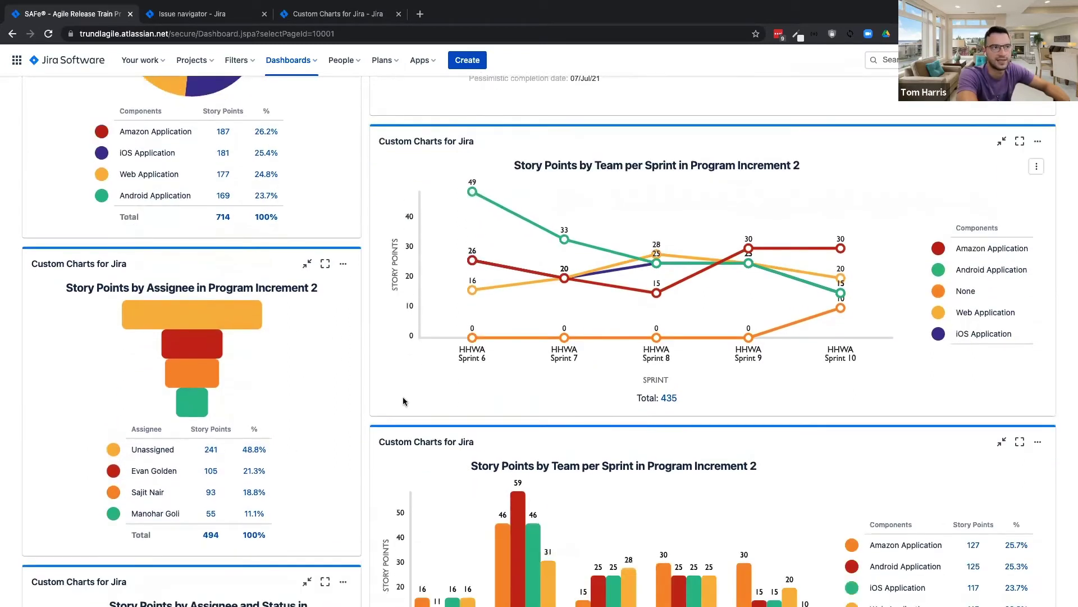
triple_click(534, 160)
left_click(534, 161)
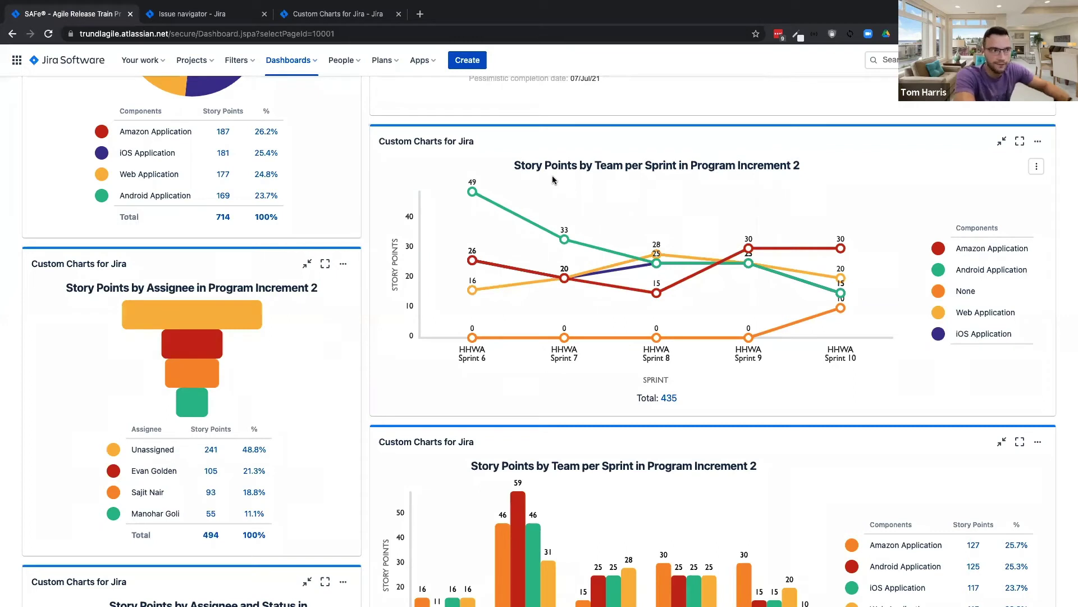
scroll(552, 176, "down", 1)
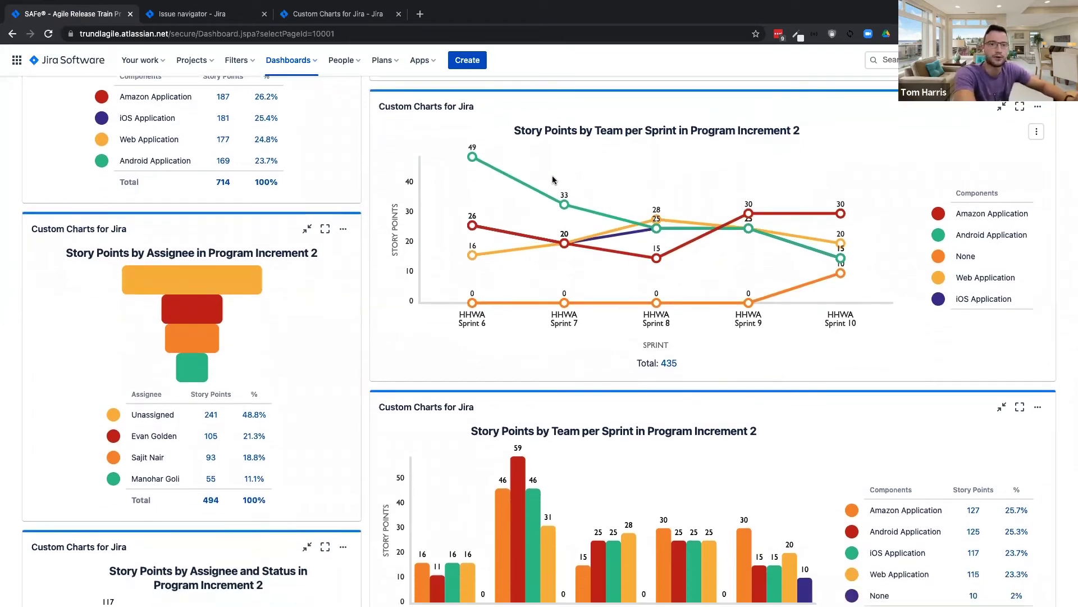
Step: Compare the bar chart version of Story Points by Team per Sprint with the line chart version, checking the values for HHWA Sprint 7
scroll(553, 180, "down", 3)
scroll(553, 179, "down", 4)
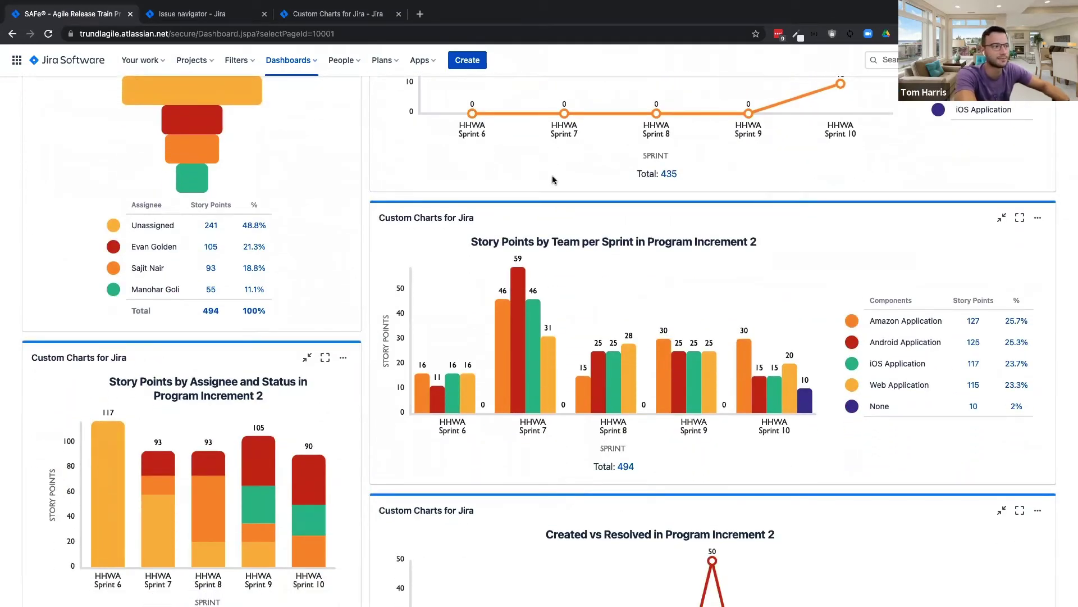
scroll(552, 180, "down", 3)
scroll(871, 337, "up", 3)
scroll(894, 361, "up", 3)
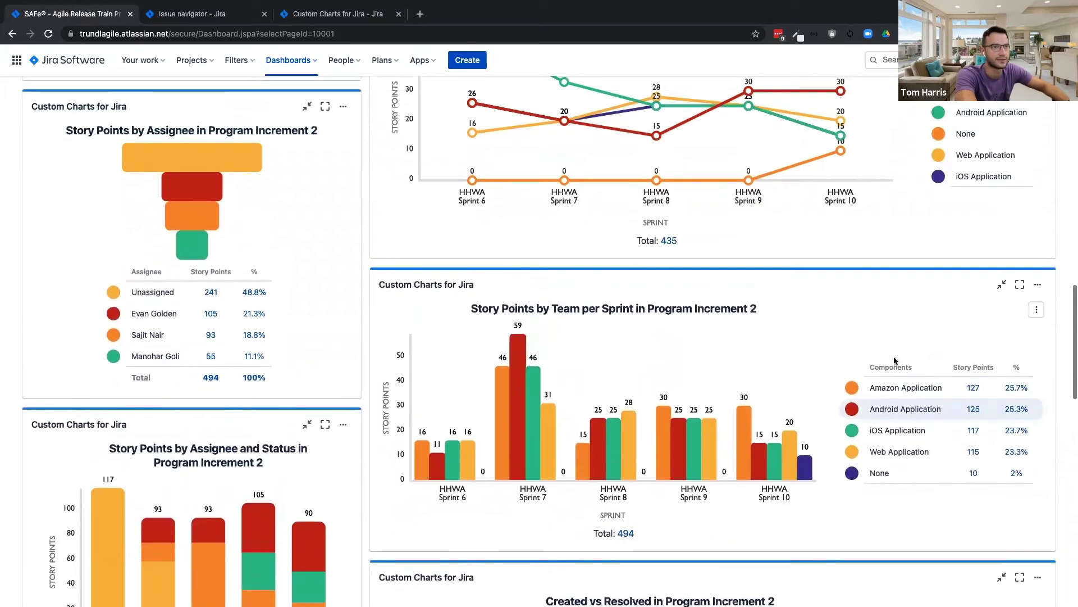
scroll(871, 382, "up", 3)
scroll(766, 384, "down", 4)
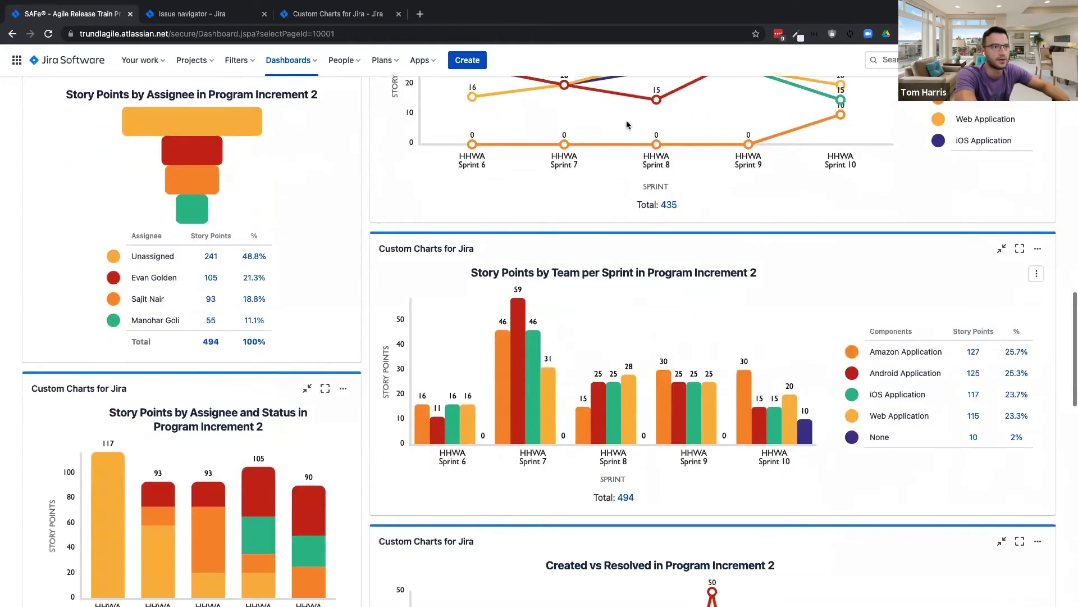
scroll(645, 325, "down", 2)
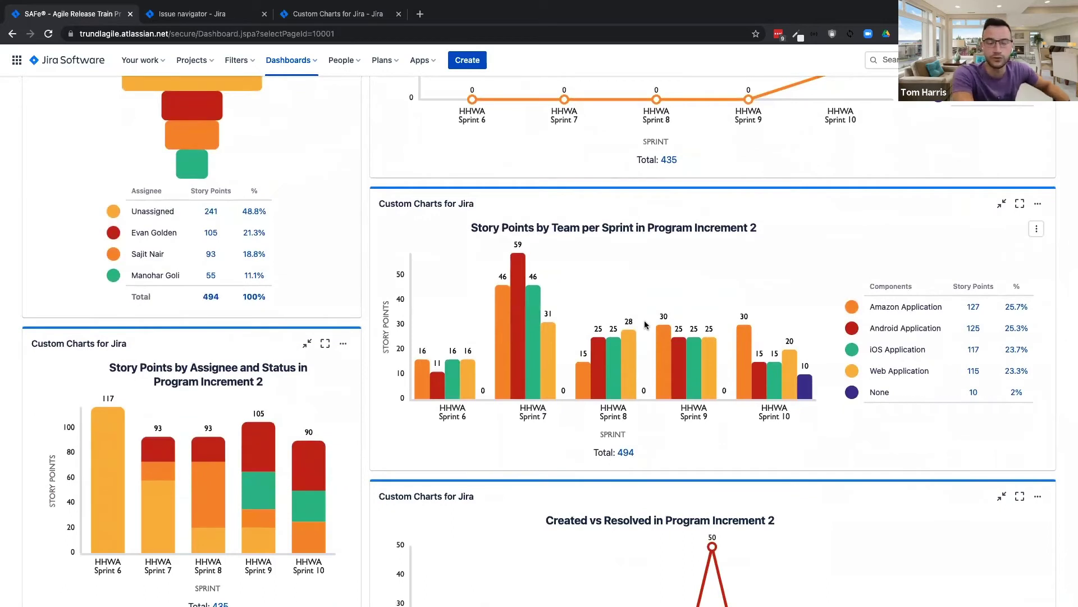
scroll(646, 325, "down", 2)
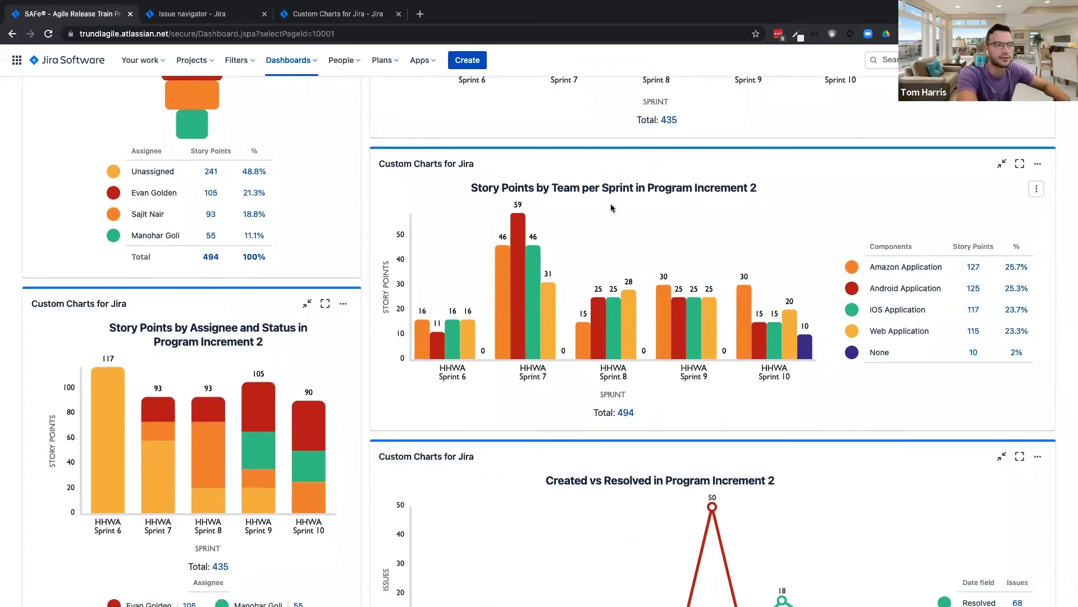
scroll(612, 208, "down", 2)
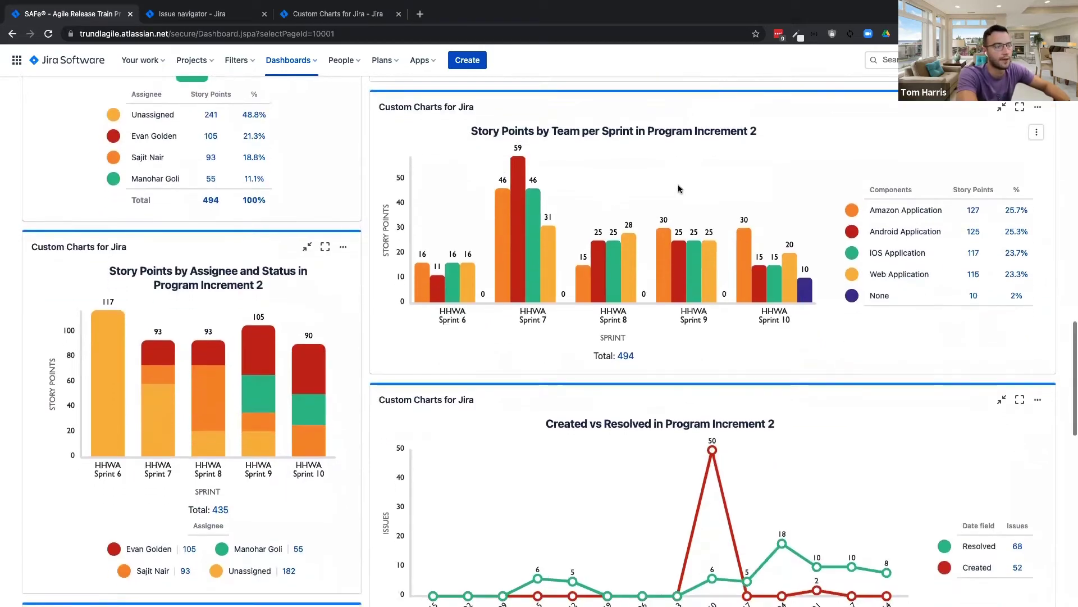
scroll(678, 189, "up", 5)
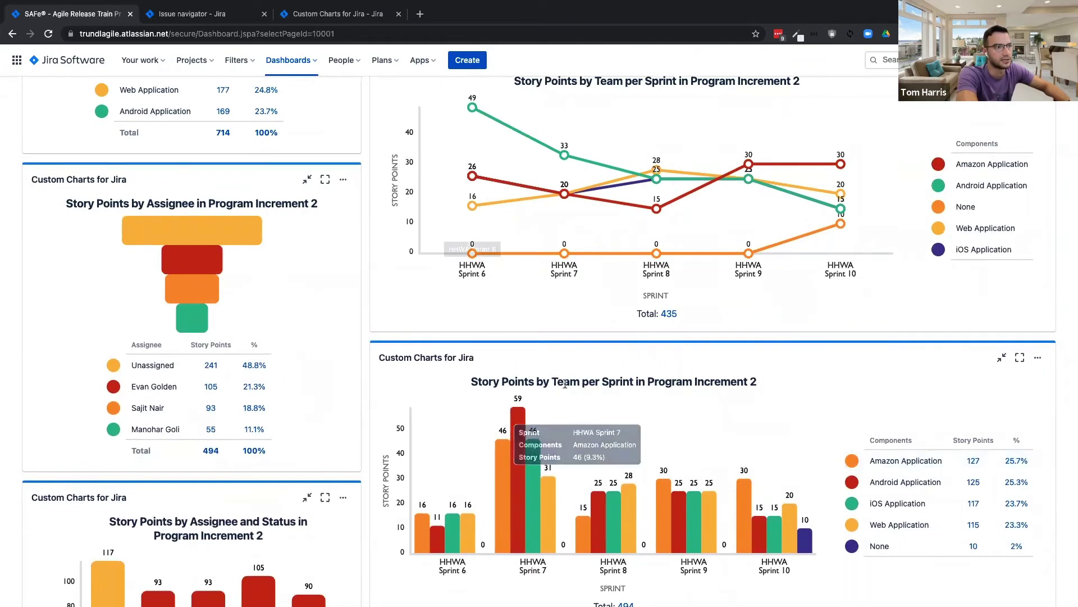
Step: Review the Created vs Resolved chart, the status and assignee per sprint tables and the Program Increment chart, and return to the sprint gadgets
scroll(618, 403, "down", 9)
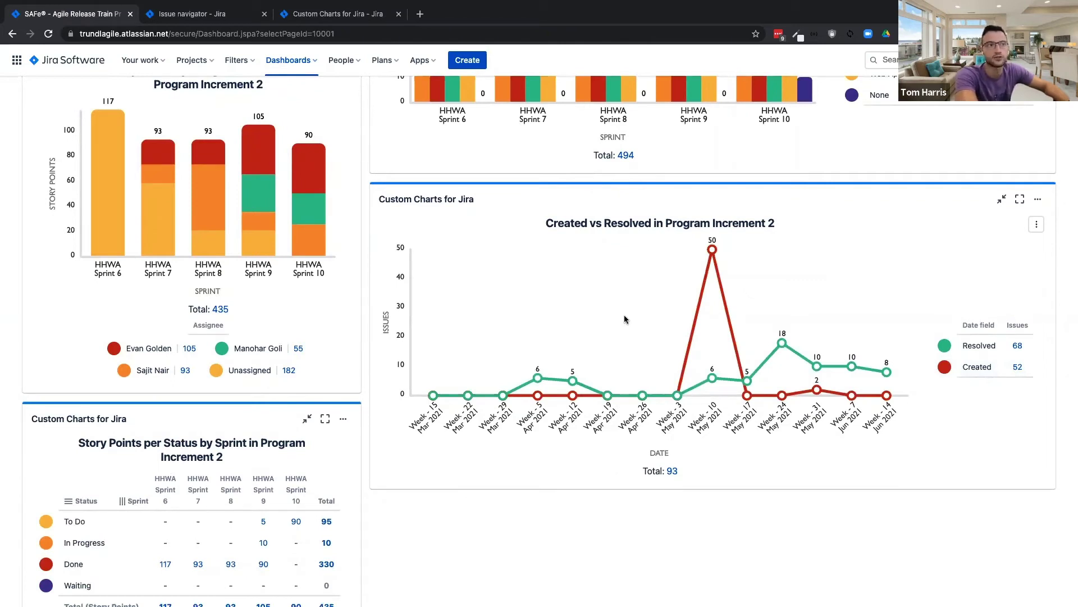
scroll(625, 319, "down", 5)
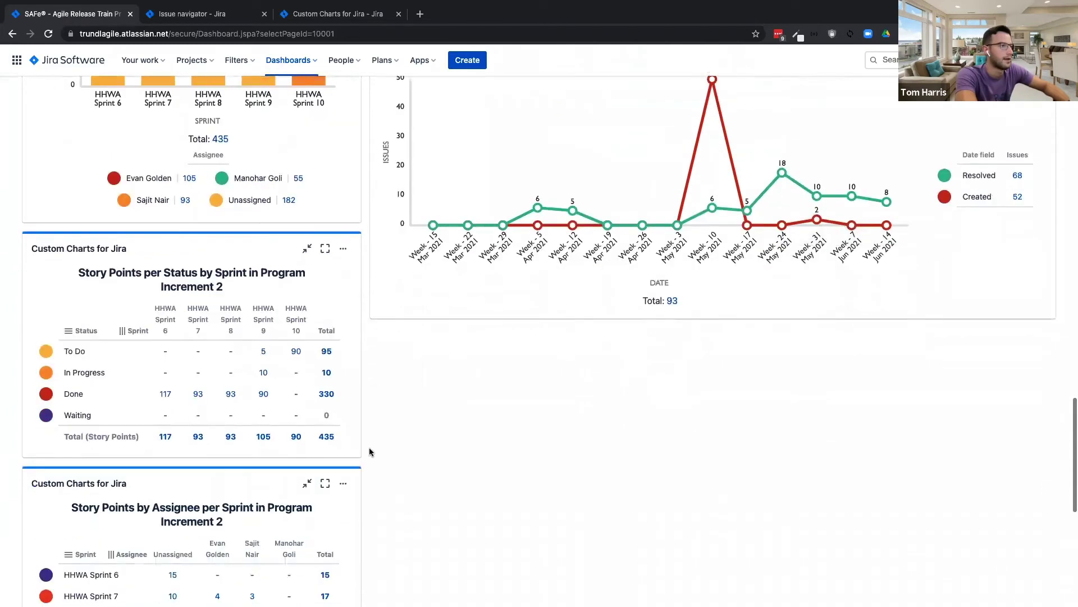
scroll(194, 329, "down", 3)
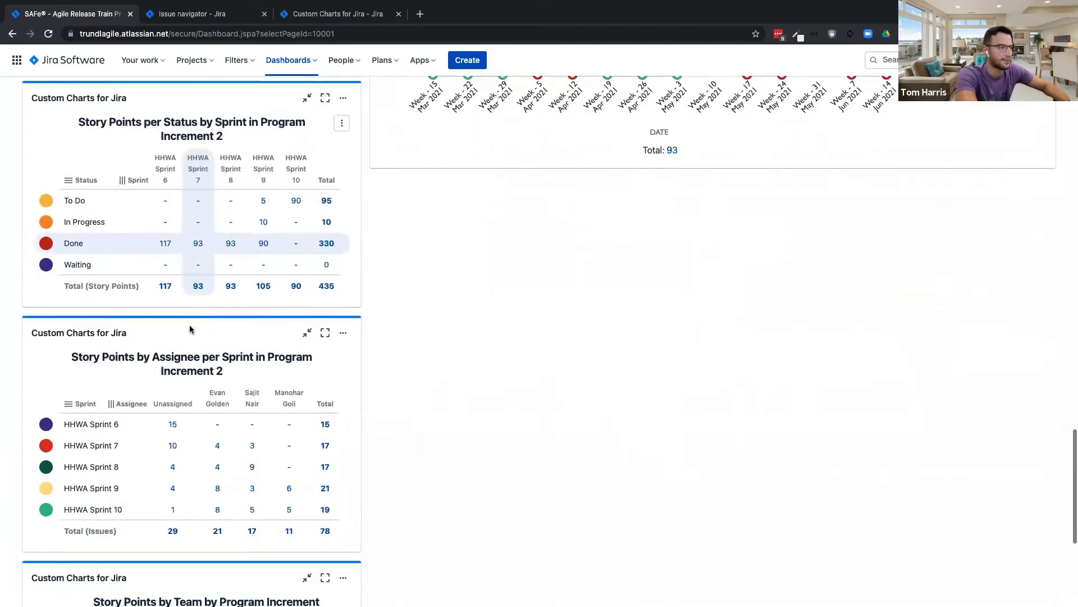
scroll(189, 329, "down", 10)
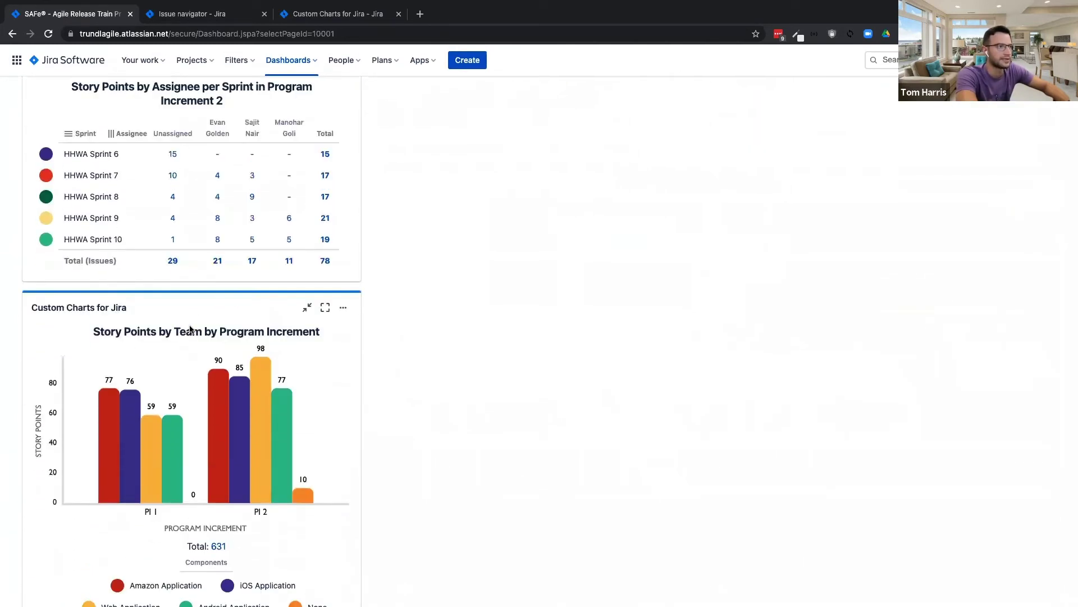
scroll(190, 328, "up", 20)
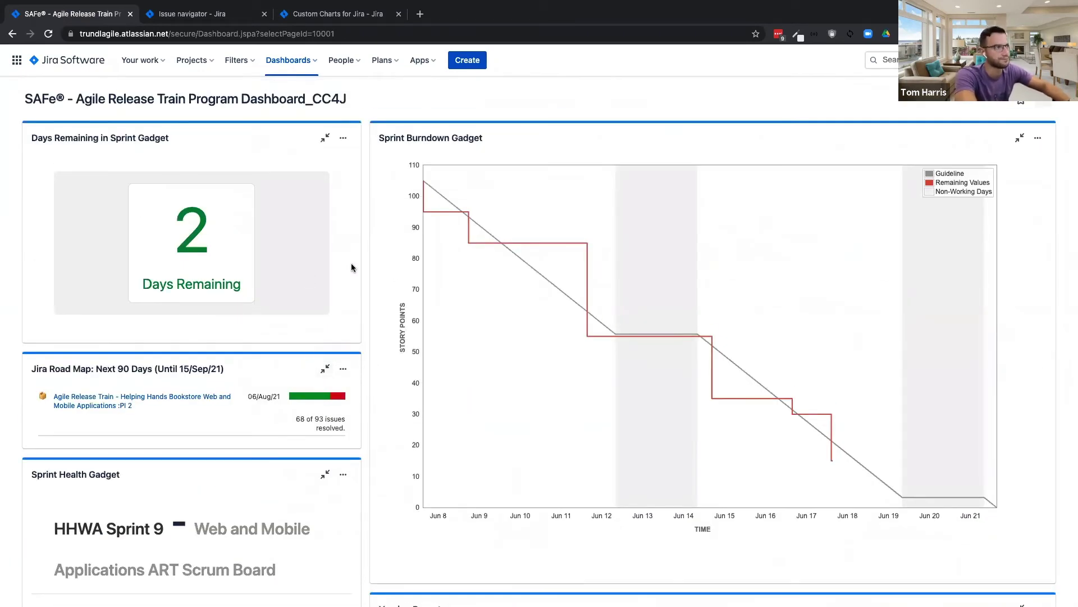
scroll(352, 263, "down", 1)
scroll(351, 264, "down", 3)
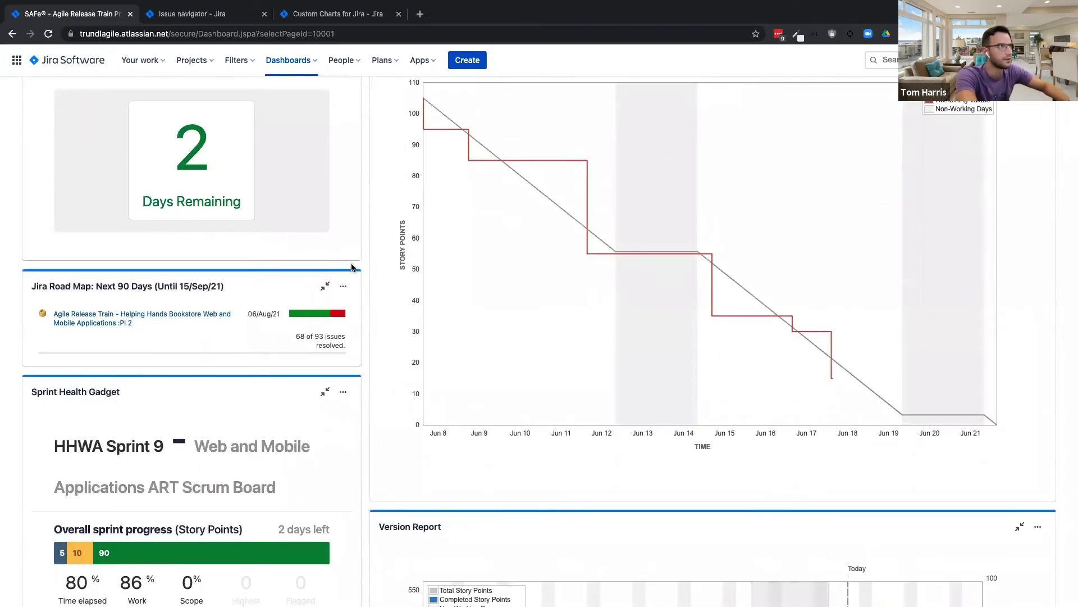
Step: Close the issue navigator page and add a Version Report gadget to the empty Custom Charts for Jira dashboard
left_click(264, 13)
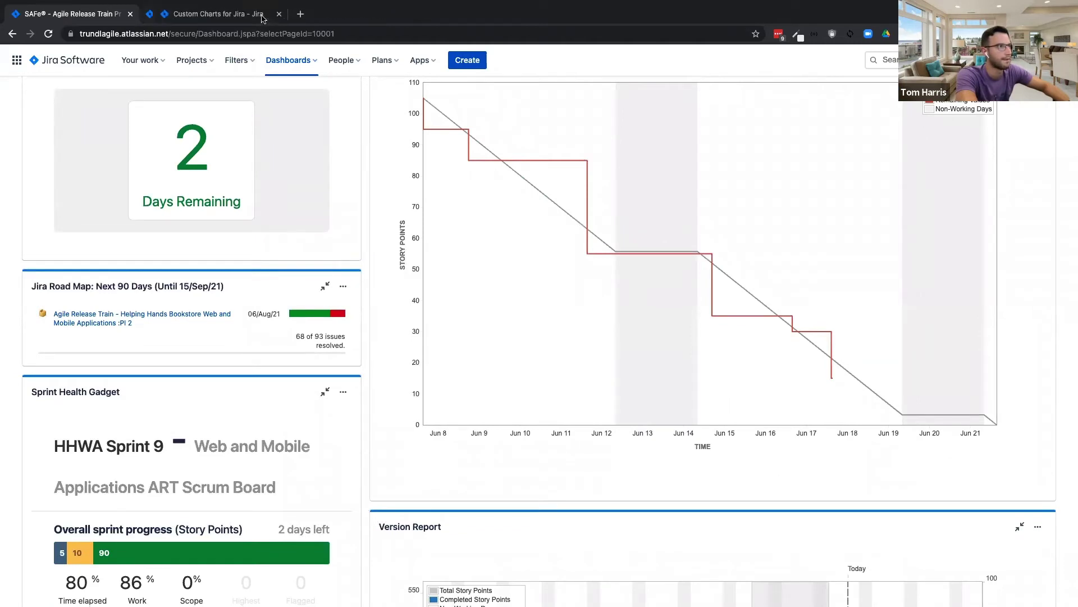
left_click(202, 16)
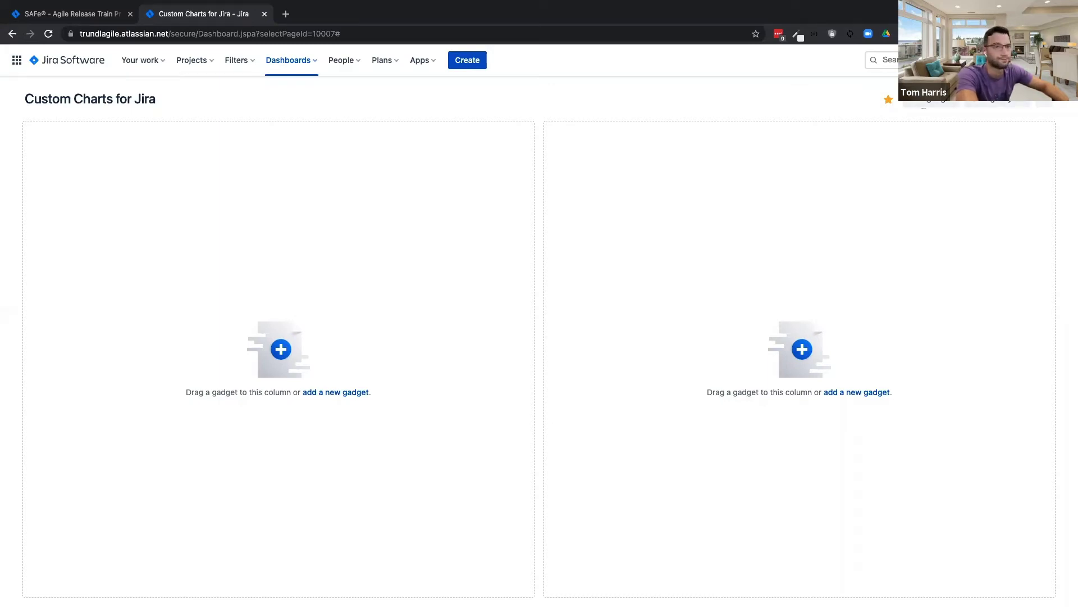
type("ver")
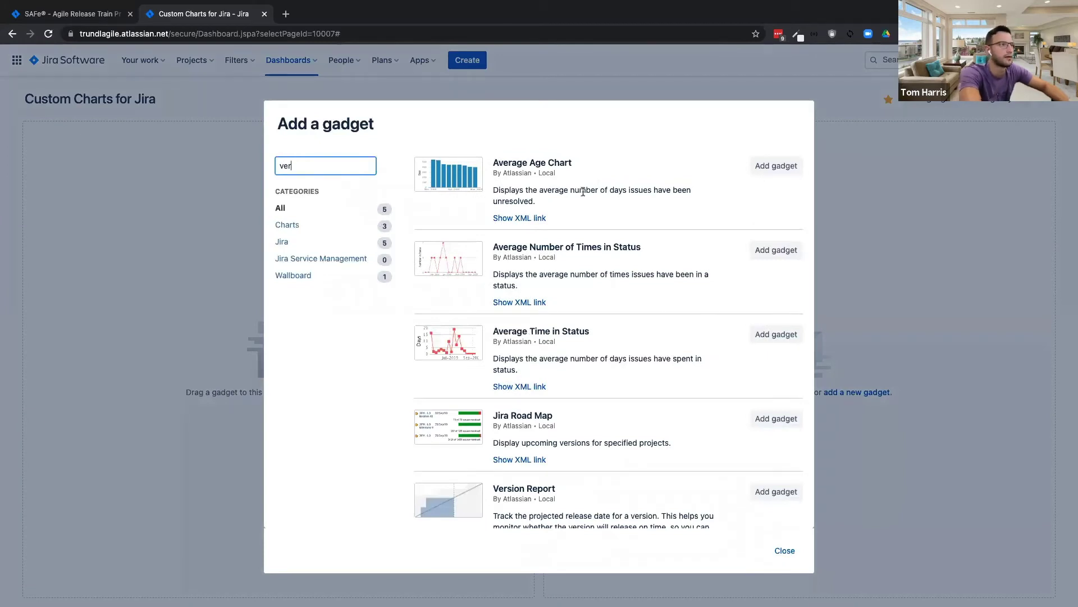
type("sio")
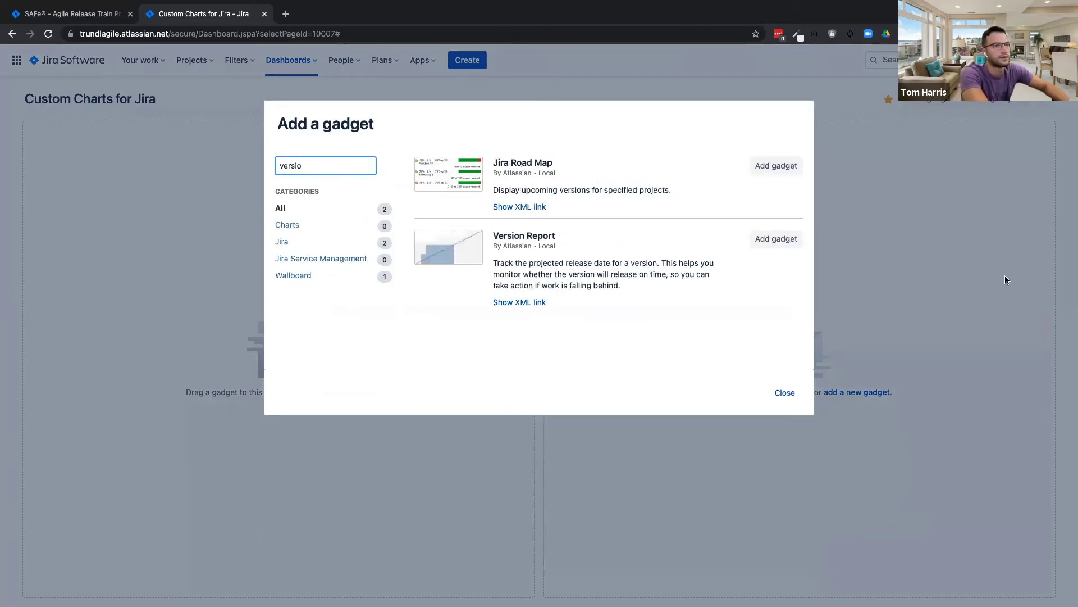
left_click(771, 239)
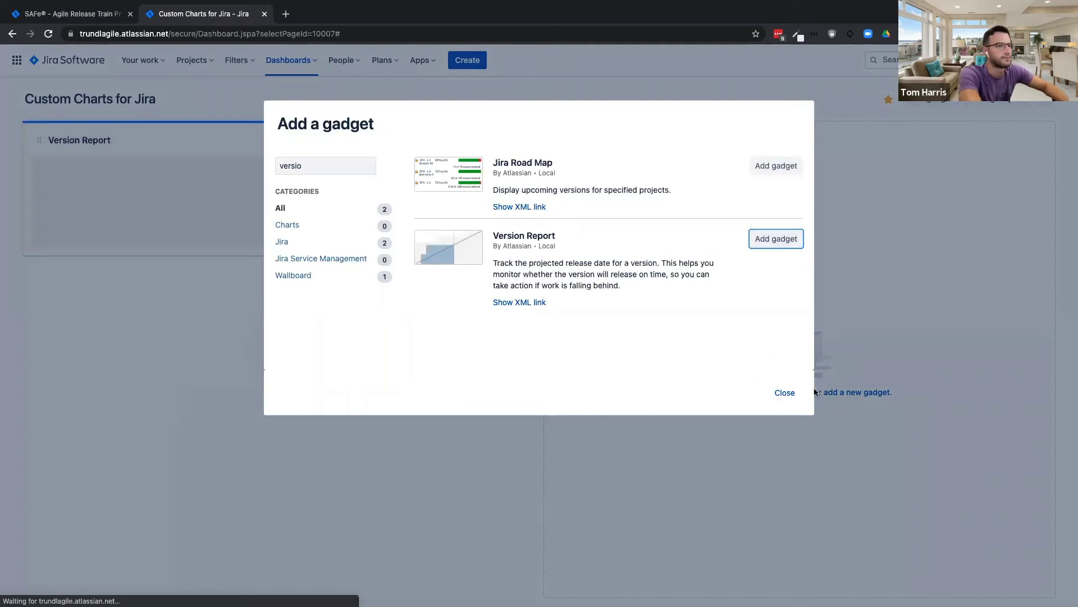
left_click(785, 392)
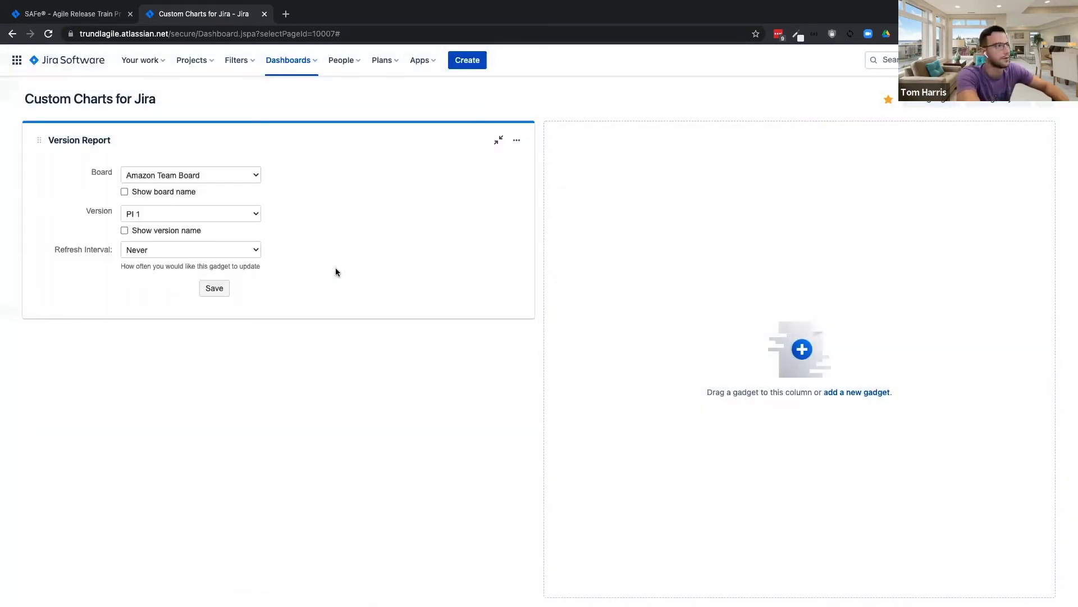
Step: Configure the Version Report for the Web and Mobile Applications ART Scrum Board with the board name shown, and save it
left_click(216, 175)
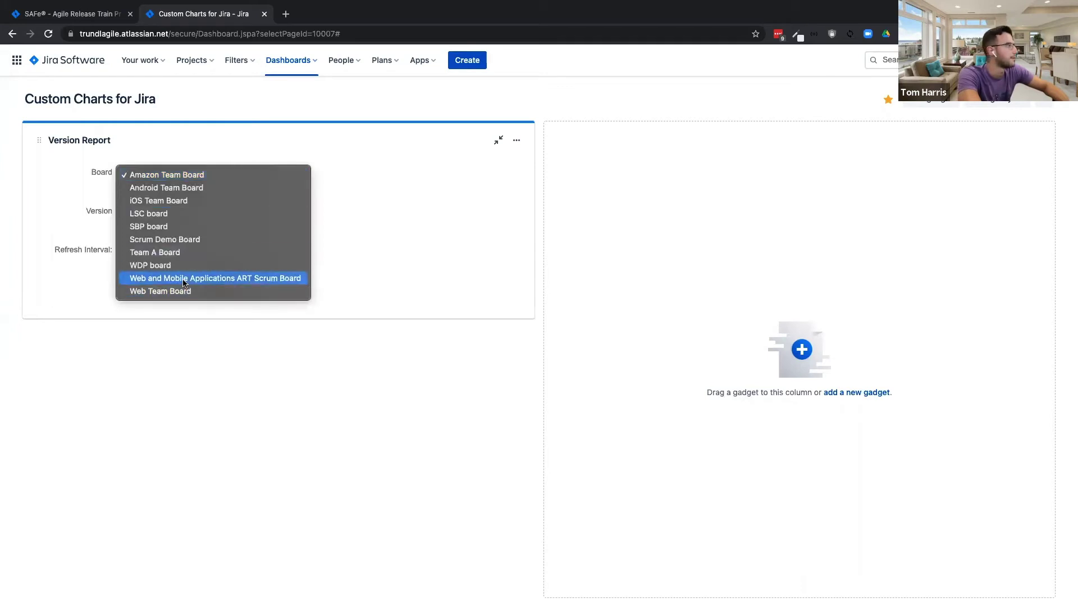
left_click(184, 279)
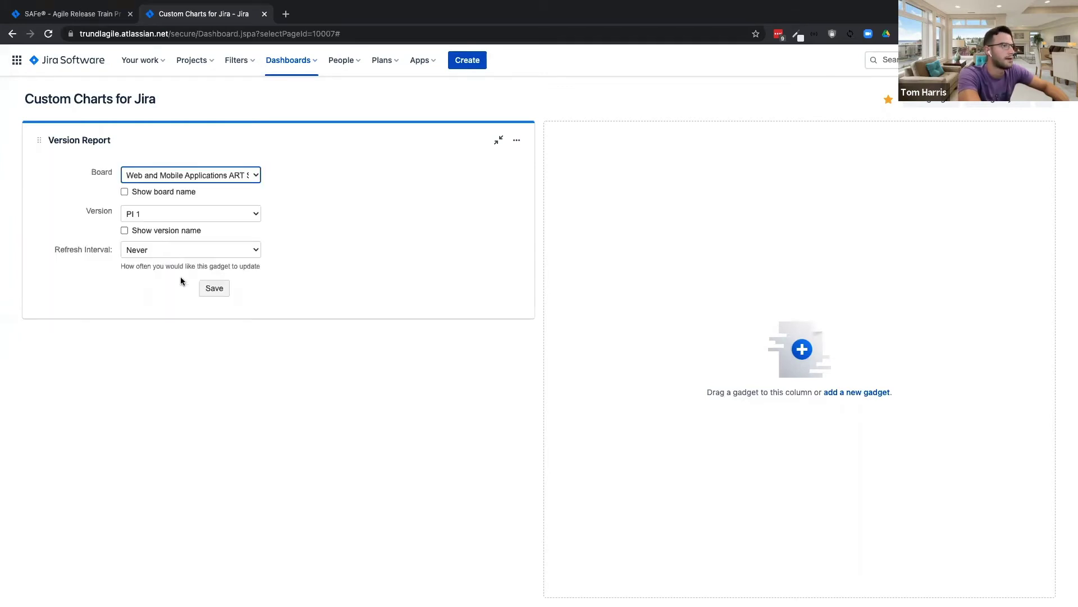
left_click(177, 193)
left_click(214, 288)
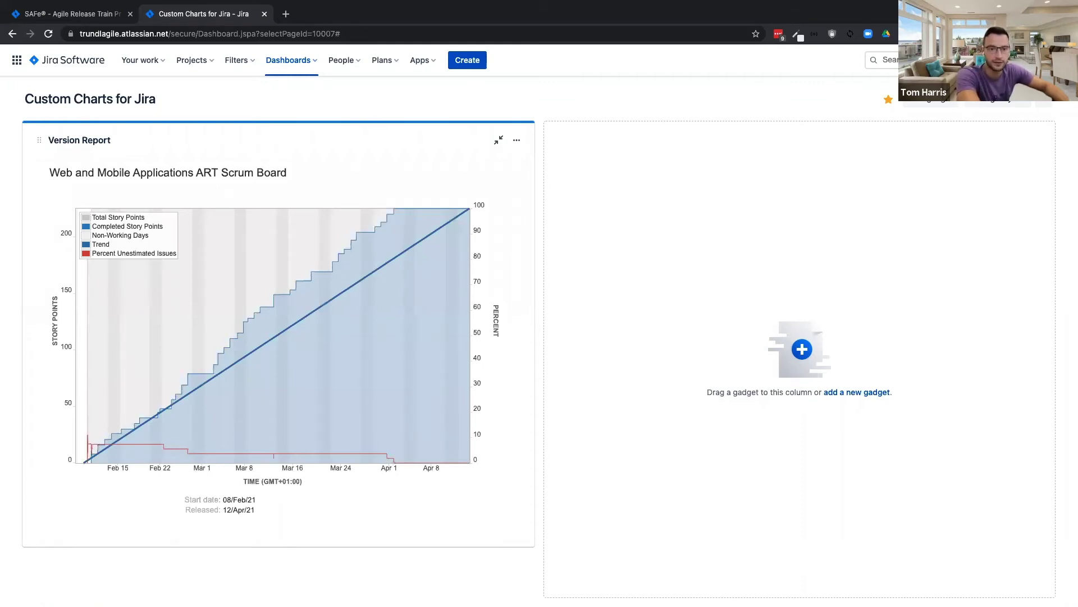
Step: Search all available gadgets for "burn" and add the Sprint Burndown Gadget to the dashboard's empty column
left_click(839, 393)
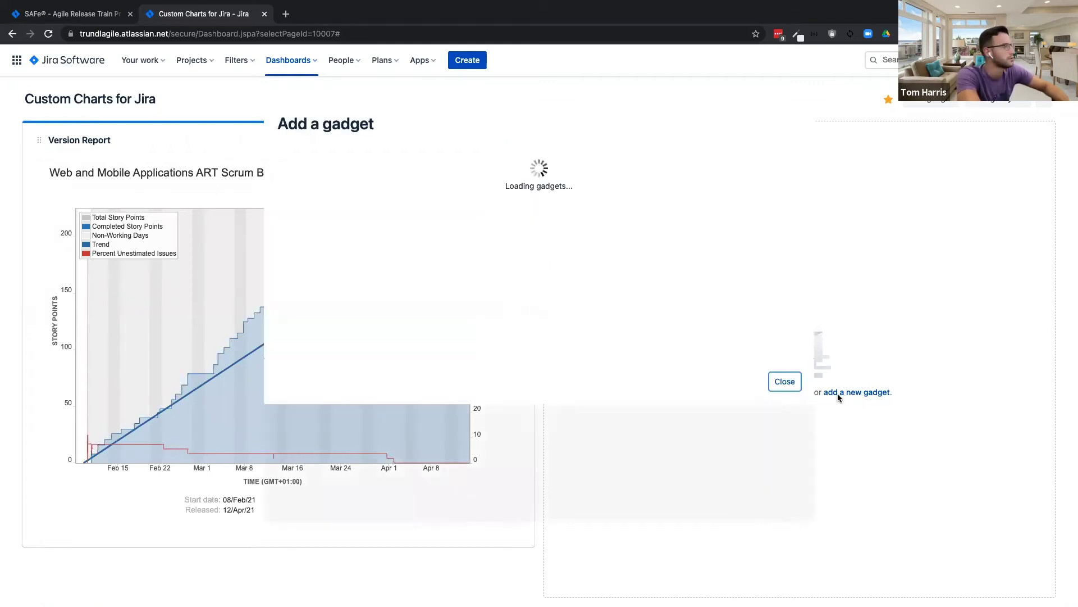
type("burn")
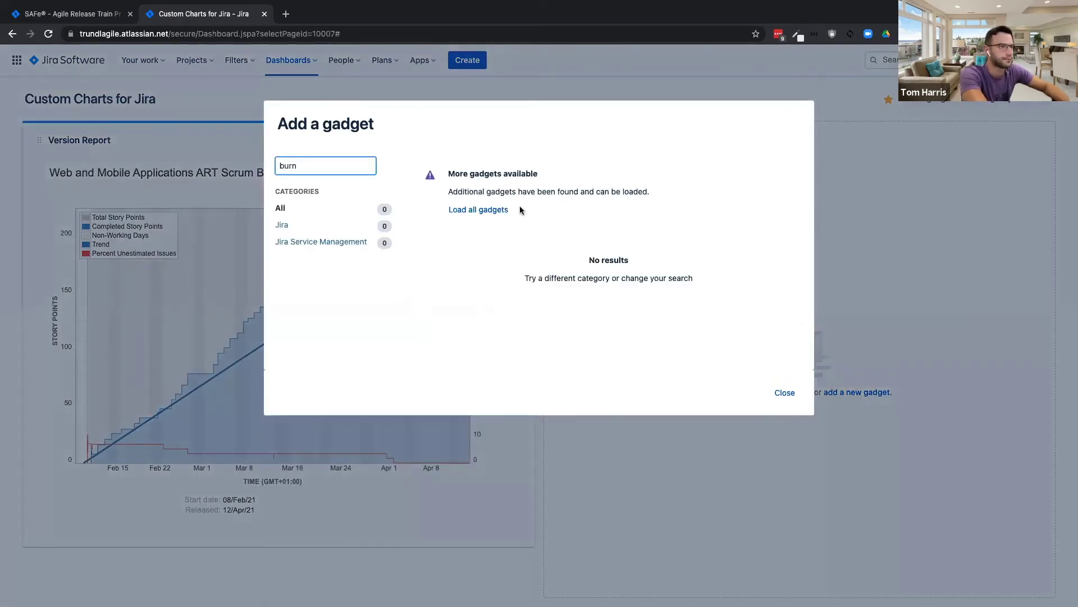
left_click(486, 210)
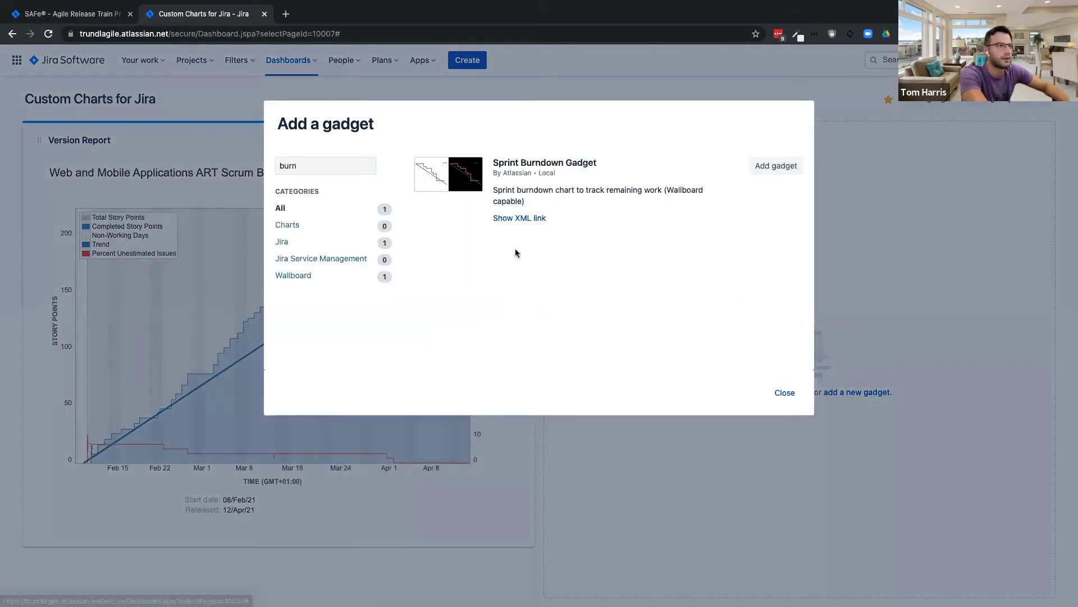
left_click(767, 167)
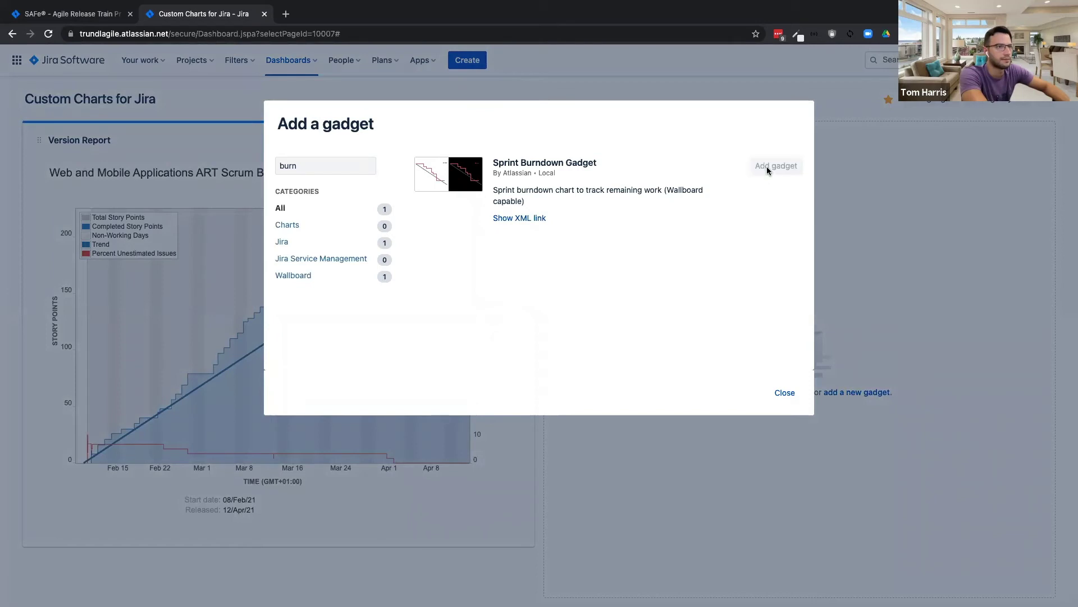
left_click(785, 394)
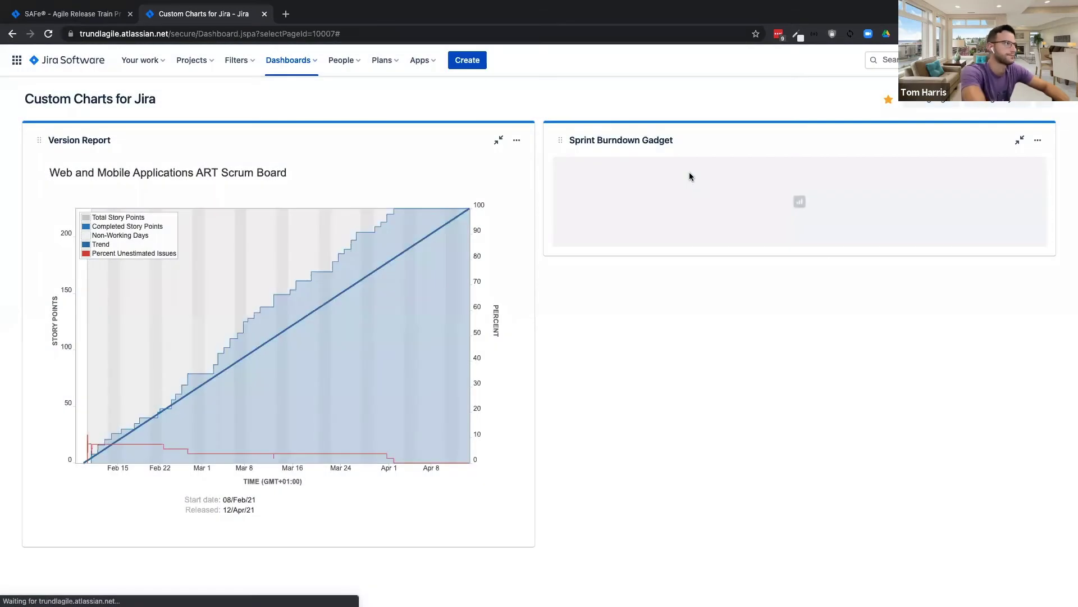
Step: Configure the Sprint Burndown gadget for the Web and Mobile Applications ART Scrum Board with Next Sprint Due (auto) and save it
left_click(681, 175)
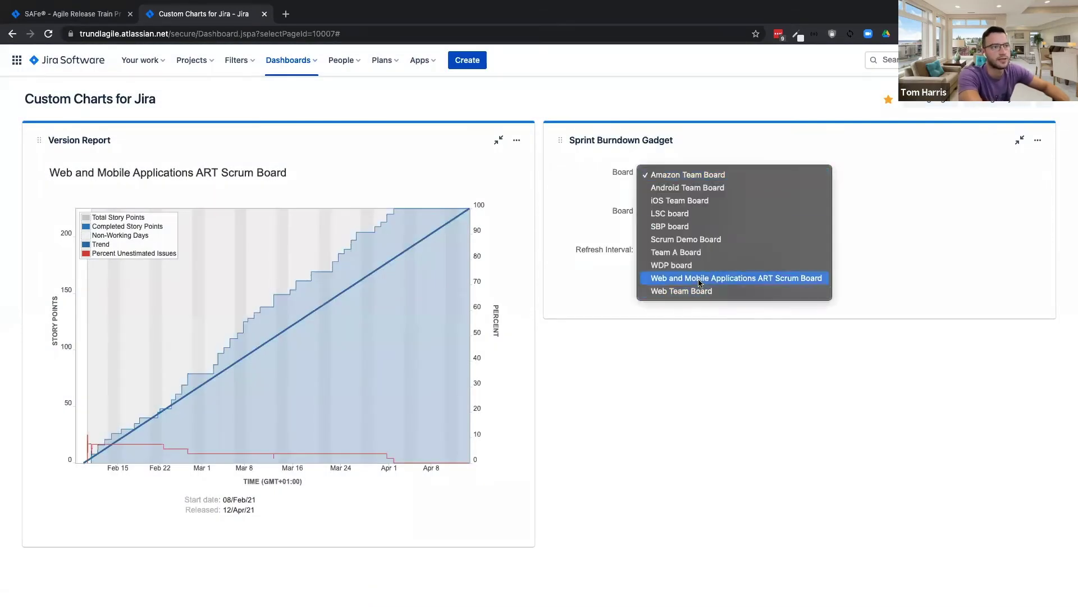
left_click(699, 279)
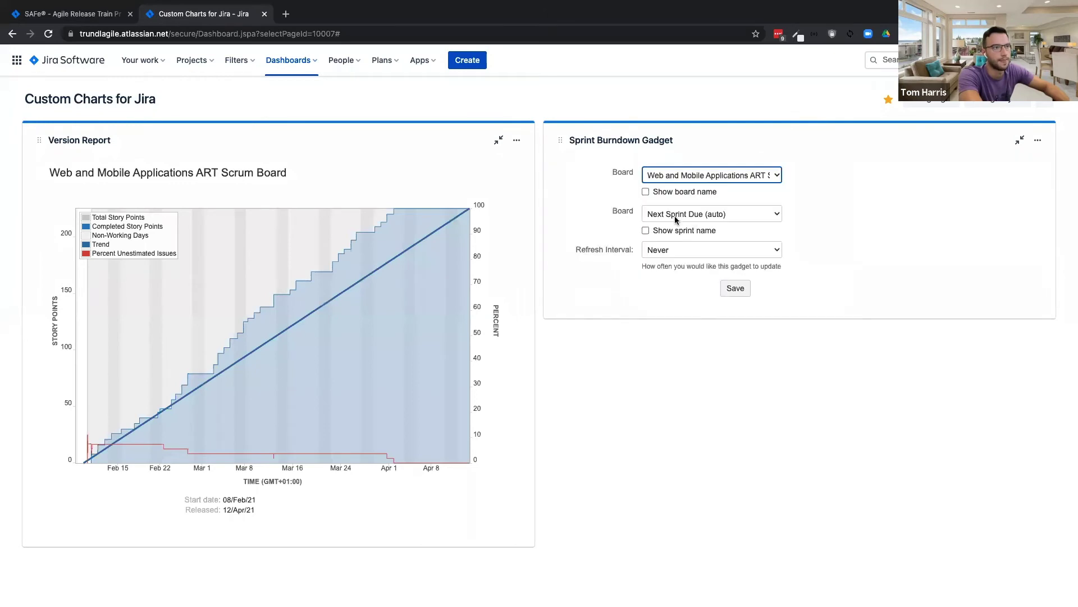
left_click(674, 217)
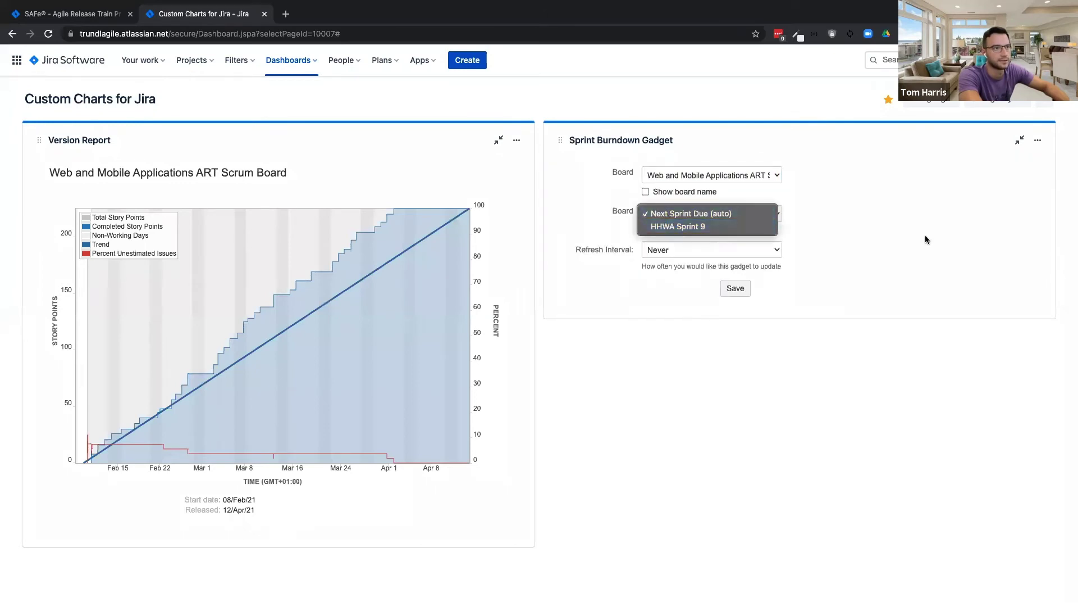
left_click(905, 235)
left_click(736, 287)
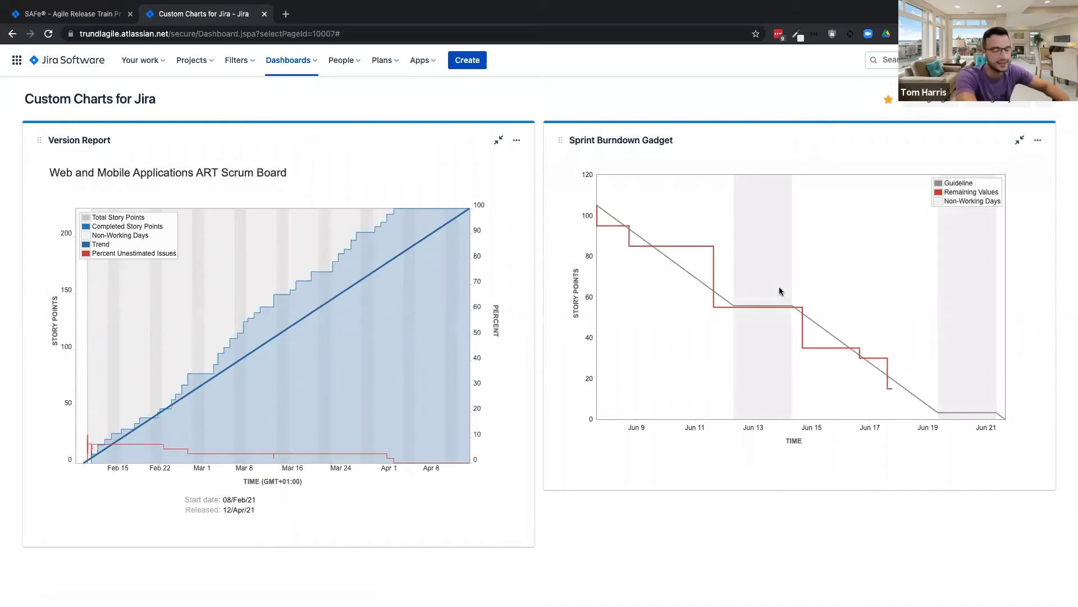
Step: Open the configuration forms of the Sprint Burndown and Version Report gadgets to compare their available options
left_click(1038, 140)
left_click(921, 203)
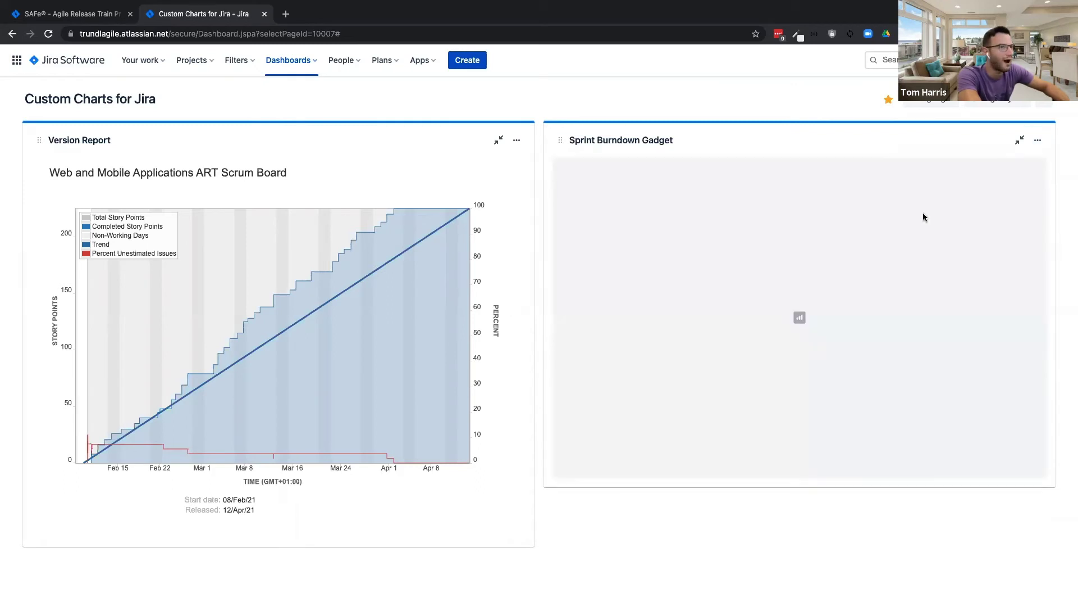
left_click(517, 139)
left_click(420, 216)
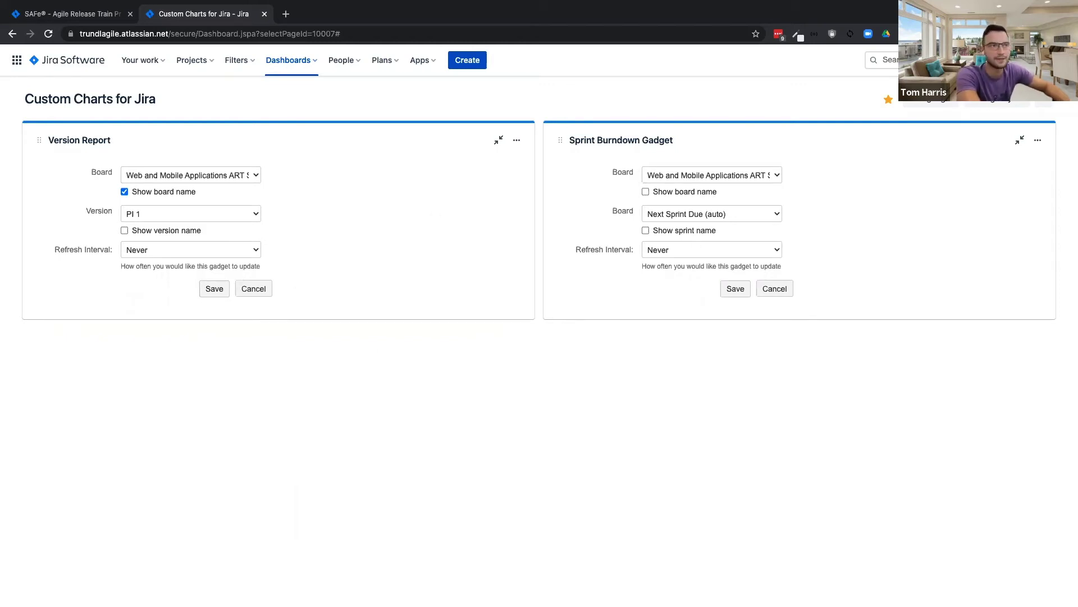
Step: Find and add the Custom Charts for Jira gadget to the dashboard and maximize it
left_click(931, 102)
type("cus")
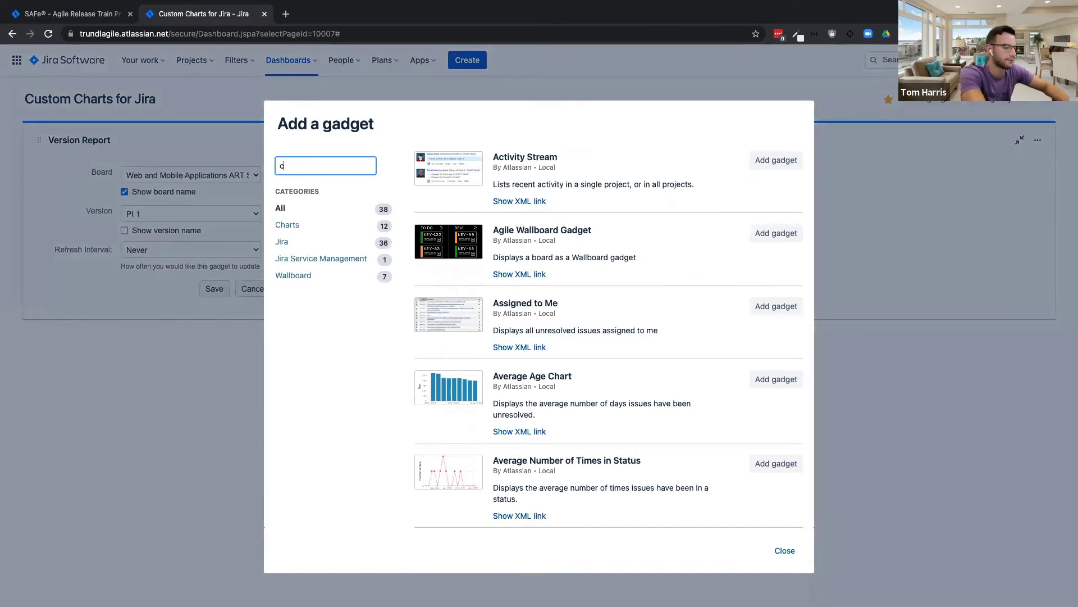
left_click(770, 234)
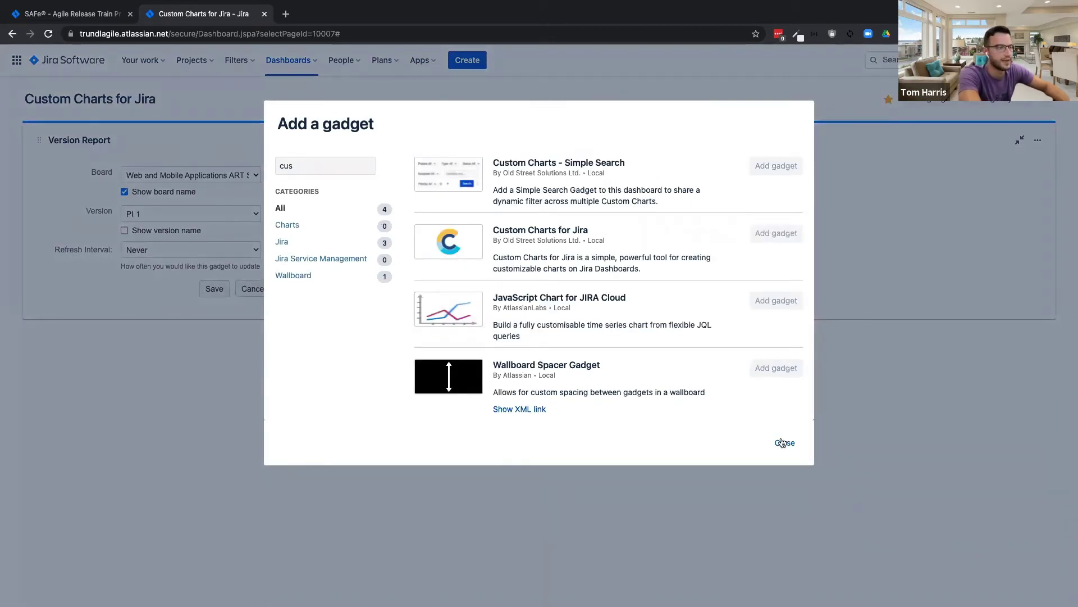
left_click(785, 443)
left_click(499, 141)
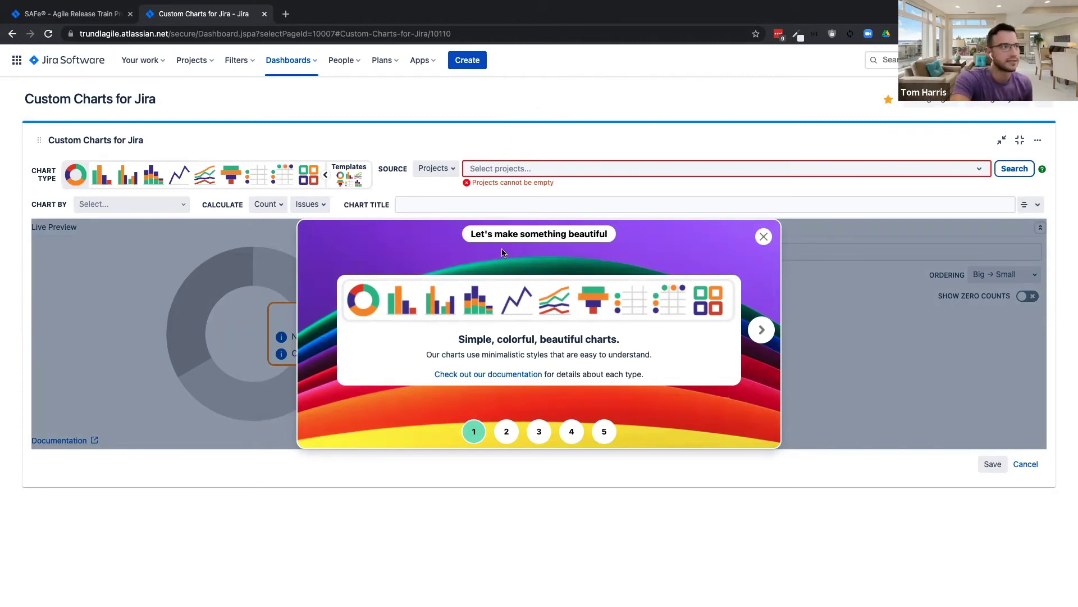
Step: Use the Agile Release Train - Helping Hands Bookstore Web and Mobile Applications (HHWA) project as source and chart by Status Category
left_click(513, 167)
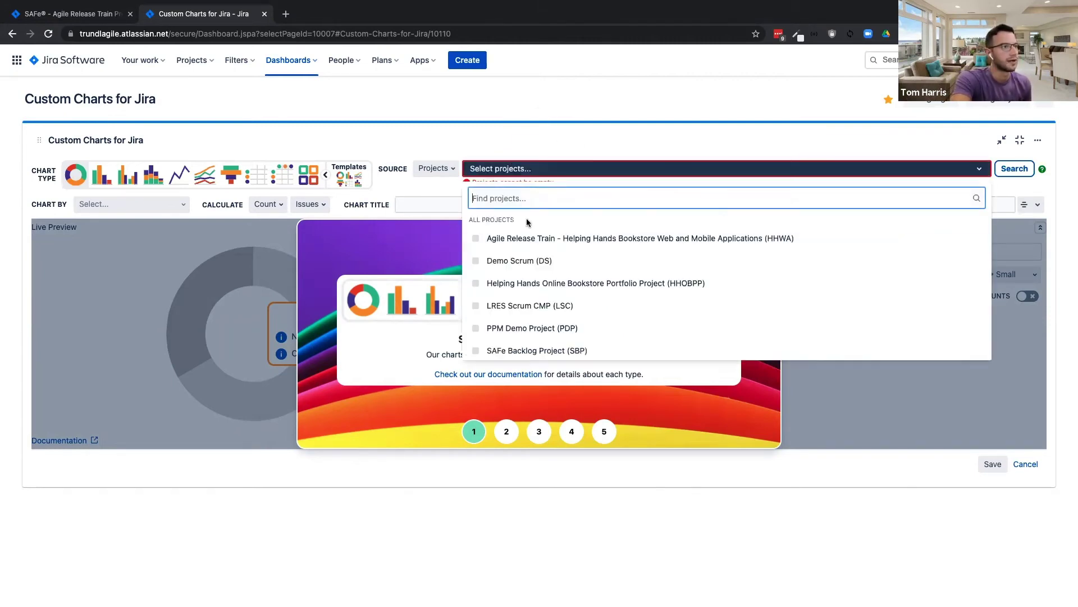
left_click(528, 235)
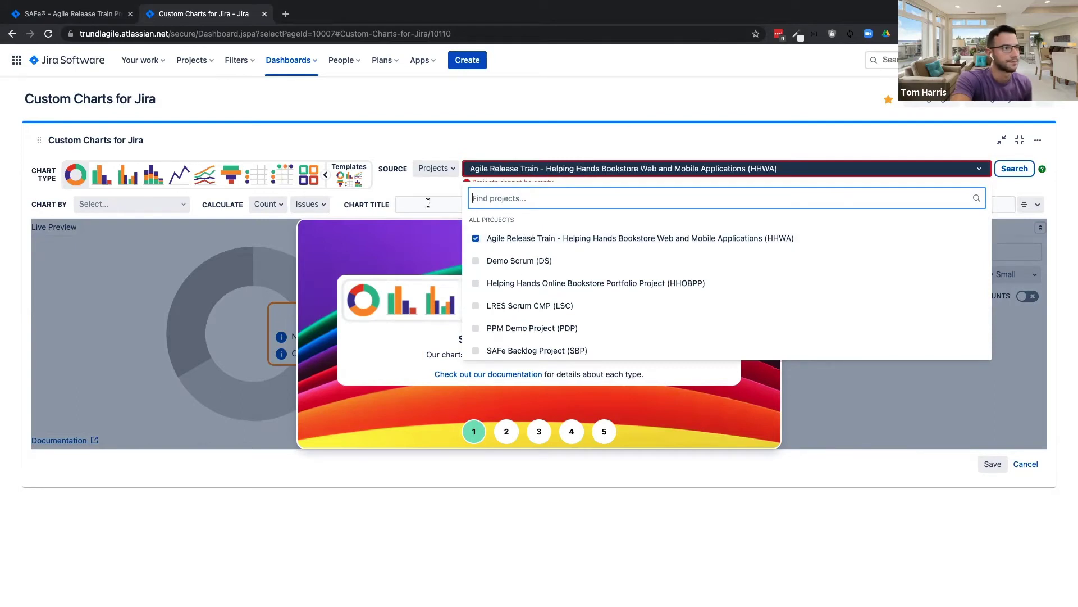
left_click(417, 189)
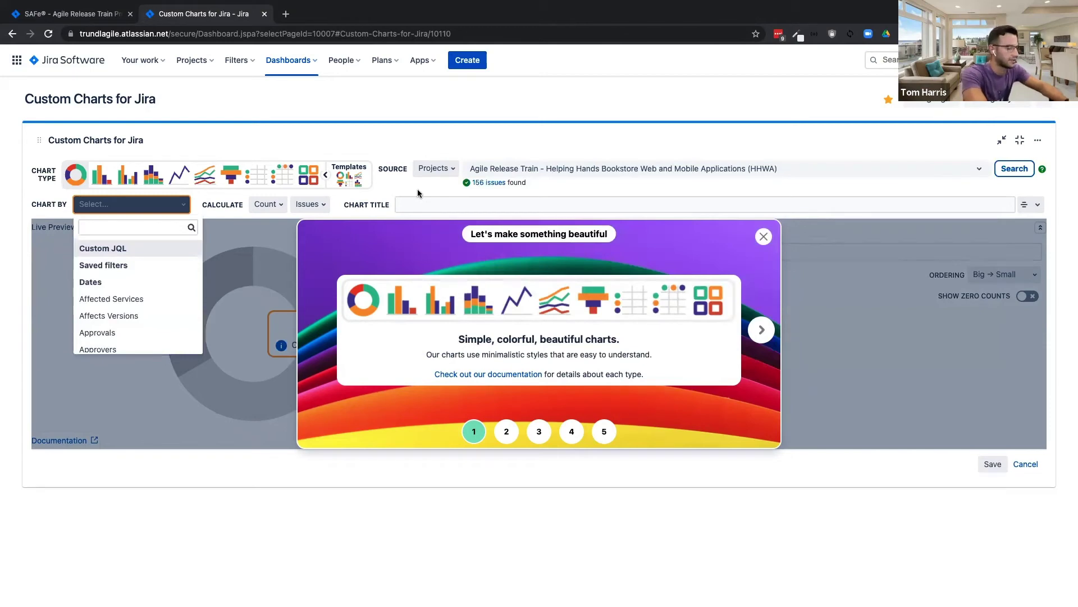
type("stat")
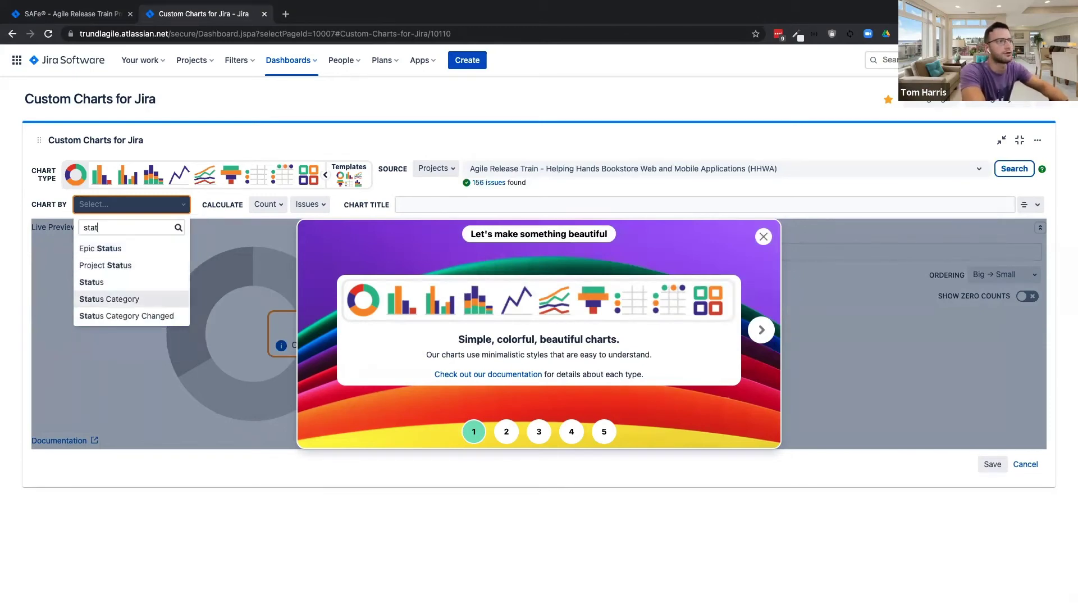
key("Return")
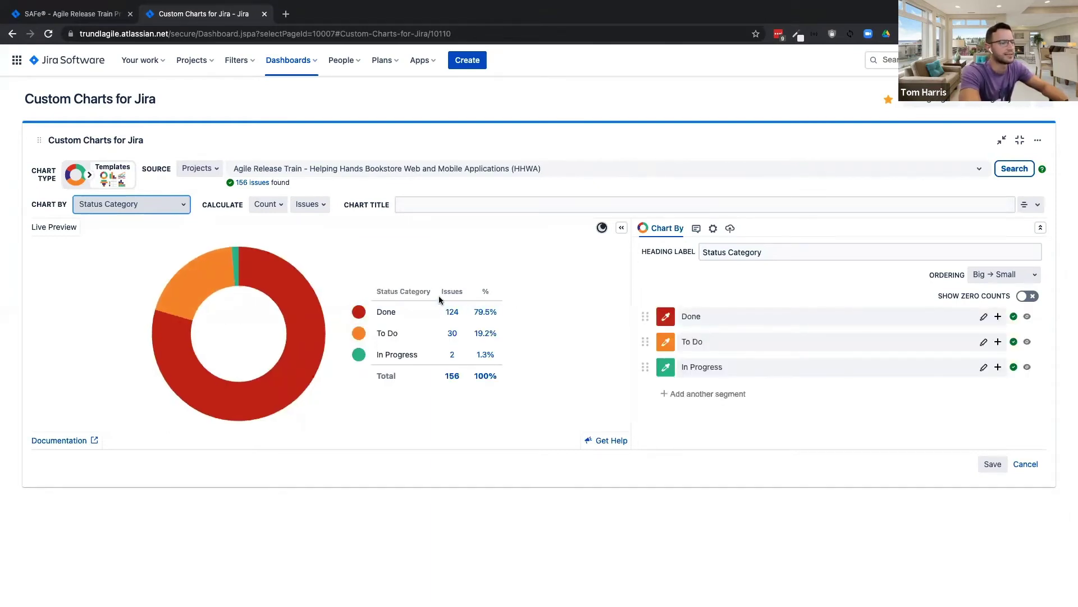
Step: Order the segments To Do, In Progress, Done and color them dark purple #403294, orange #ff8b00 and green #47bc8a respectively
left_click_drag(645, 342, 647, 313)
left_click_drag(646, 367, 645, 342)
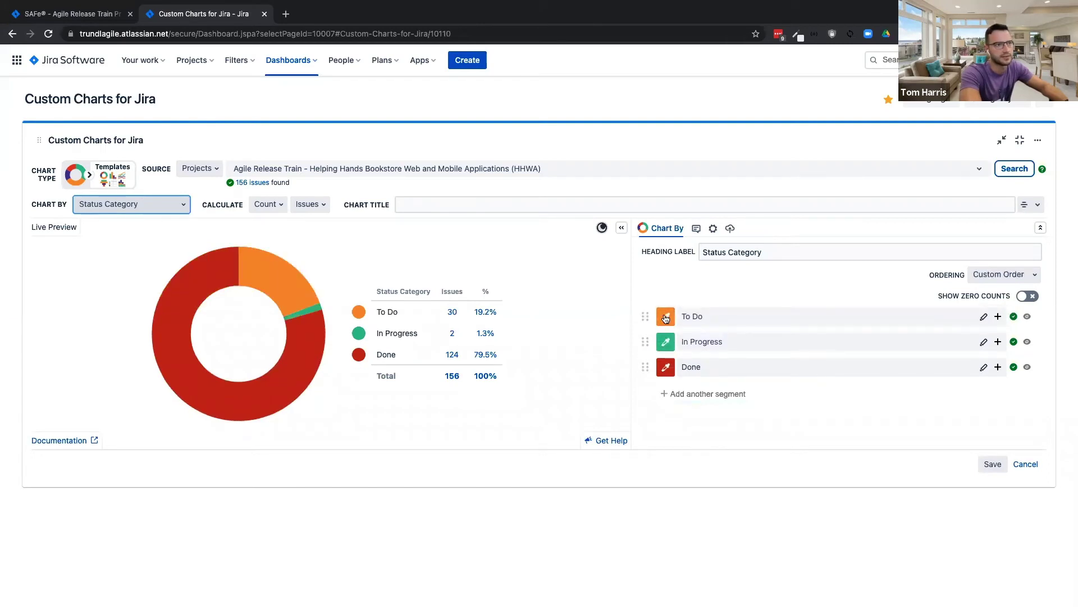
left_click(666, 316)
left_click(731, 356)
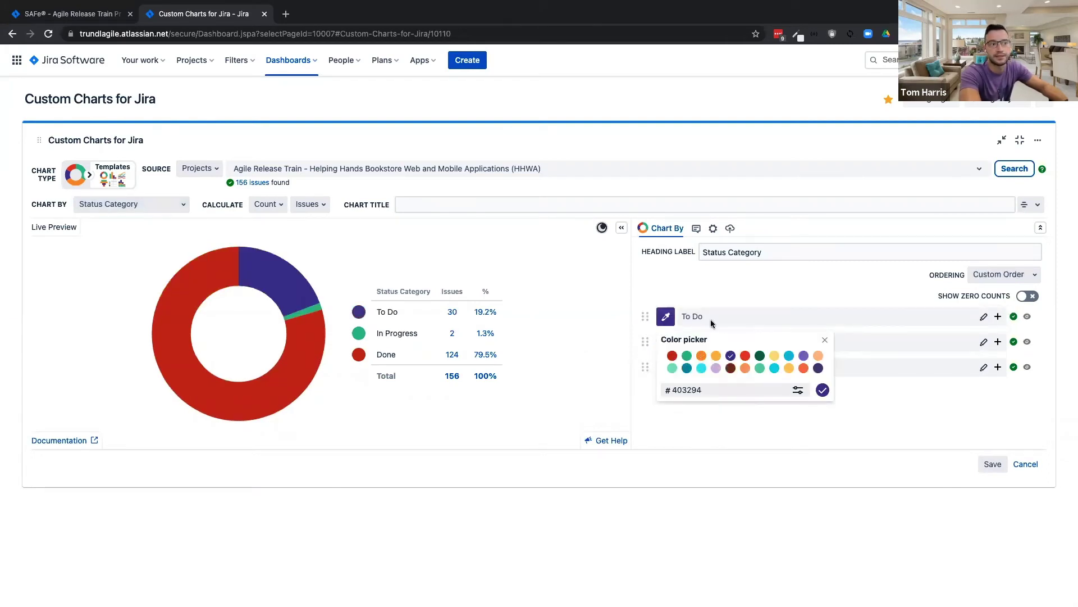
left_click(698, 306)
left_click(664, 345)
left_click(701, 380)
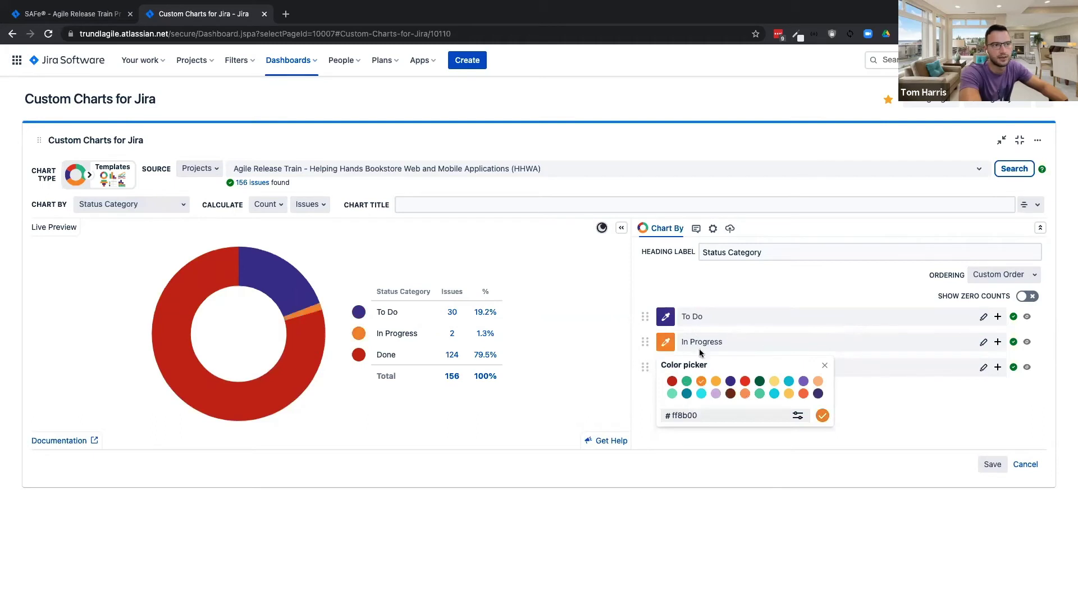
left_click(687, 342)
left_click(666, 368)
left_click(686, 406)
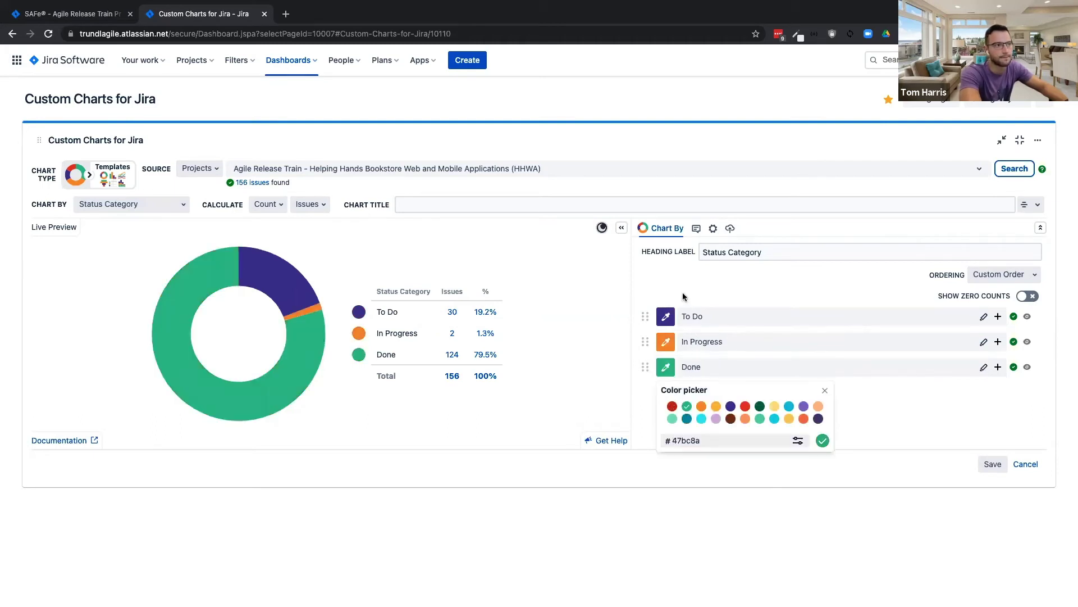
left_click(683, 292)
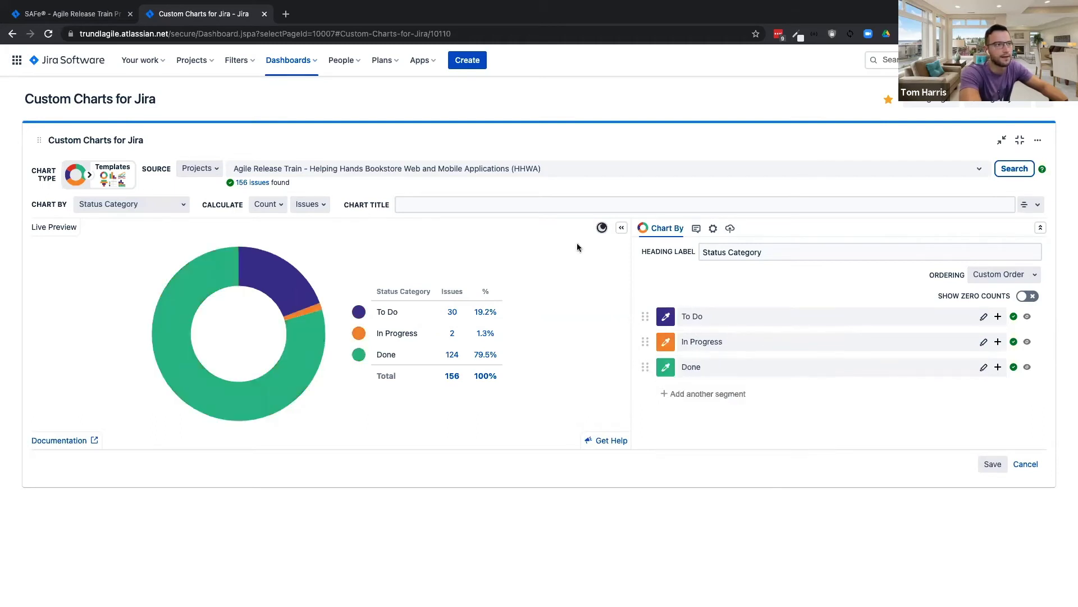
Step: Title the chart "Status Category for Agile Release Train", reusing the heading label text for its beginning
triple_click(719, 250)
key("ctrl+c")
left_click(515, 204)
key("ctrl+v")
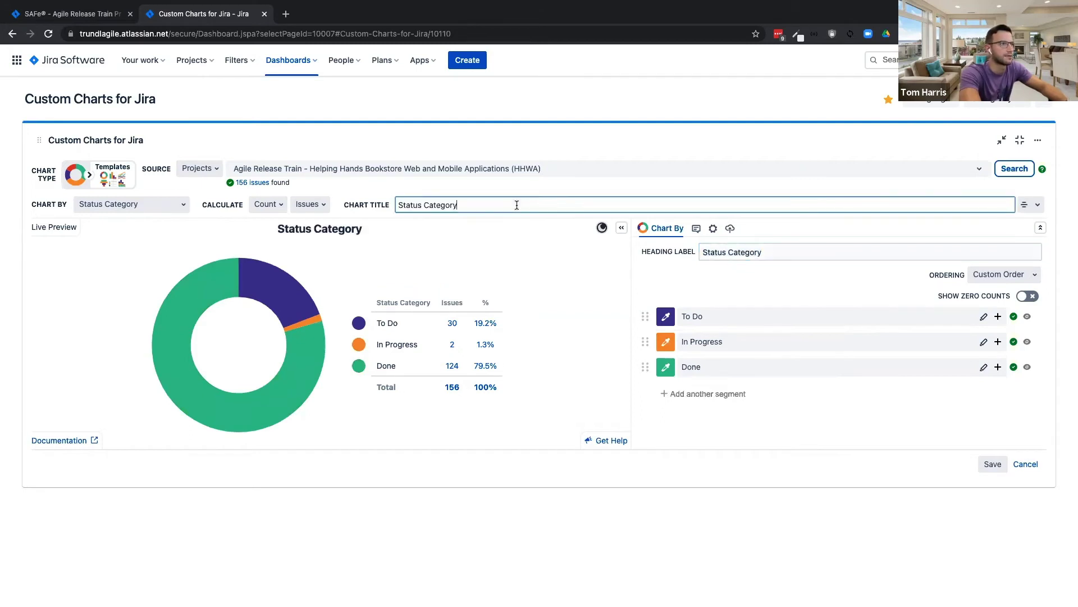
type("for Agi")
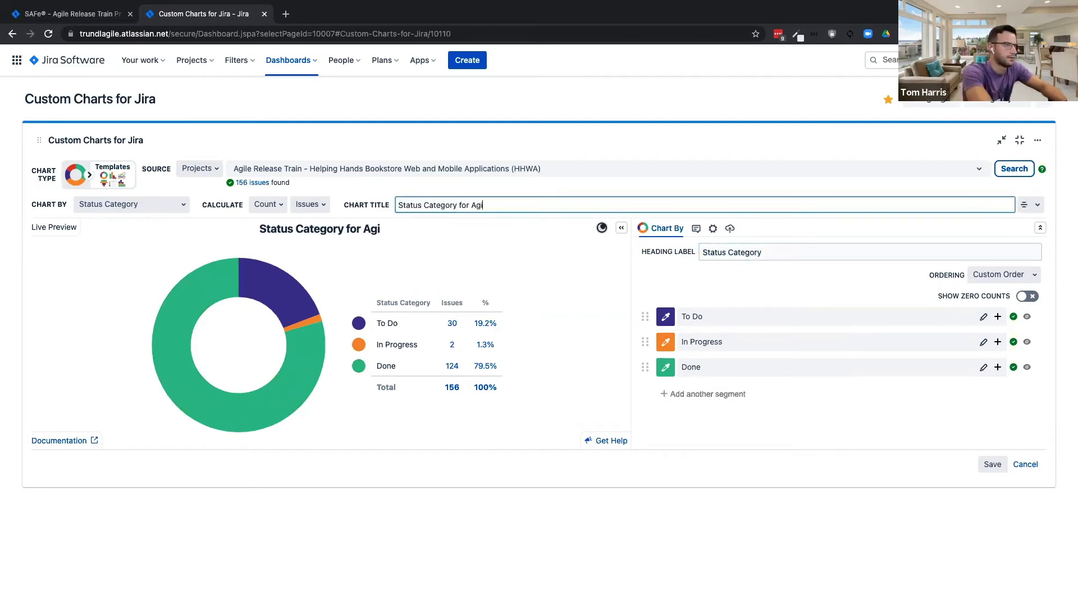
type("le Release Train")
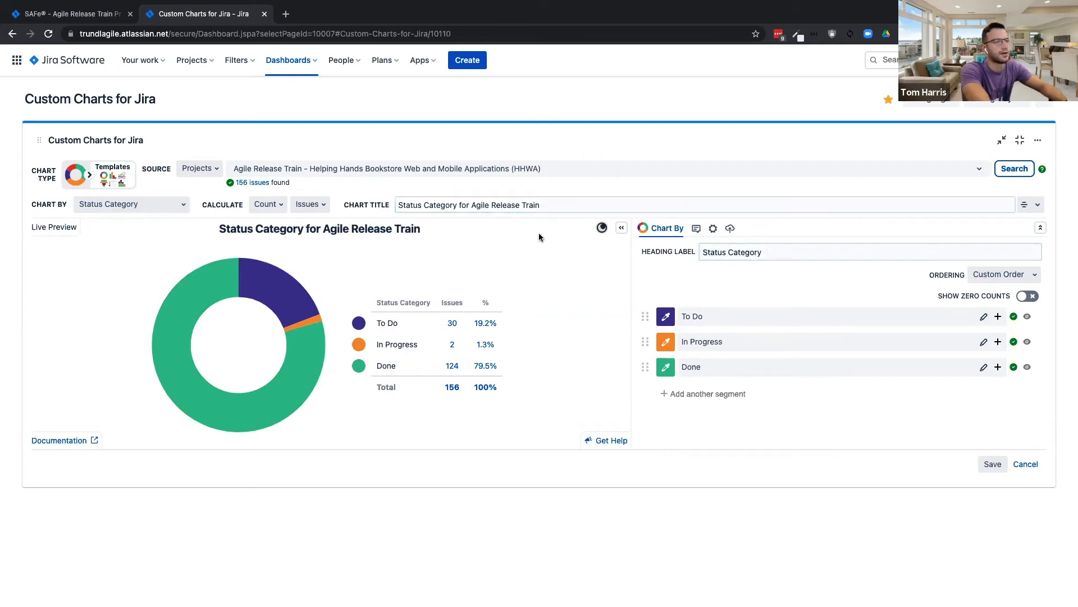
Step: Save the chart in dark mode and restore the gadget to its normal size on the dashboard
left_click(601, 227)
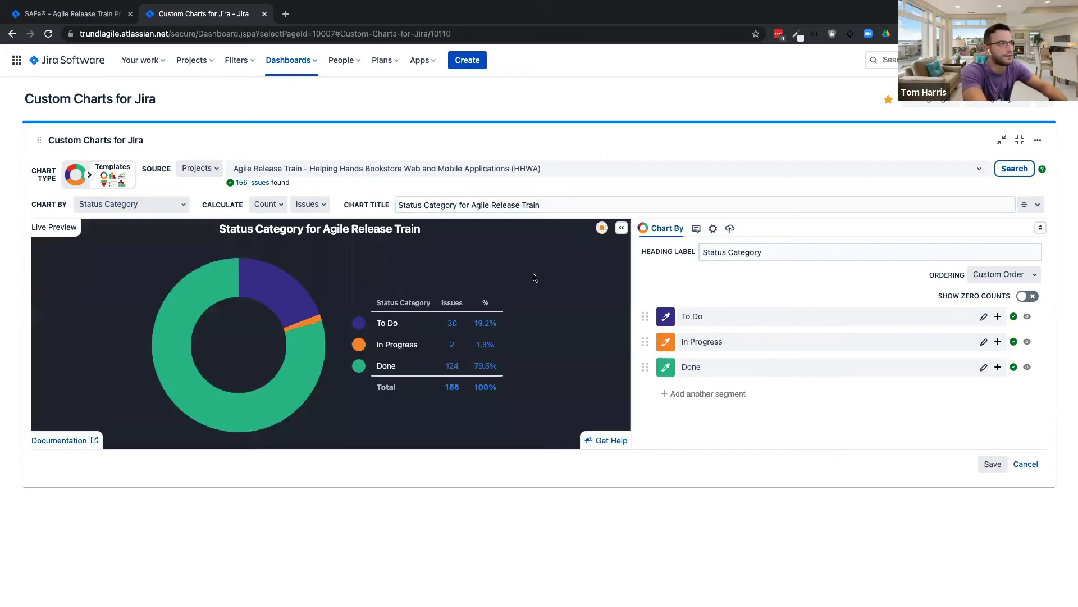
left_click(993, 466)
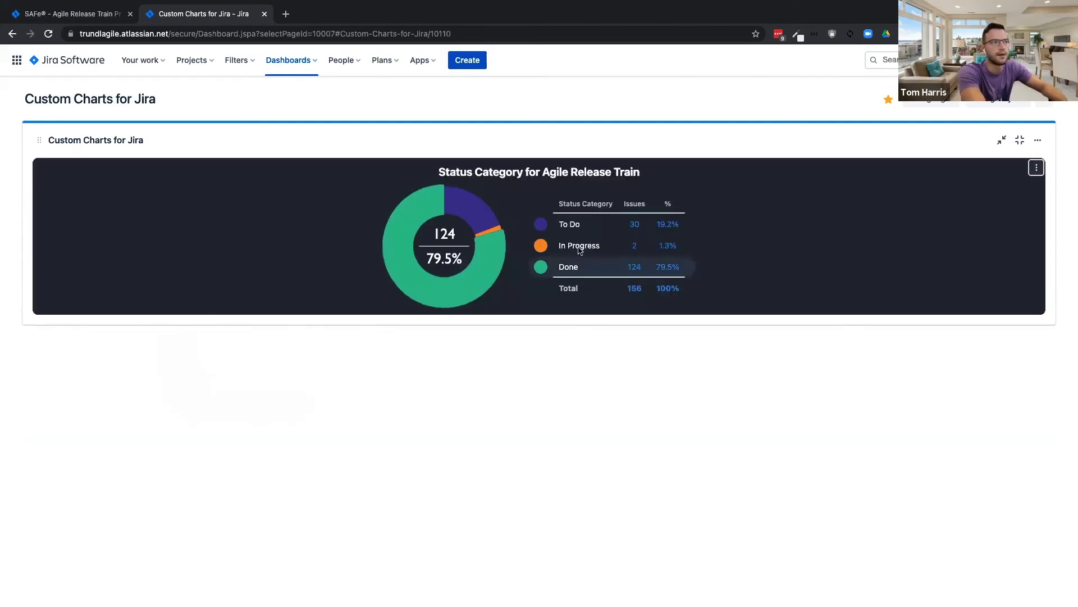
left_click(1021, 140)
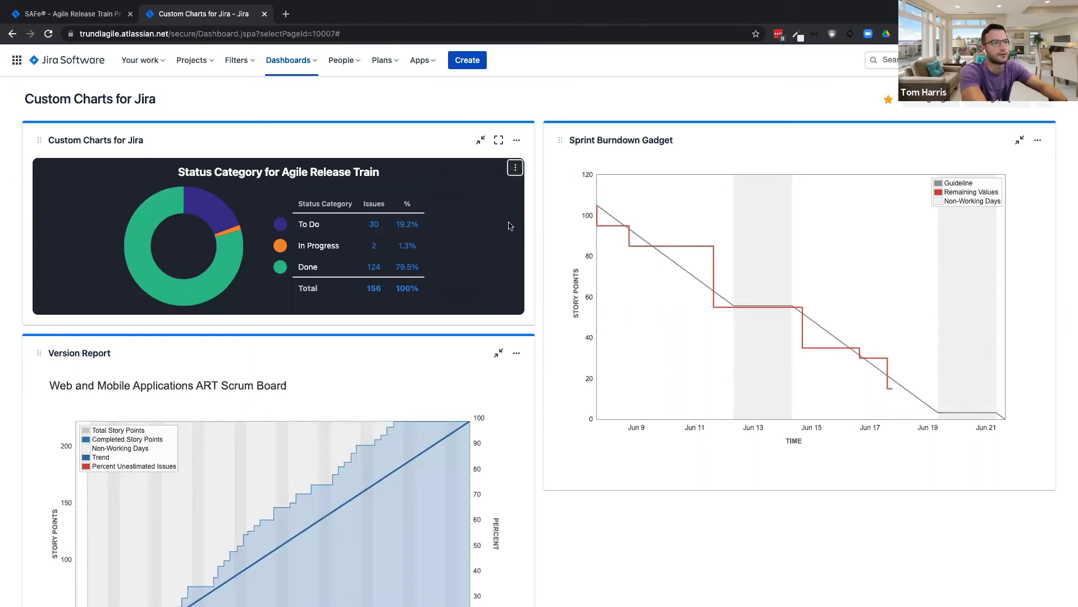
Step: Maximize the saved custom chart, reopen it for editing and change its type to 1D Bar Chart
left_click(497, 140)
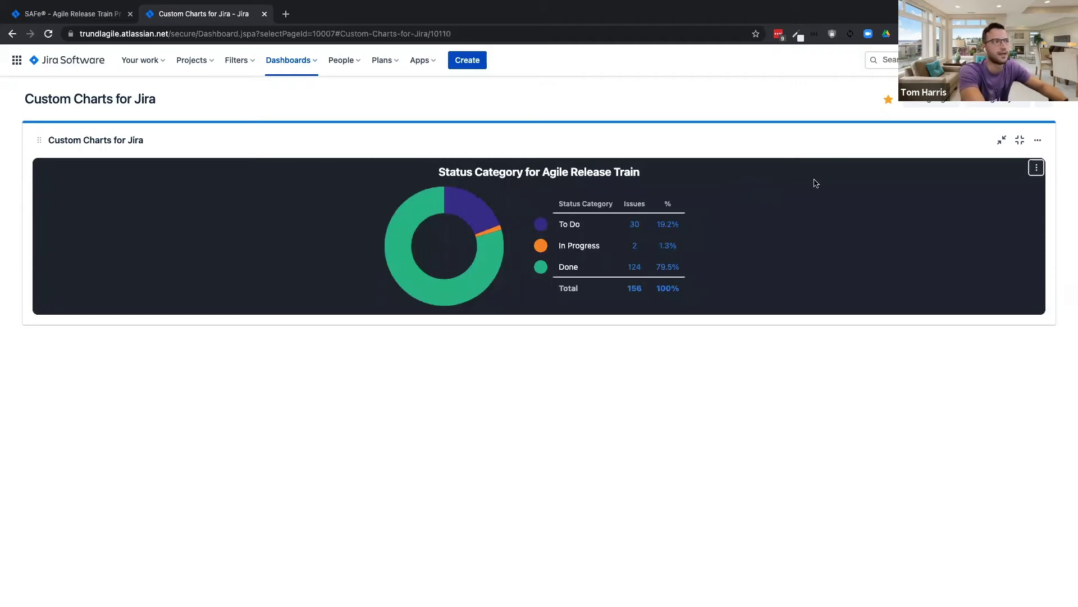
left_click(1036, 166)
left_click(898, 218)
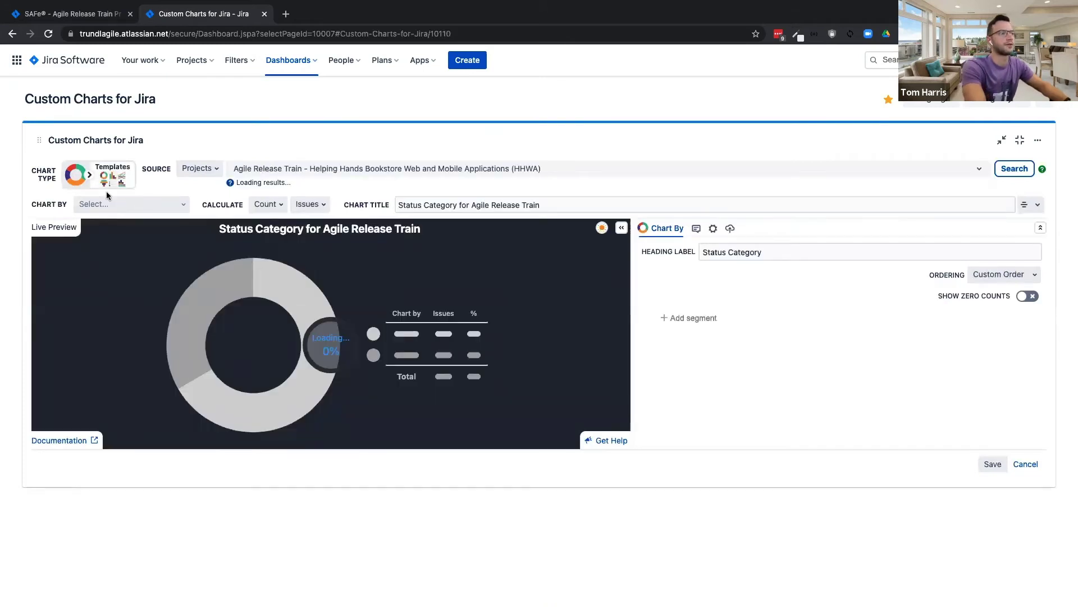
left_click(80, 172)
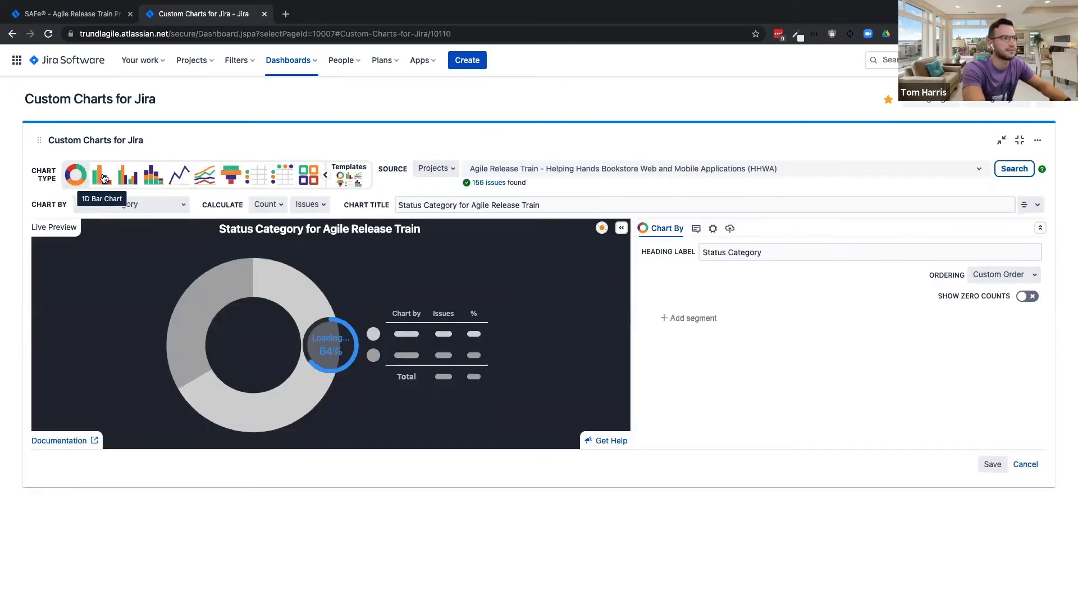
left_click(103, 178)
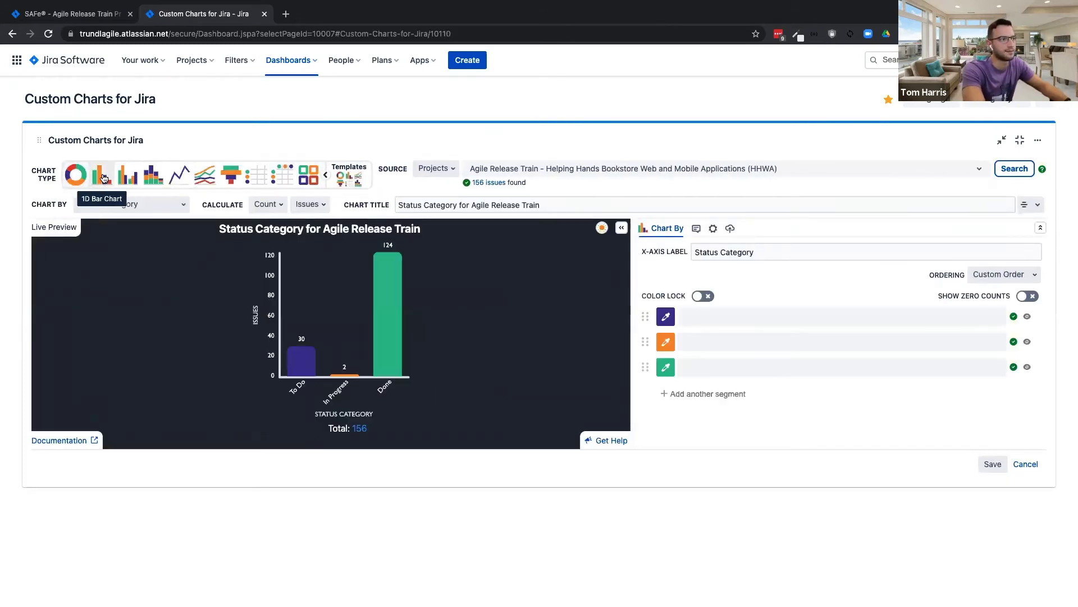
Step: Chart the bars by Assignee instead of Status Category
left_click(140, 203)
type("ass")
left_click(122, 251)
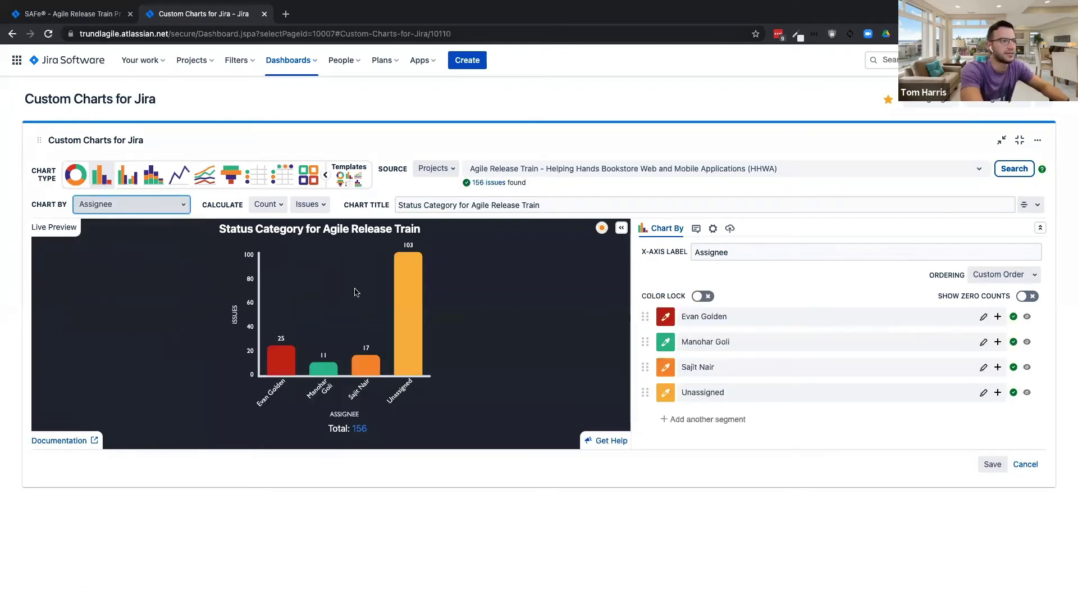
Step: Order the assignee bars Big → Small and hide the Unassigned segment
left_click(1008, 276)
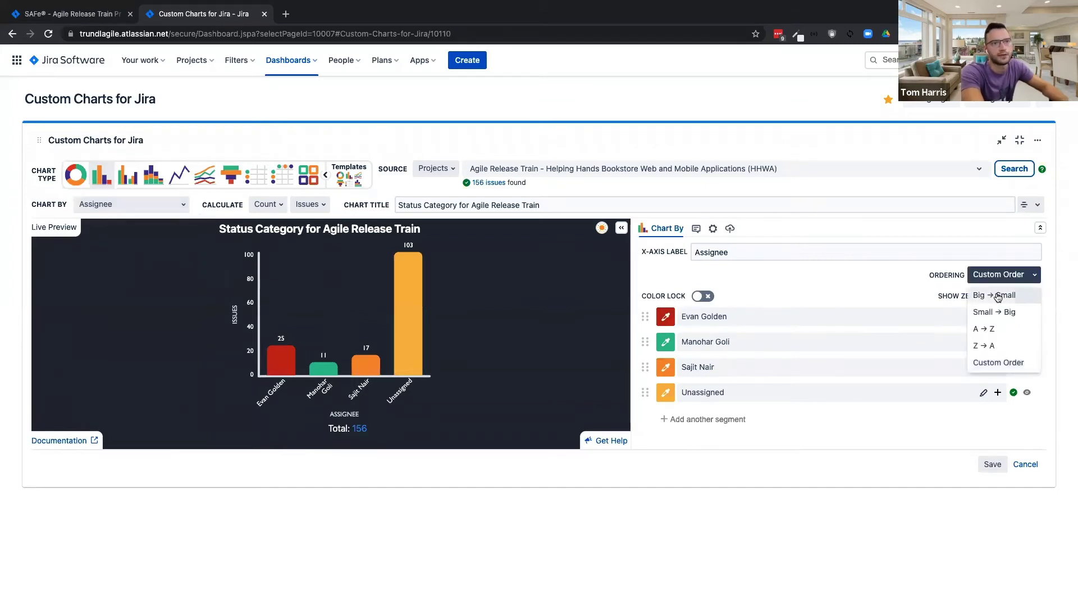
left_click(1001, 295)
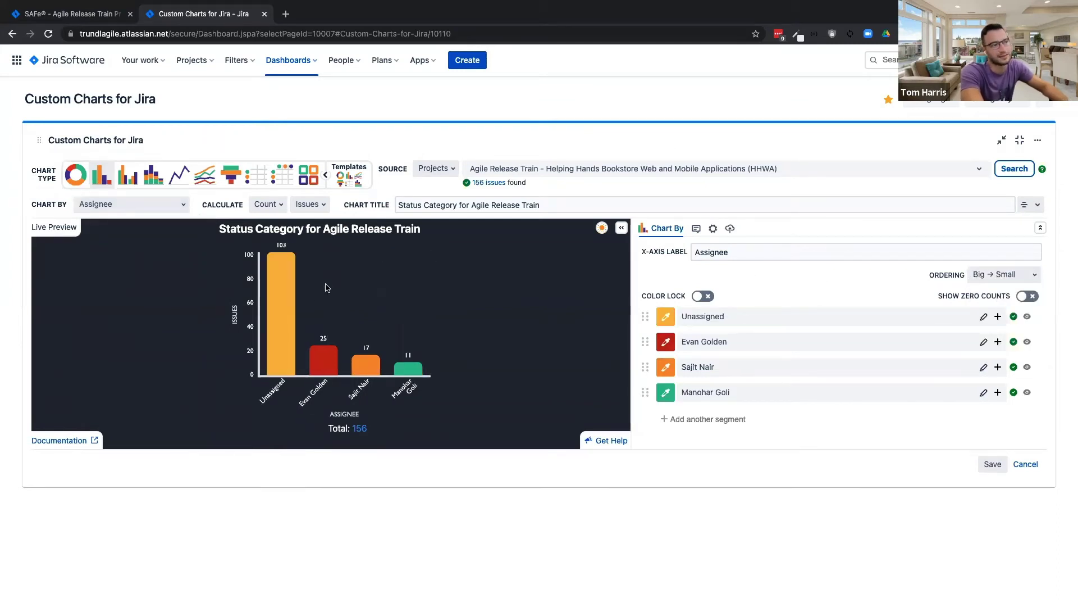
mouse_move(279, 315)
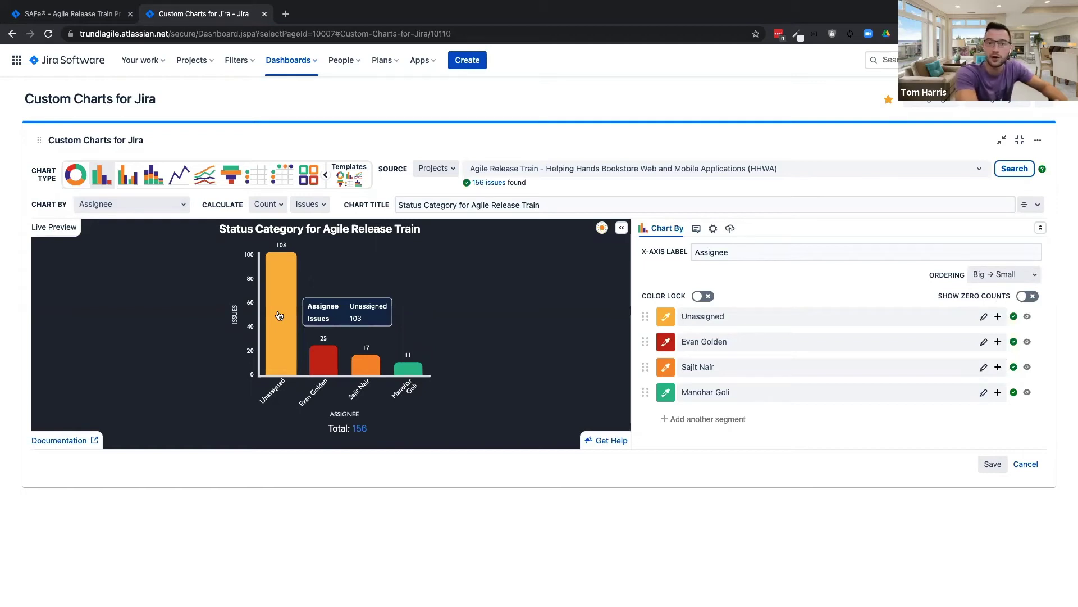
left_click(1028, 318)
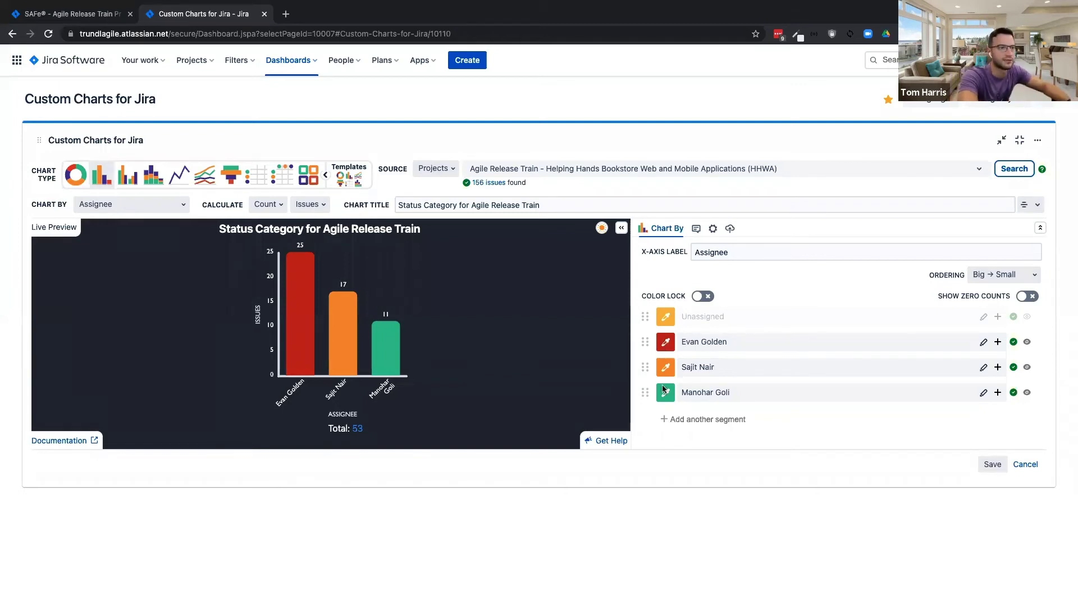
Step: Add an expand section containing the text "More info" to the chart description
left_click(696, 228)
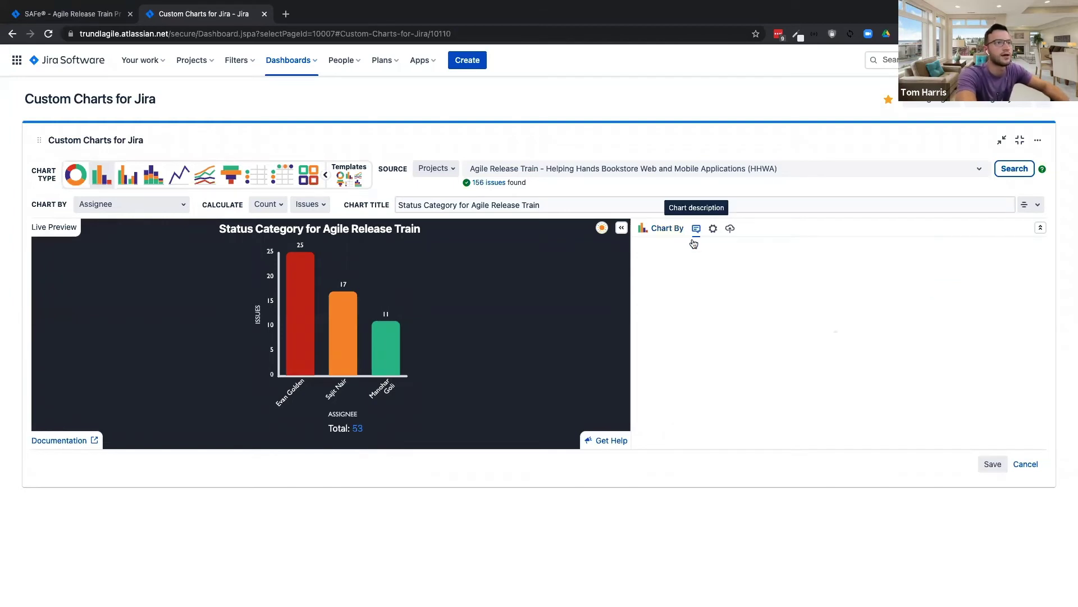
left_click(688, 293)
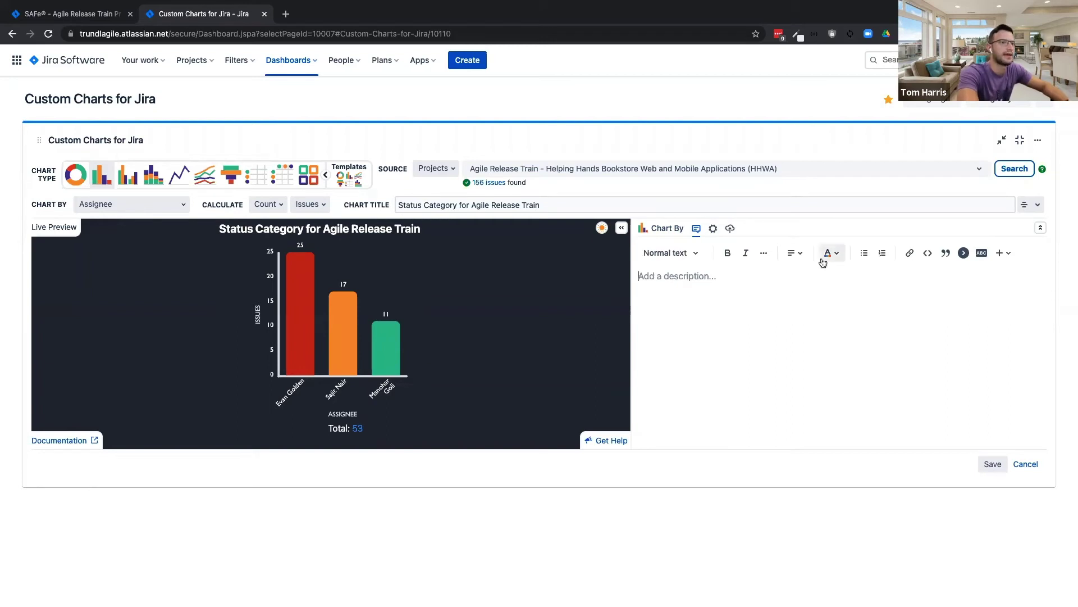
left_click(964, 253)
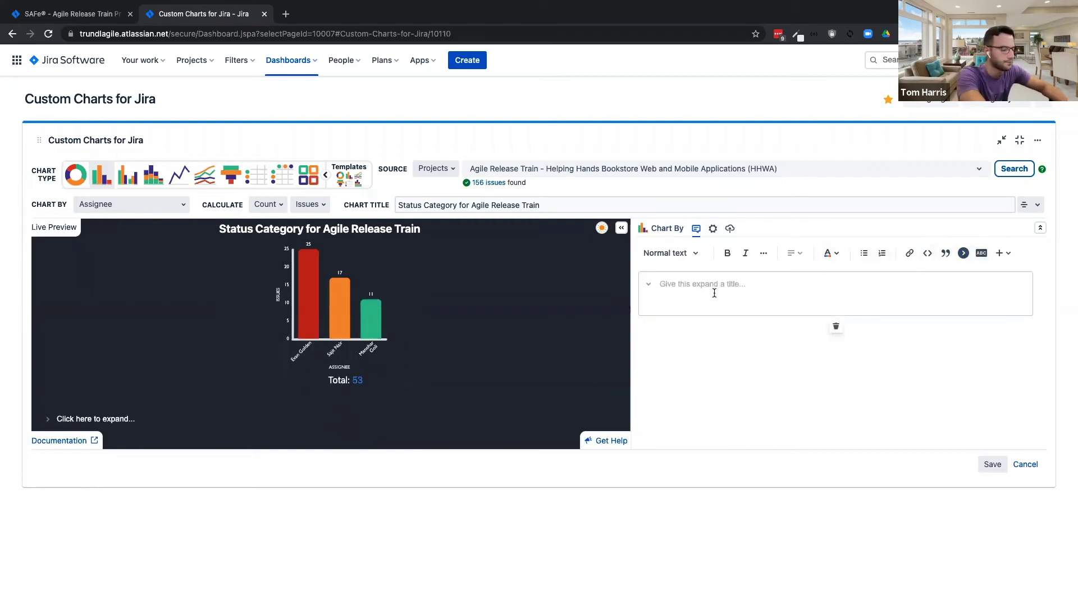
type("More infor")
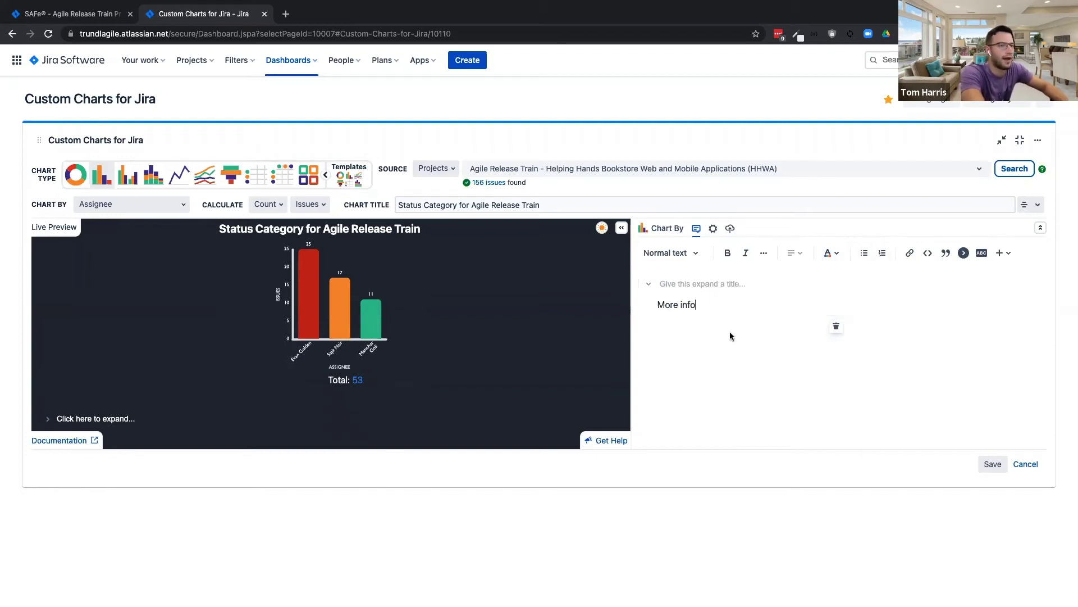
Step: Change the chart's calculation to the Average of Story Points
left_click(274, 212)
left_click(265, 224)
left_click(308, 204)
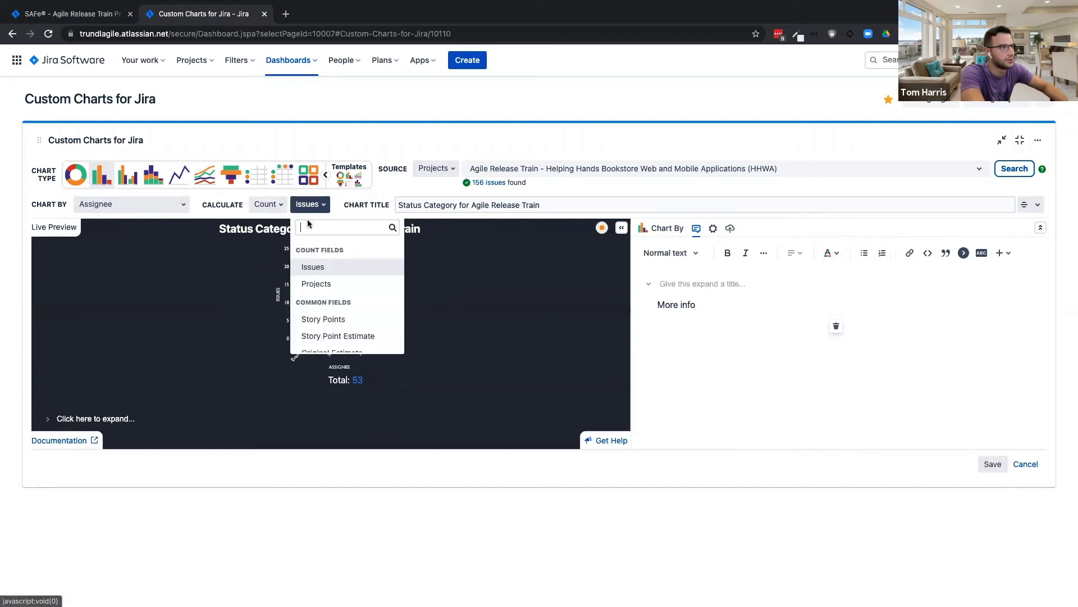
left_click(324, 319)
left_click(265, 205)
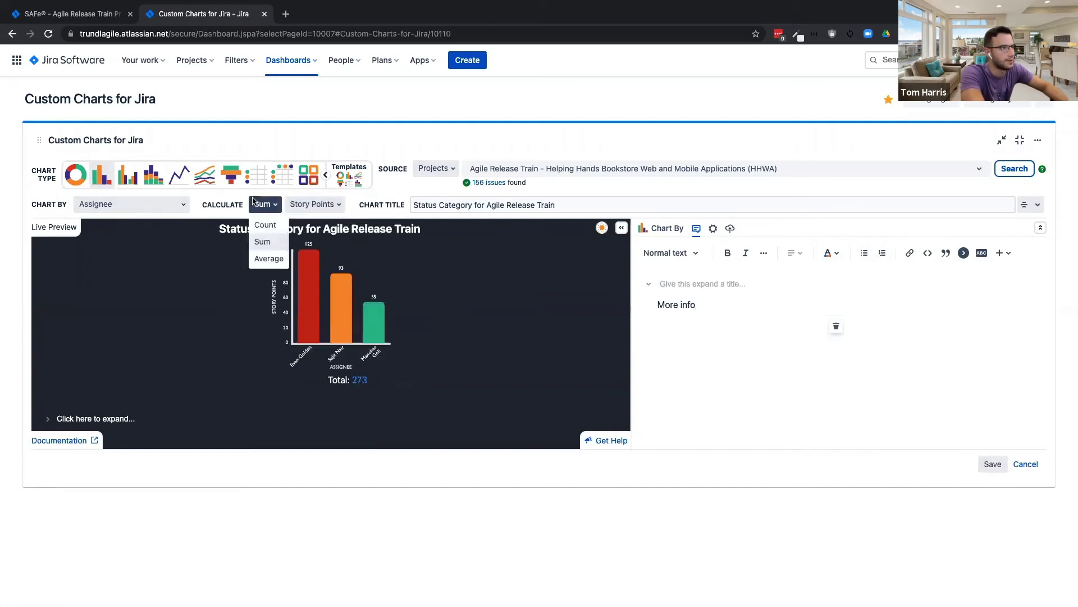
left_click(262, 242)
left_click(273, 259)
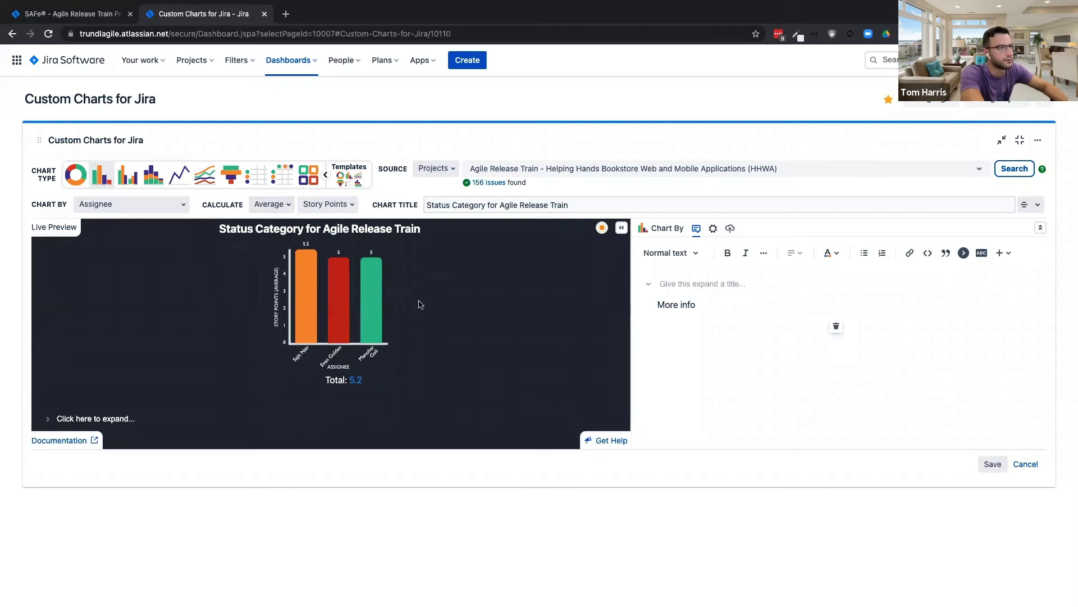
Step: Save the chart, open its expandable description and restore the gadget to its normal size on the dashboard
left_click(990, 464)
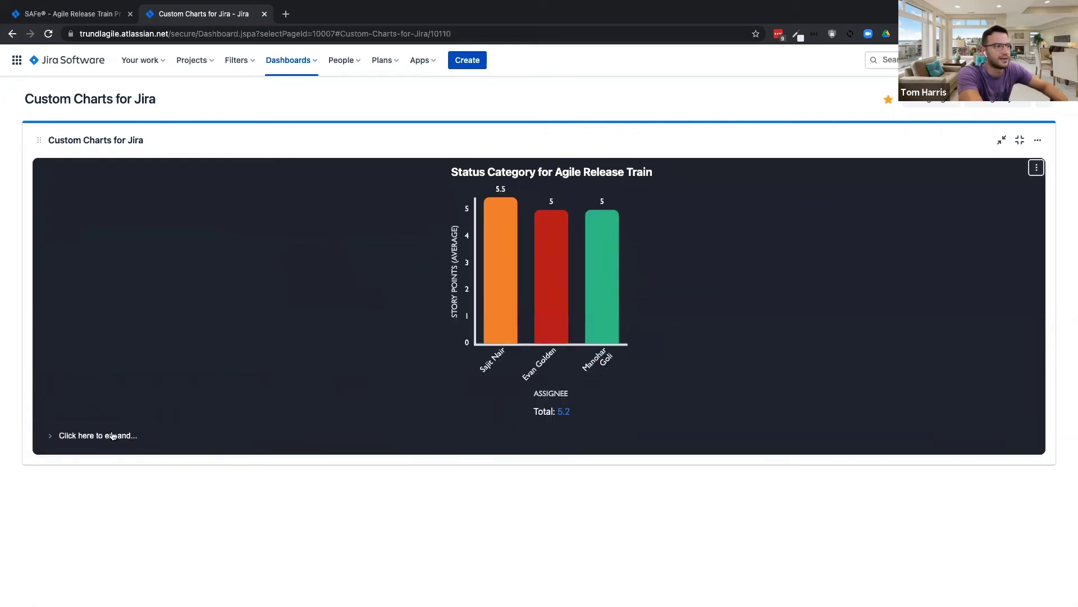
left_click(129, 442)
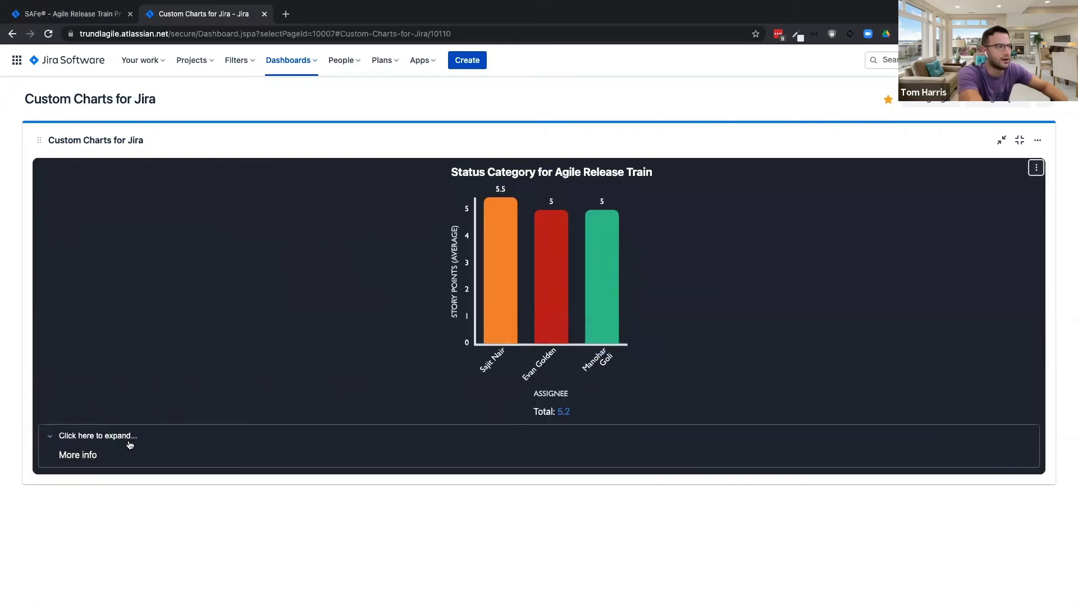
left_click(1020, 140)
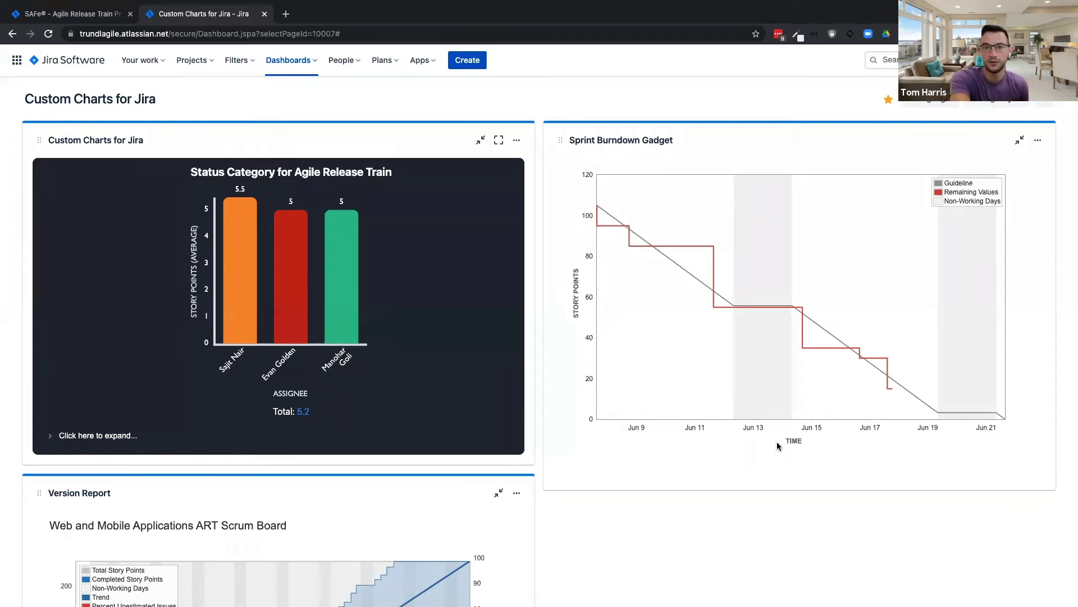
Step: Expand and collapse the bar chart's description section on the dashboard and look over the chart and its title
left_click(128, 440)
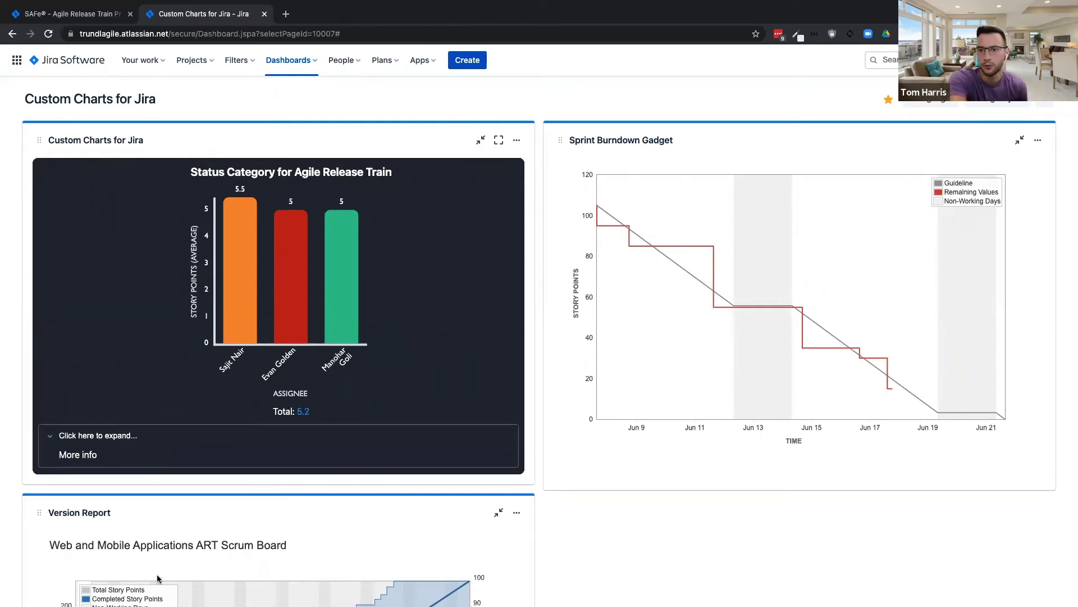
left_click(103, 437)
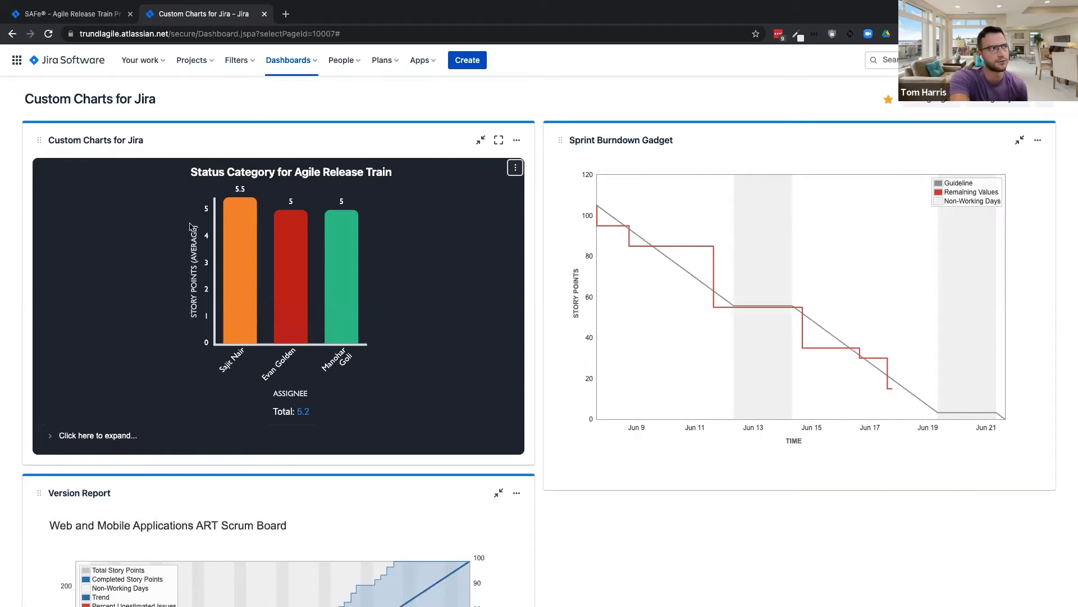
mouse_move(233, 228)
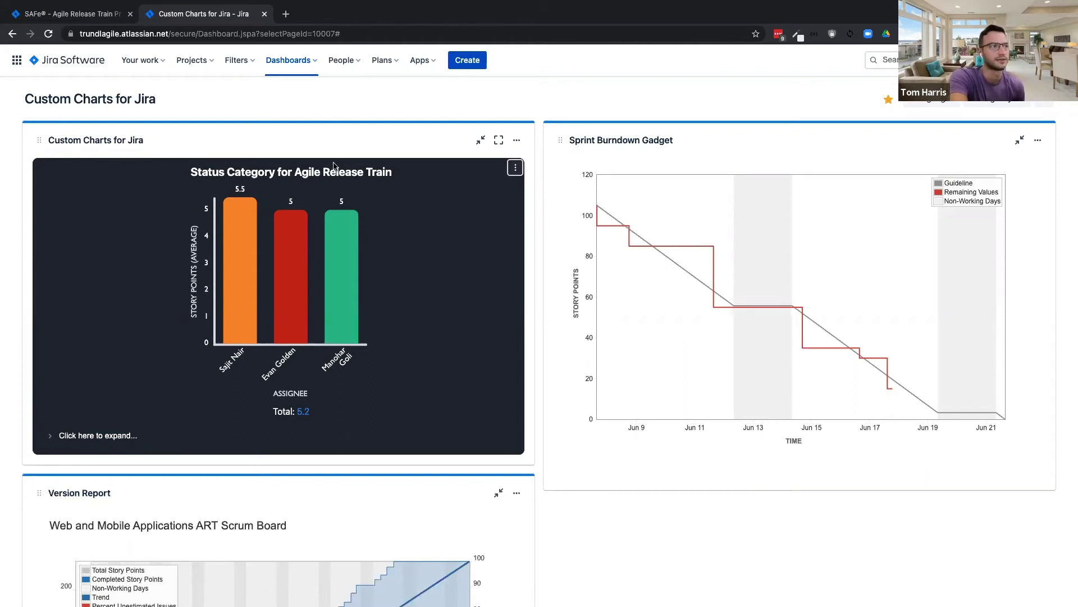
mouse_move(226, 170)
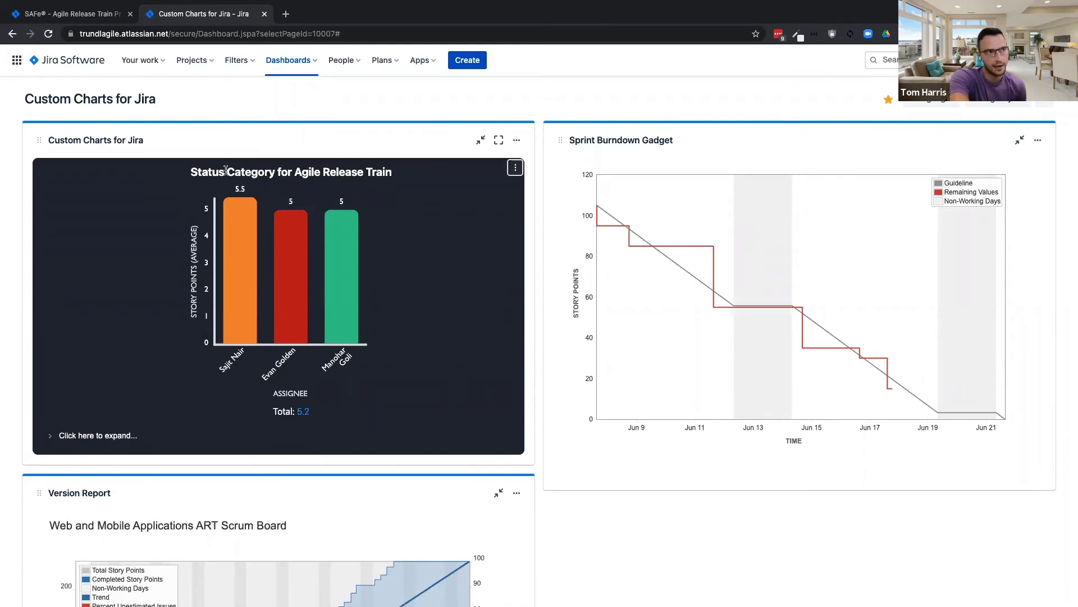
Step: Examine the tile chart of issues by estimated story points on the SAFe Agile Release Train dashboard
left_click(72, 17)
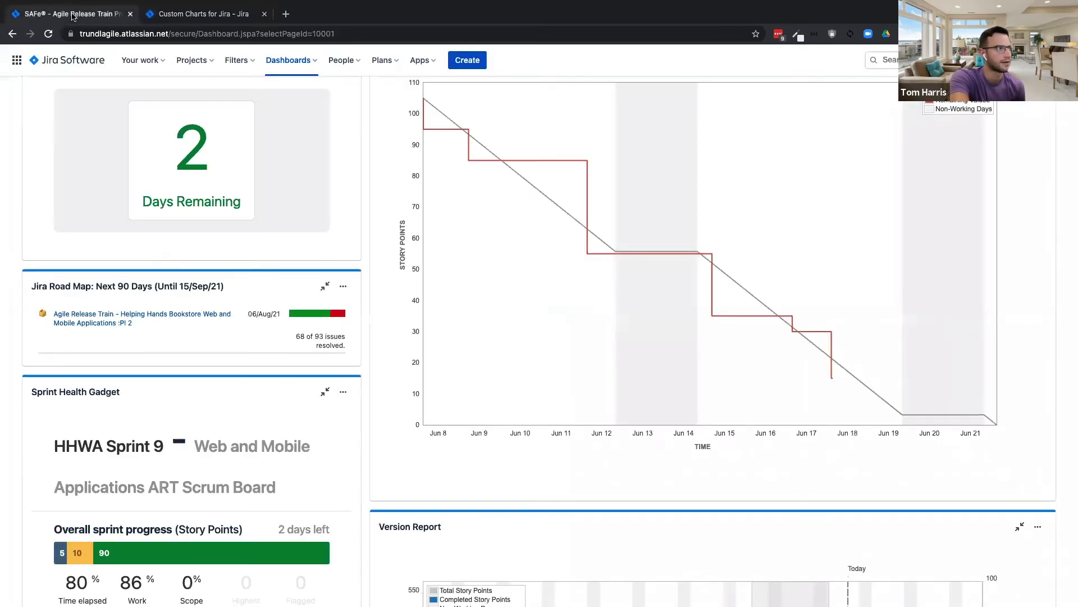
scroll(163, 256, "down", 5)
scroll(172, 261, "up", 1)
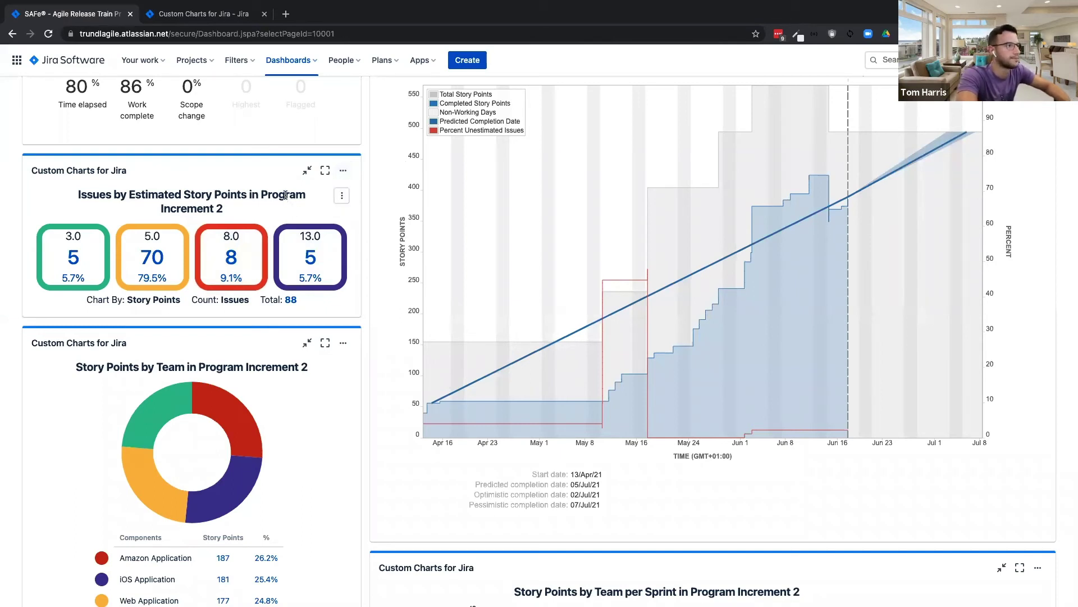
Step: Return to the Custom Charts for Jira dashboard, add another Custom Charts for Jira gadget and place it above the Sprint Burndown Gadget
left_click(205, 16)
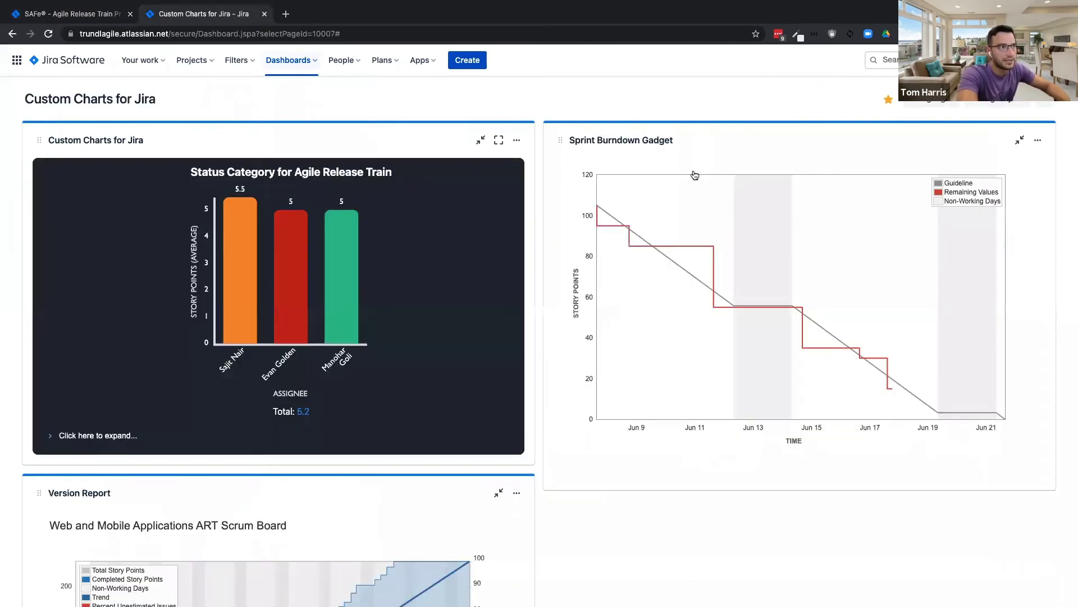
left_click(948, 109)
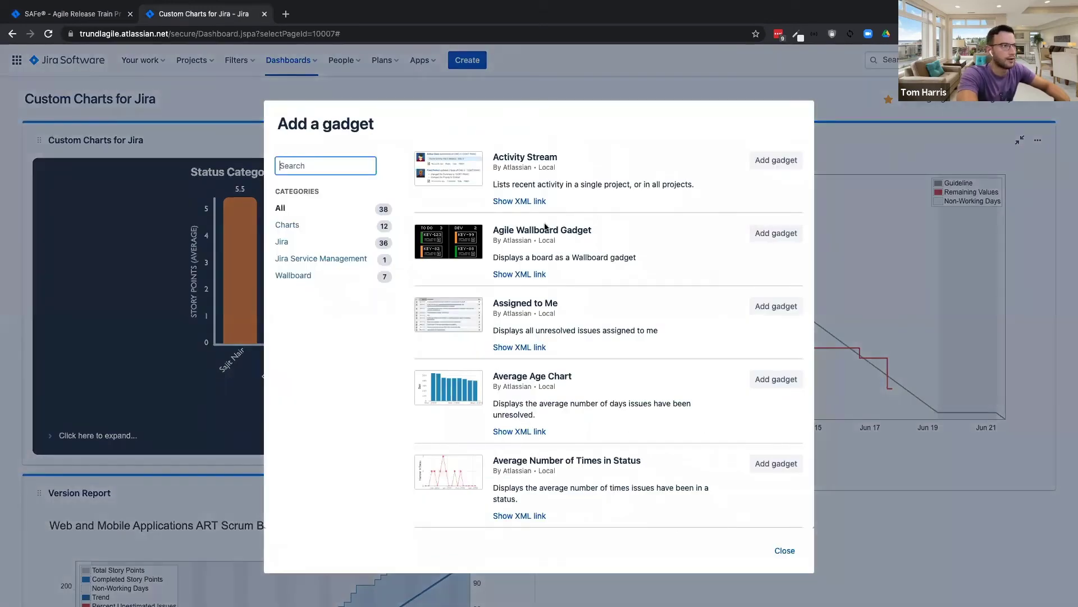
type("cus")
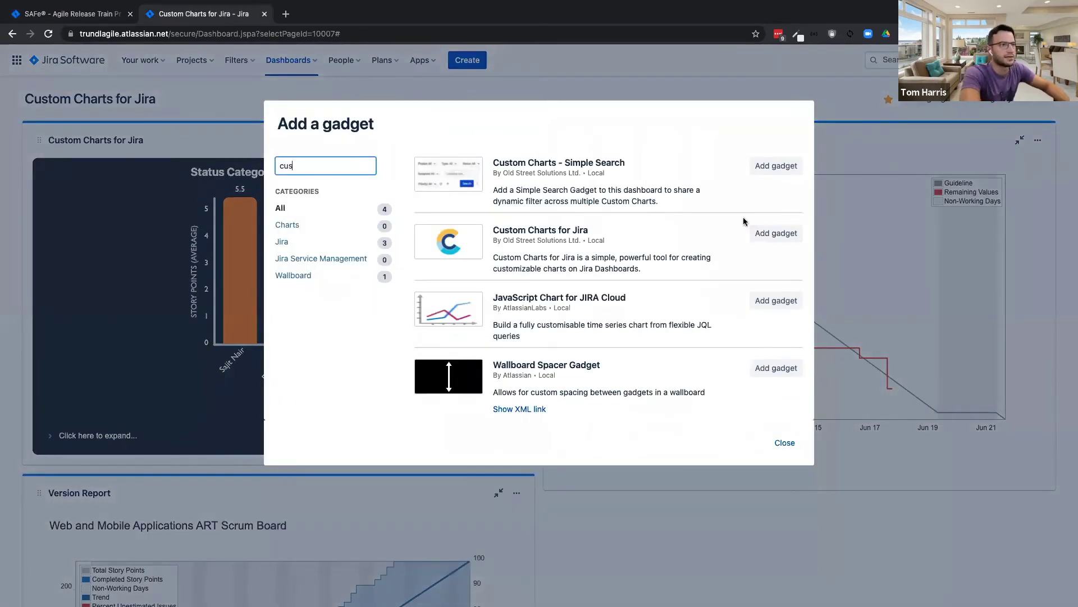
left_click(775, 234)
left_click(784, 443)
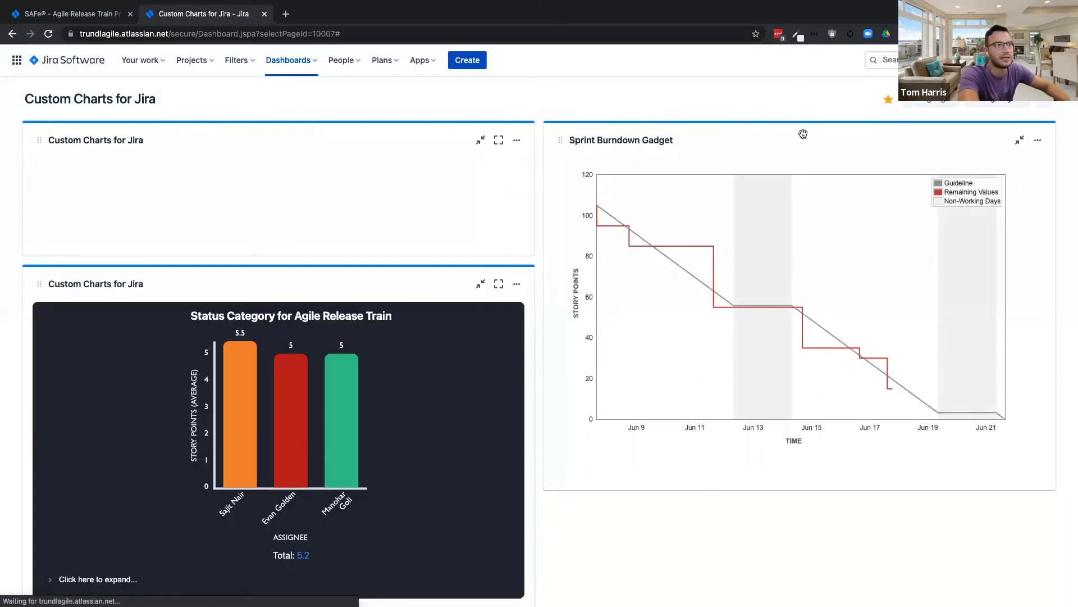
left_click_drag(330, 135, 770, 137)
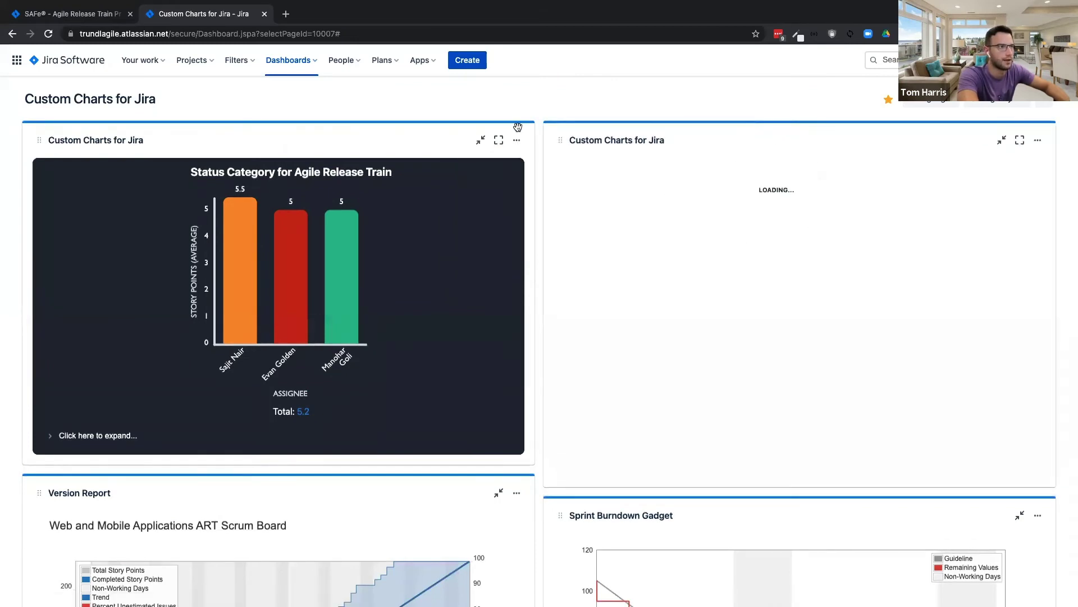
Step: Reopen the assignee bar chart for editing, clear its chart title and save it
left_click(517, 139)
left_click(397, 224)
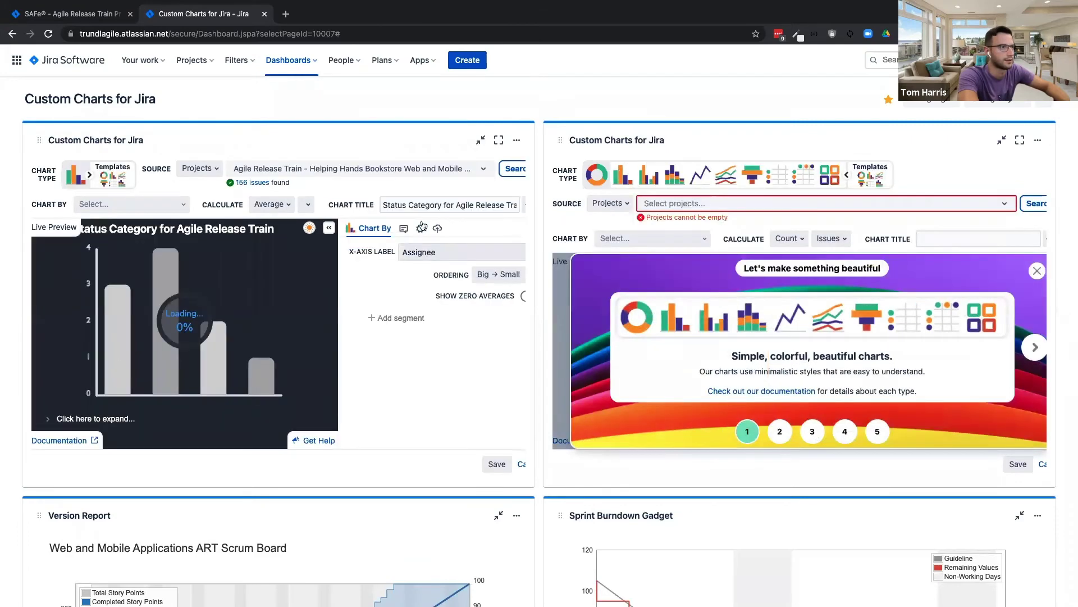
triple_click(441, 206)
key("BackSpace")
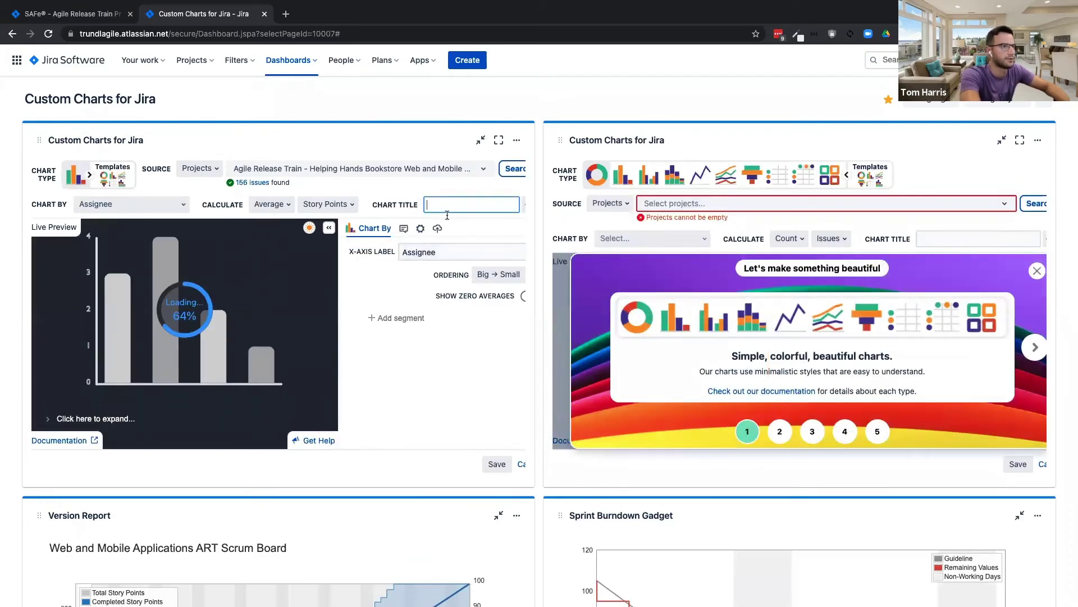
left_click(366, 273)
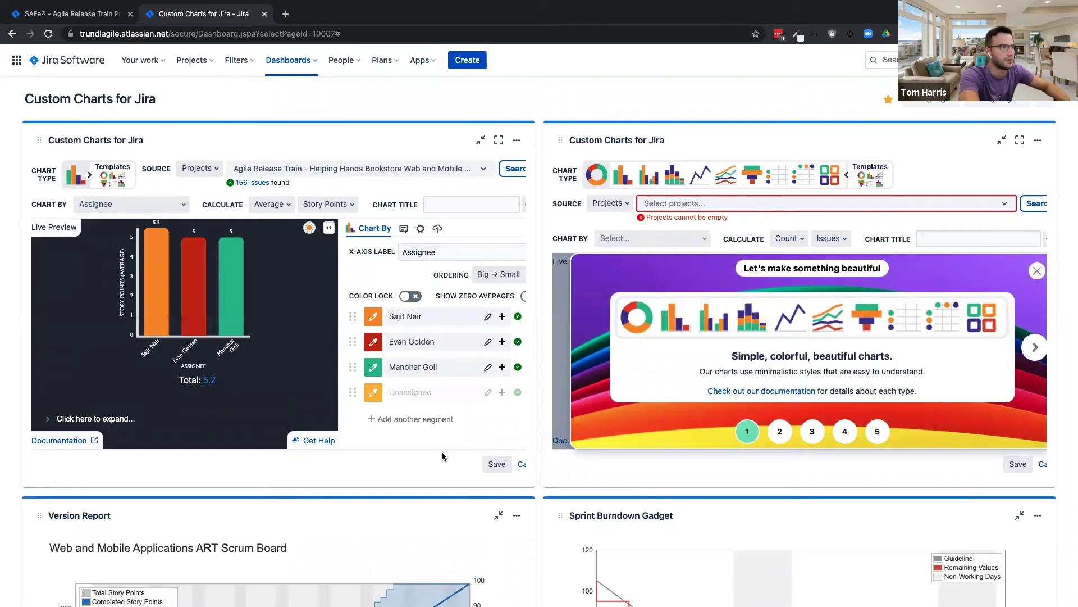
left_click(495, 465)
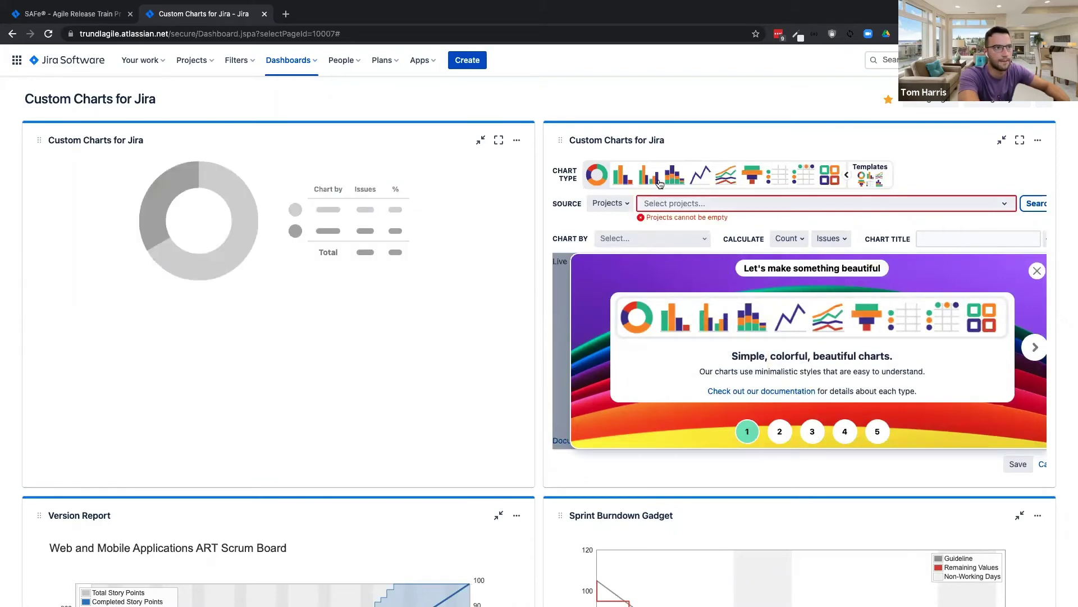
Step: Set up the new gadget as a tile chart of the Agile Release Train project (HHWA), charted by Story Points with a Count of Issues
left_click(682, 204)
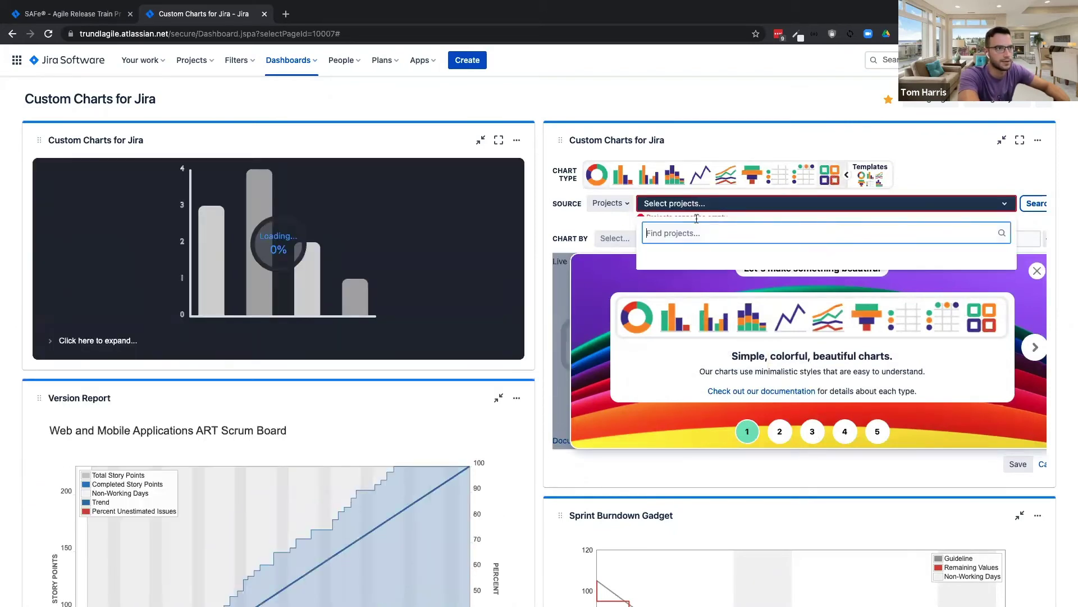
left_click(685, 272)
left_click(613, 241)
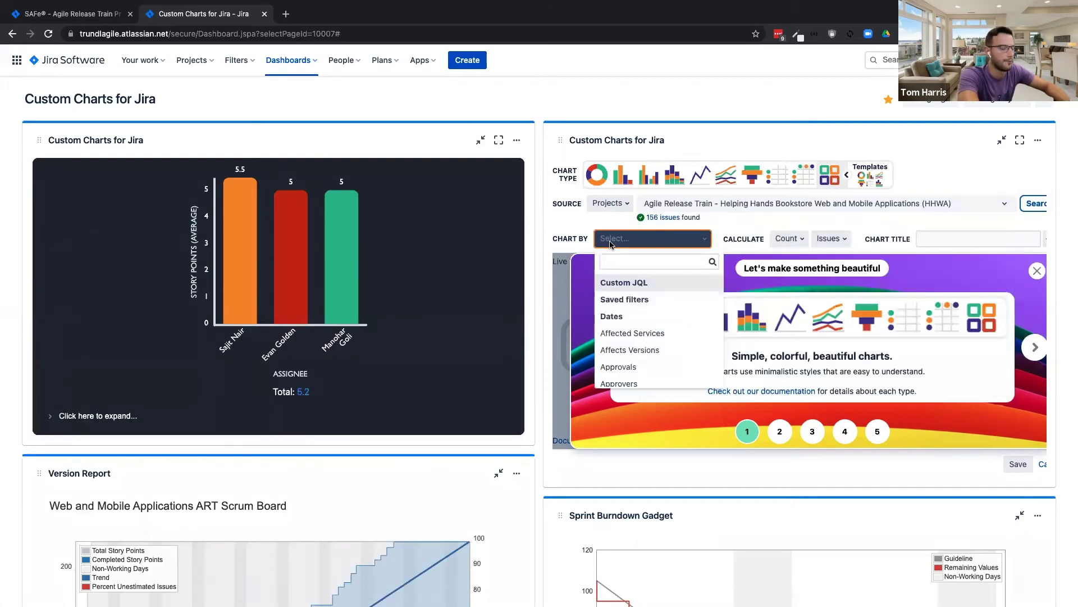
type("story")
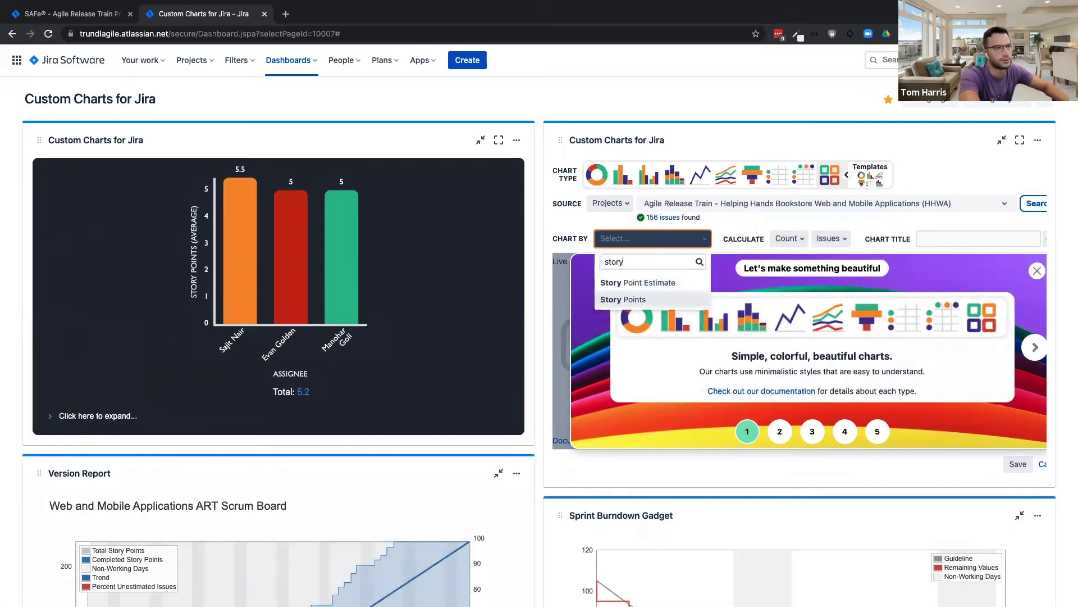
left_click(623, 299)
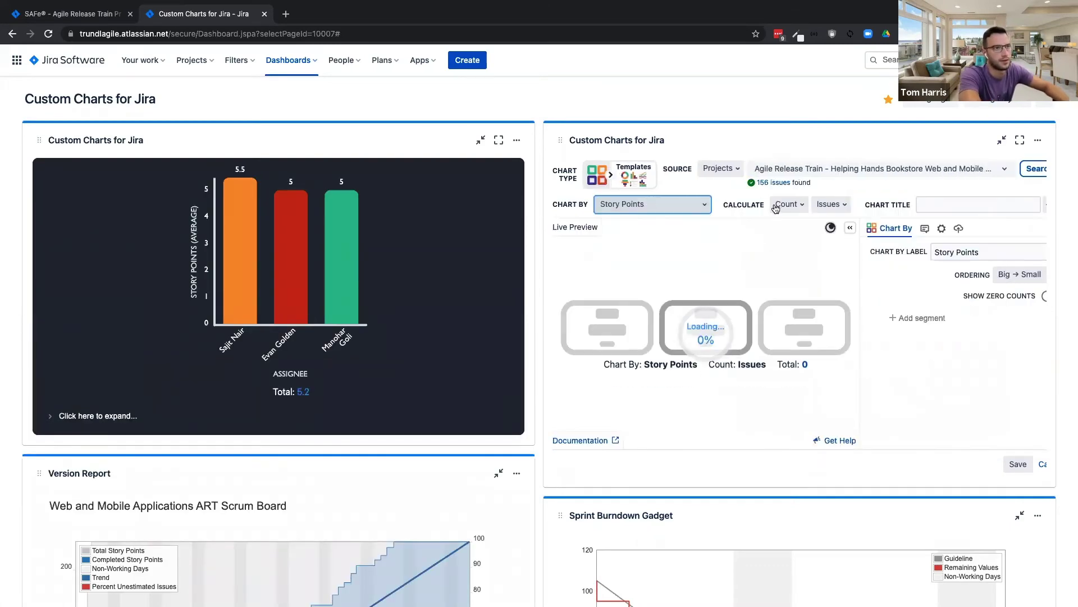
left_click(779, 207)
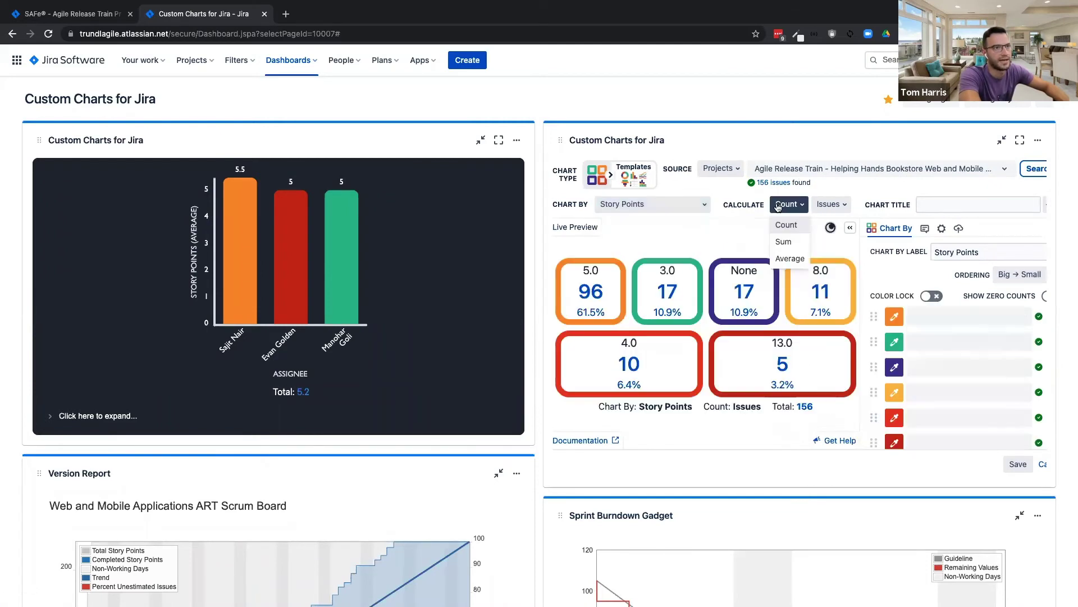
left_click(736, 225)
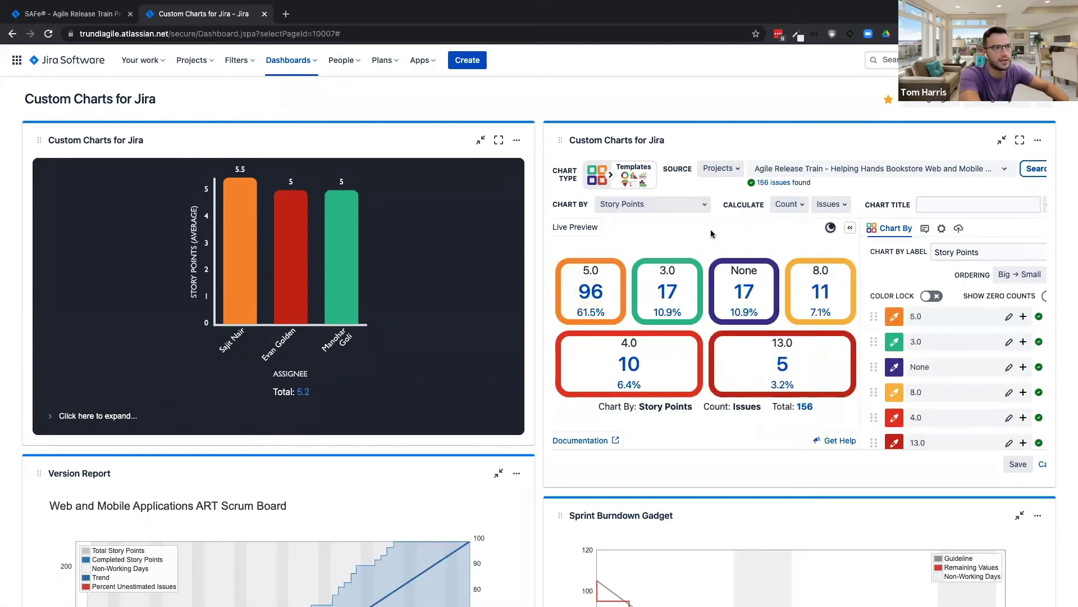
Step: Hide the None segment in the story points tile chart
scroll(711, 234, "right", 1)
scroll(712, 234, "left", 1)
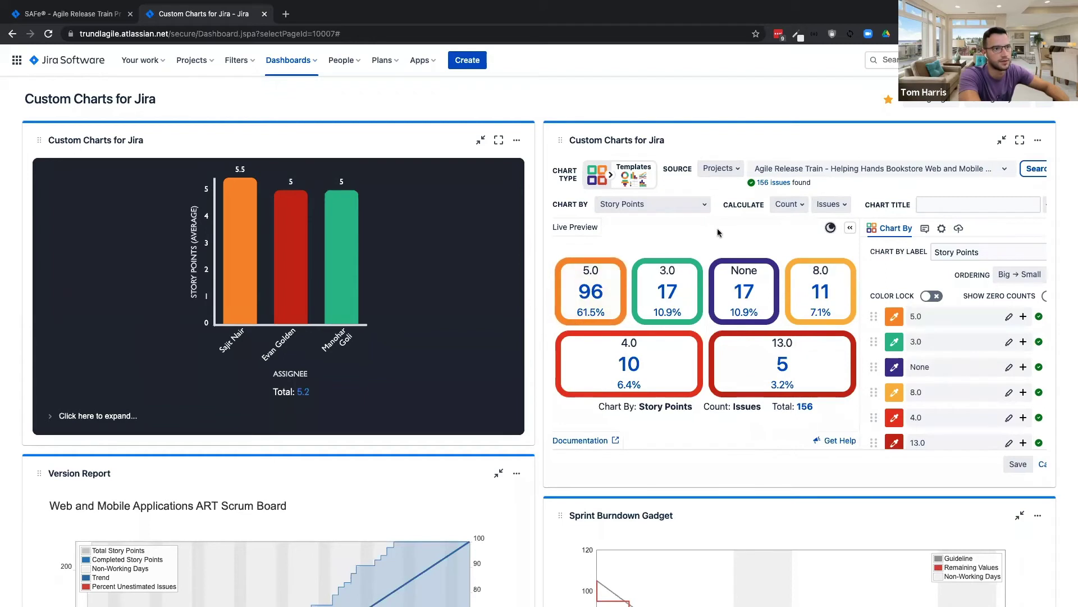
scroll(736, 239, "right", 1)
scroll(955, 337, "down", 1)
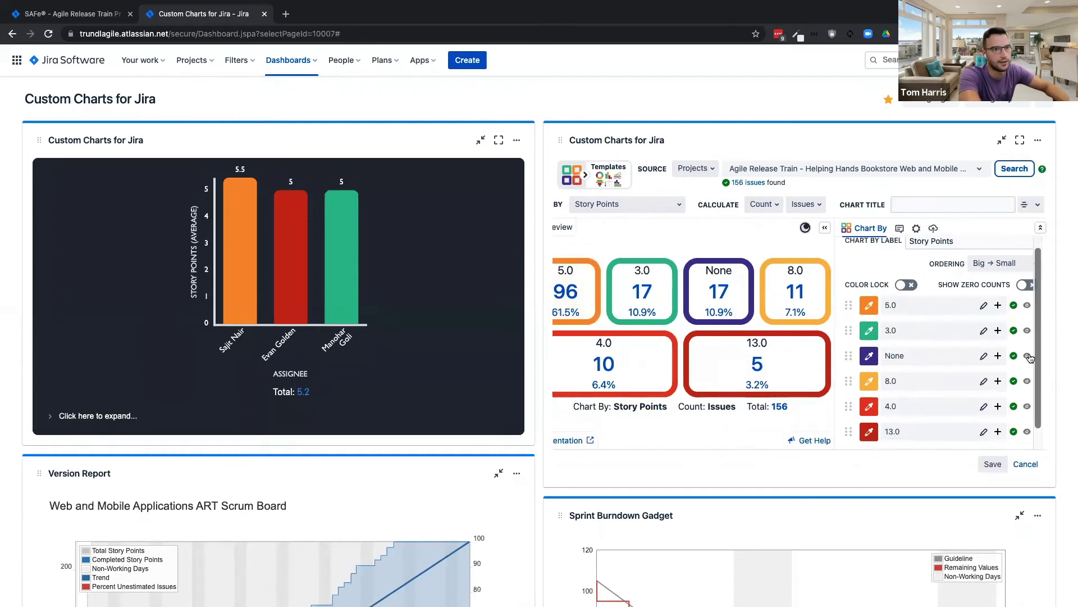
left_click(1028, 356)
scroll(905, 346, "down", 1)
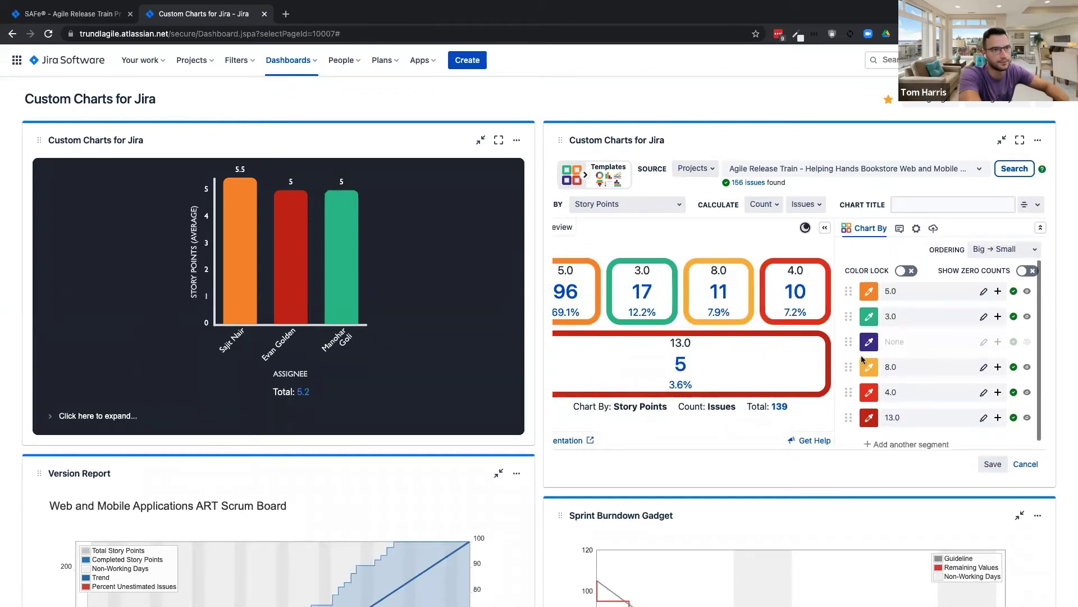
Step: Reorder the story points tiles ascending as 3.0, 4.0, 5.0, 8.0 and 13.0, placing the hidden None segment last
left_click_drag(849, 318, 849, 290)
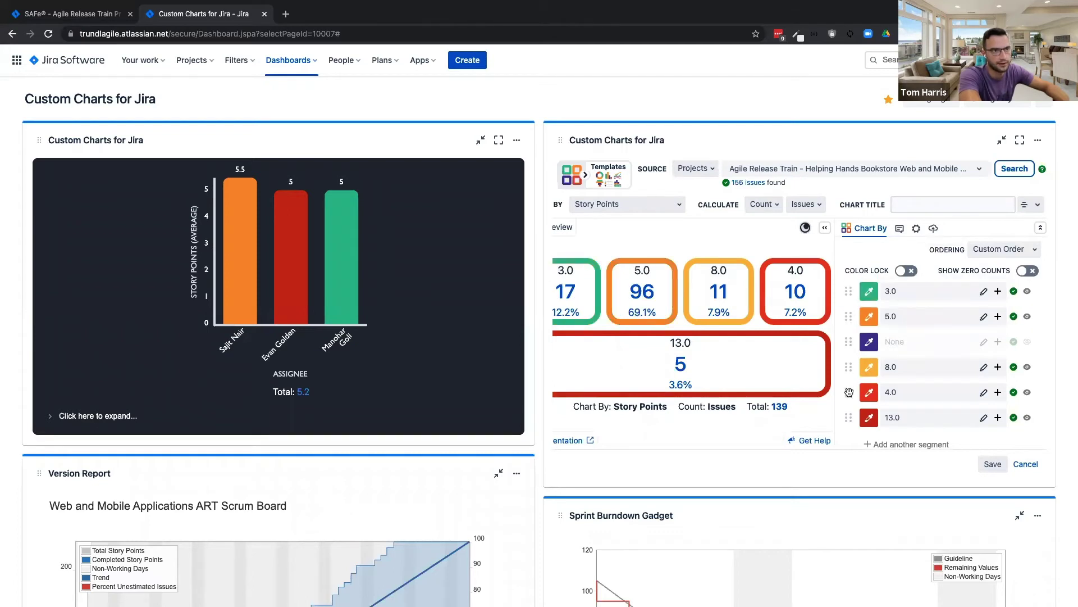
left_click_drag(849, 392, 850, 312)
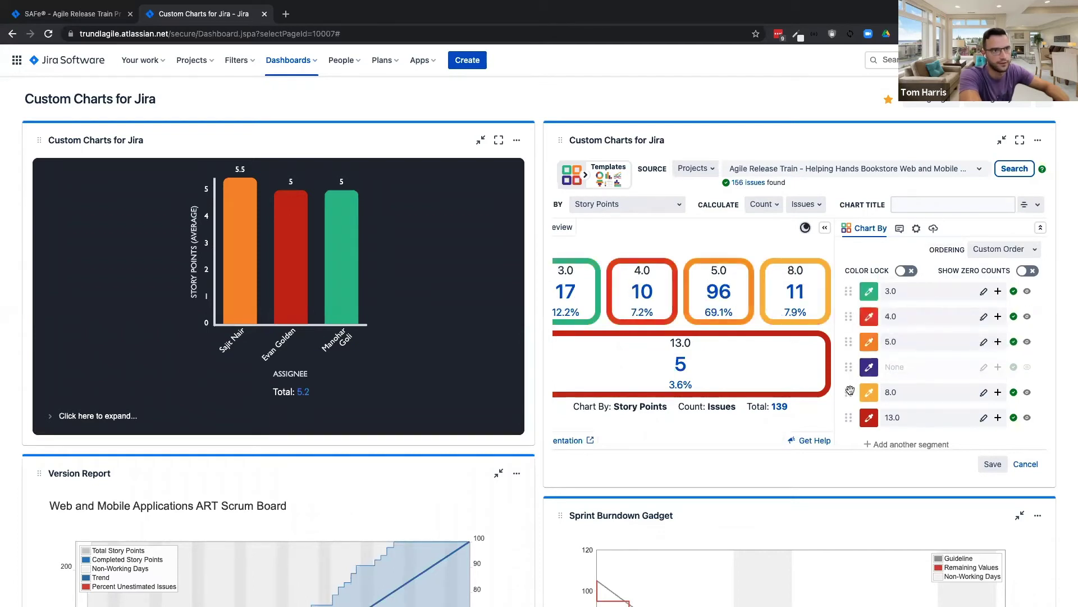
left_click_drag(850, 391, 850, 355)
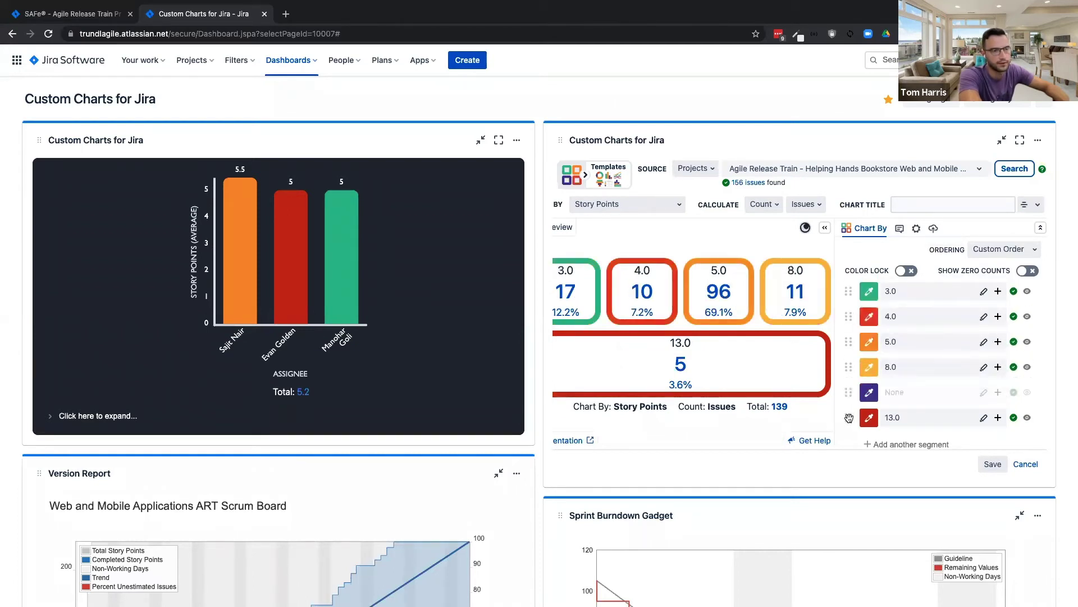
left_click_drag(849, 417, 850, 392)
scroll(878, 289, "left", 2)
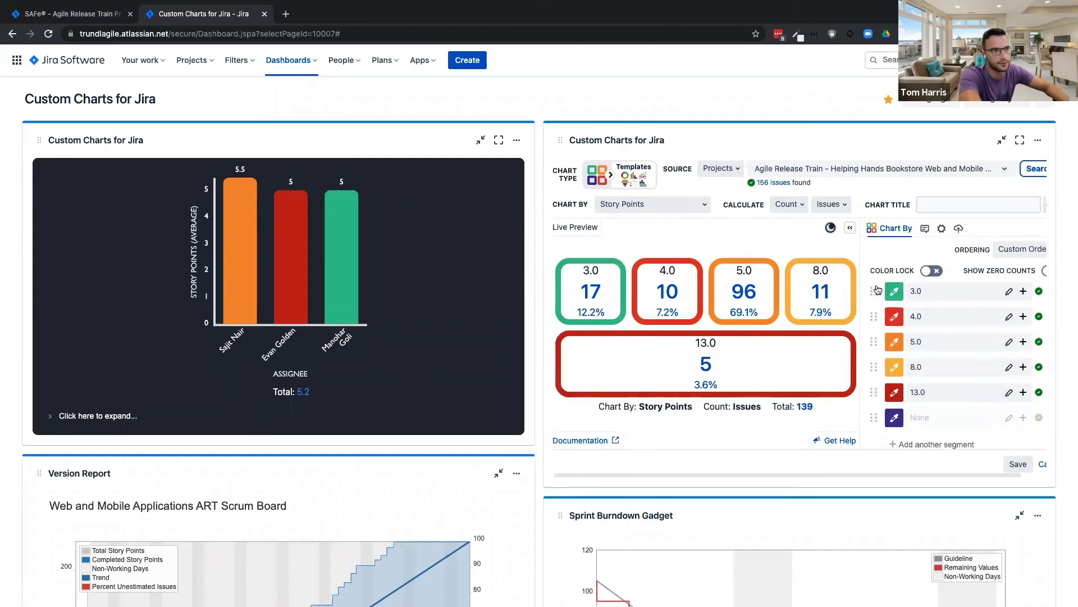
Step: Look over the tile chart's options, switch the chart to dark mode and save the gadget
left_click(941, 228)
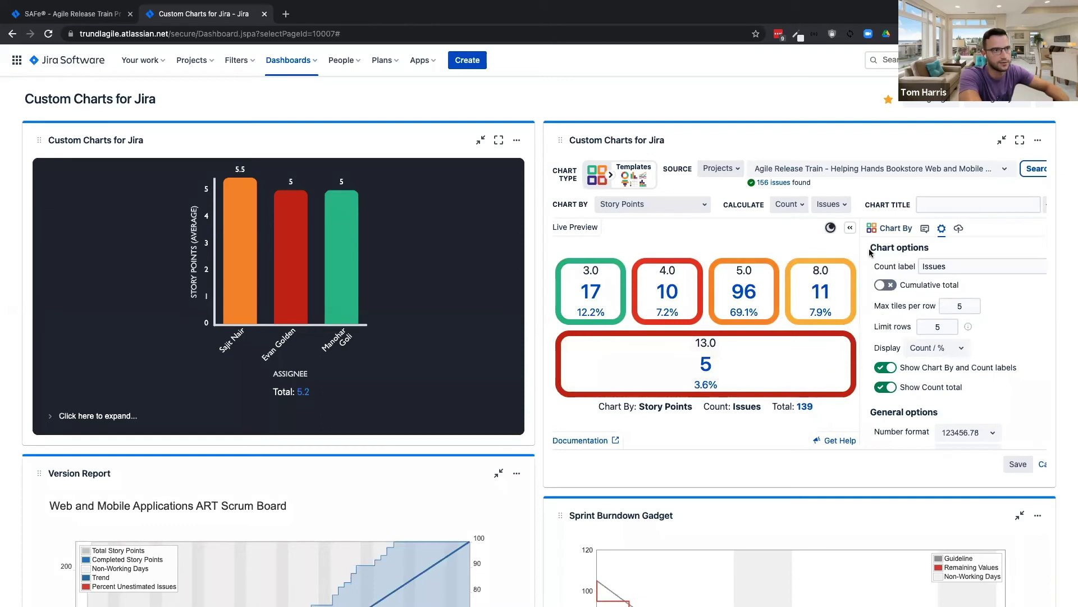
left_click(830, 228)
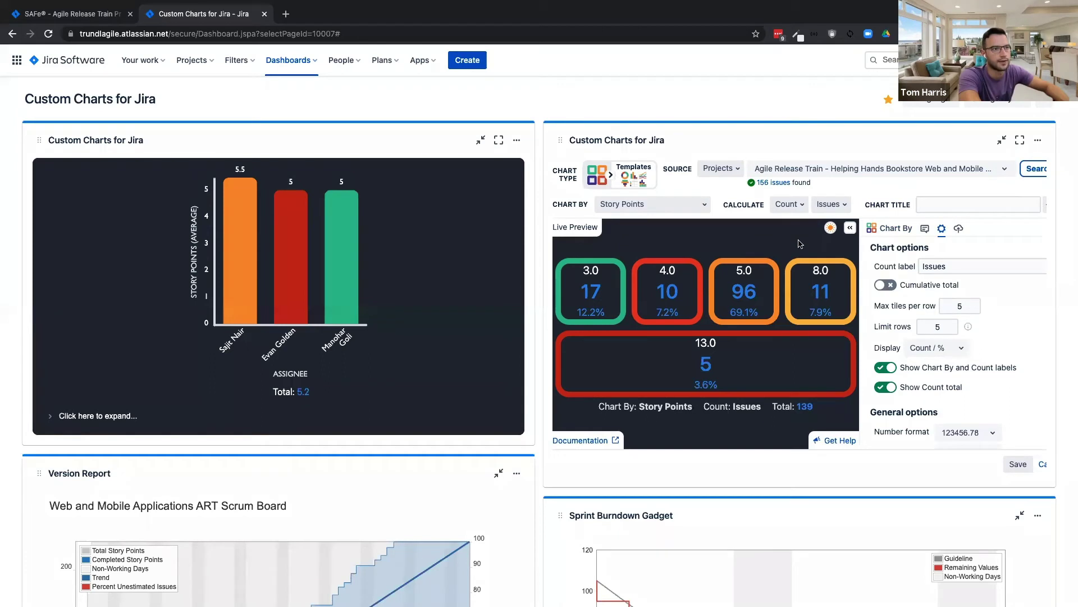
left_click(1018, 465)
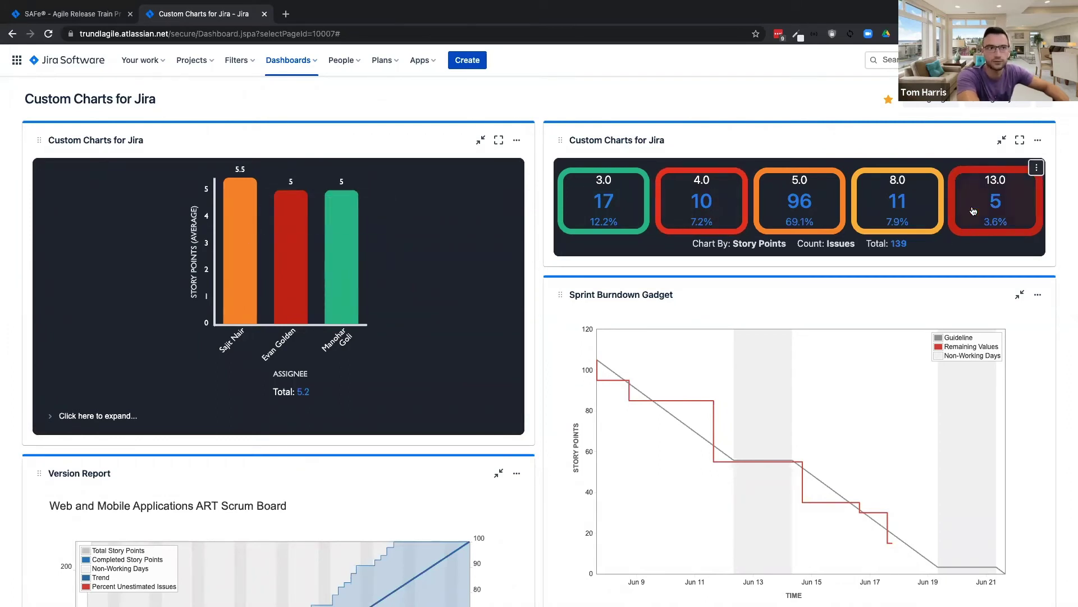
Step: Find the Custom Charts - Simple Search gadget and add it to the dashboard
left_click(932, 104)
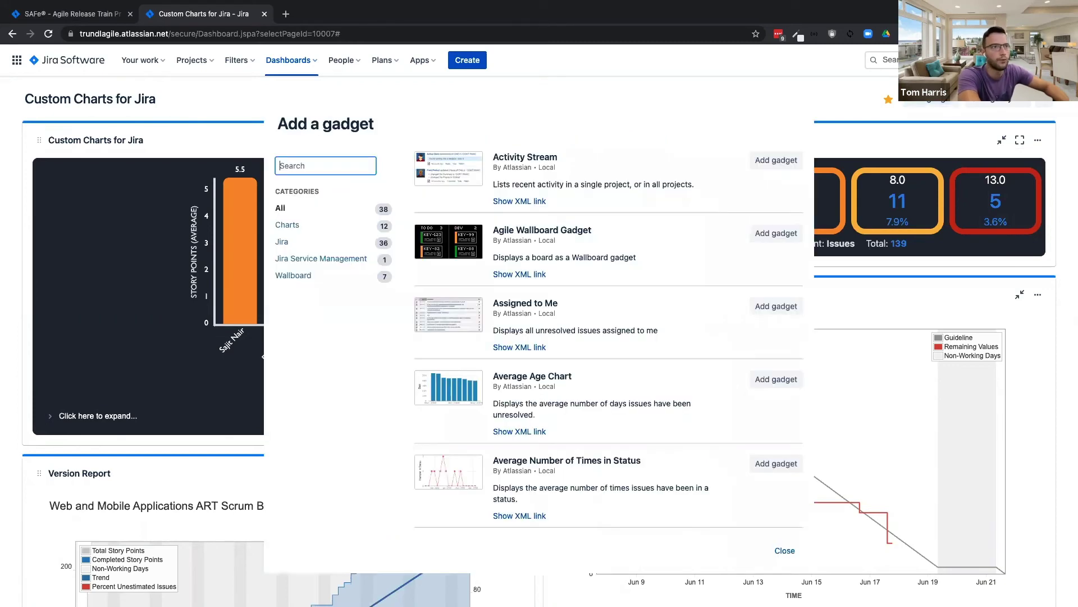
type("sim")
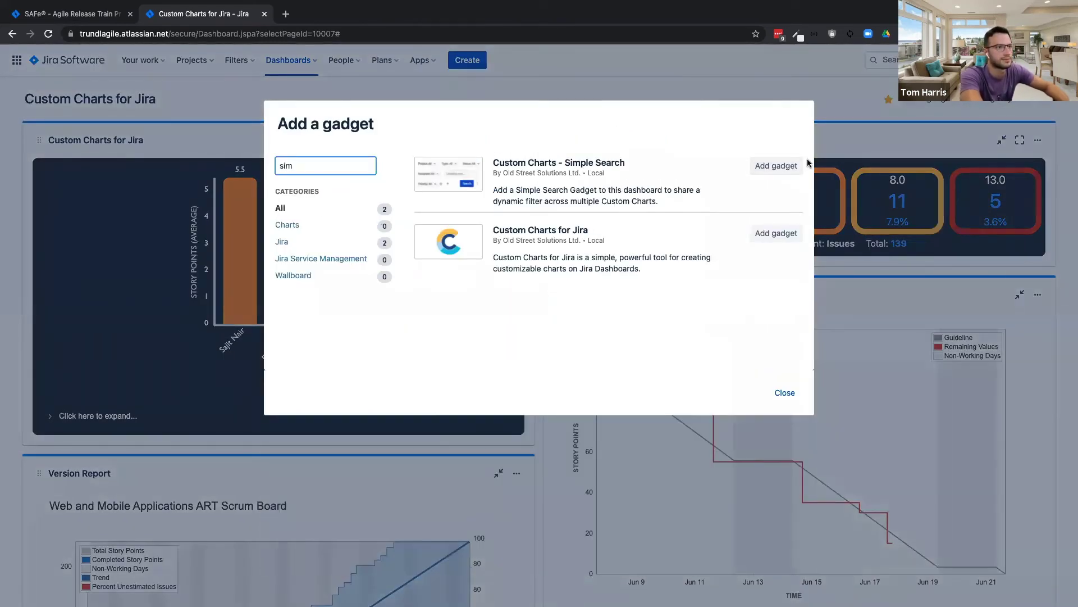
left_click(792, 166)
left_click(785, 394)
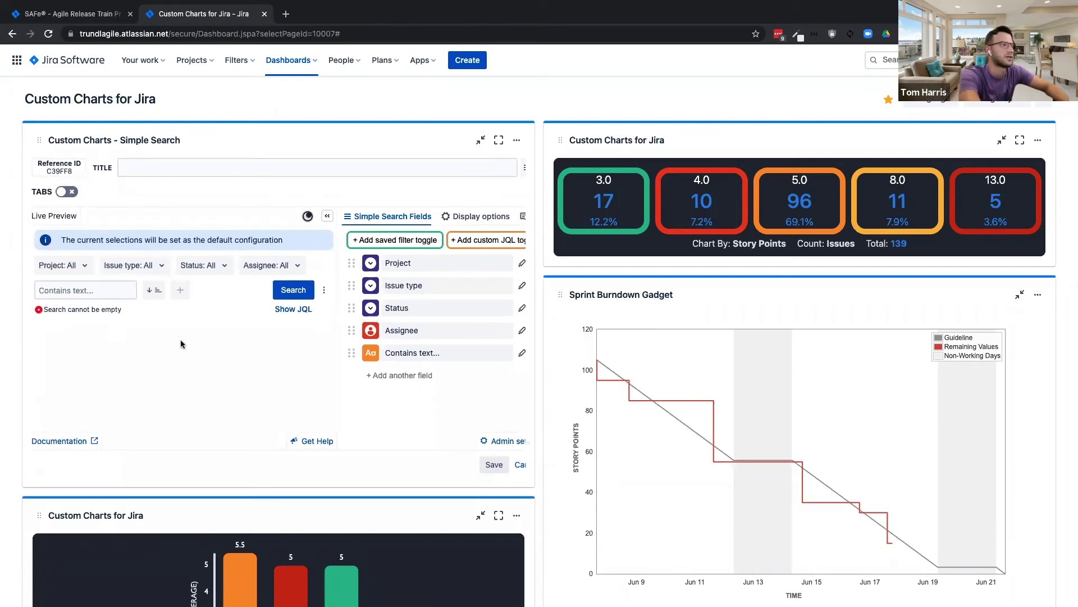
Step: Set the Simple Search gadget's default project to Agile Release Train
left_click(55, 265)
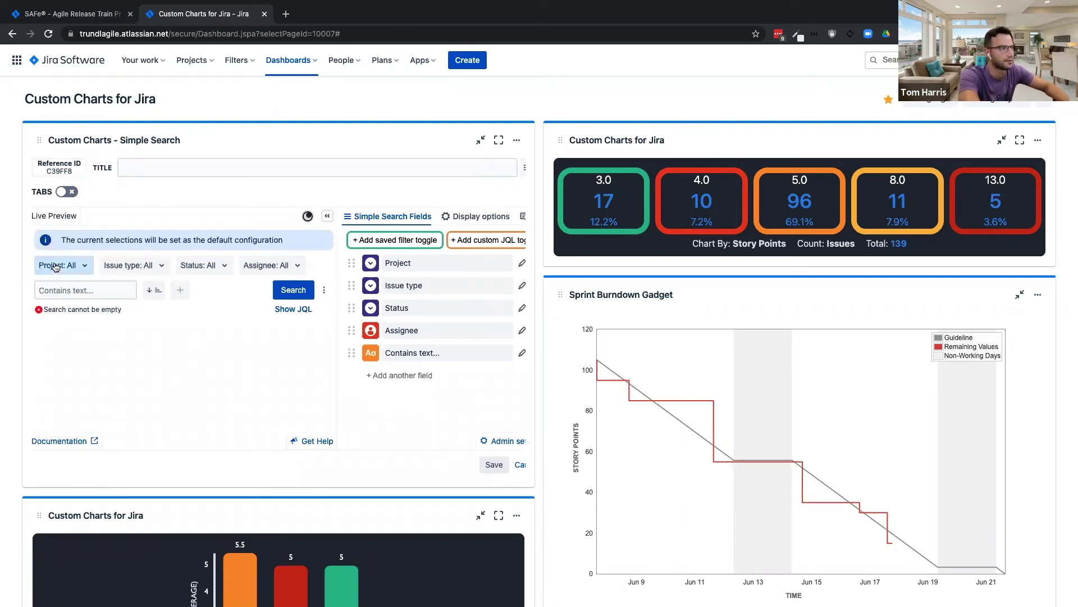
left_click(85, 332)
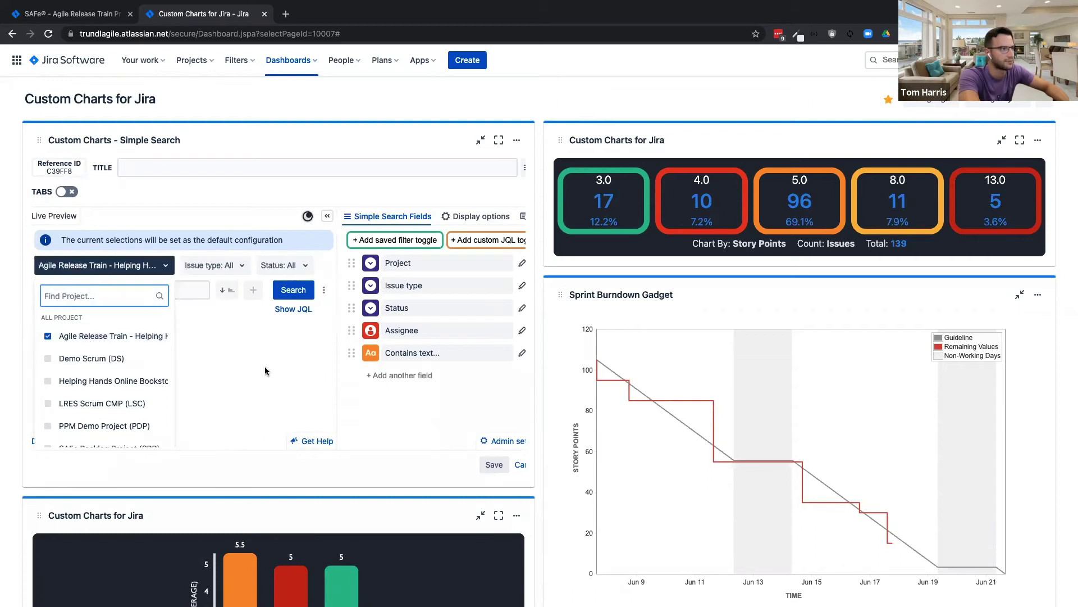
left_click(264, 367)
scroll(255, 353, "right", 2)
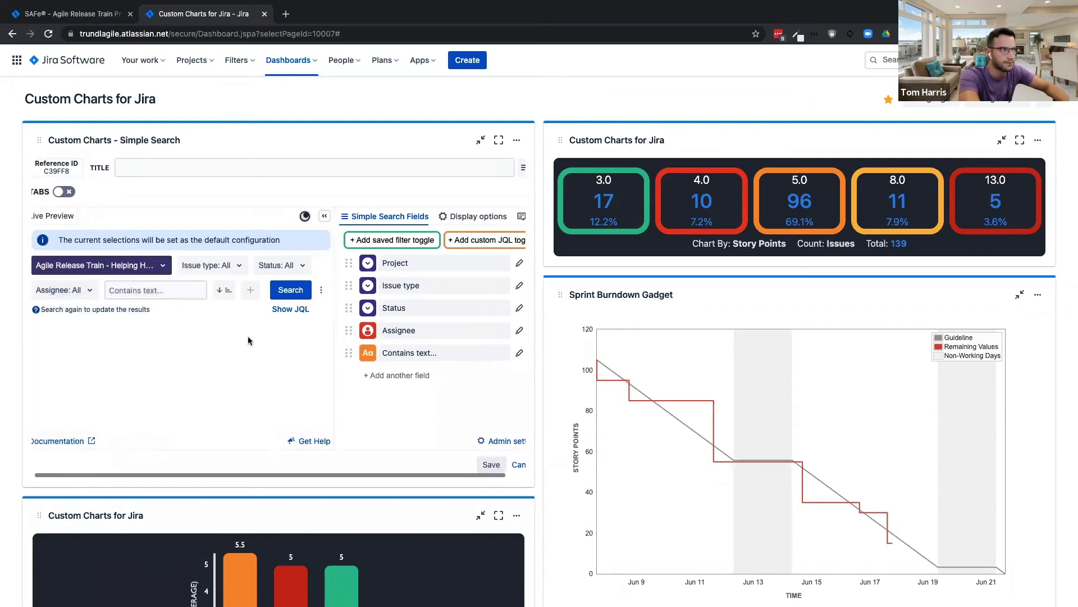
scroll(249, 341, "left", 2)
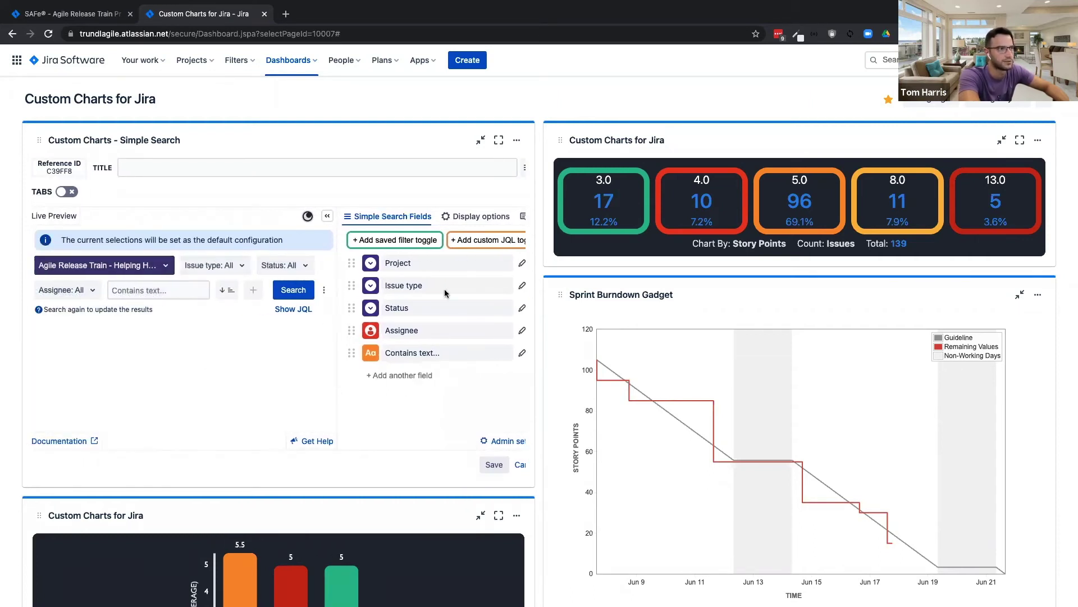
Step: Try adding a saved filter toggle and a custom JQL toggle to the Simple Search fields, deleting each one again
scroll(388, 327, "right", 3)
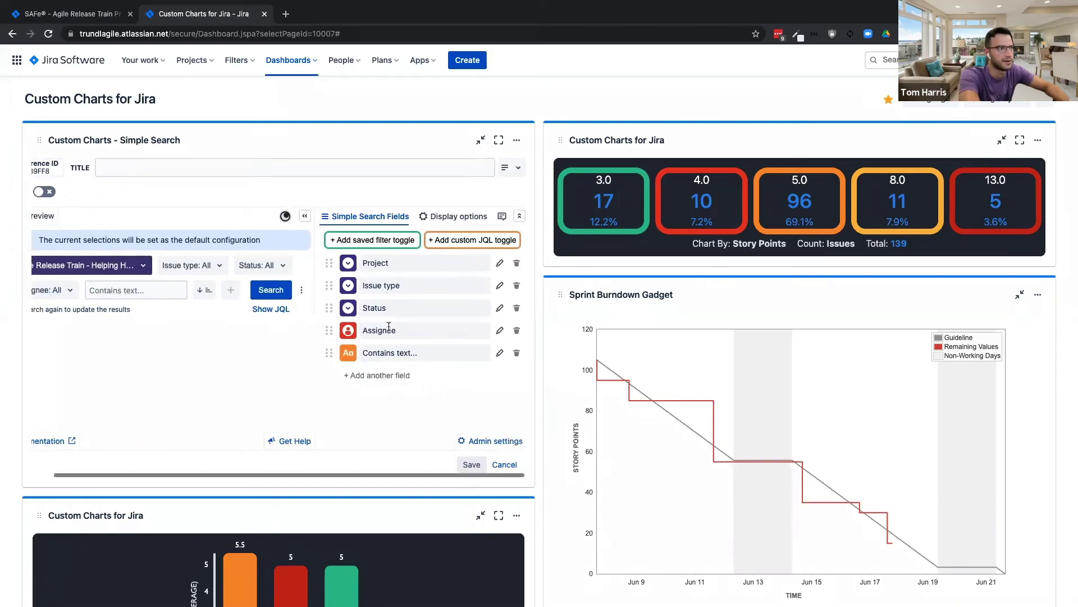
left_click(418, 242)
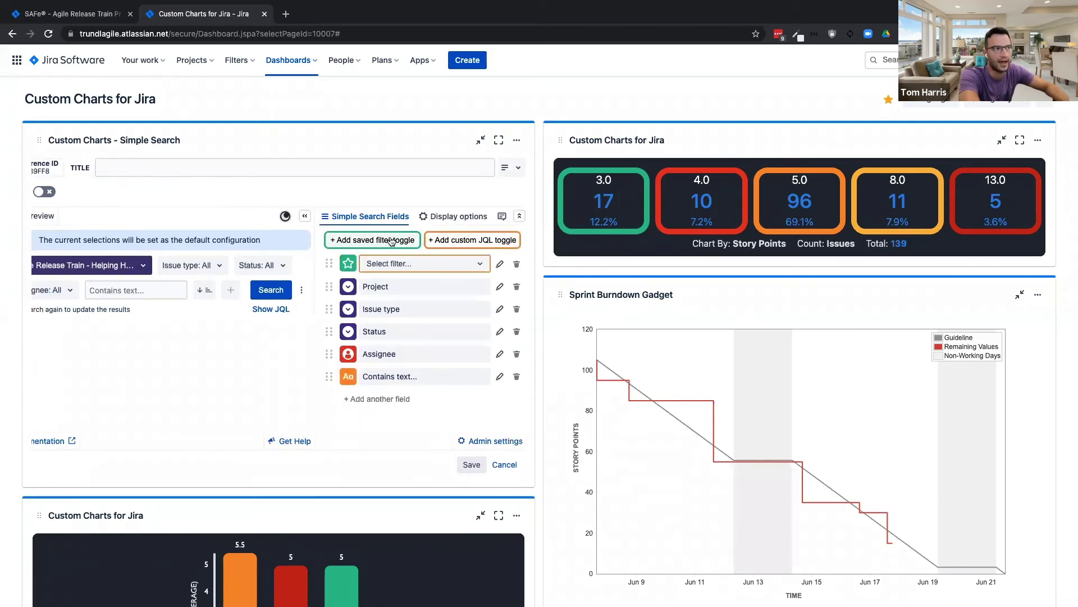
scroll(348, 284, "left", 1)
scroll(348, 283, "right", 1)
left_click(517, 263)
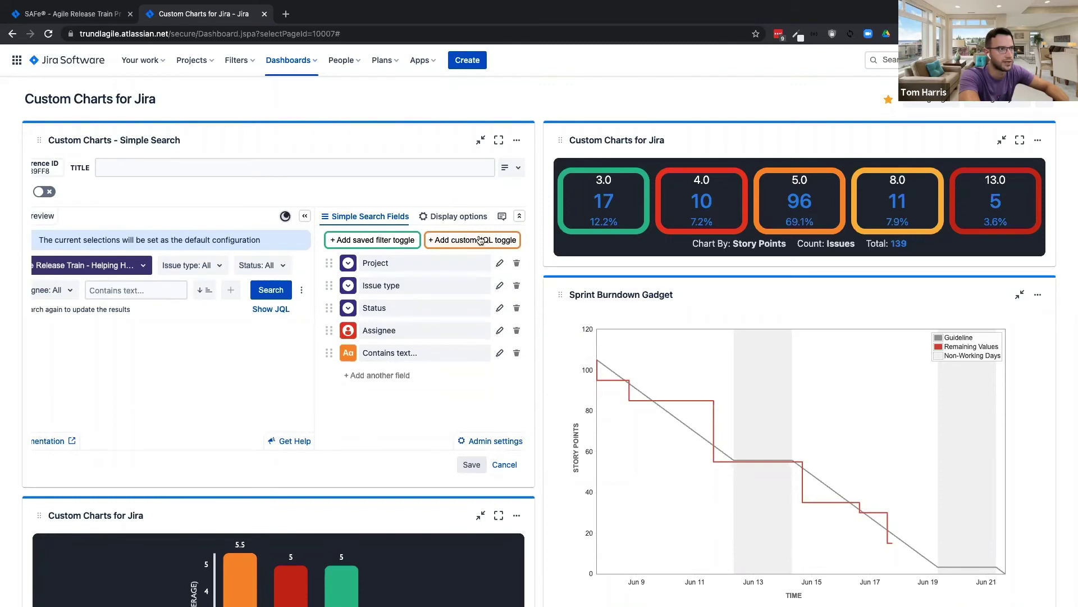
left_click(473, 240)
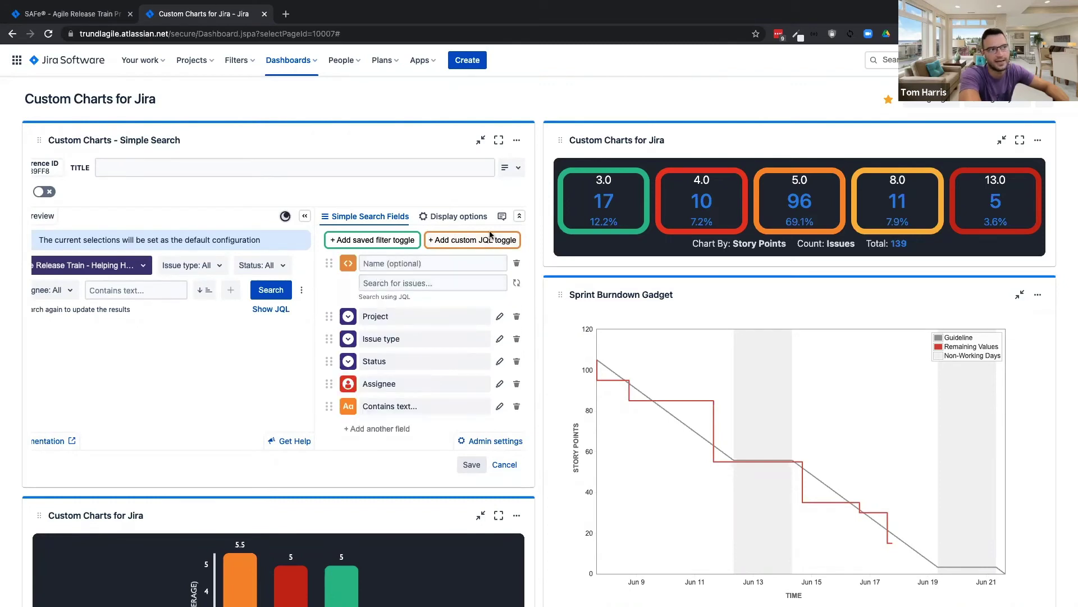
left_click(517, 263)
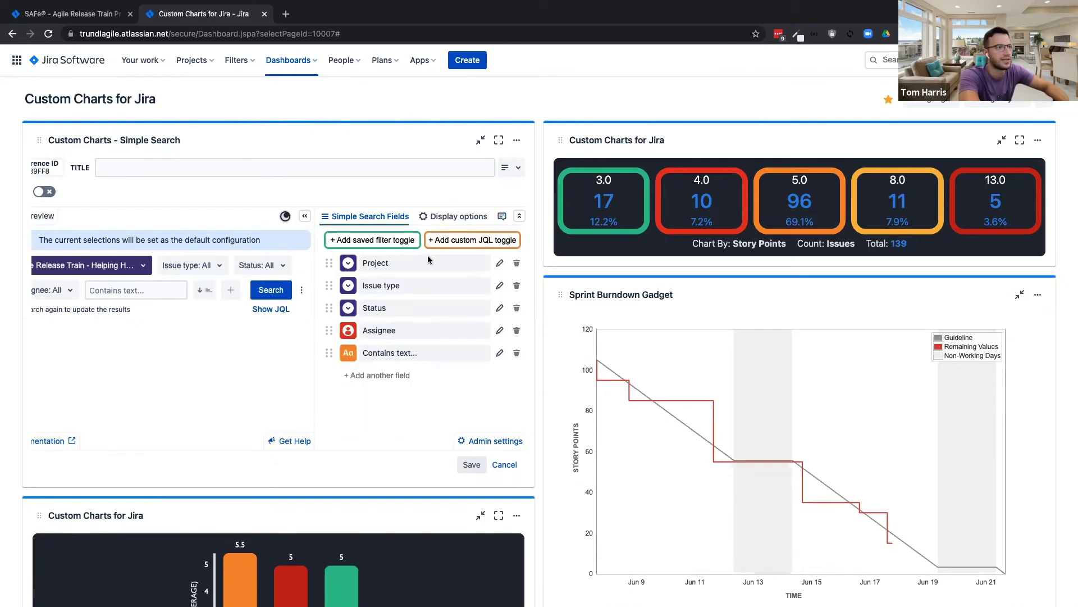
Step: Switch the Simple Search gadget to dark mode and save it
scroll(452, 322, "left", 1)
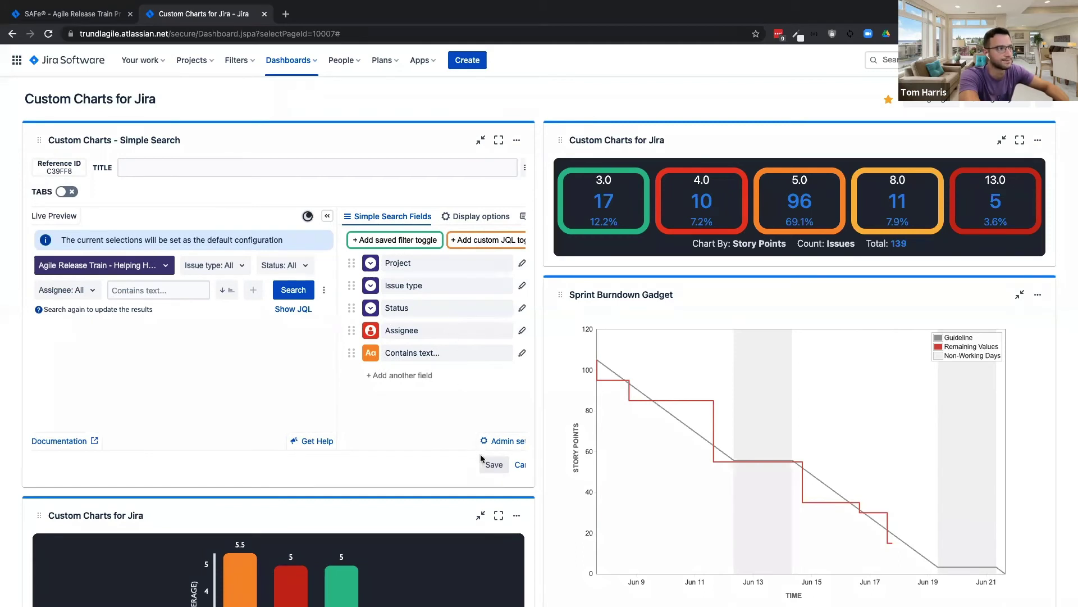
left_click(308, 217)
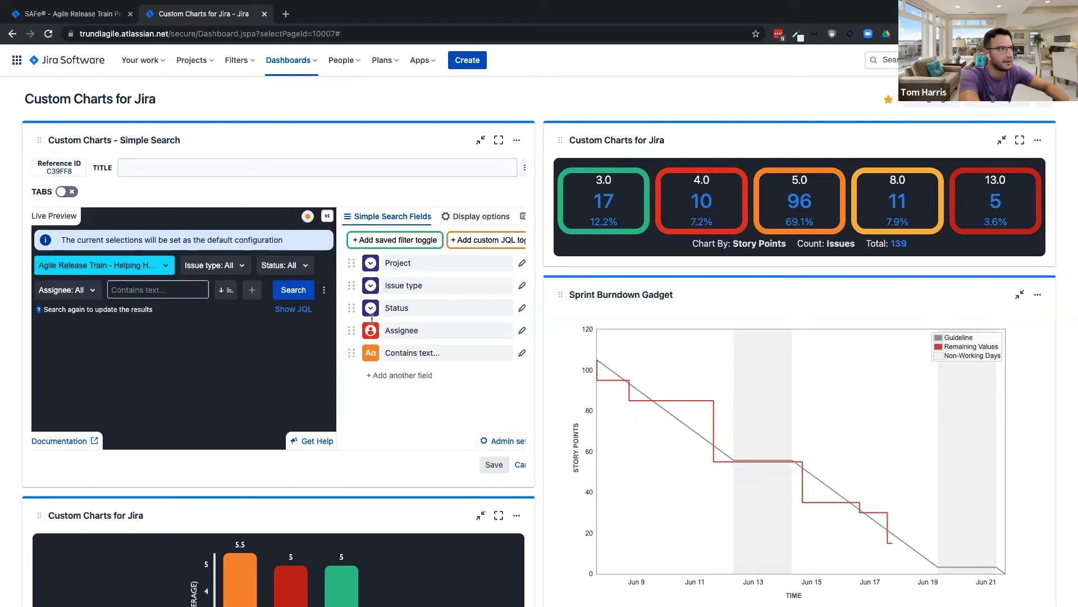
left_click(493, 466)
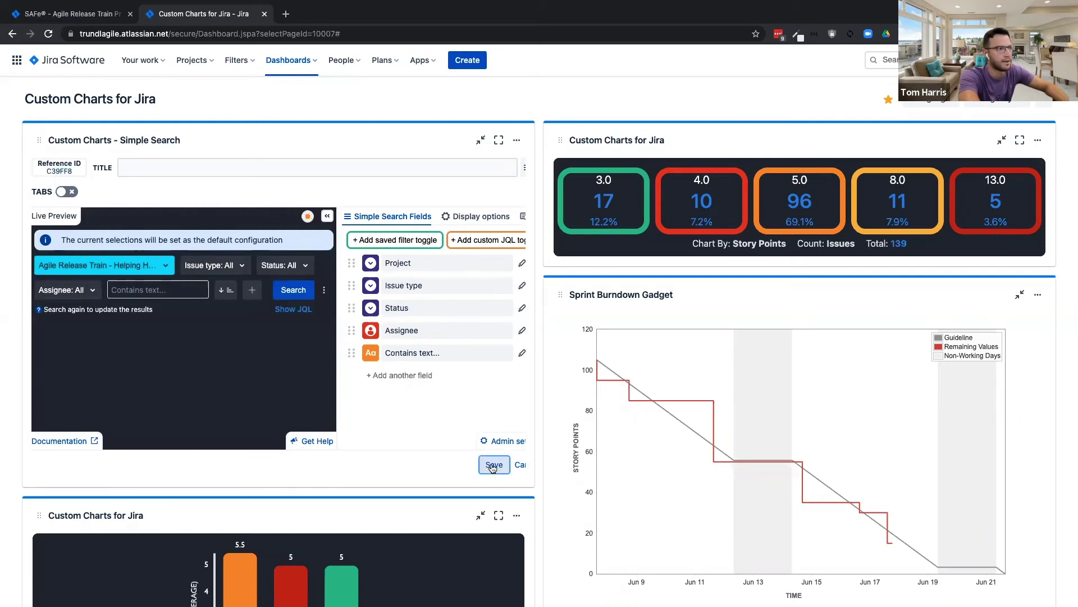
Step: Reopen the story points tile chart for editing and change its source to the Simple Search Gadget with reference ID C39FF8
left_click(1039, 140)
left_click(934, 209)
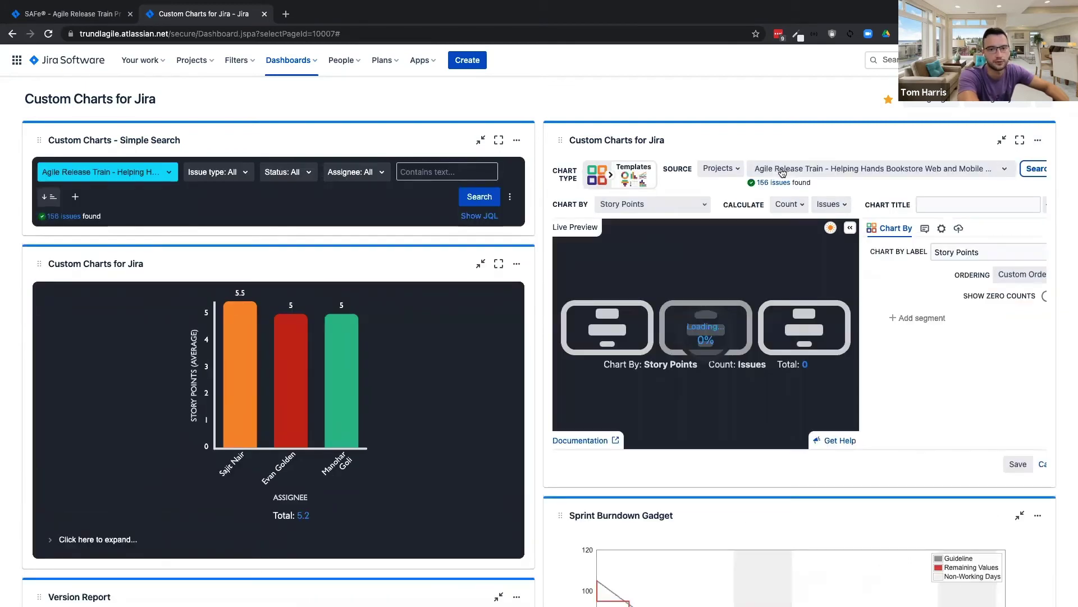
left_click(720, 169)
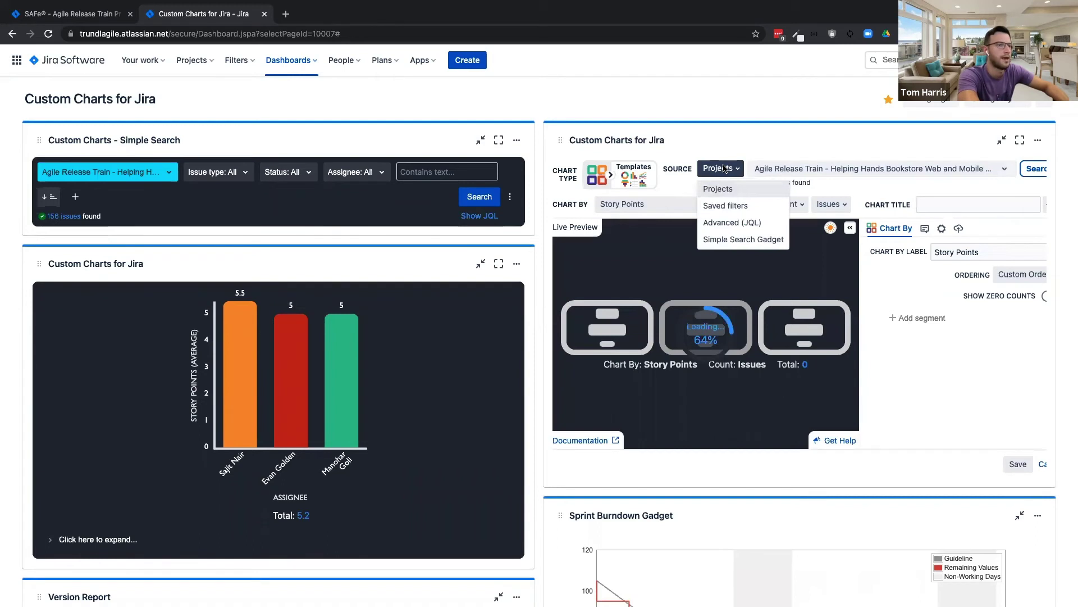
left_click(732, 239)
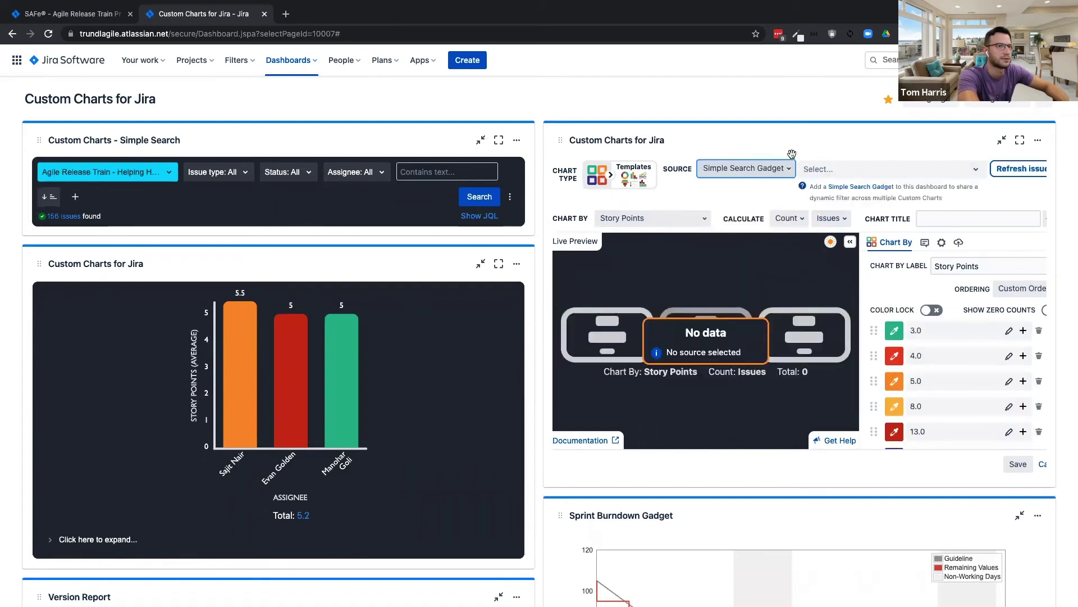
left_click(842, 172)
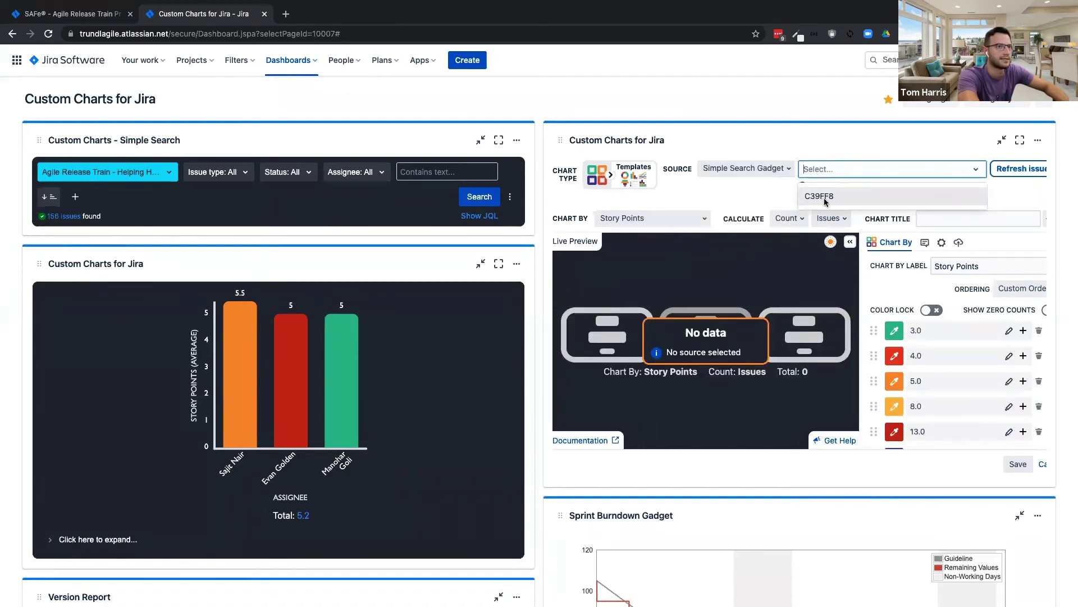
left_click(508, 196)
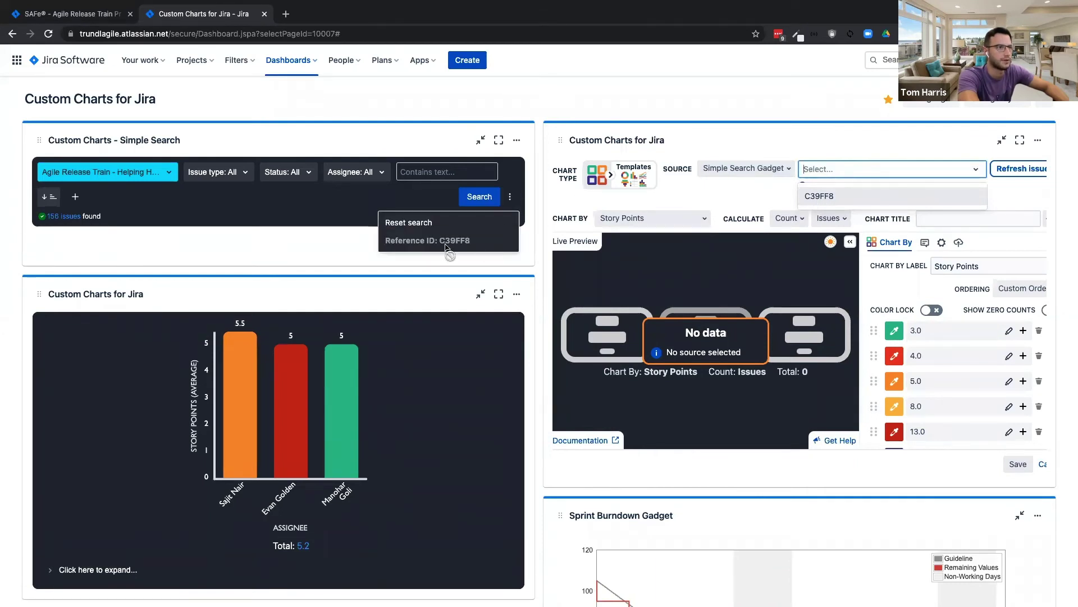
left_click(840, 197)
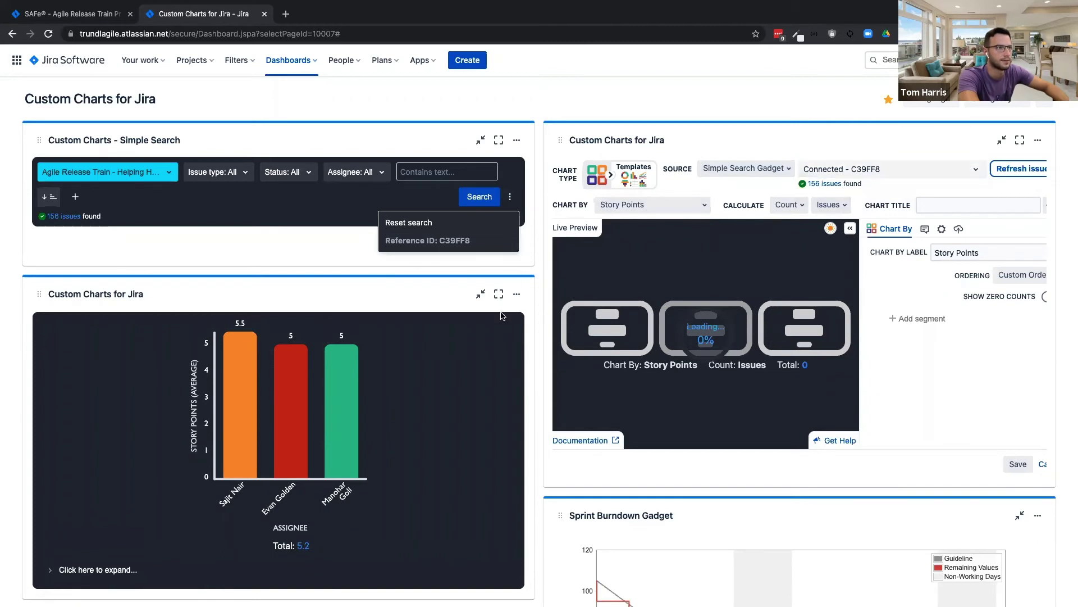
Step: Change the assignee bar chart's source to Simple Search Gadget C39FF8 and save both the bar chart and the tile chart
left_click(516, 294)
left_click(409, 373)
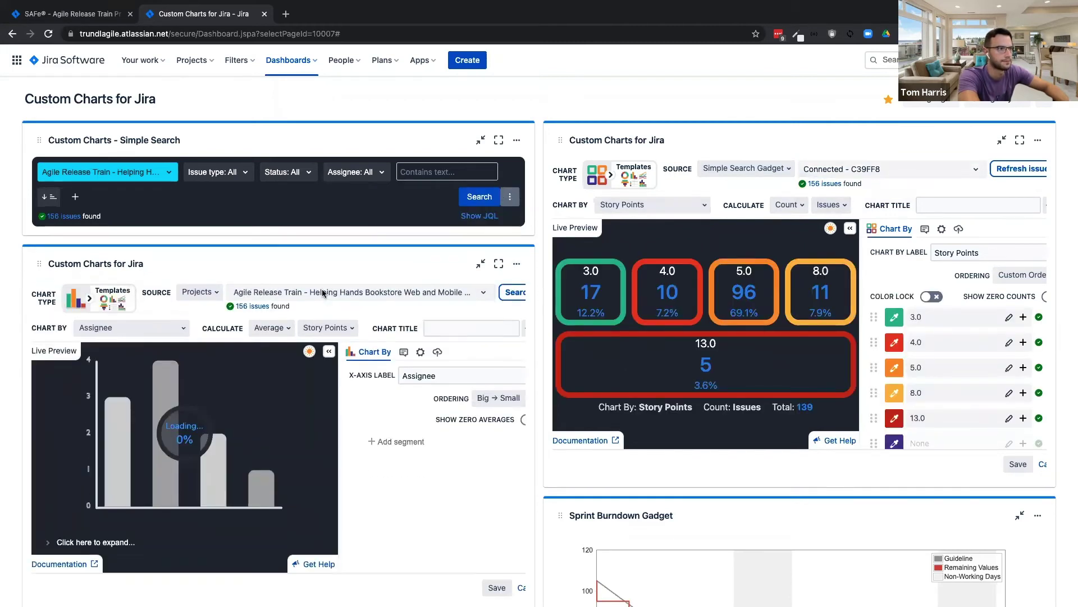
left_click(199, 292)
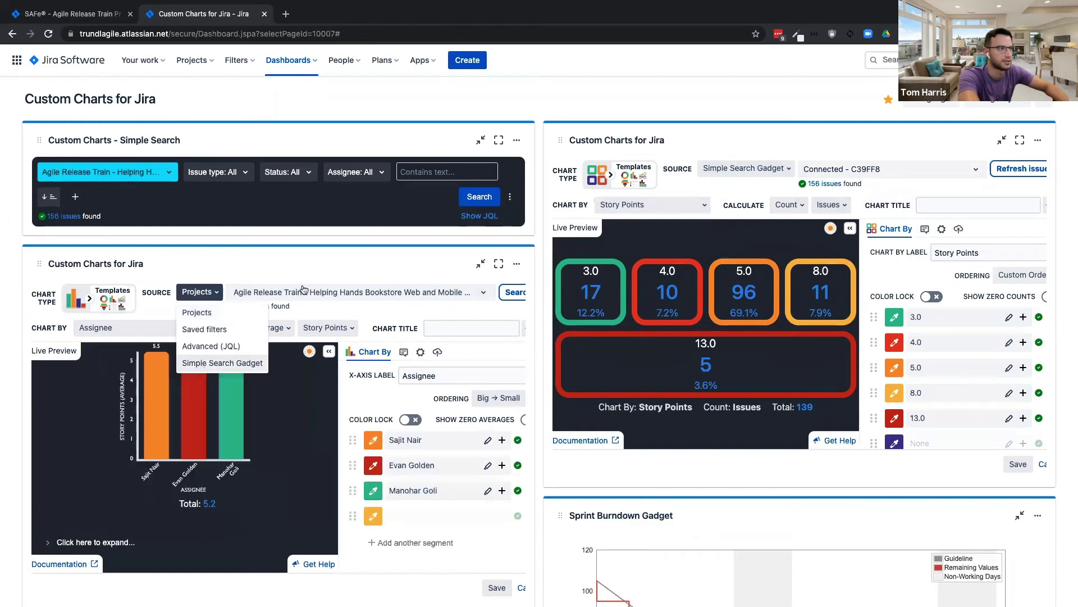
left_click(222, 362)
left_click(315, 293)
left_click(298, 315)
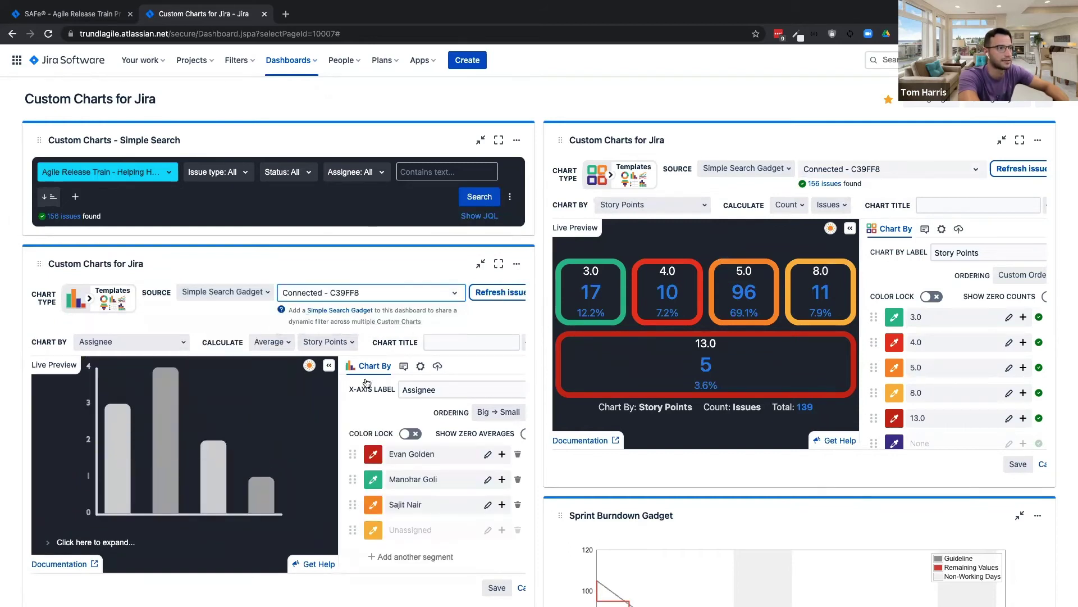
left_click(497, 587)
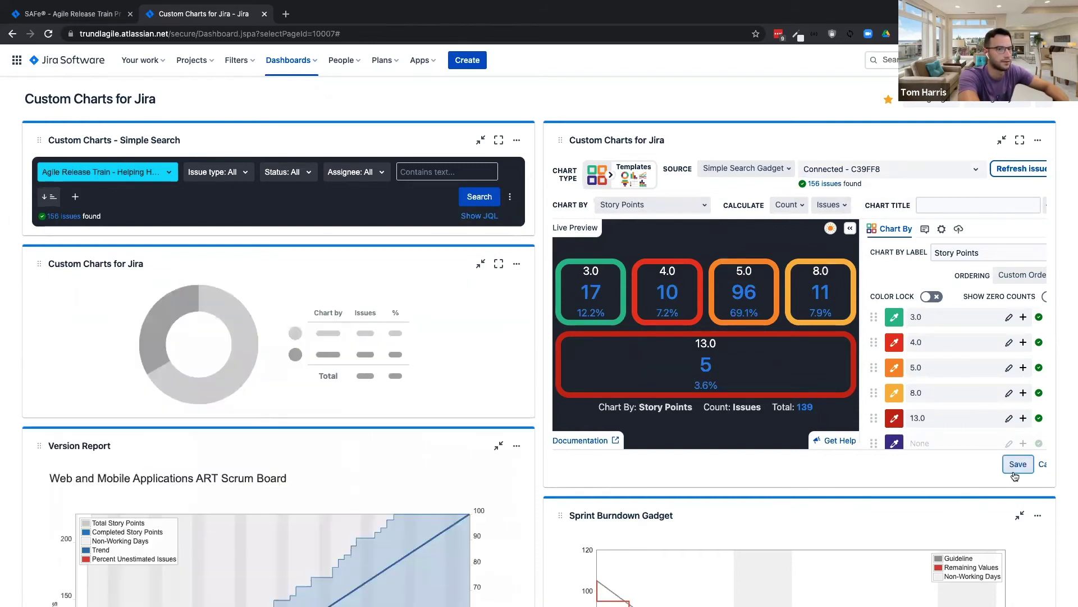
left_click(1015, 473)
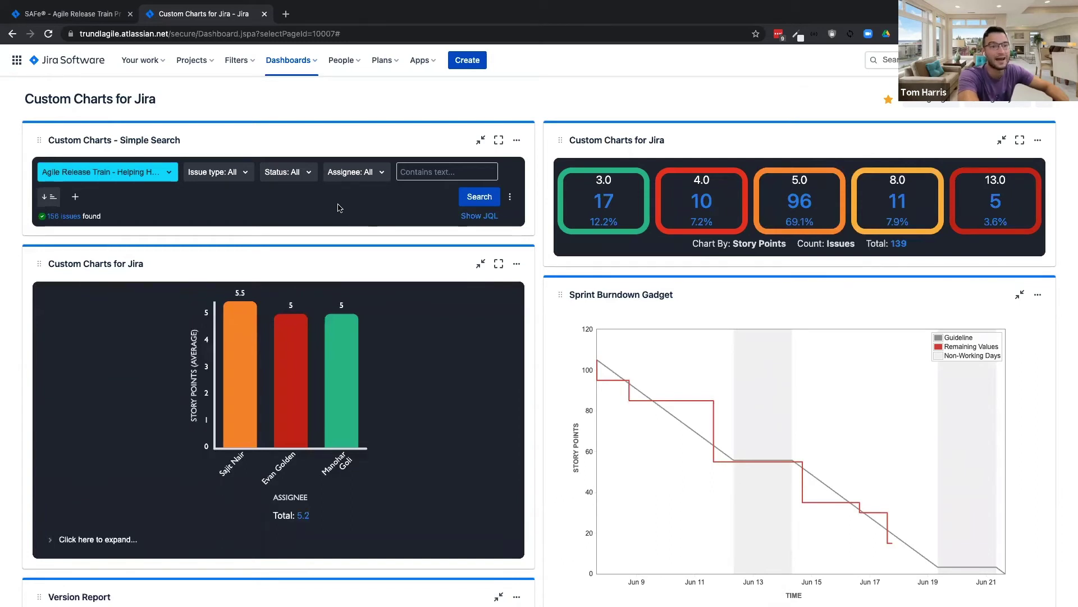
Step: Set the Simple Search gadget's Assignee filter to the person represented by the red bar in the assignee chart
left_click(347, 176)
type("eva")
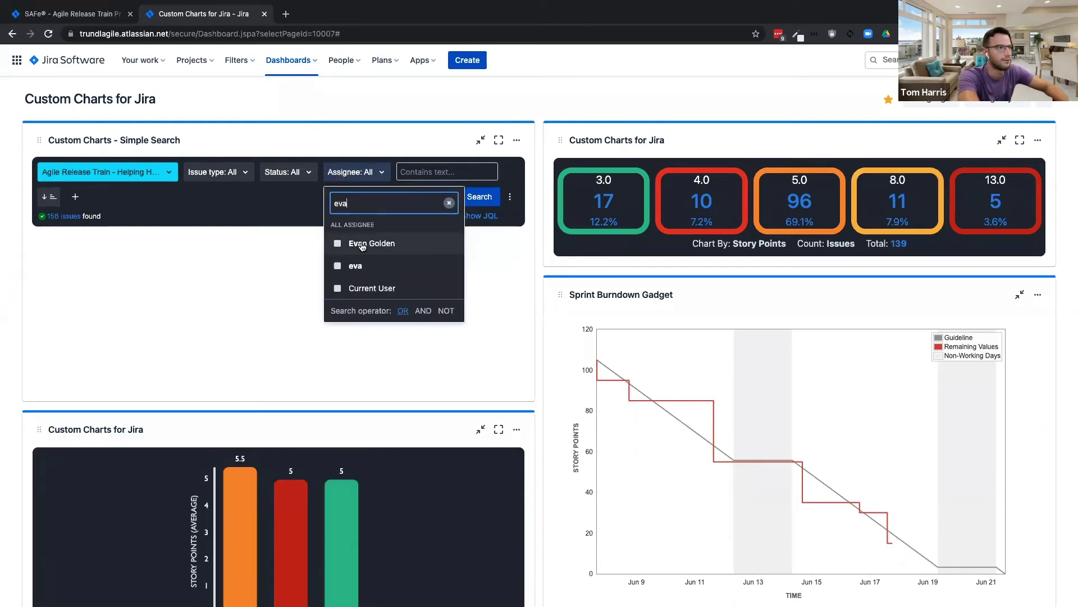
left_click(362, 245)
left_click(291, 201)
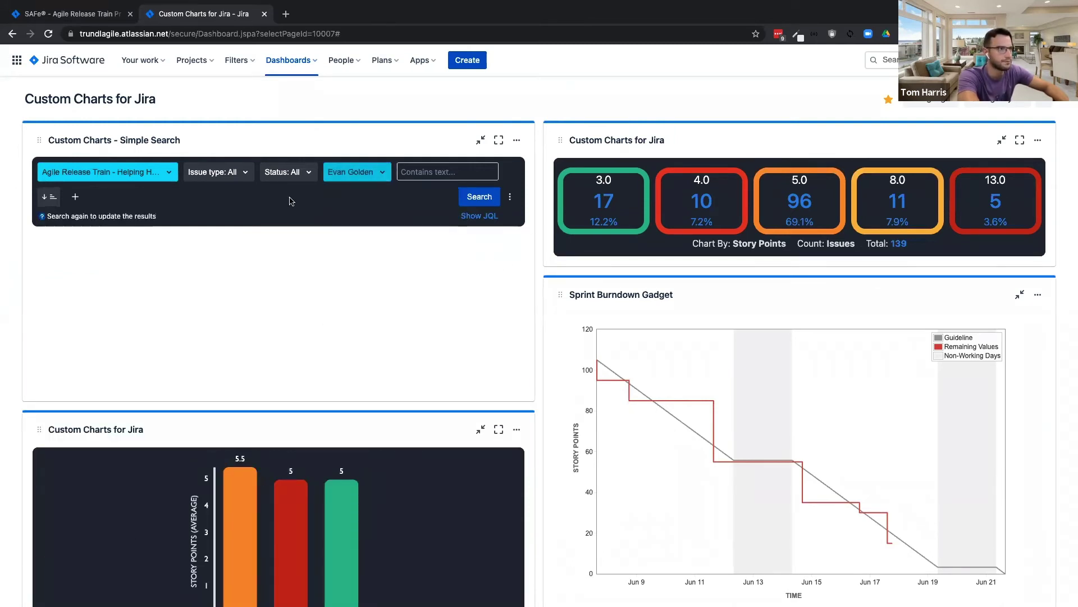
Step: Run the assignee-filtered search, inspect the 5.0 story point tile's issues in the issue navigator, and return to the dashboard
left_click(481, 199)
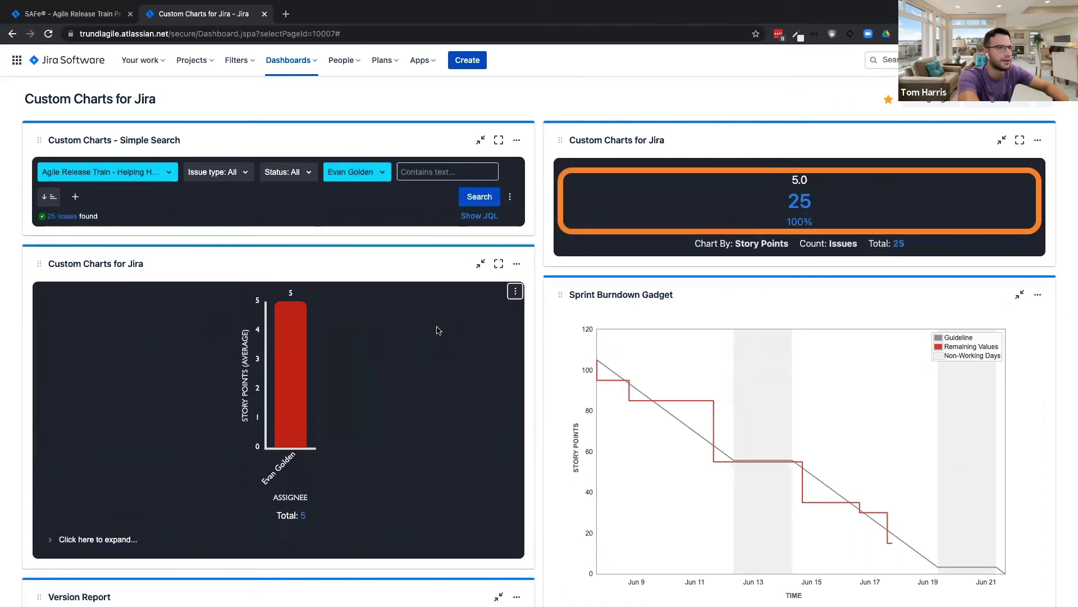
left_click(765, 208)
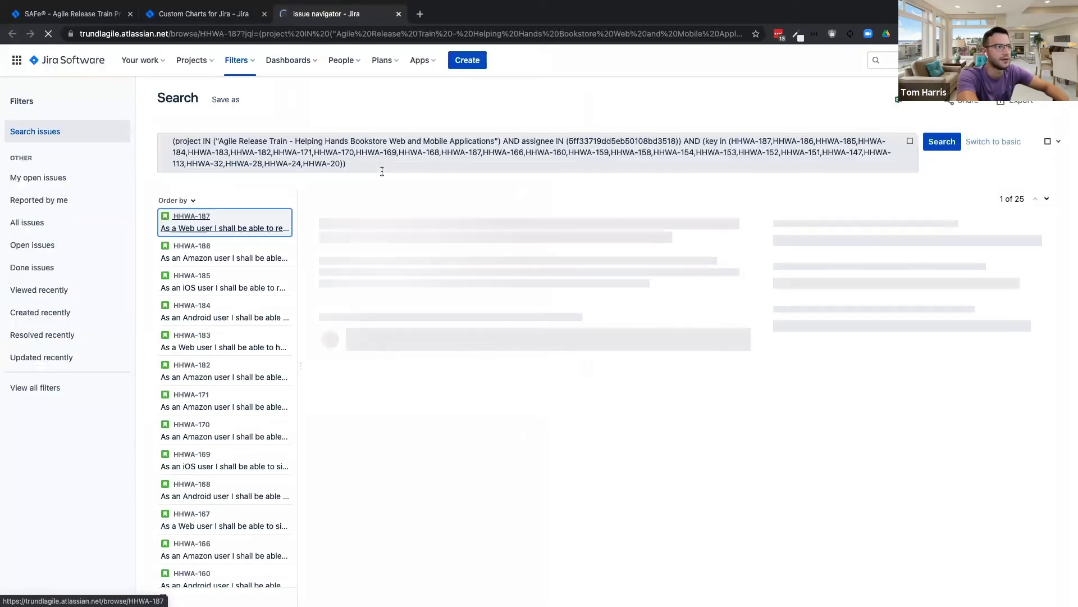
key("ctrl+w")
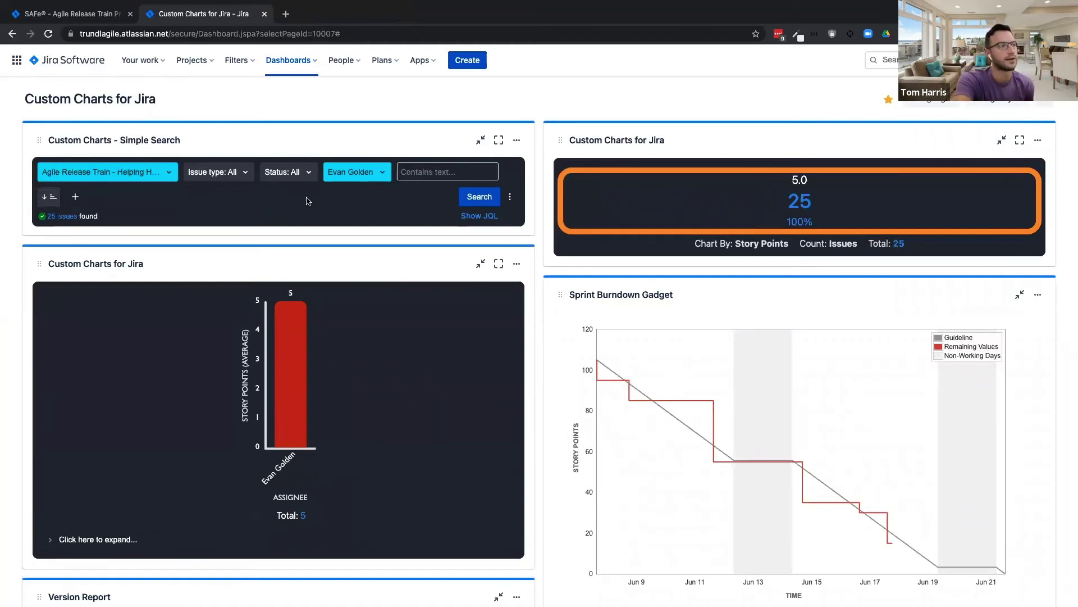
Step: Clear the Simple Search gadget's Assignee filter, rerun the search, and look through the additional fields on offer
left_click(347, 179)
left_click(343, 220)
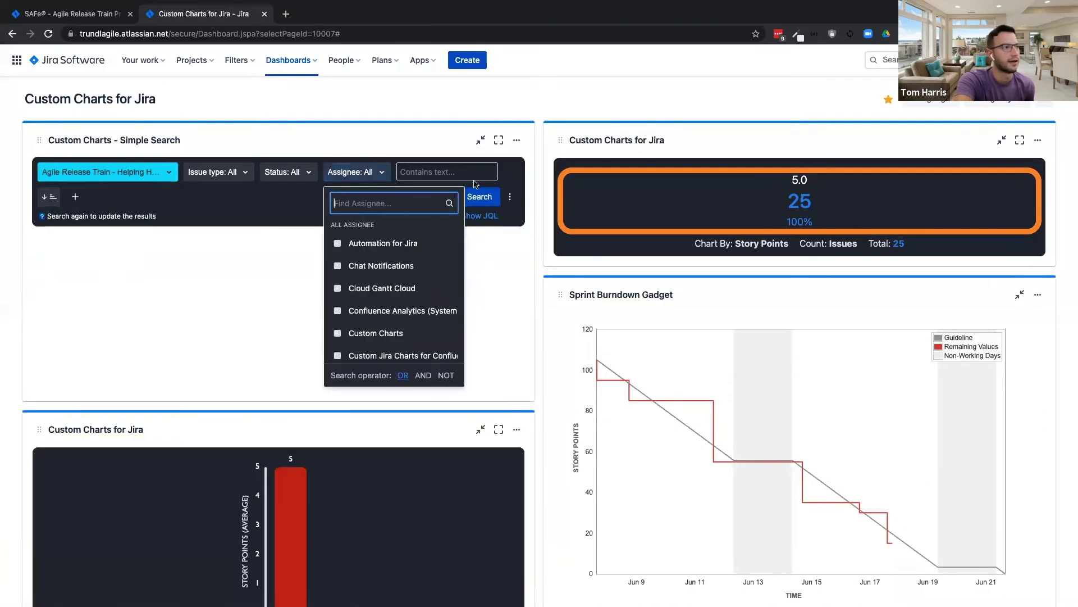
left_click(480, 196)
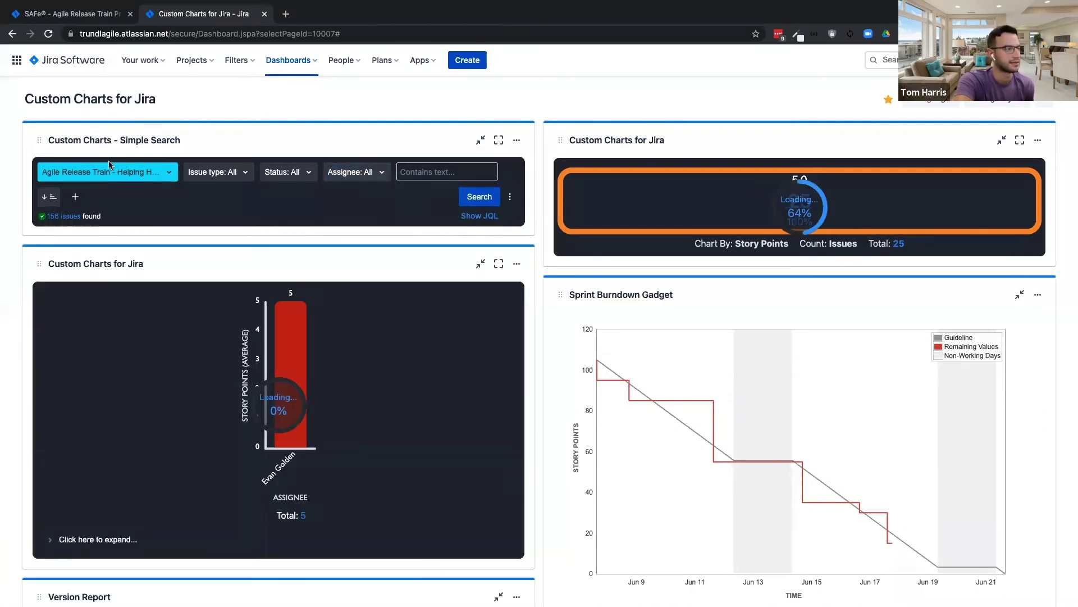
left_click(76, 196)
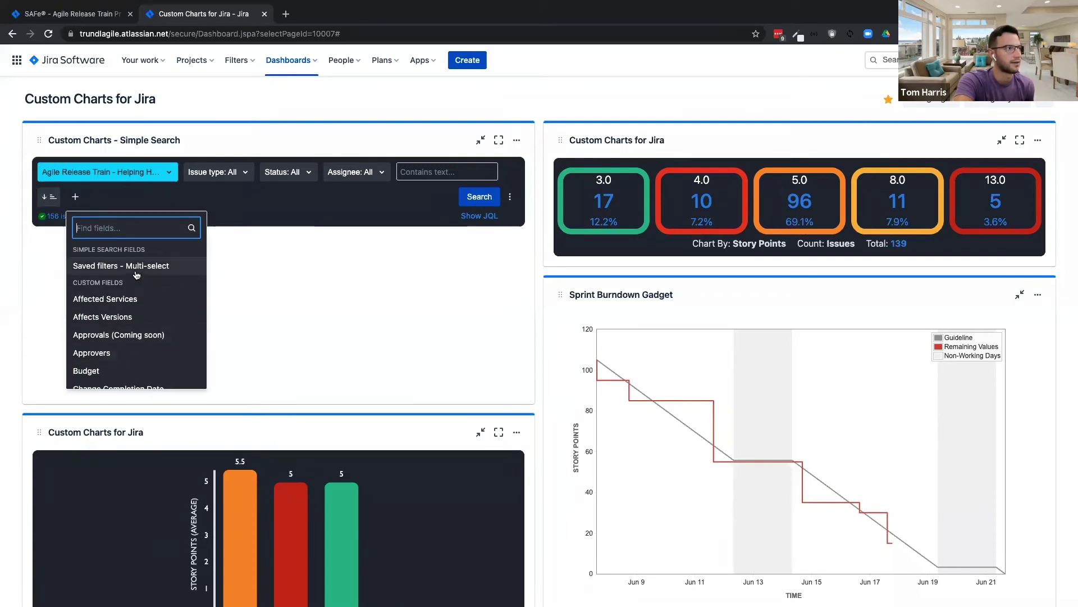
left_click(250, 217)
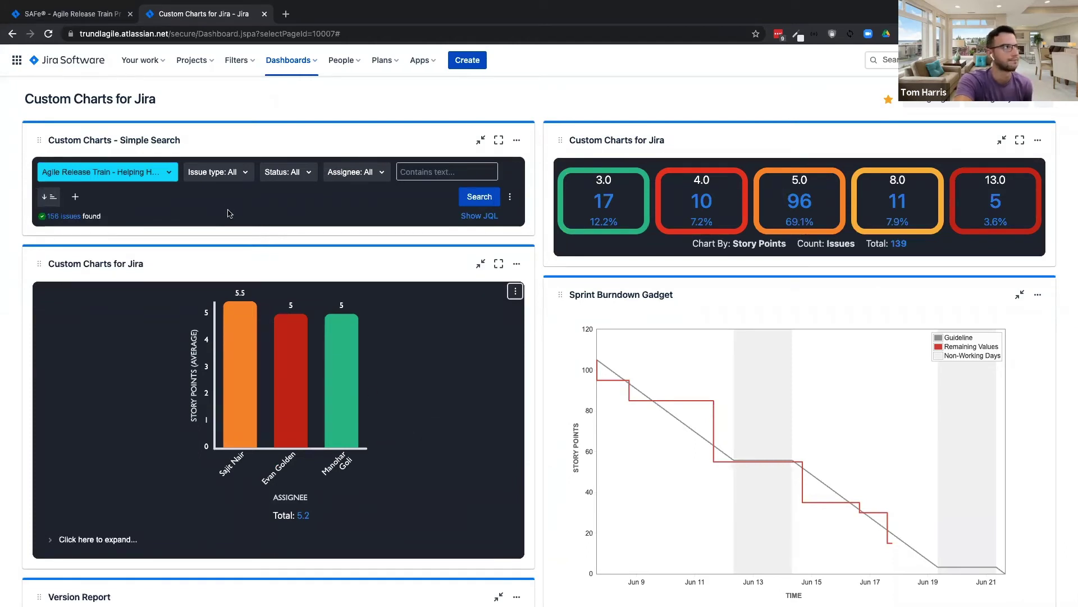
Step: Switch to the SUP - General Dashboard and examine its support ticket charts from the first row to the last
key("ctrl+Left")
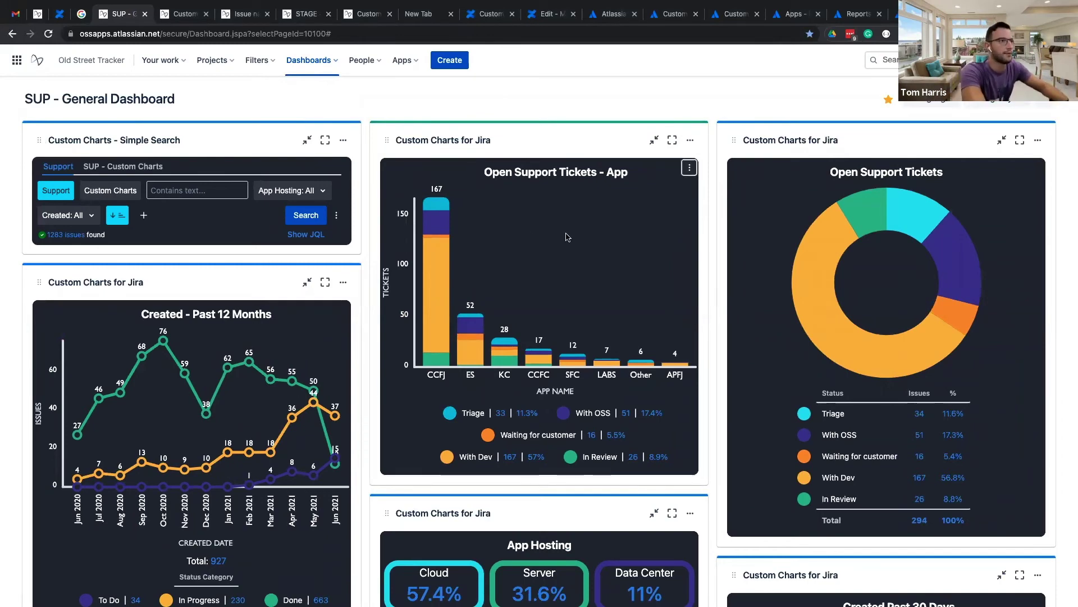
scroll(566, 236, "down", 2)
scroll(567, 236, "down", 5)
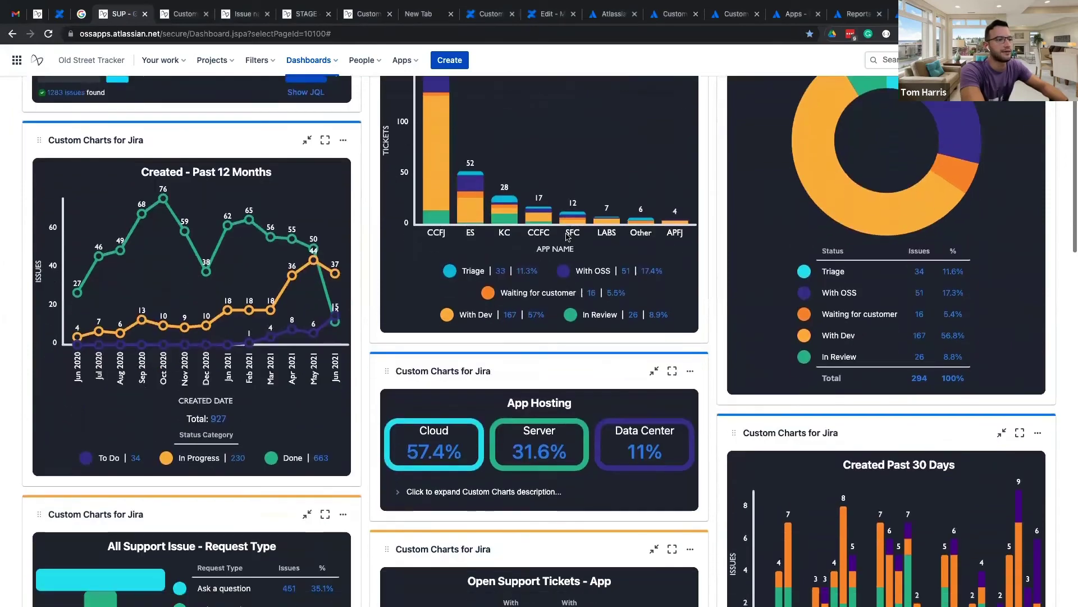
scroll(567, 236, "down", 1)
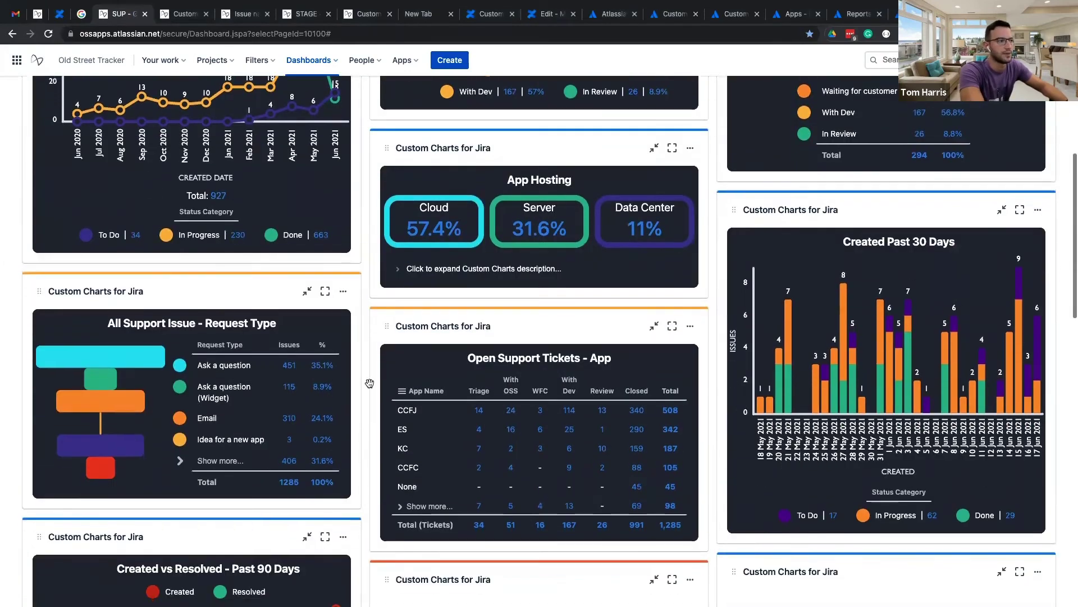
scroll(587, 427, "down", 7)
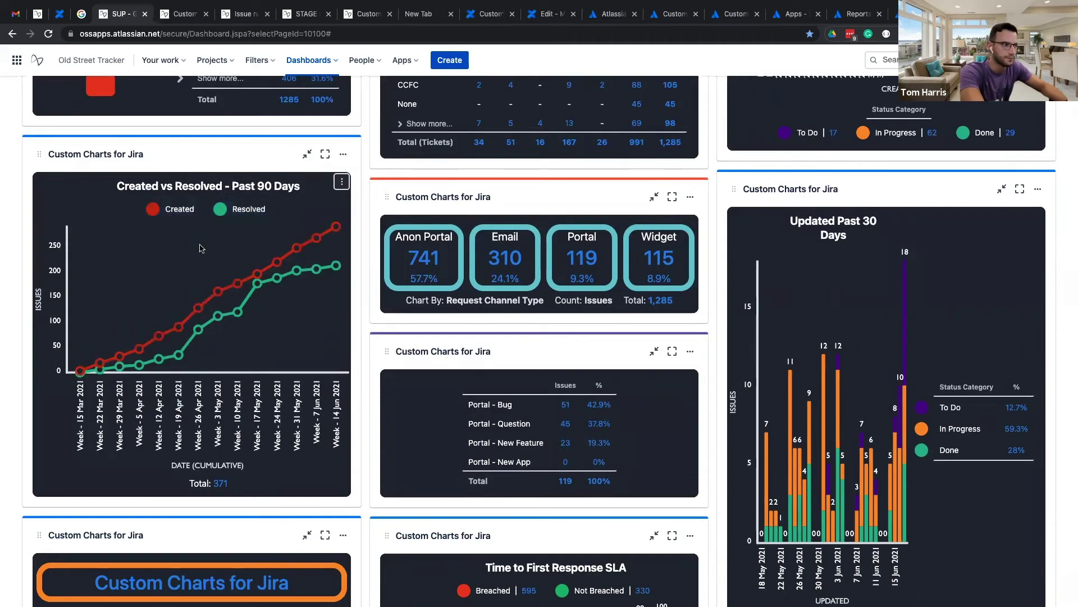
scroll(300, 460, "down", 5)
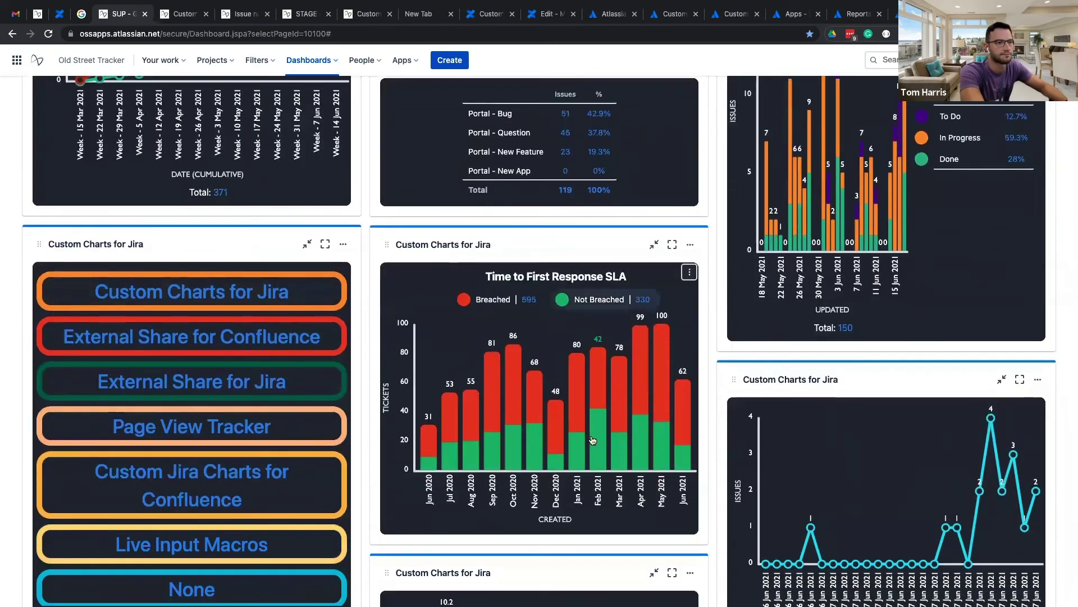
scroll(494, 337, "down", 3)
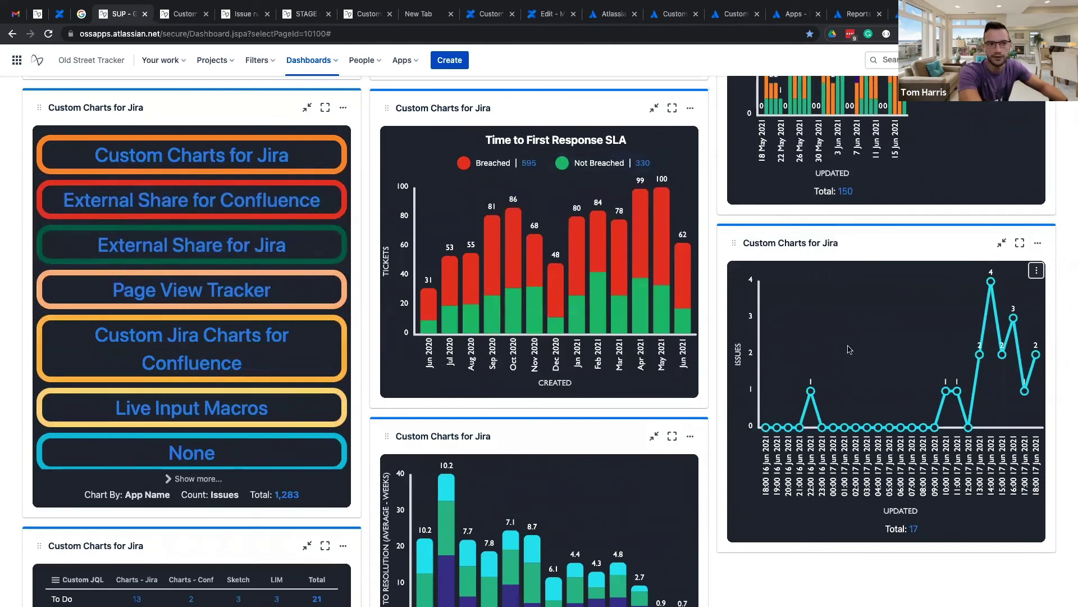
scroll(849, 350, "down", 3)
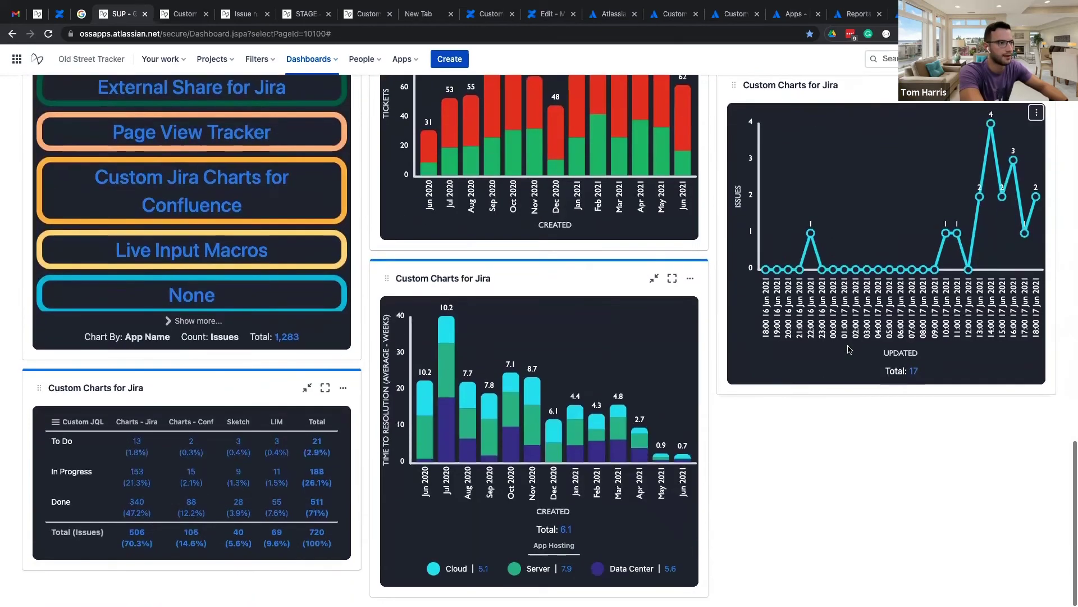
scroll(848, 348, "up", 15)
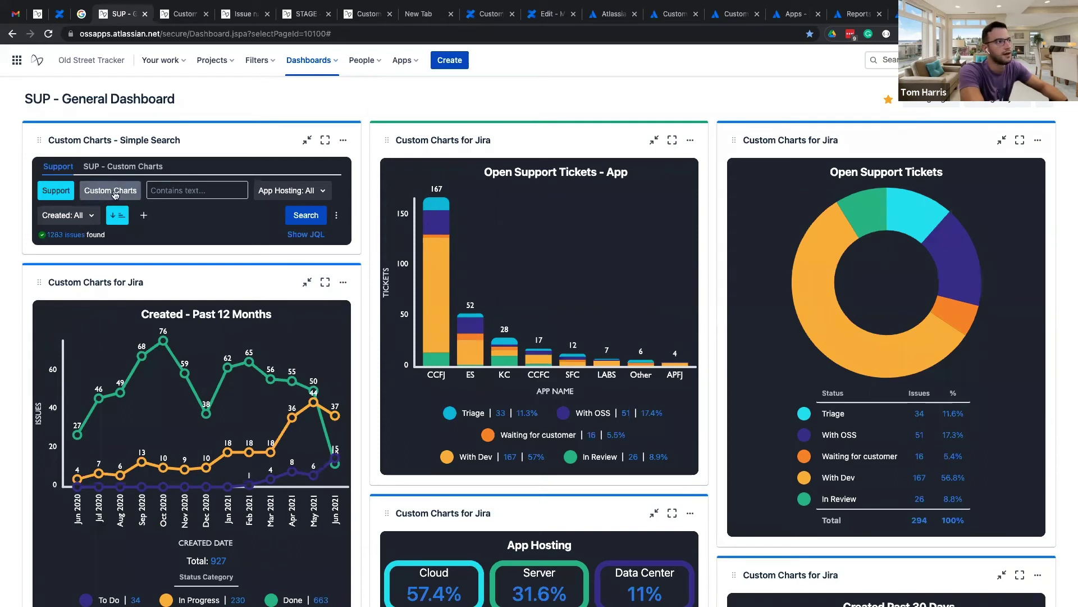
Step: Enable the Custom Charts quick filter in the Simple Search gadget, check its JQL, and run the search
left_click(115, 194)
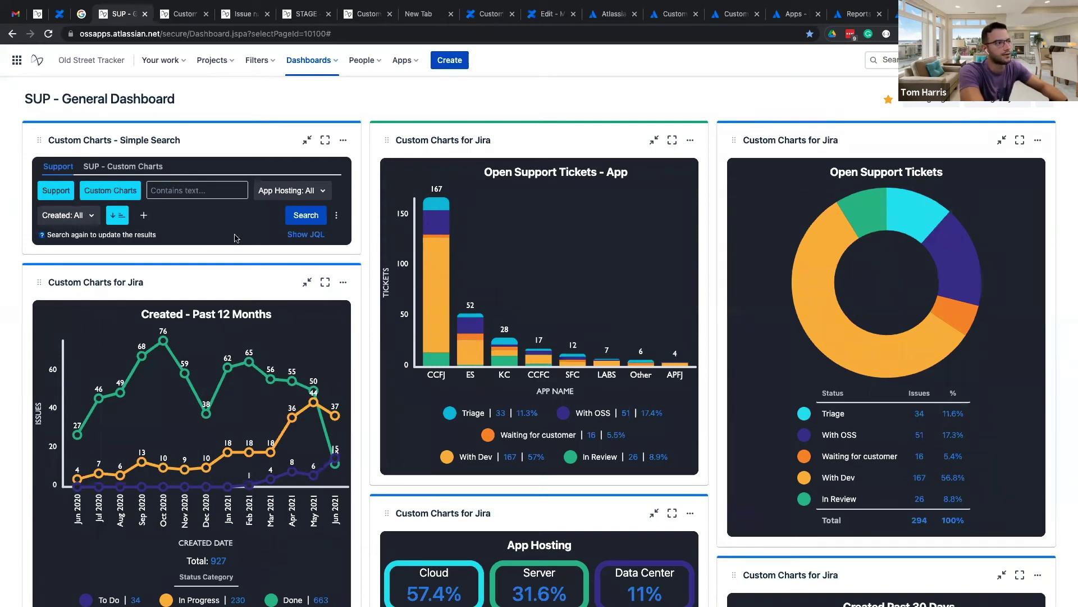
left_click(306, 235)
left_click_drag(125, 256, 252, 257)
left_click(252, 258)
scroll(252, 257, "right", 2)
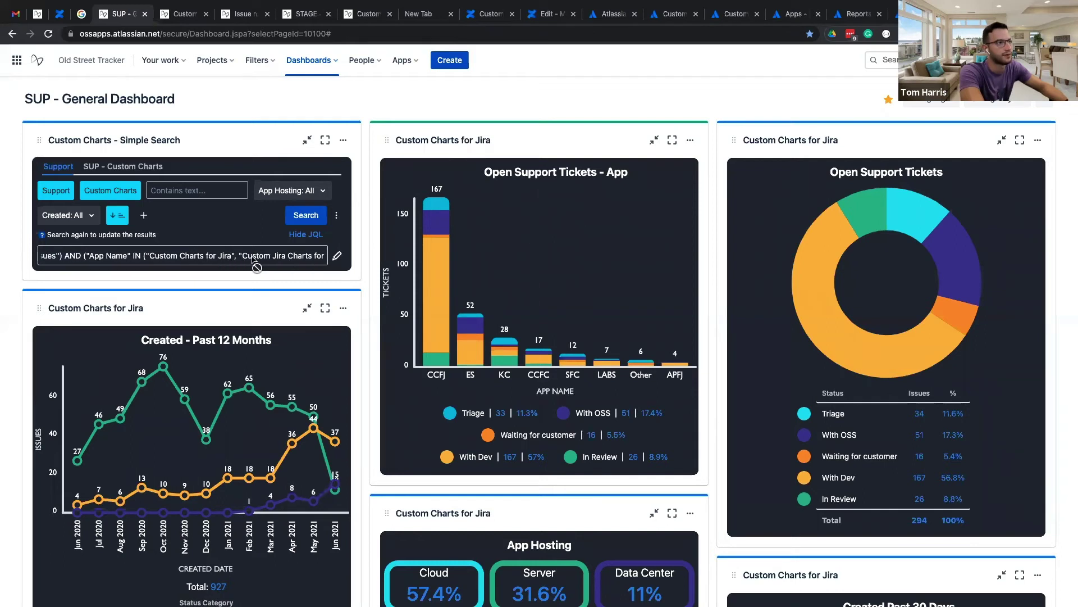
left_click(306, 234)
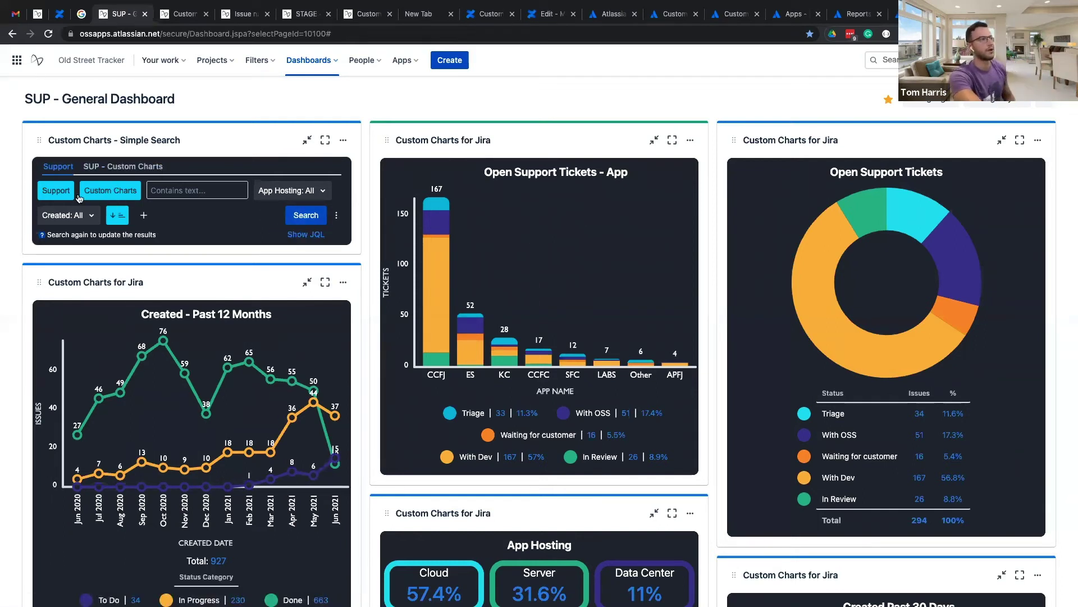
left_click(298, 220)
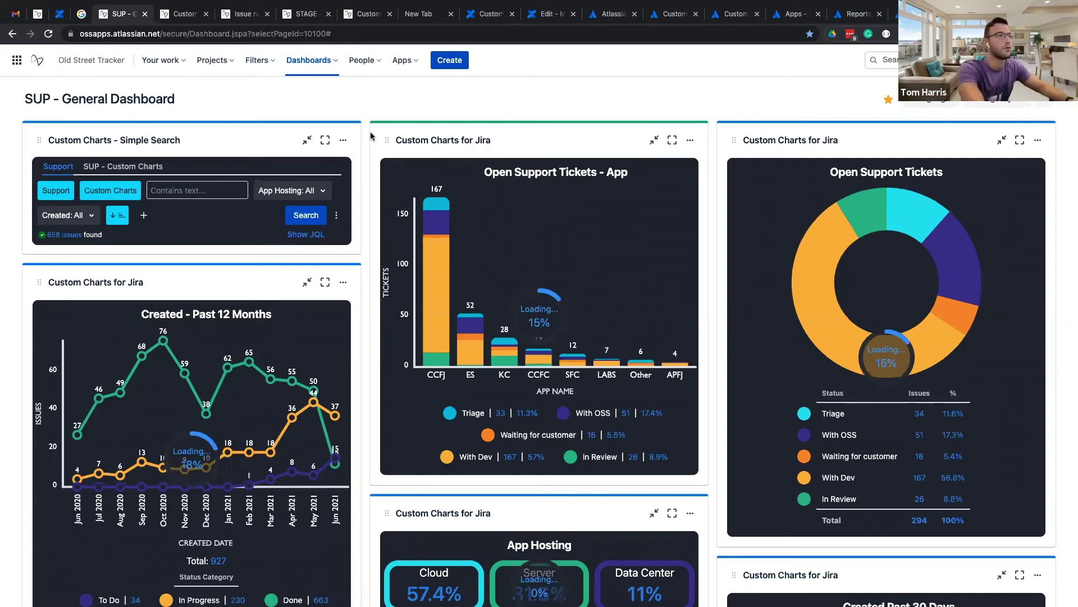
Step: Examine the filtered open ticket, App Hosting and Created Past 30 Days charts on the support dashboard
scroll(371, 136, "down", 3)
scroll(371, 136, "down", 3)
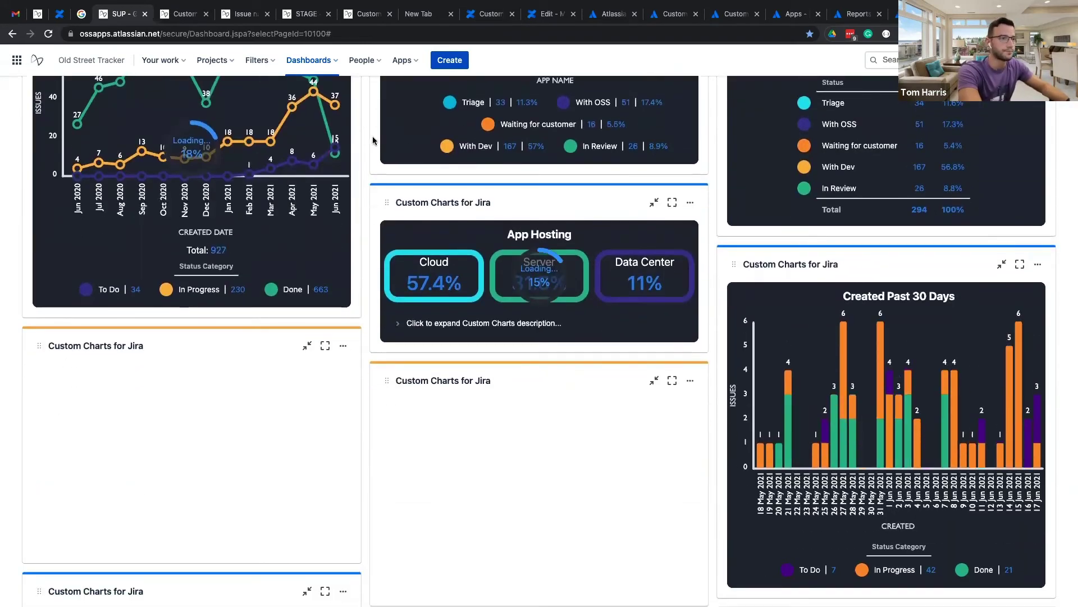
scroll(371, 253, "up", 6)
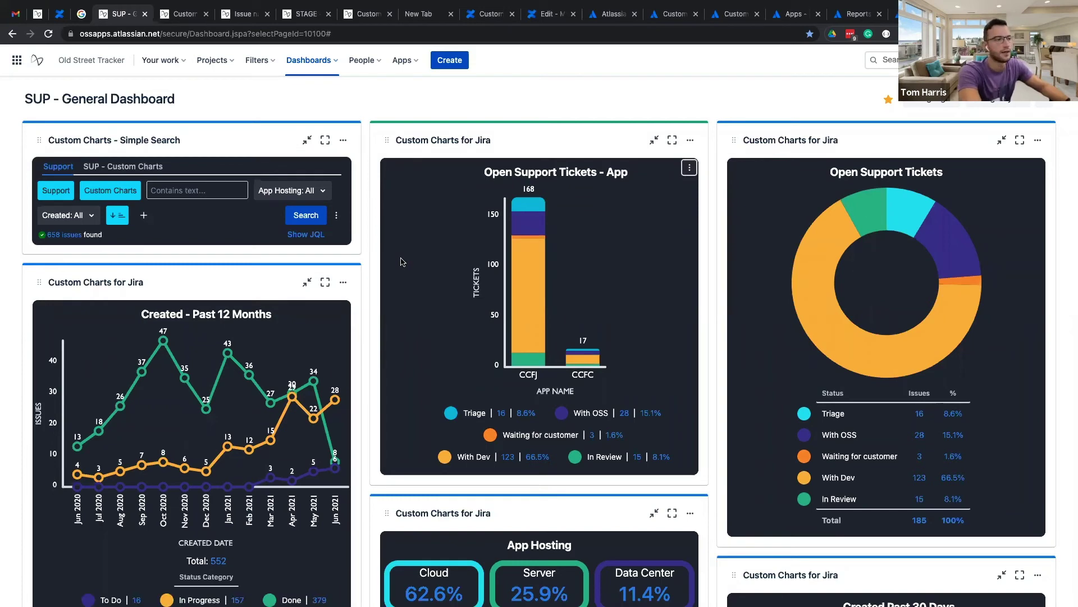
scroll(403, 262, "down", 1)
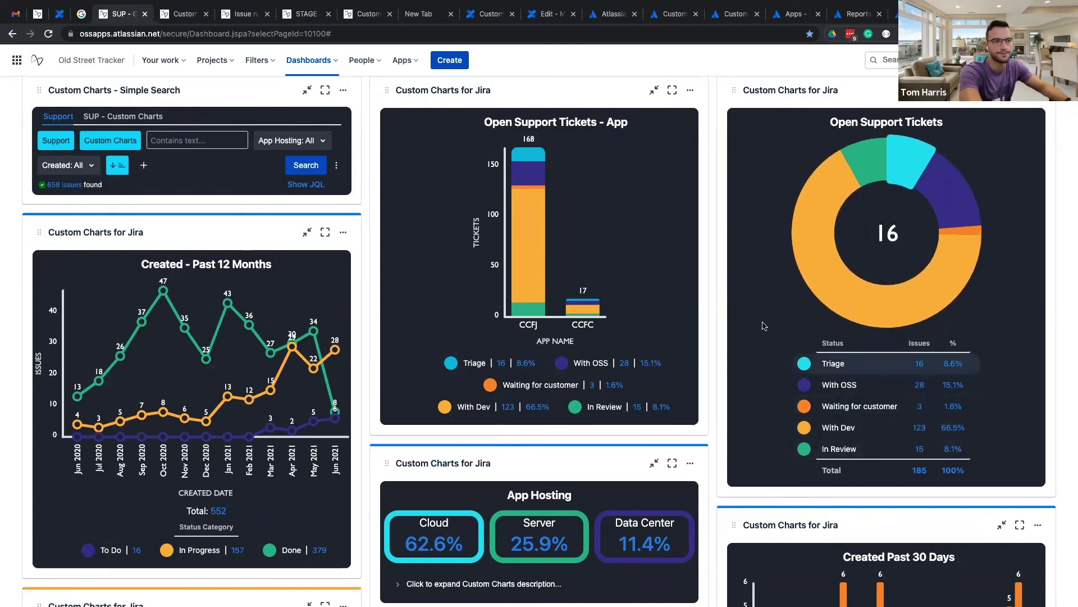
scroll(755, 321, "down", 2)
scroll(753, 321, "down", 2)
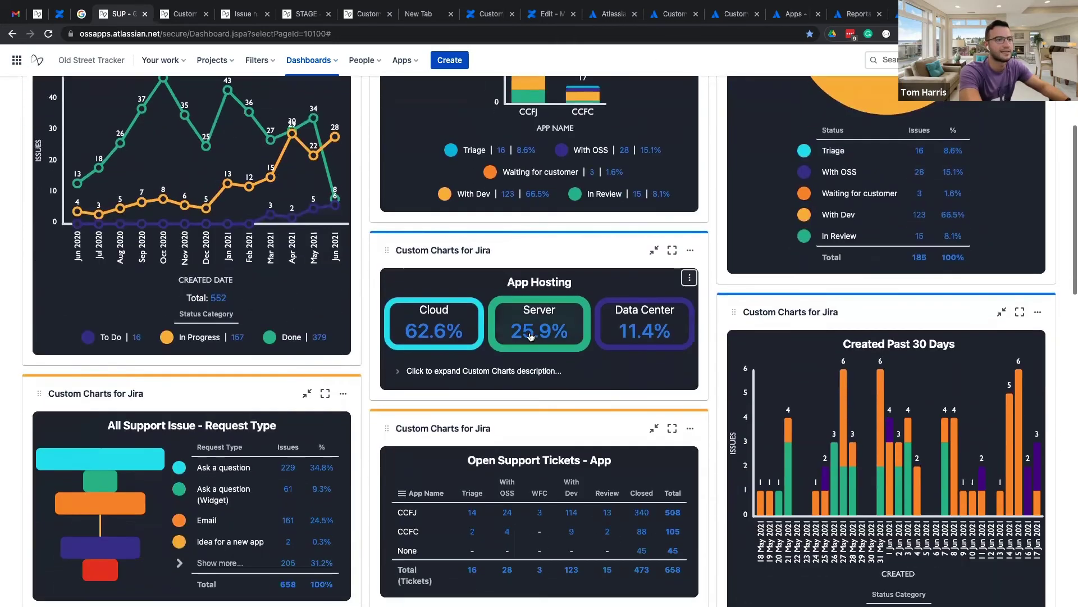
scroll(428, 340, "up", 1)
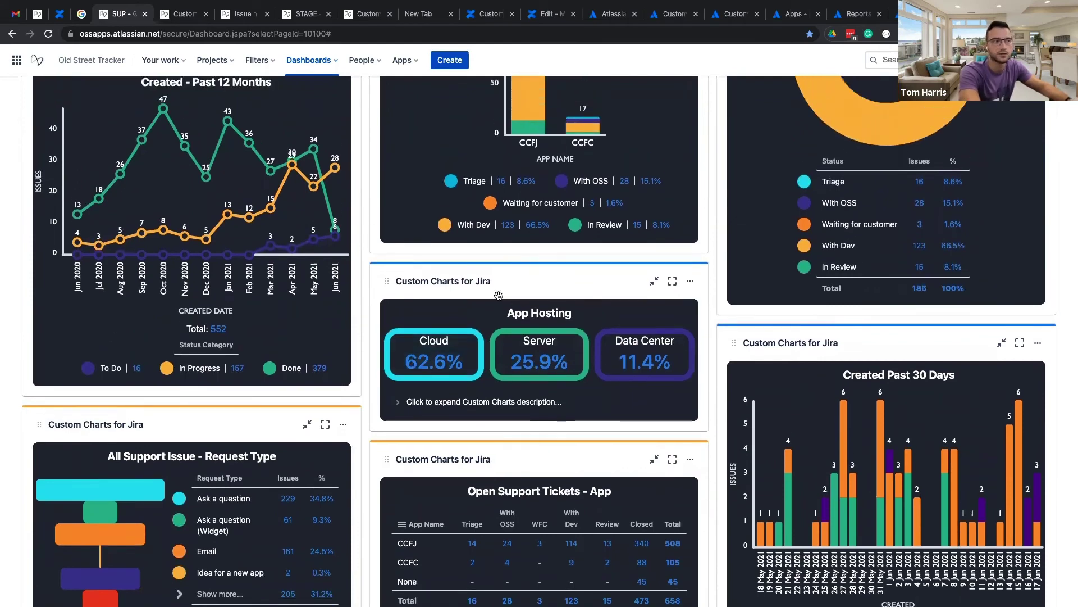
scroll(639, 330, "down", 1)
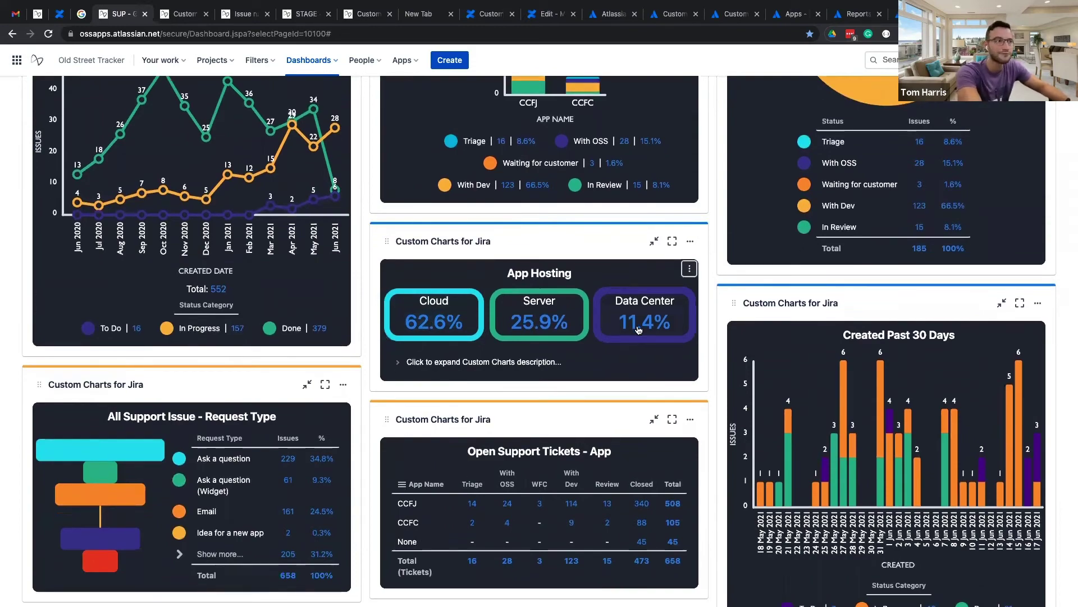
scroll(638, 330, "up", 6)
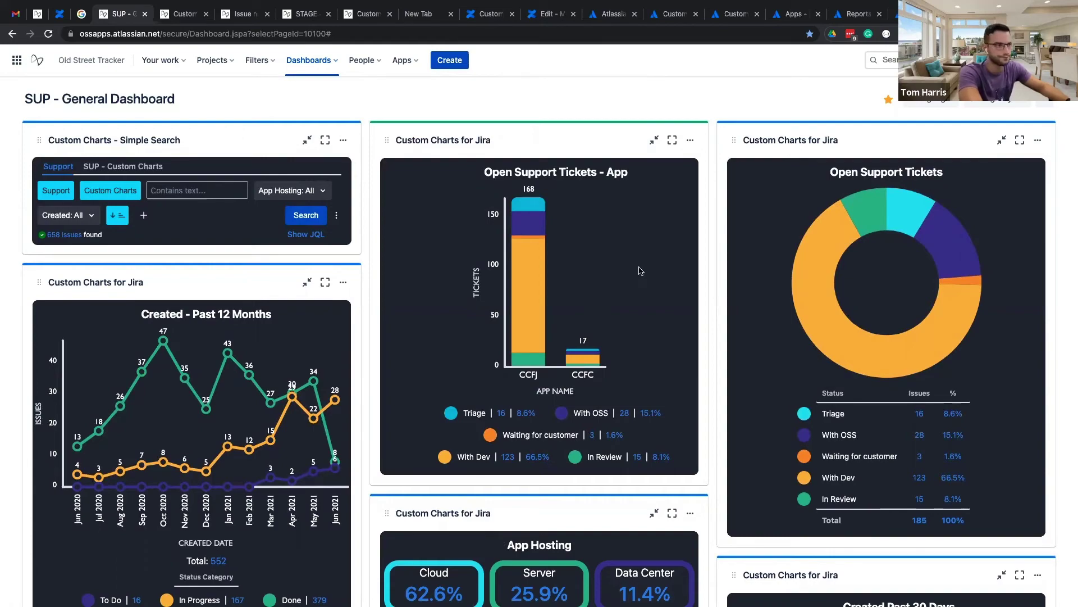
Step: Review the remaining filtered charts down to the request channel, SLA, time to resolution and Custom JQL gadgets
scroll(641, 271, "down", 5)
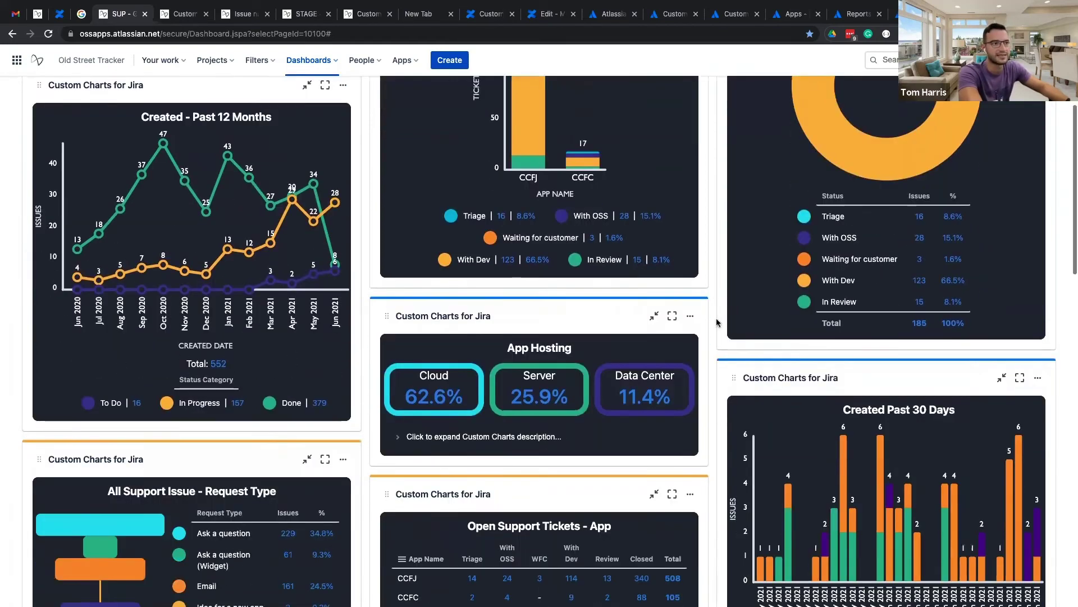
scroll(709, 318, "down", 2)
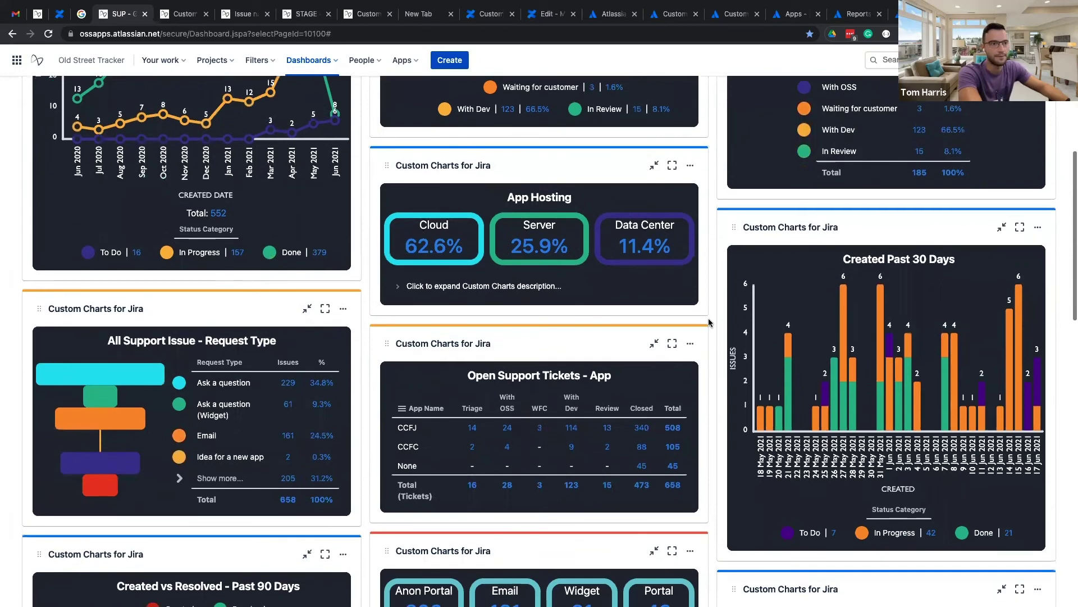
scroll(708, 318, "down", 10)
scroll(701, 270, "up", 1)
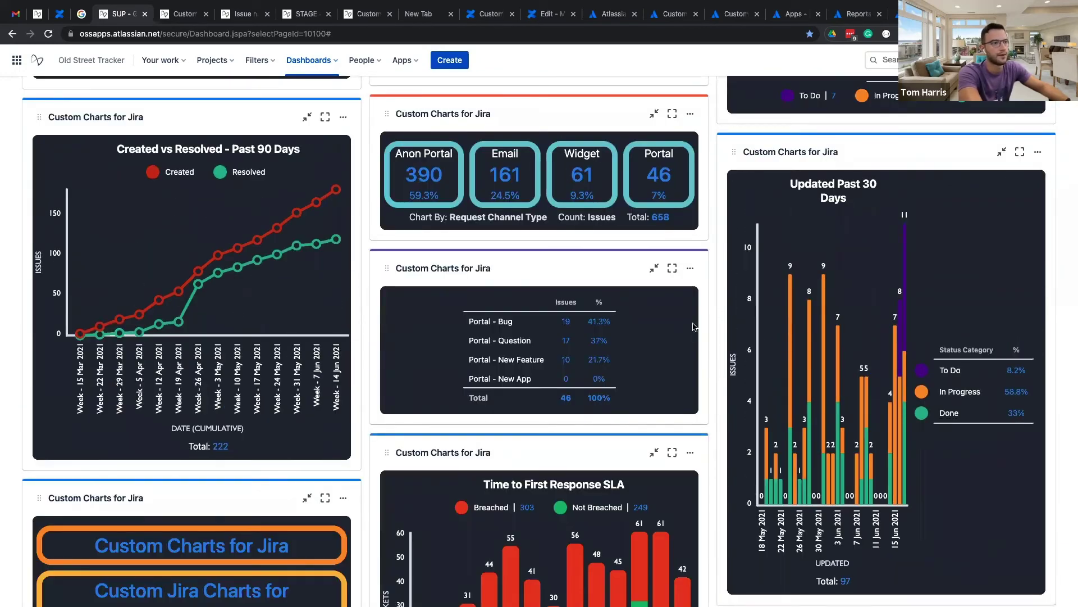
scroll(695, 326, "down", 1)
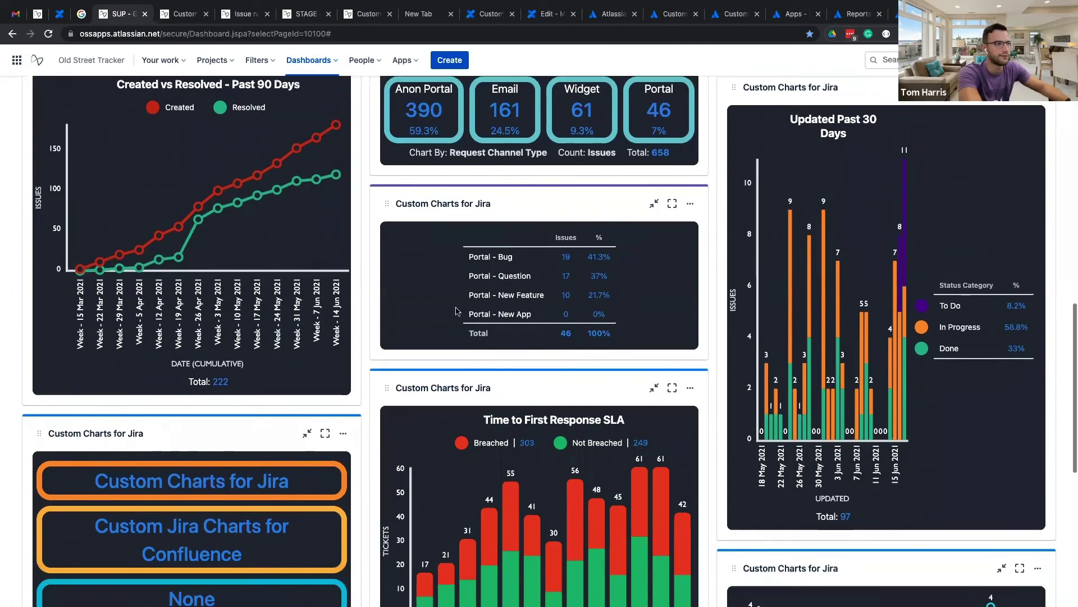
scroll(456, 310, "down", 5)
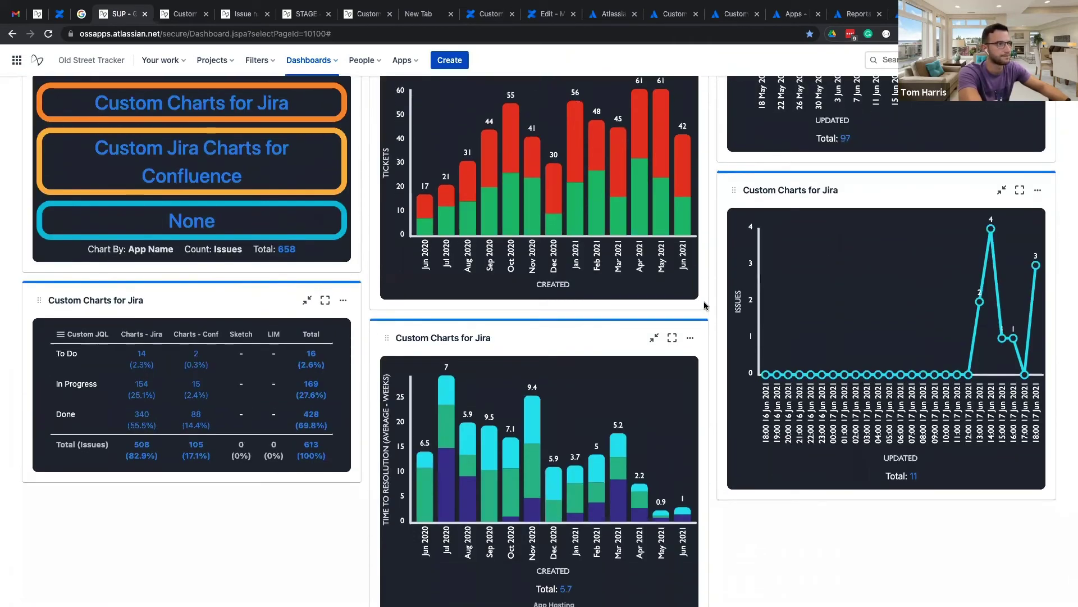
scroll(705, 305, "up", 15)
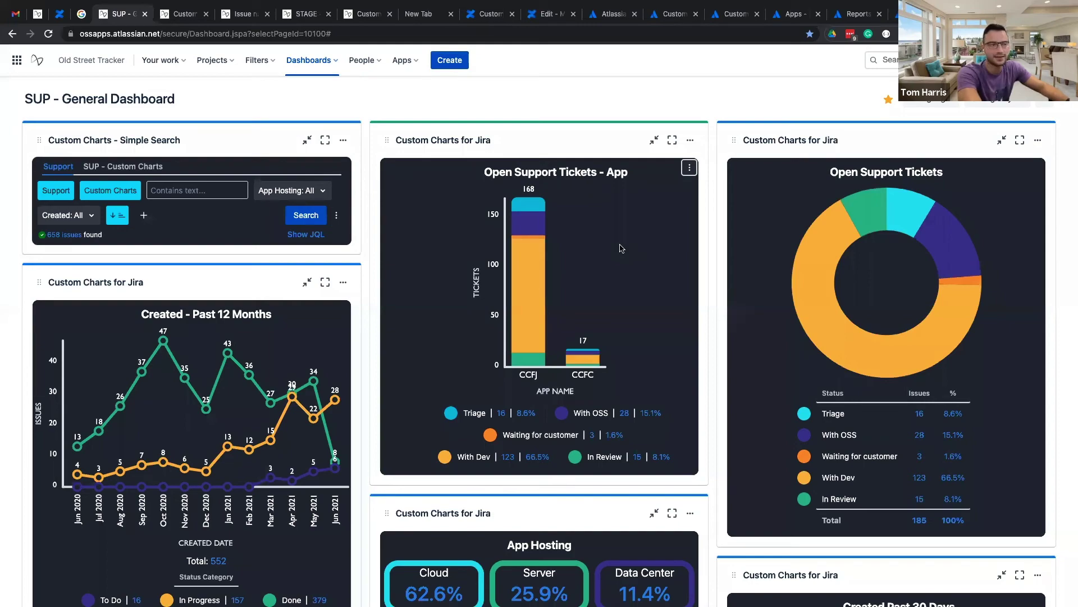
Step: Switch to the Custom Charts for Jira Interactive Playground page and show its Full Dashboard Example
key("ctrl+Right")
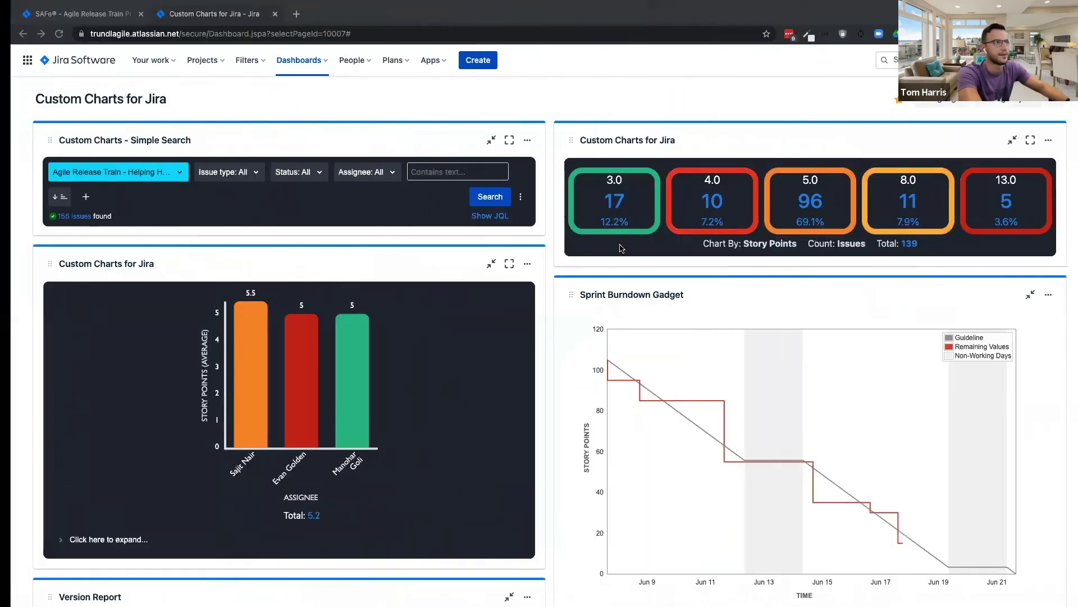
key("ctrl+Right")
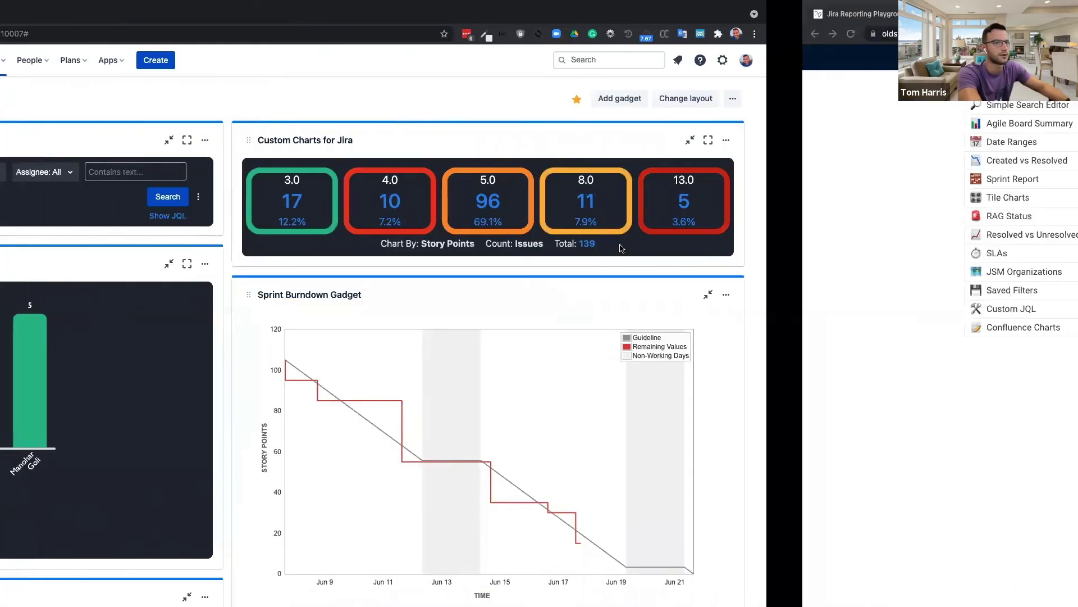
scroll(89, 213, "up", 3)
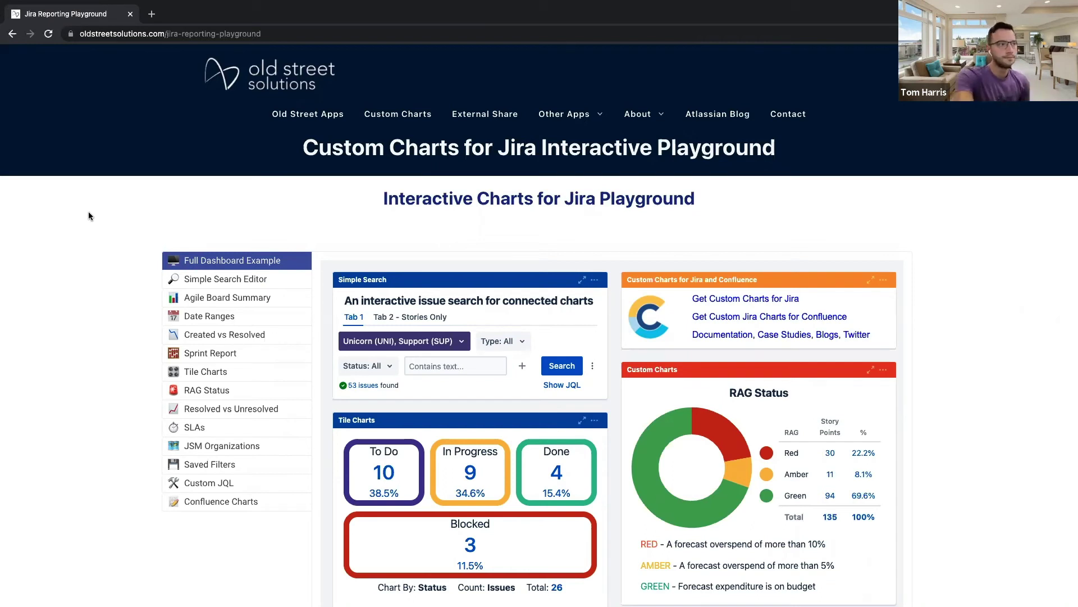
Step: Look over the top of the playground's full dashboard example and highlight the page's web address
scroll(88, 216, "down", 2)
scroll(88, 211, "down", 2)
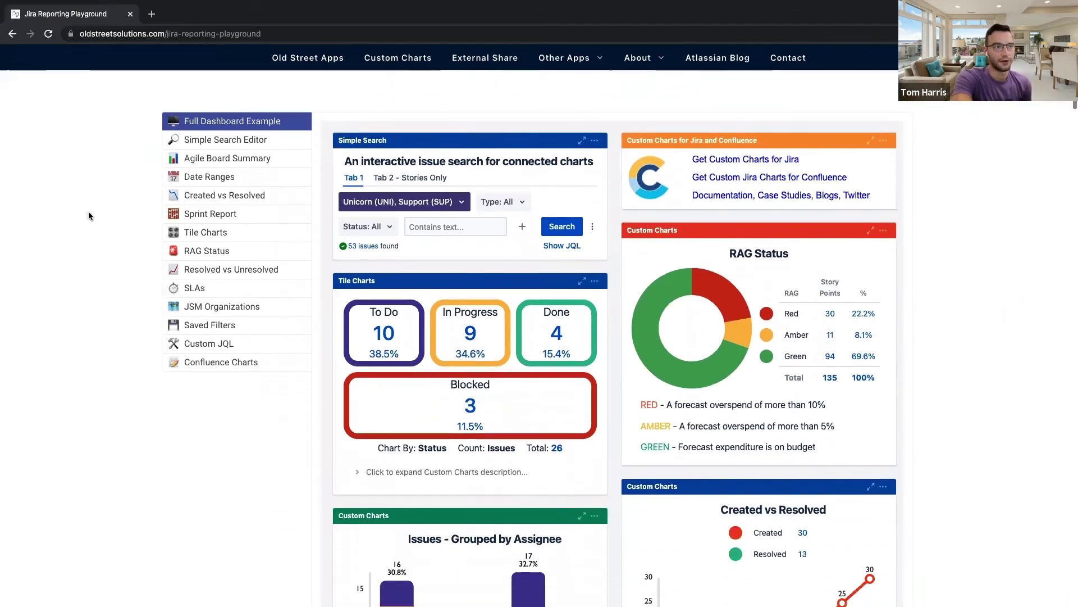
scroll(185, 56, "up", 1)
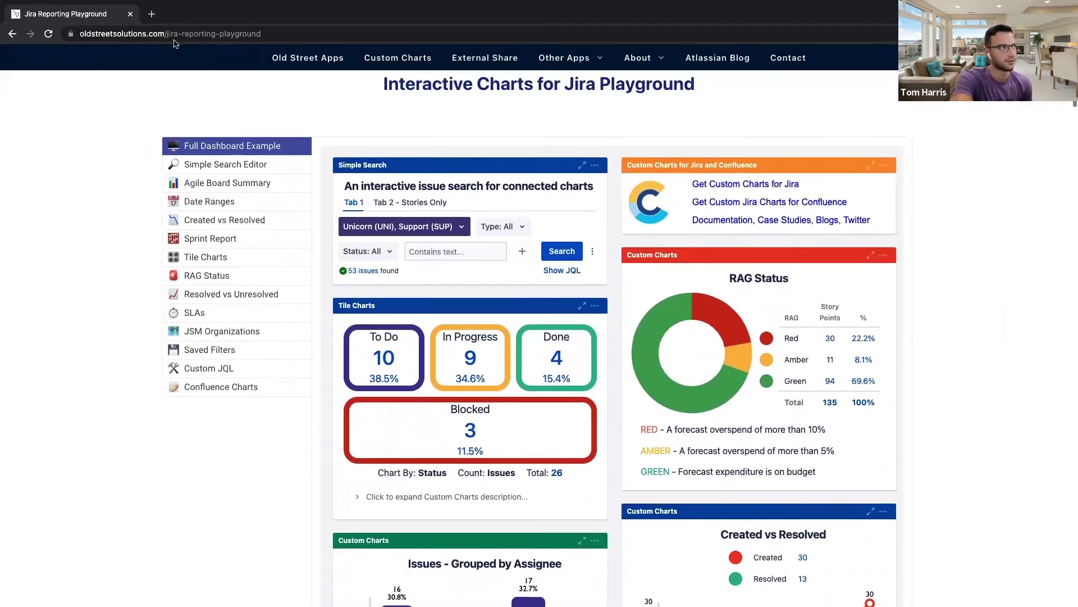
left_click(168, 37)
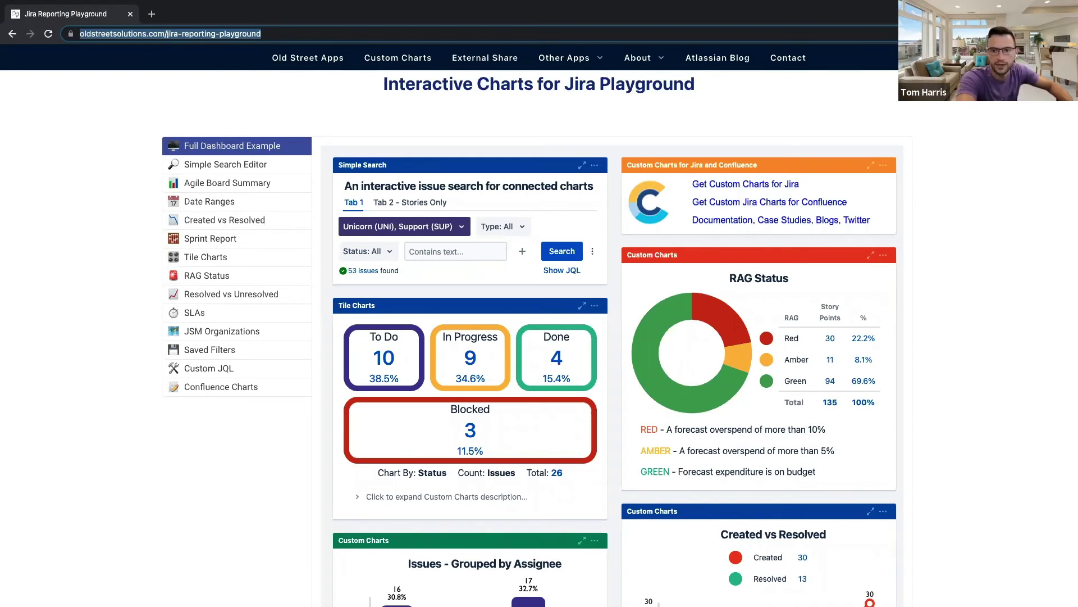
left_click(102, 222)
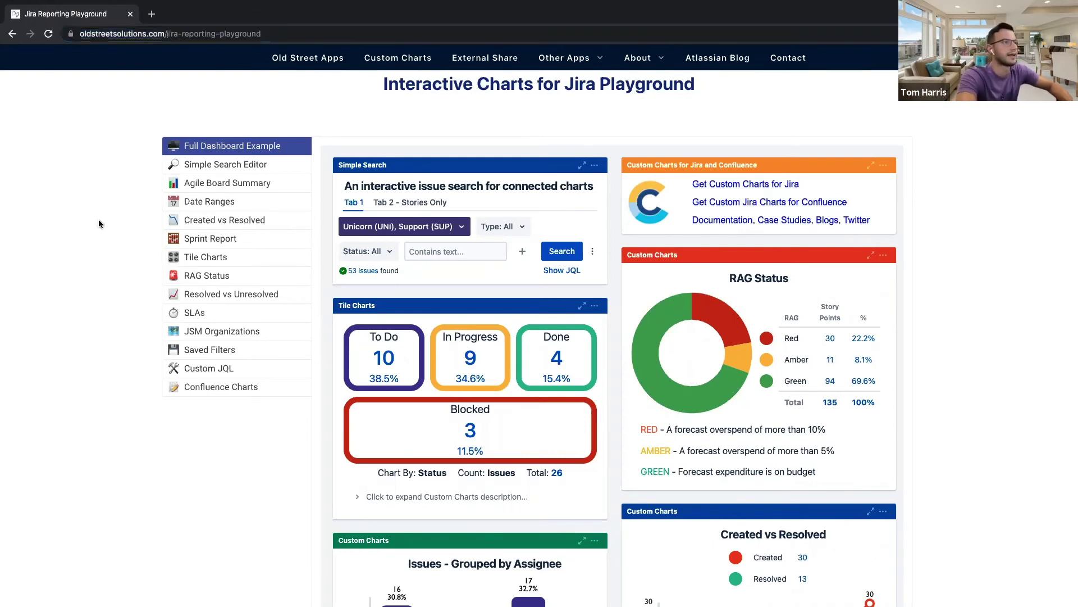
Step: Search the dashboard example's Simple Search gadget for issues containing the text "tea"
scroll(730, 264, "down", 1)
left_click(461, 233)
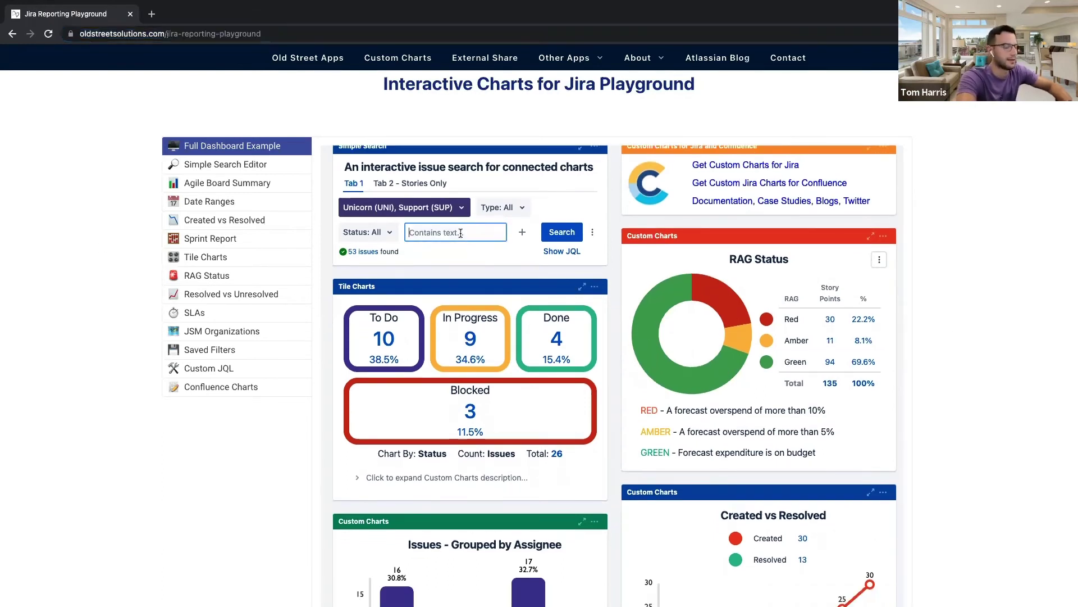
type("tea")
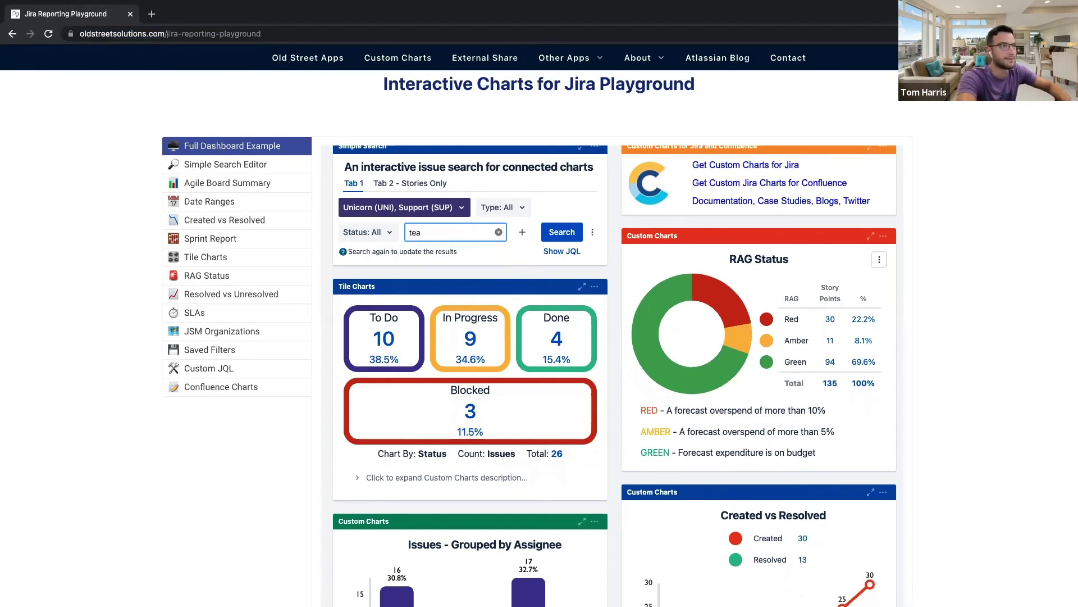
scroll(618, 376, "up", 1)
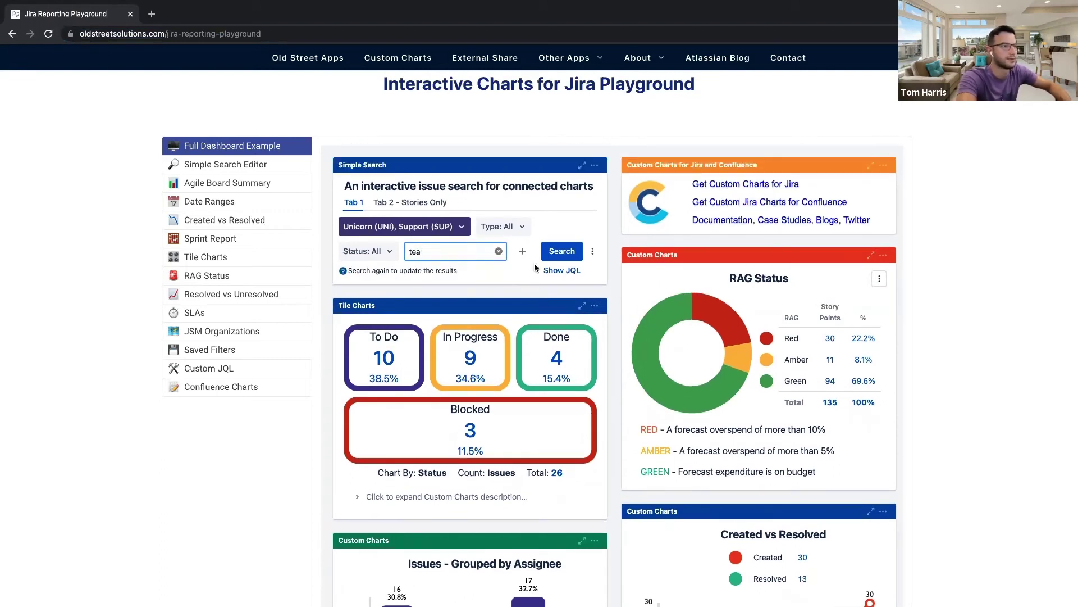
left_click(563, 251)
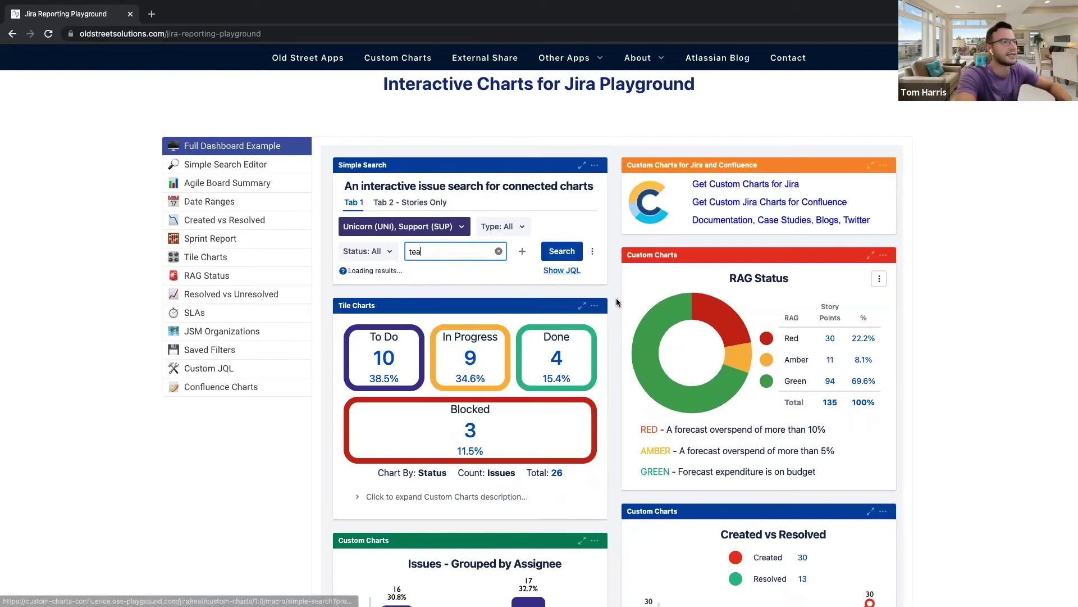
Step: Review the filtered dashboard charts and view one chart segment's issues in the Issue Navigator, closing it when done
scroll(617, 302, "down", 1)
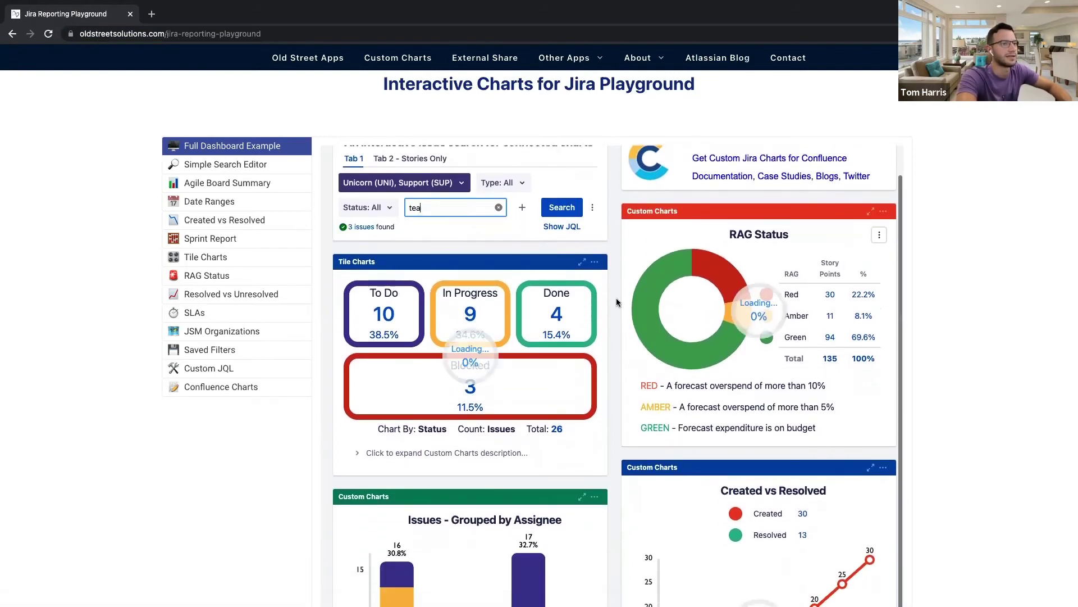
scroll(616, 302, "down", 2)
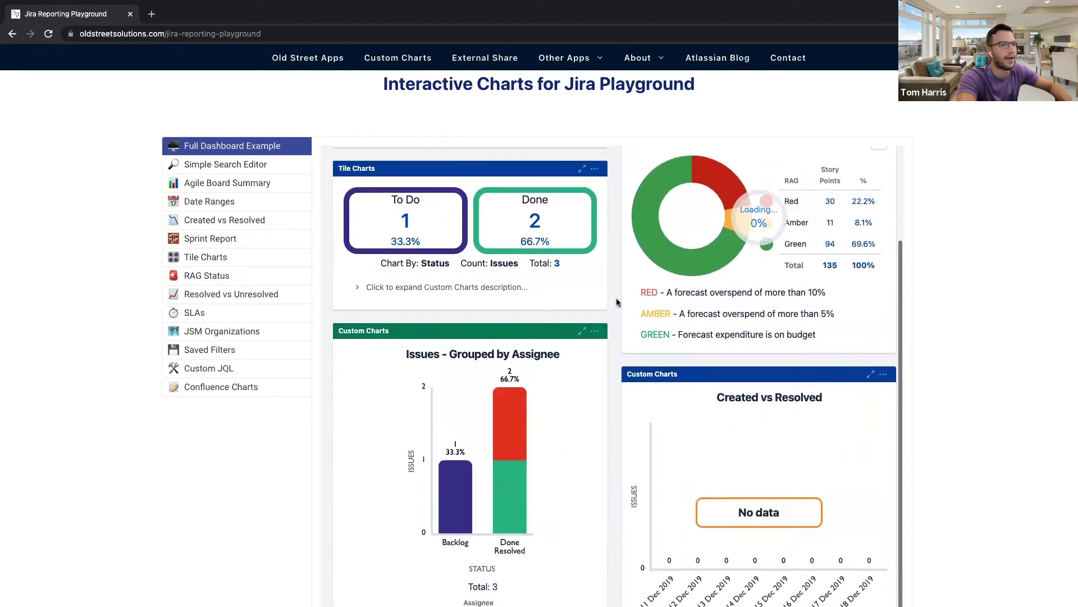
left_click(737, 253)
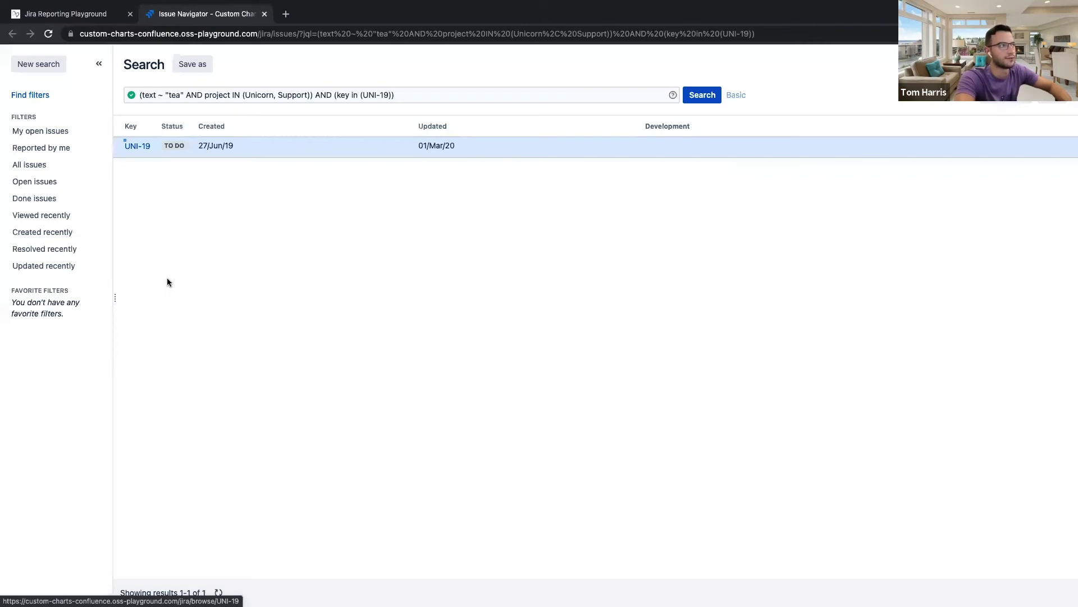
key("ctrl+w")
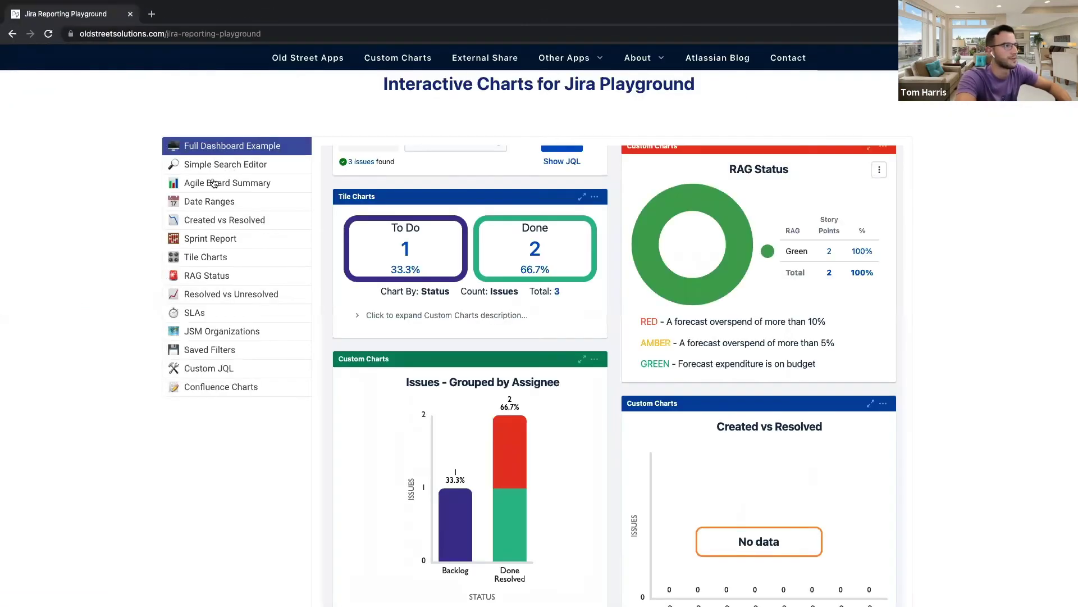
Step: Open the Agile Board Summary example and check the colour choices for the first assignee, returning to the Chart By settings
left_click(213, 183)
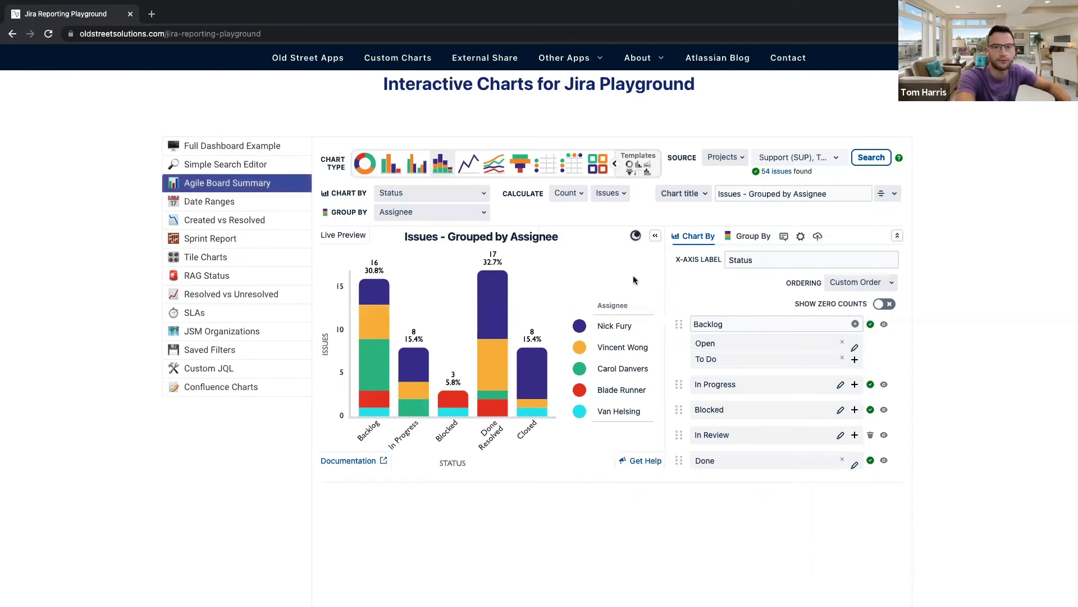
left_click(749, 237)
left_click(700, 324)
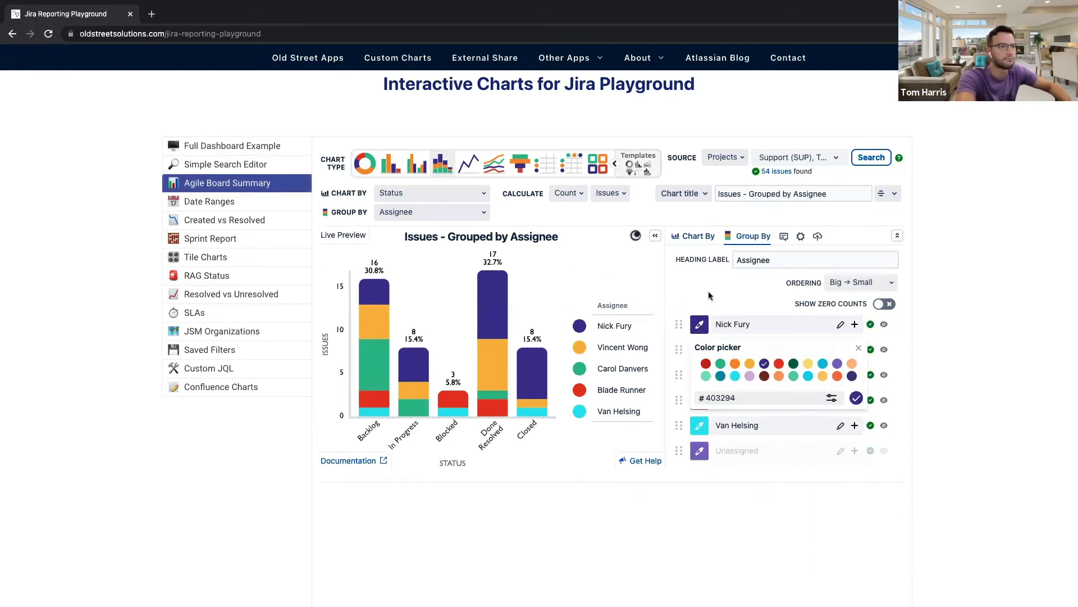
left_click(709, 296)
left_click(691, 236)
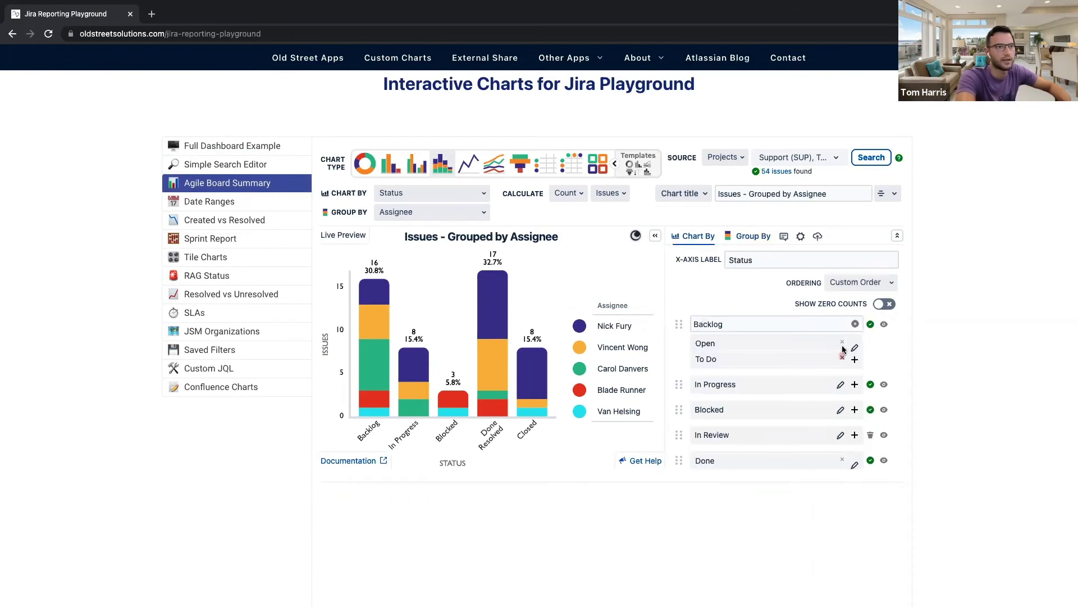
Step: Merge the In Review status into the In Progress segment of the status chart
left_click(855, 386)
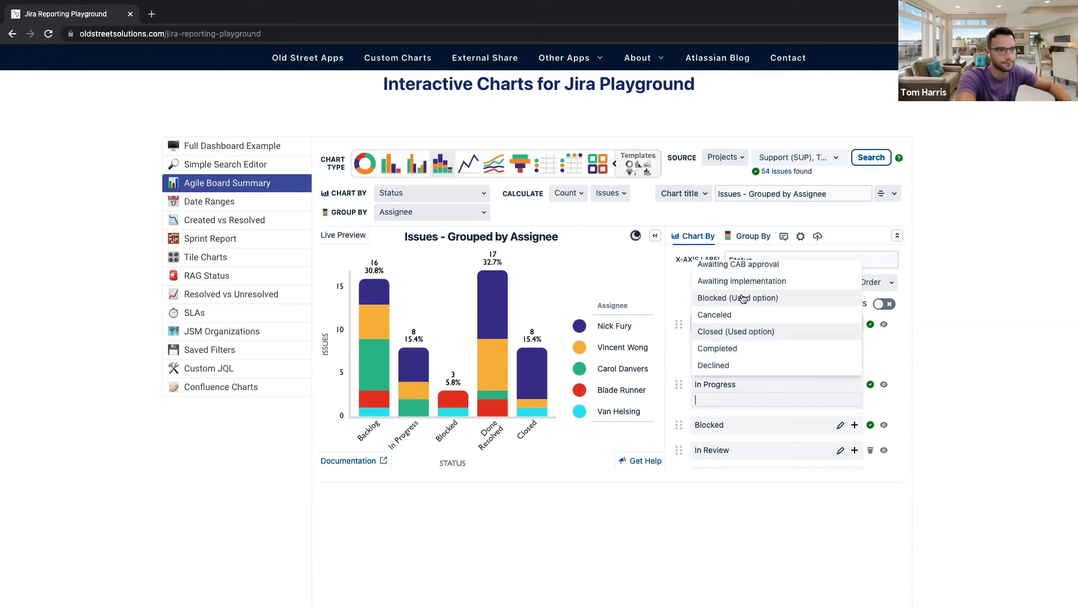
scroll(735, 324, "down", 1)
scroll(734, 324, "down", 3)
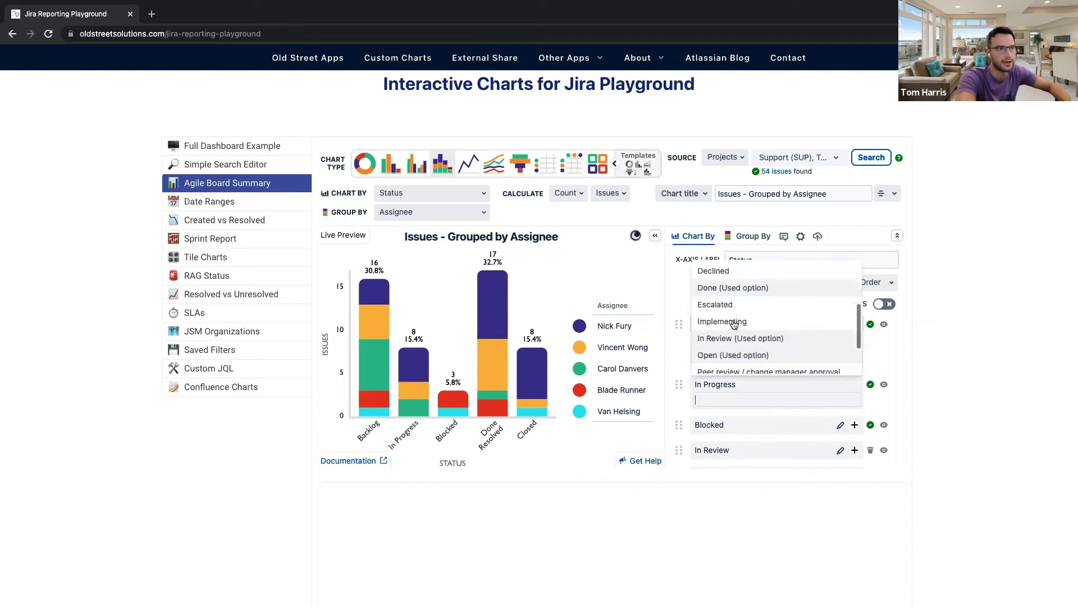
type("in")
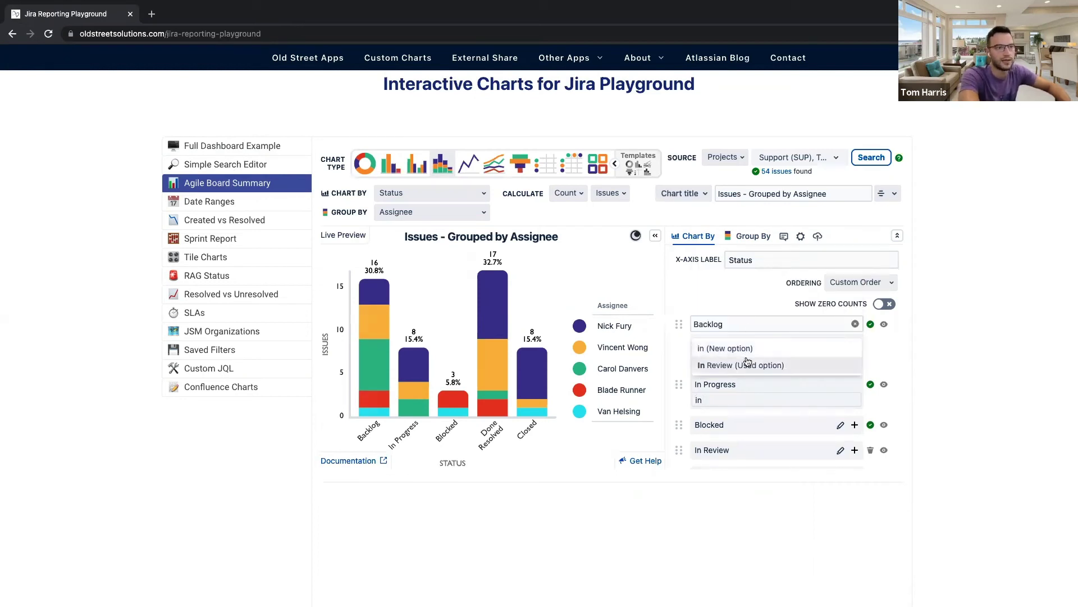
left_click(741, 365)
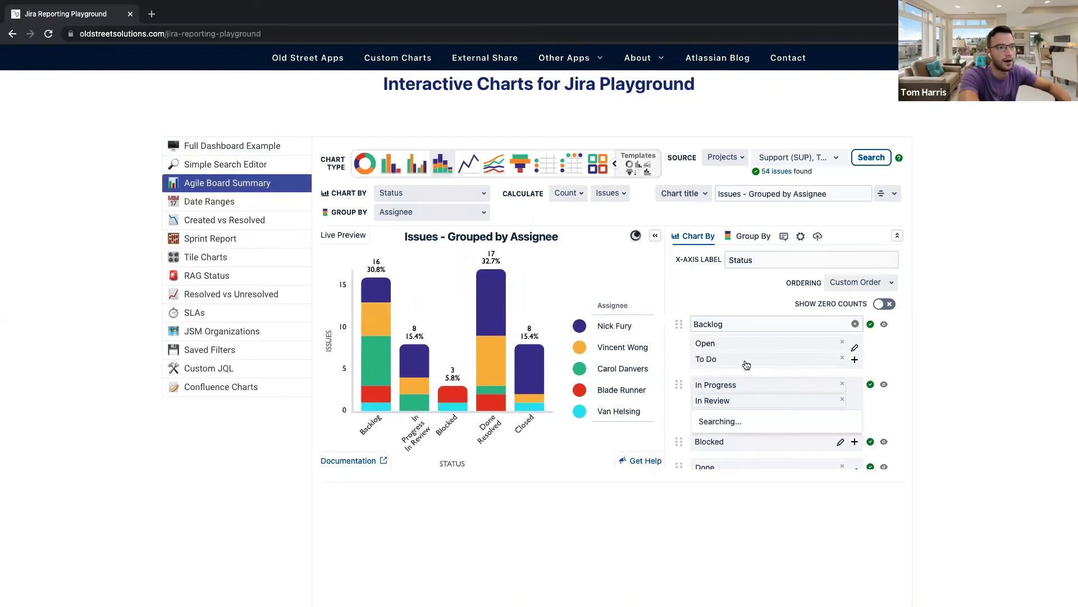
left_click(893, 358)
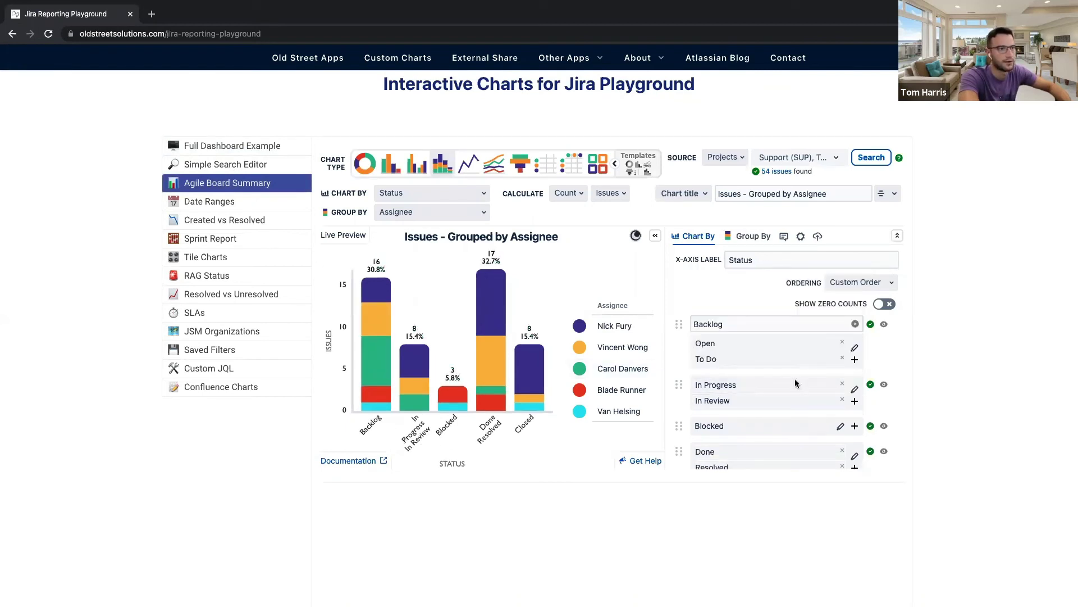
Step: Name the merged In Progress and In Review segment WIP
left_click(855, 391)
type("WIP")
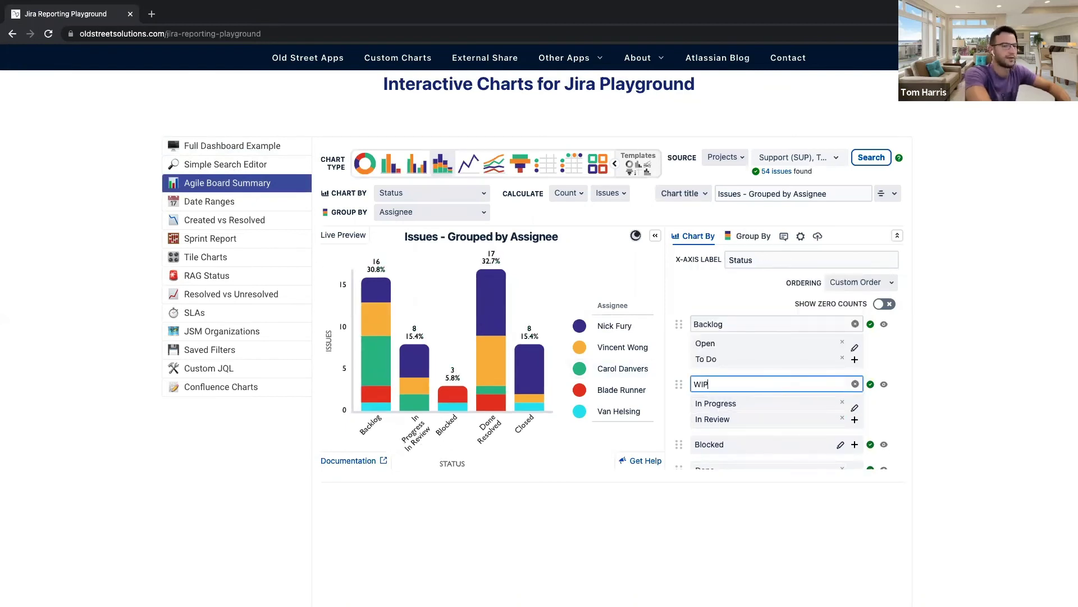
key("Return")
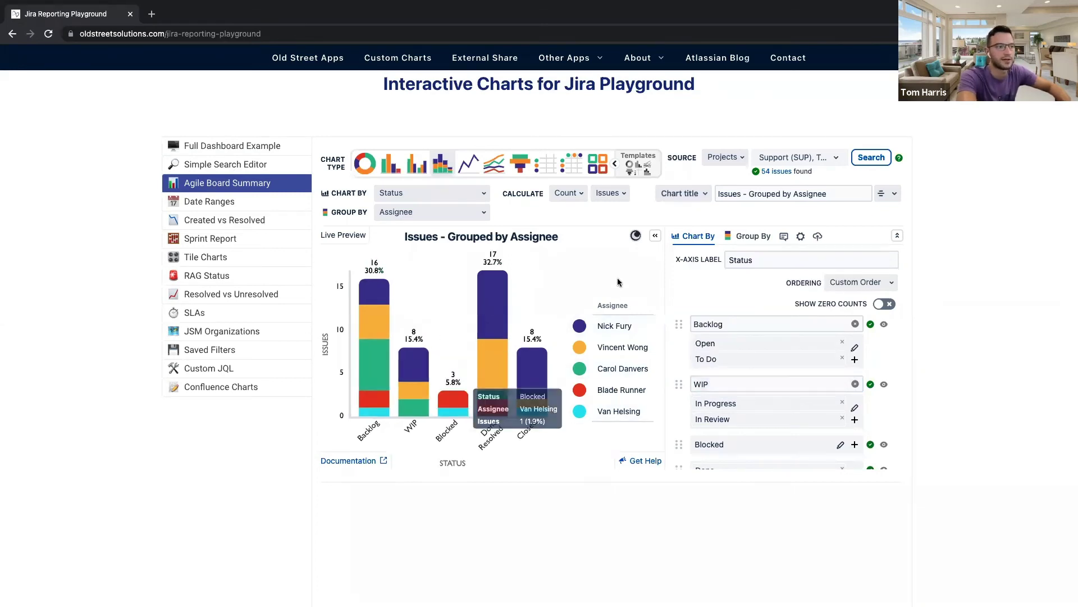
Step: In the Group By settings, merge the second listed assignee into the first assignee's segment
left_click(752, 236)
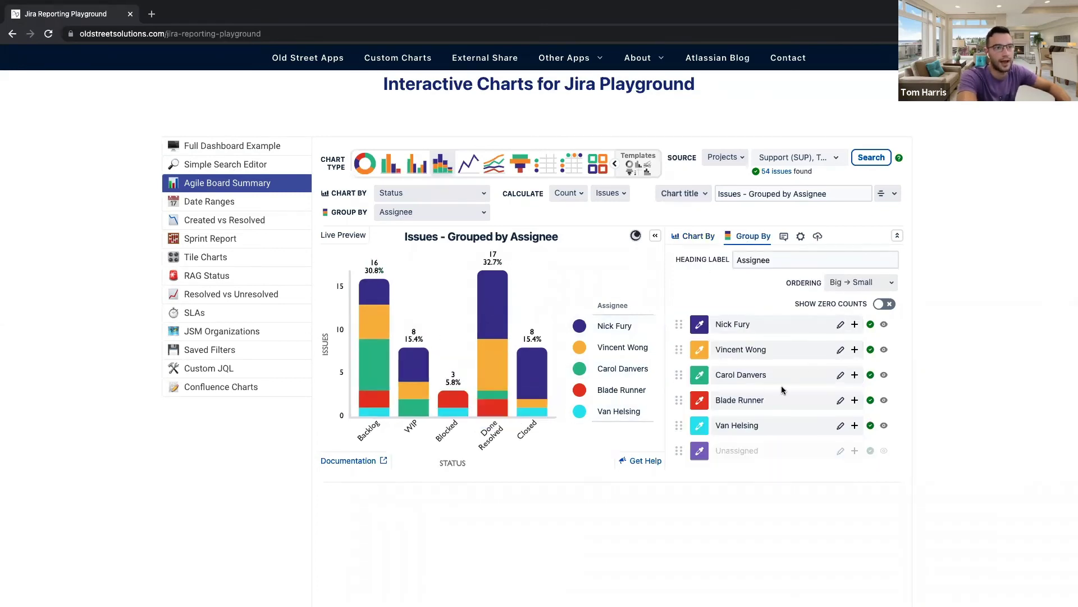
left_click(855, 326)
type("vin")
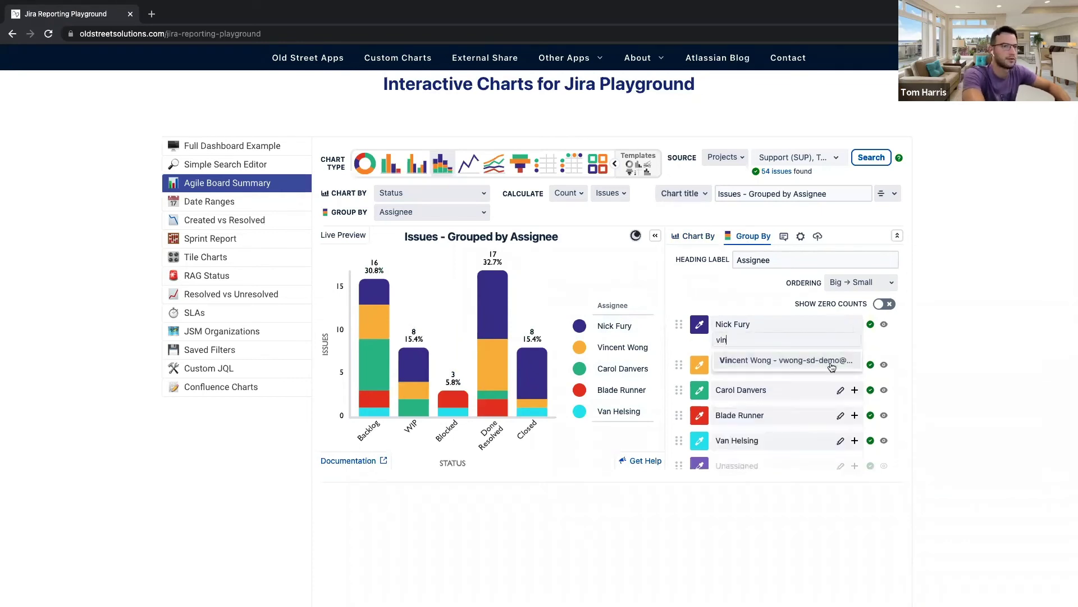
left_click(832, 363)
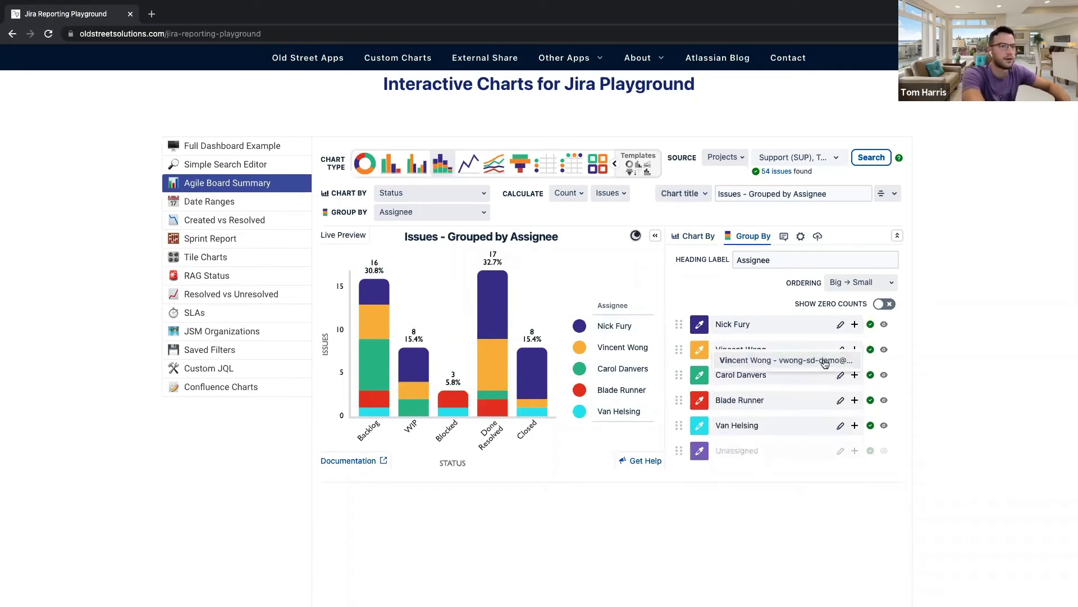
left_click(855, 381)
type("car")
key("BackSpace")
key("BackSpace")
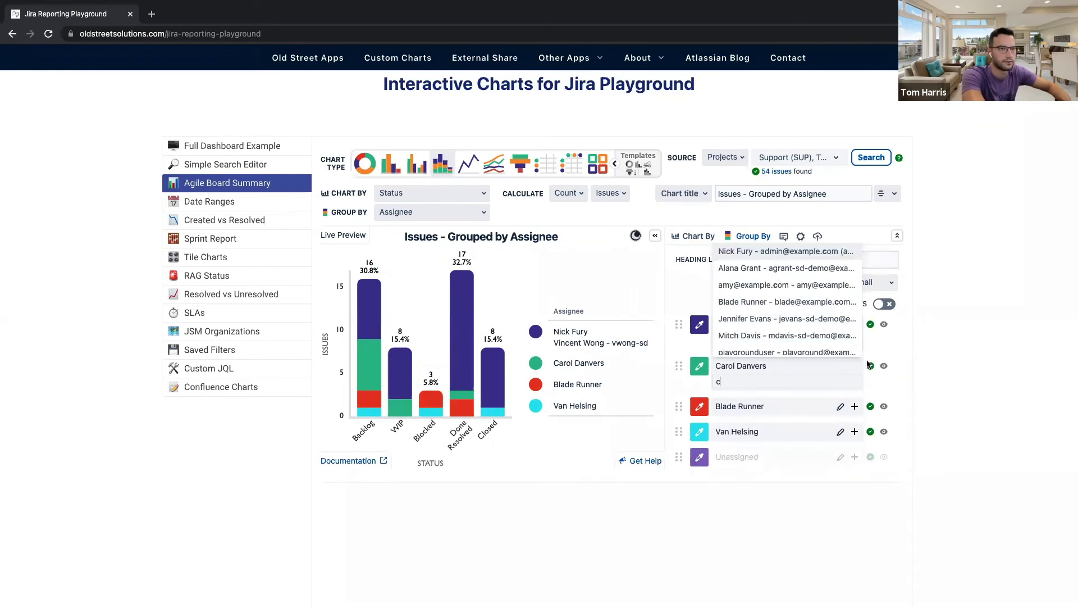
left_click(877, 349)
Step: Add the assignee shown in green to the merged two-person assignee segment
left_click(855, 341)
type("car")
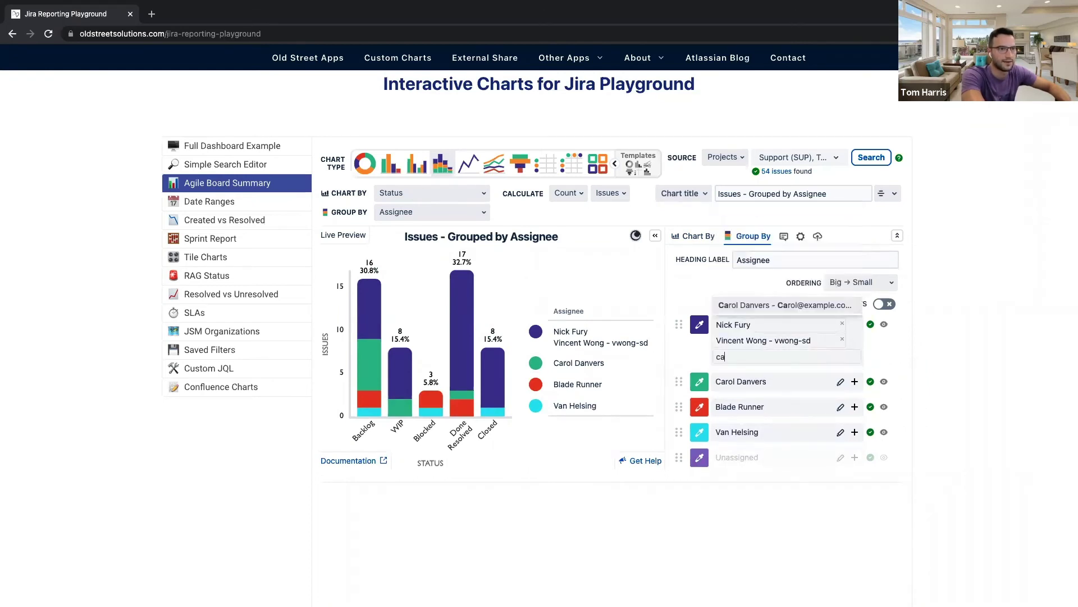
left_click(758, 303)
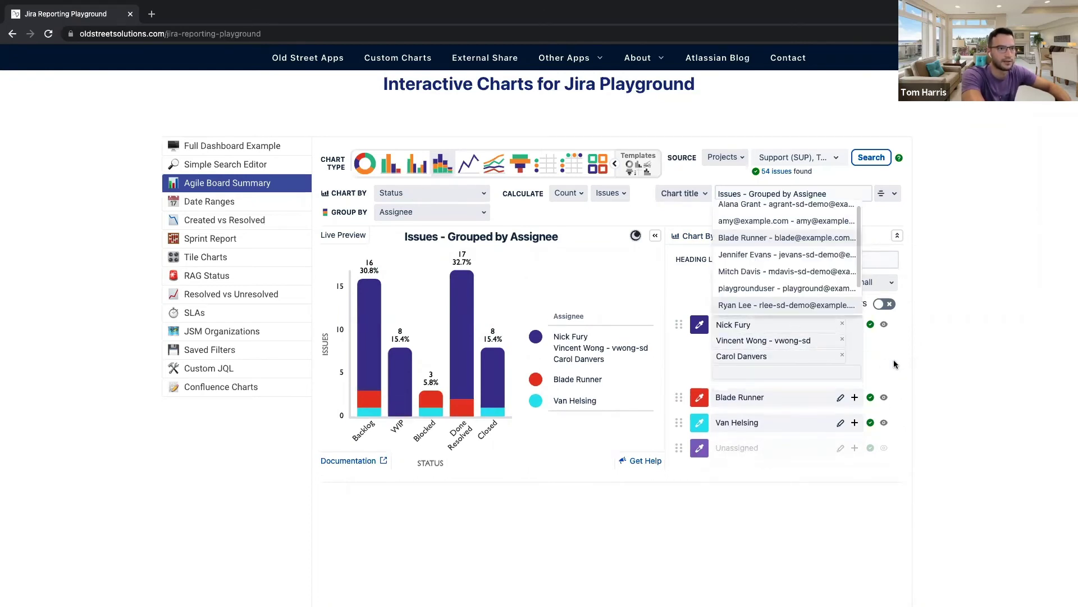
left_click(870, 346)
Step: Name the merged three-person assignee segment Team1 and change its colour to orange
left_click(853, 345)
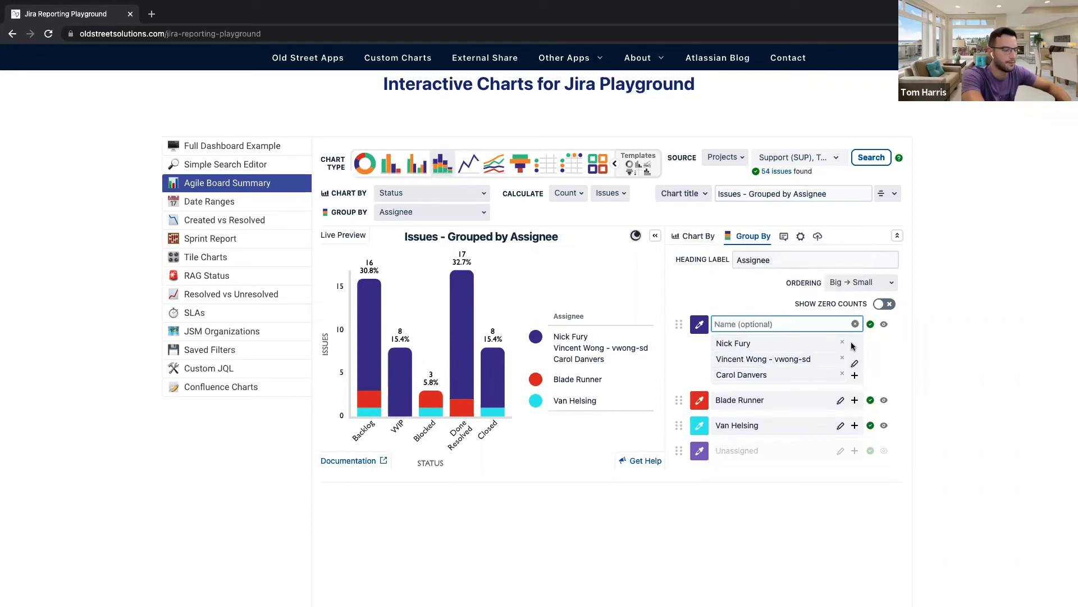
type("Team1")
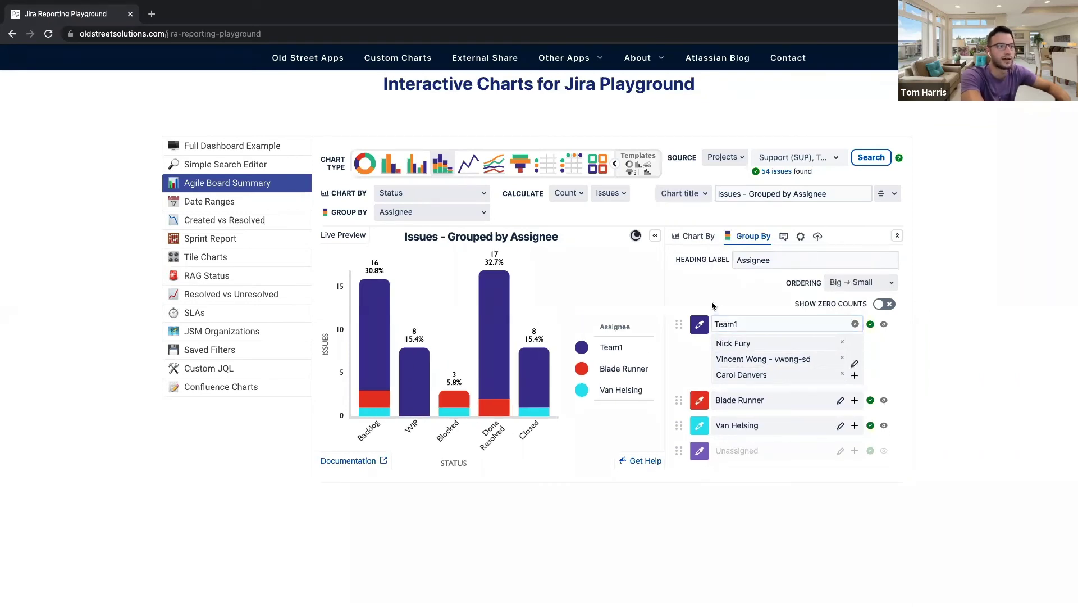
left_click(699, 325)
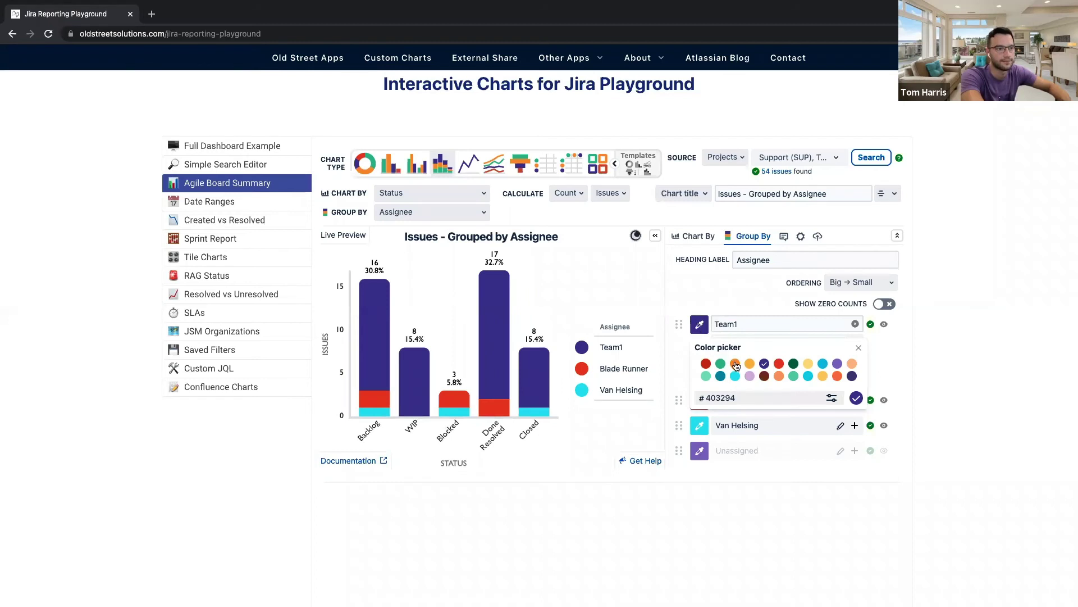
left_click(736, 363)
left_click(683, 287)
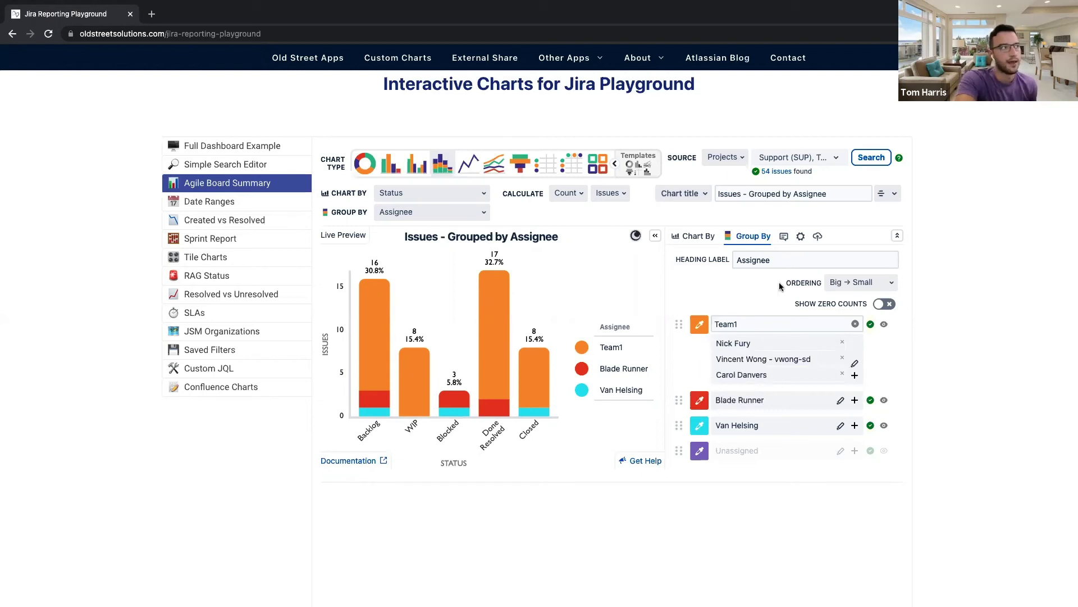
Step: Open the Sprint Report example and copy its Custom Charts configuration to the clipboard for export
left_click(195, 238)
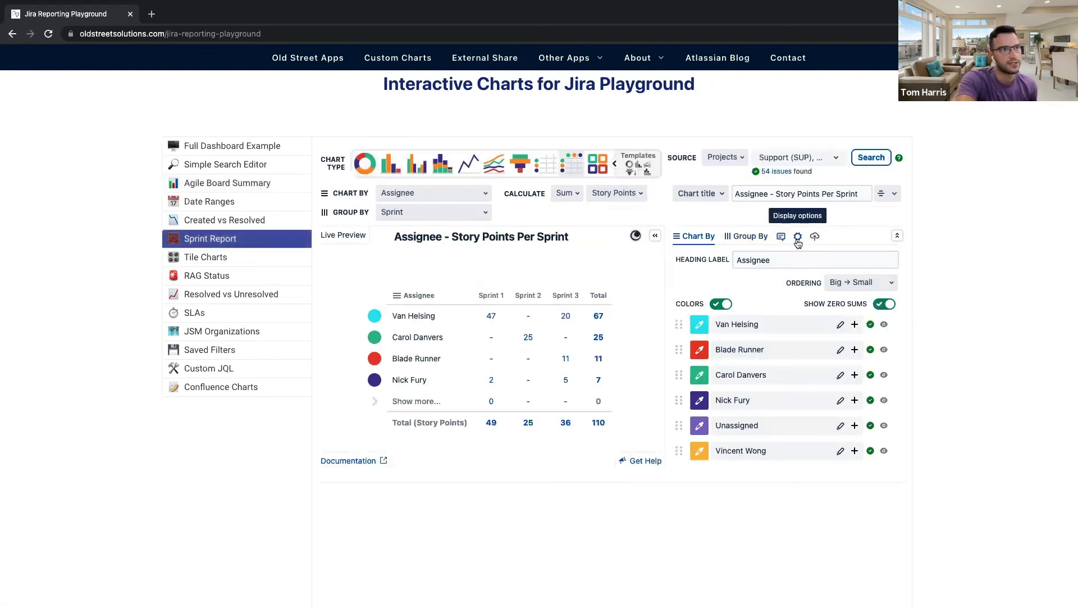
left_click(816, 237)
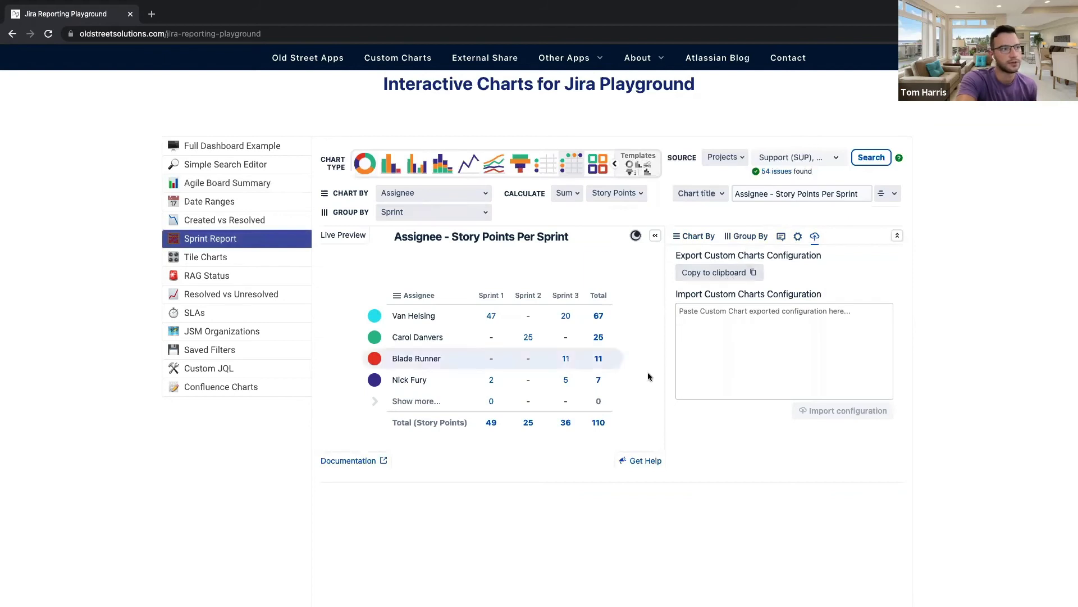
left_click(730, 275)
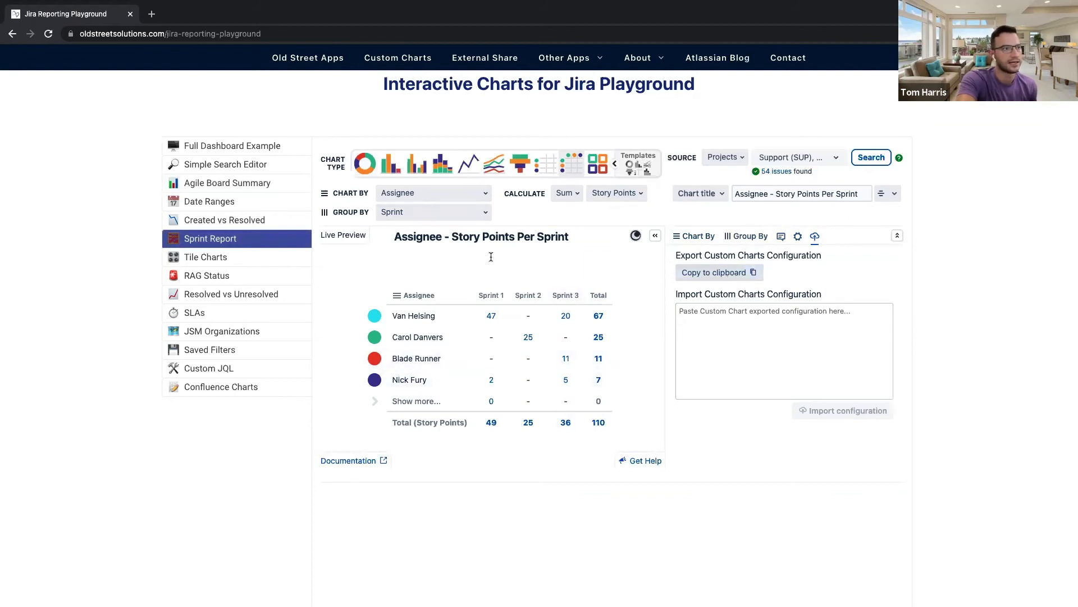
Step: Open the Created vs Resolved example and import the copied Sprint Report configuration into it
left_click(273, 223)
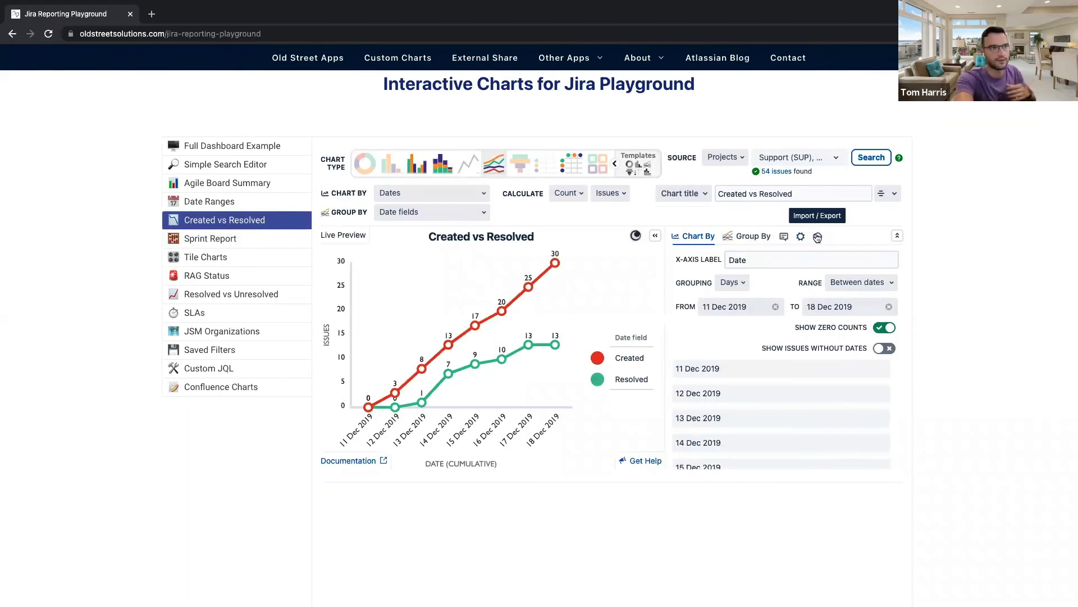
left_click(817, 237)
key("ctrl+v")
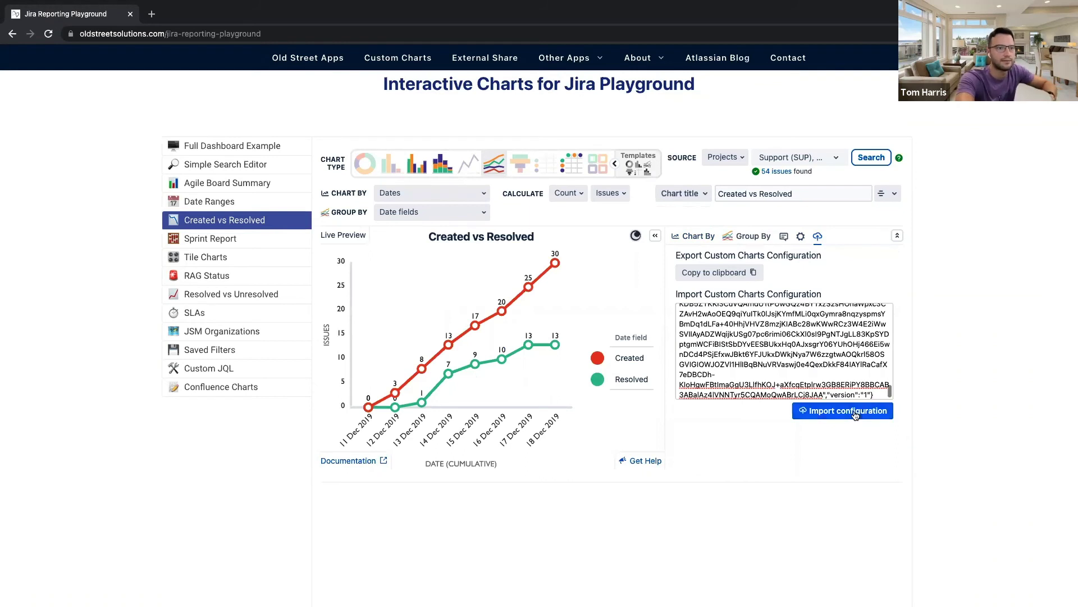
left_click(851, 411)
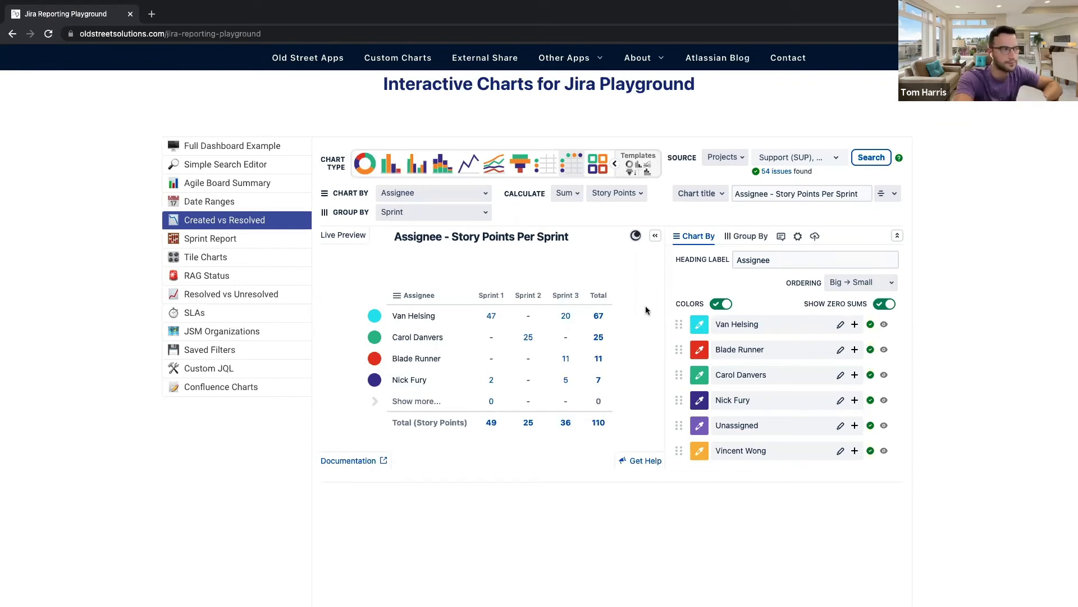
Step: Change the imported sprint table's calculated value from story points to Time Between
left_click(568, 193)
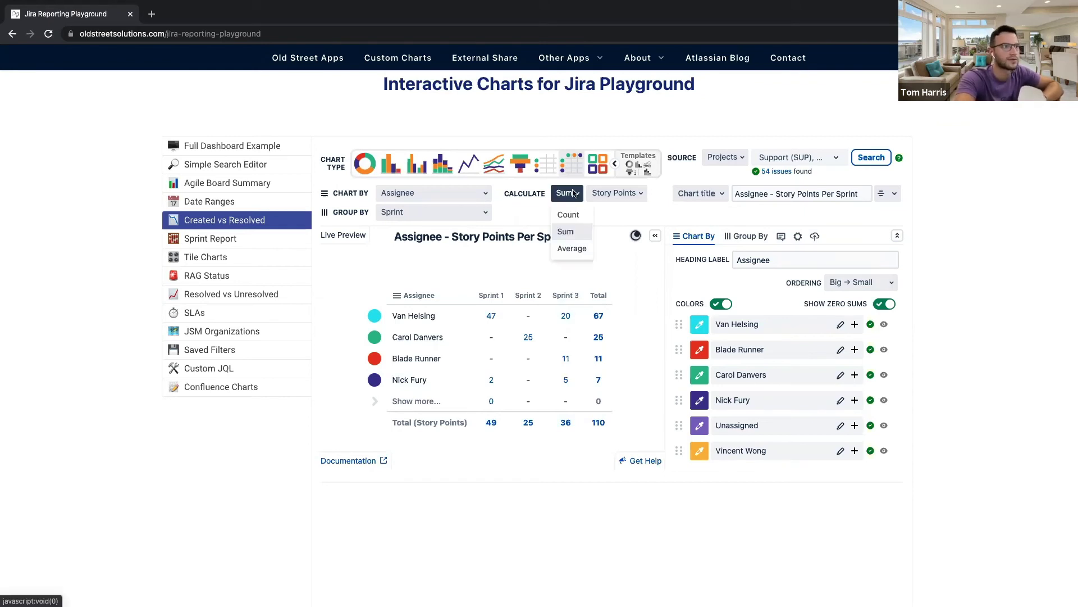
left_click(621, 195)
scroll(622, 274, "down", 3)
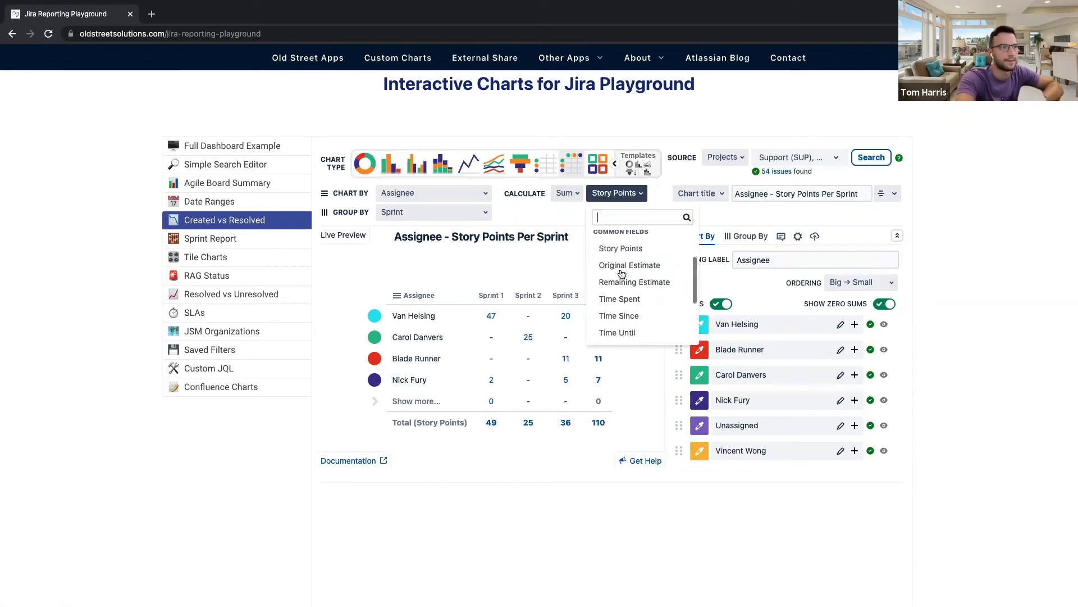
scroll(626, 277, "up", 1)
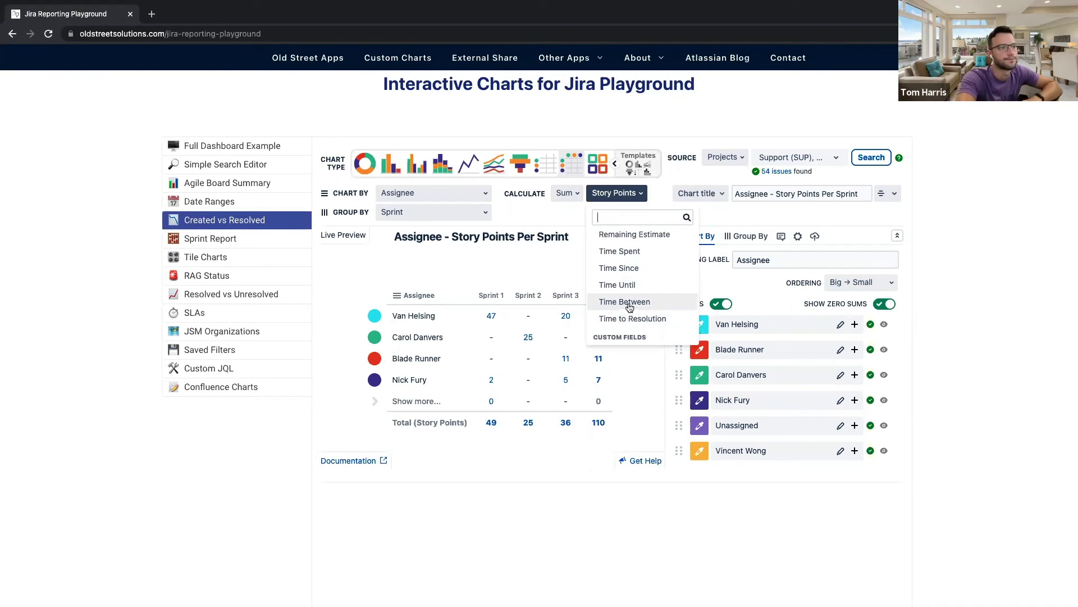
left_click(629, 306)
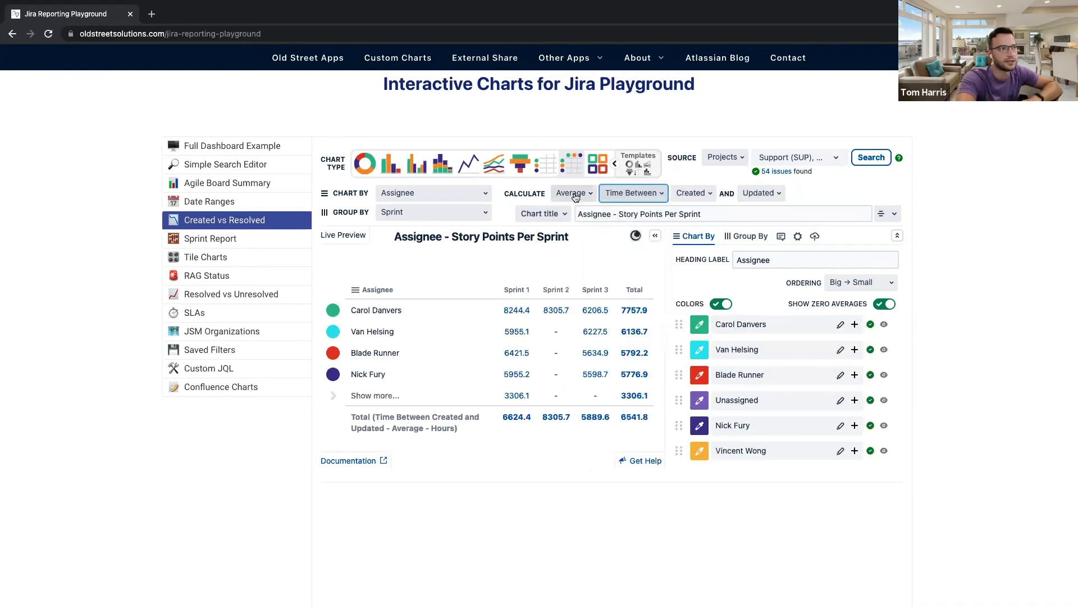
Step: Switch the table's calculation to Count, and from there to Time Until
left_click(572, 193)
left_click(573, 215)
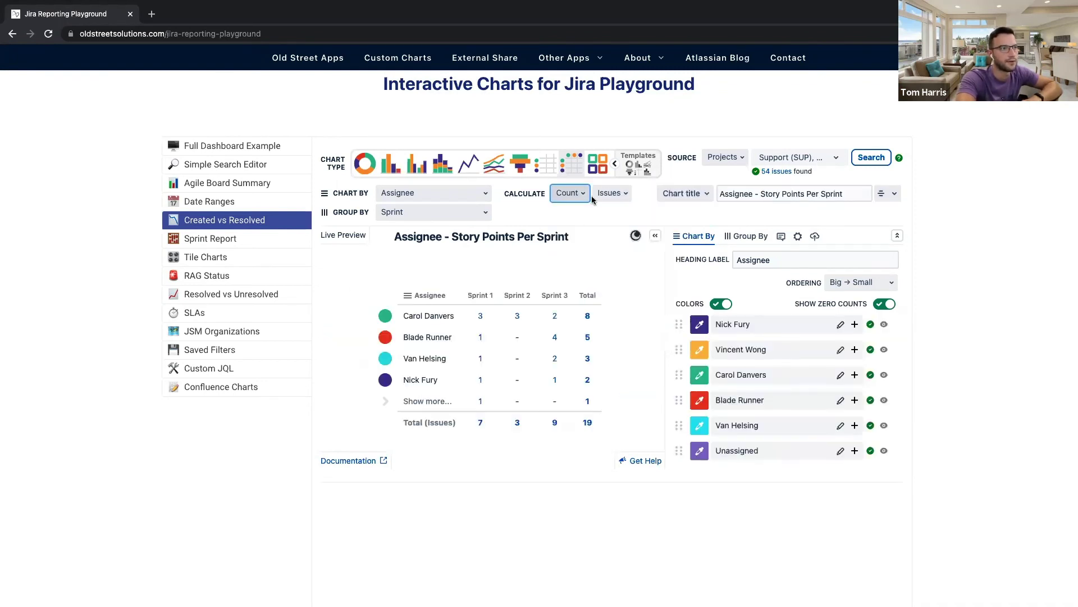
left_click(610, 194)
scroll(625, 306, "down", 3)
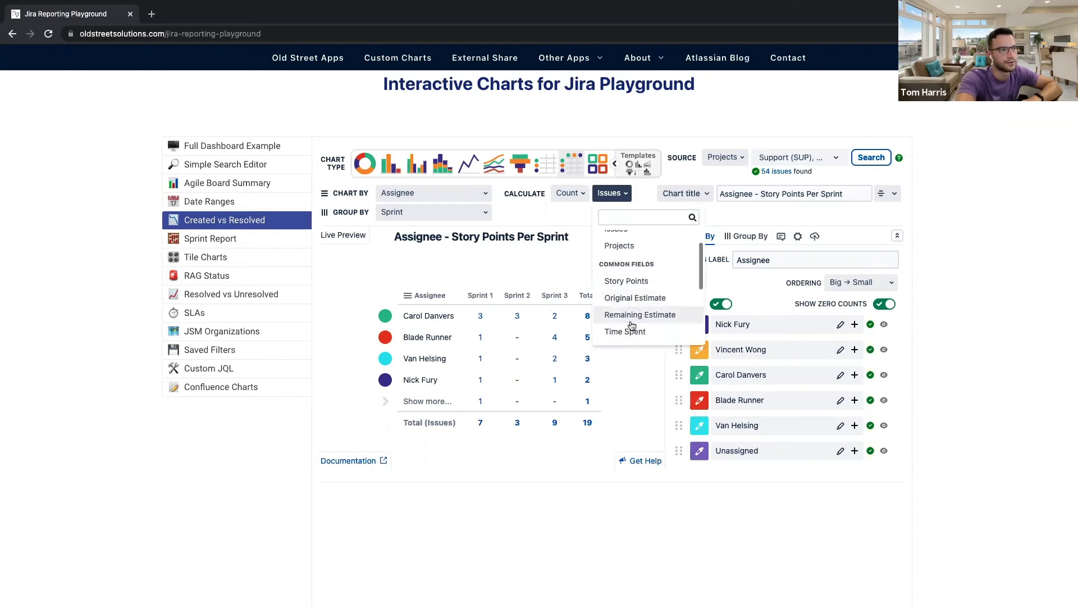
scroll(647, 320, "down", 1)
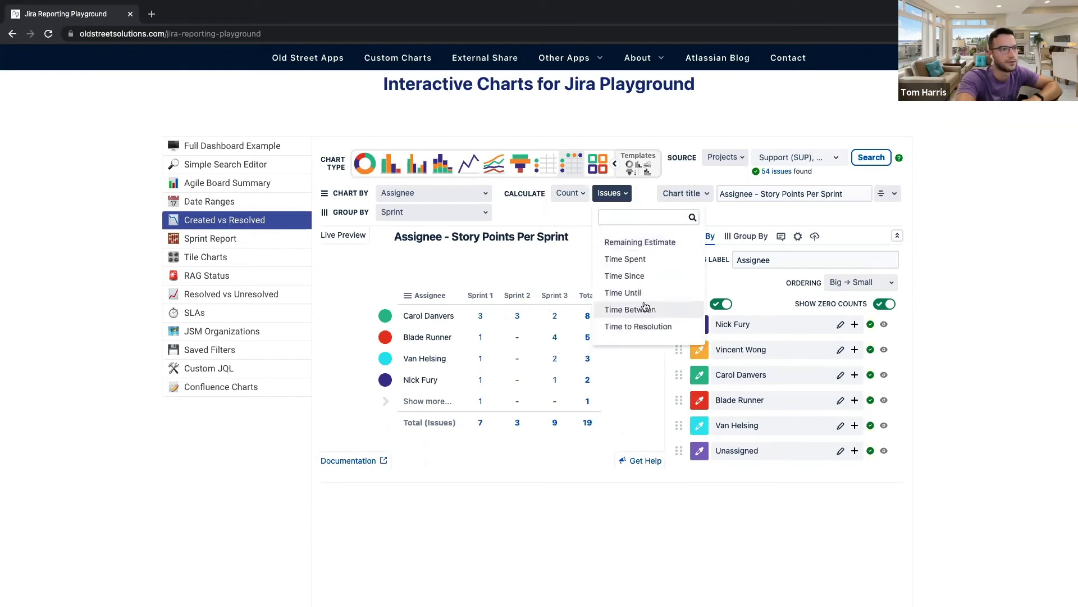
left_click(645, 291)
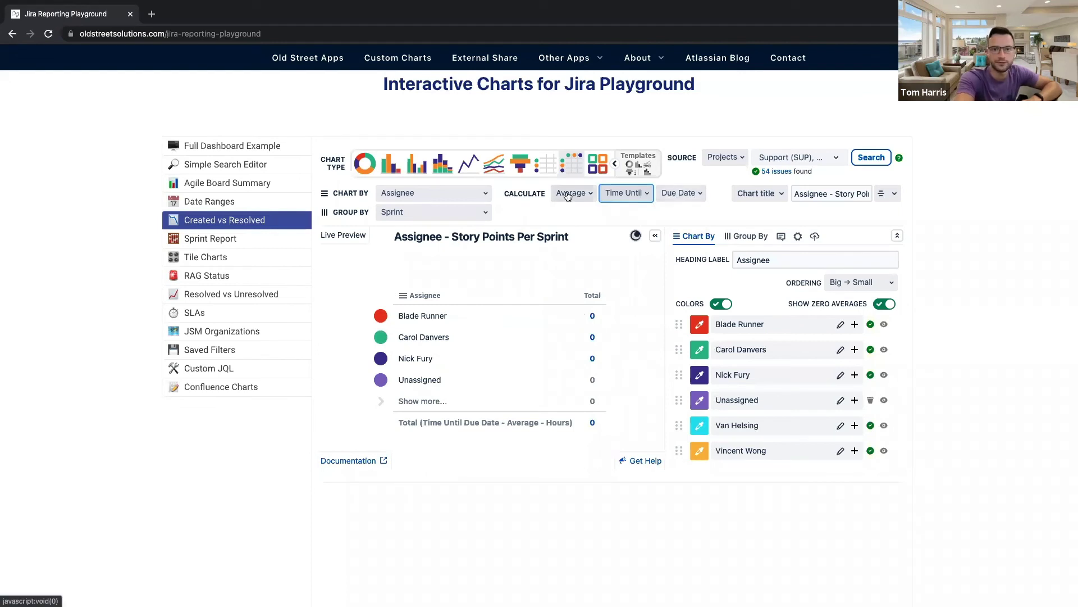
Step: Search the Time Until date fields for "crea", and clear the search to view the available dates
left_click(695, 194)
type("cr")
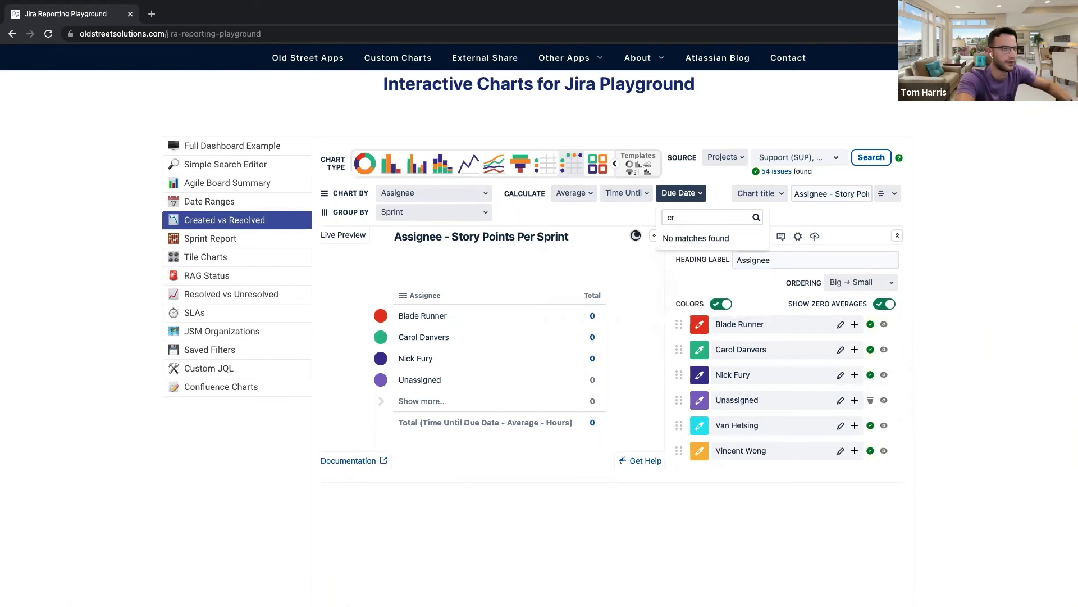
type("ea")
key("BackSpace")
key("BackSpace")
key("BackSpace")
key("BackSpace")
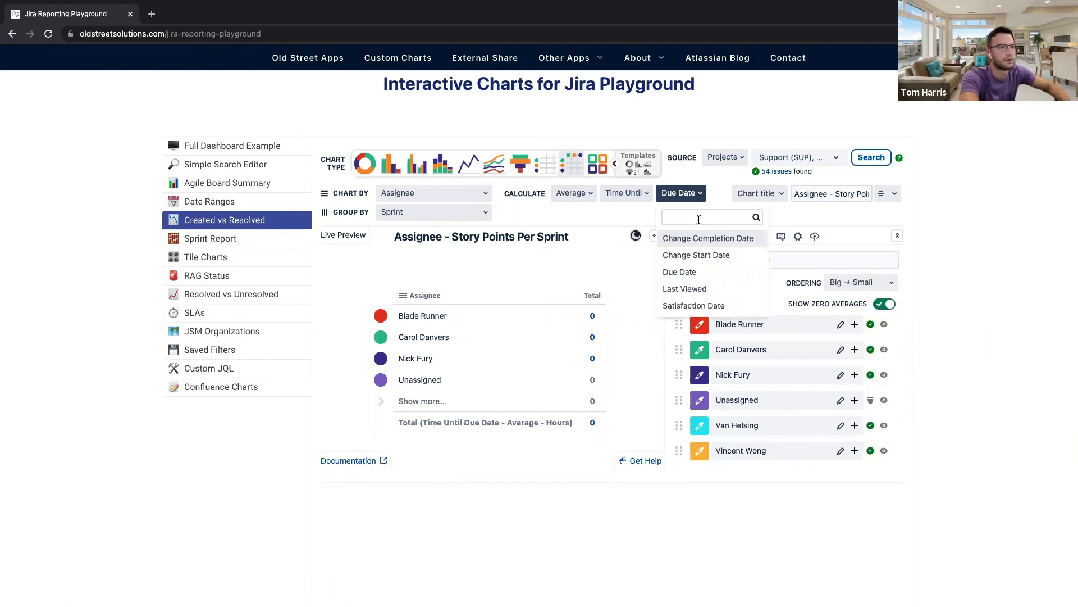
scroll(691, 276, "down", 1)
left_click(690, 236)
Step: Change the table's calculation to Time Since the created date
left_click(626, 152)
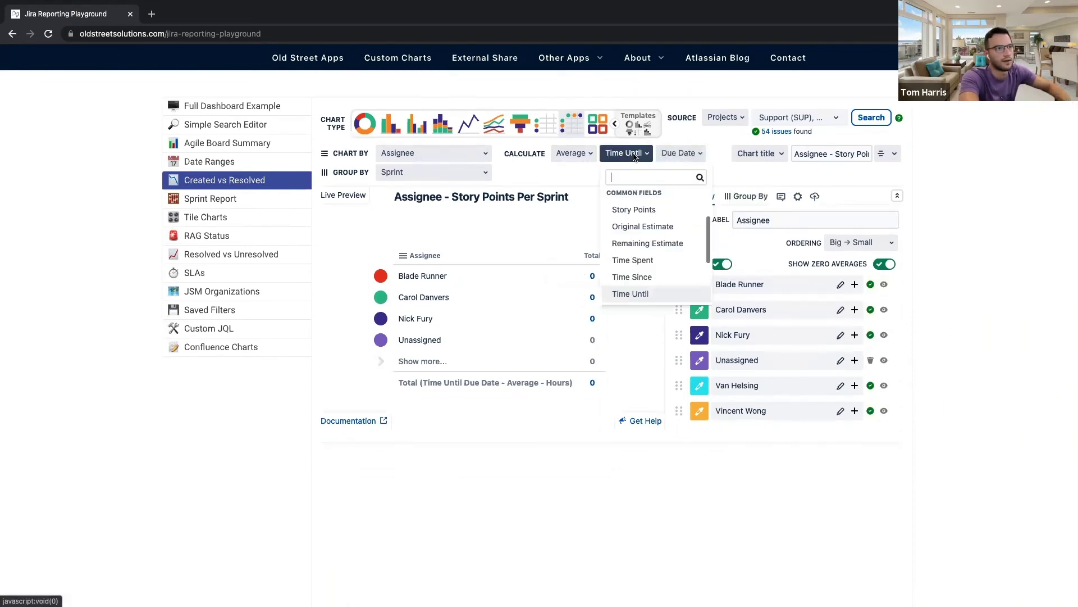
left_click(633, 278)
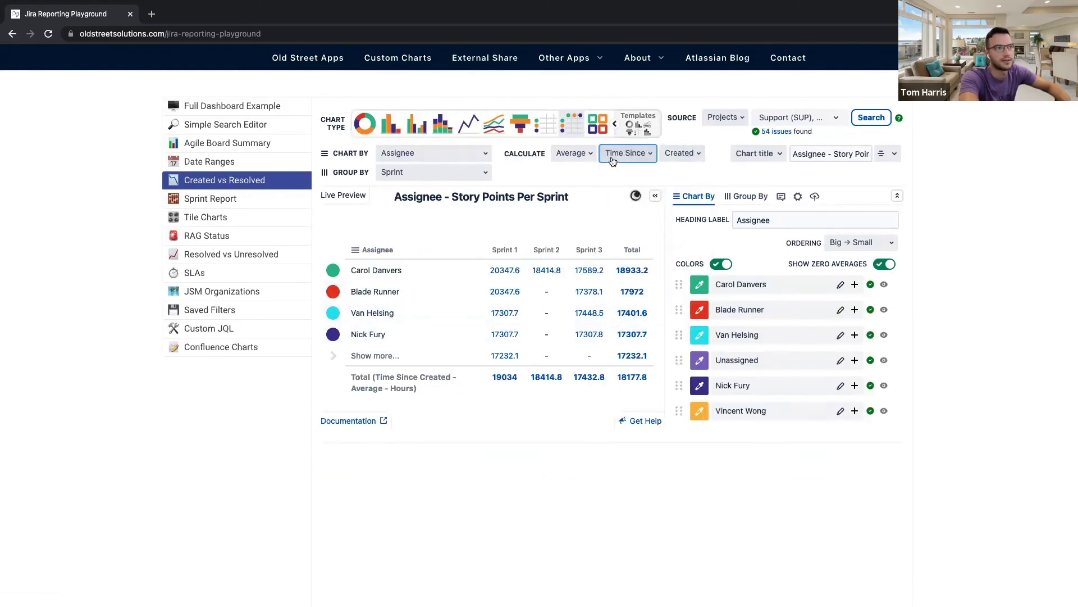
scroll(625, 183, "up", 1)
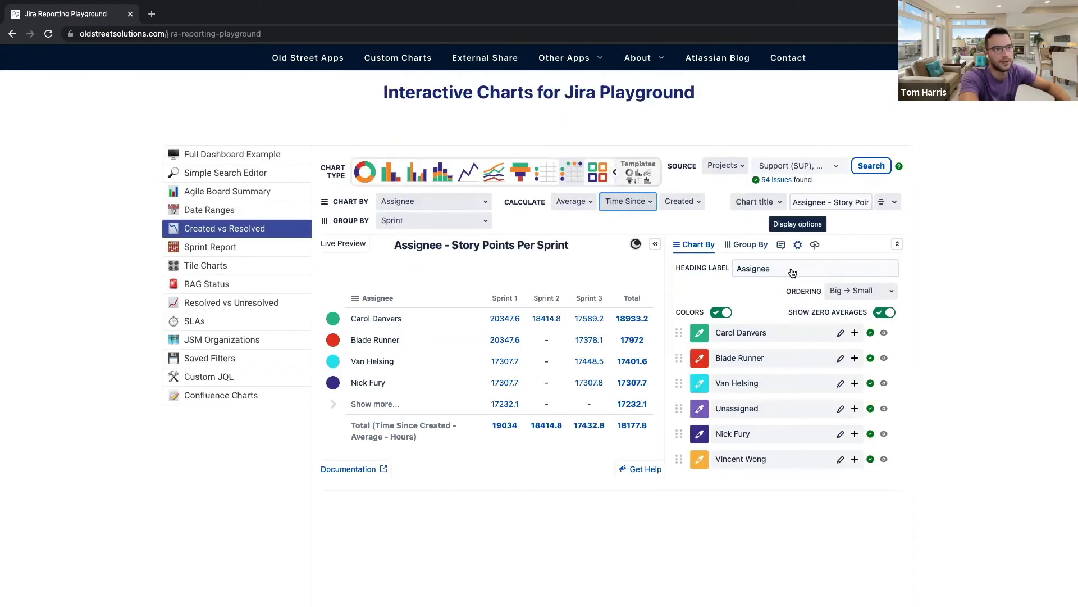
Step: In the chart's display options, set the time unit to Days
left_click(797, 244)
scroll(773, 369, "down", 2)
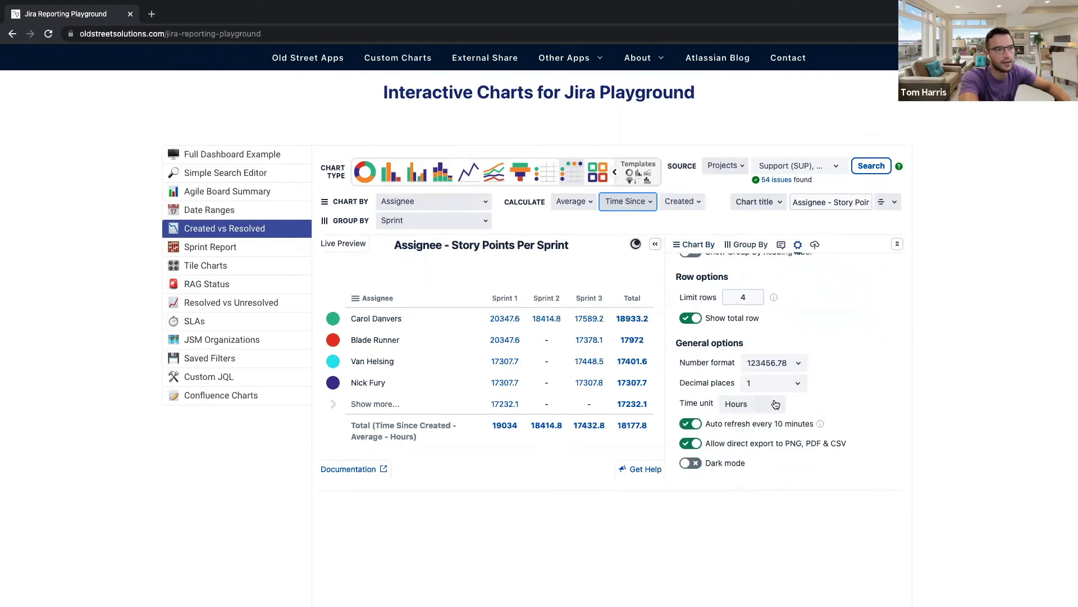
left_click(776, 404)
left_click(740, 447)
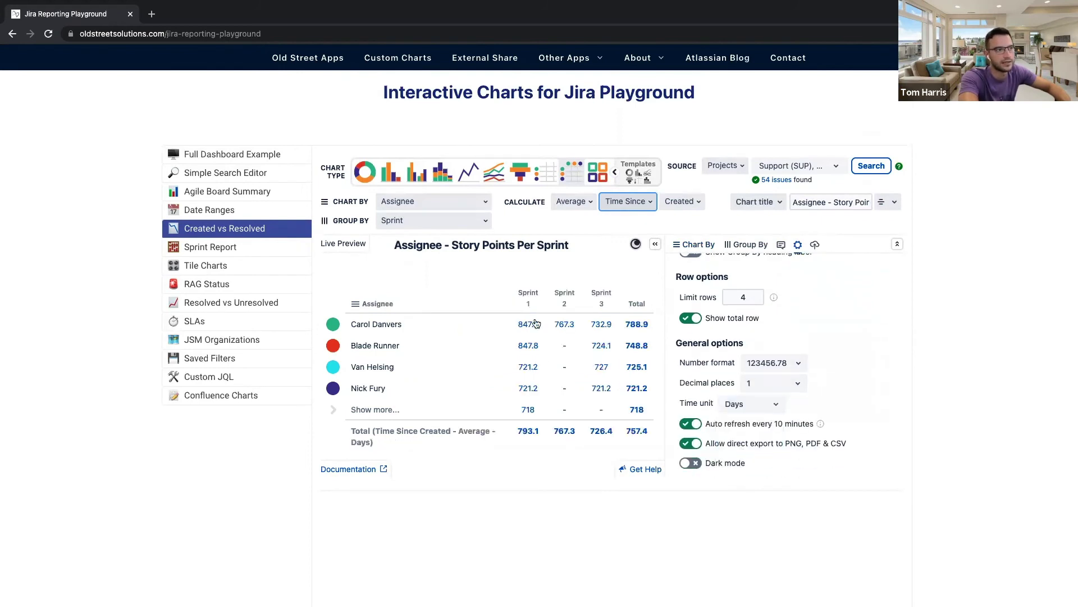
Step: Change the table's time unit to Months
left_click(751, 404)
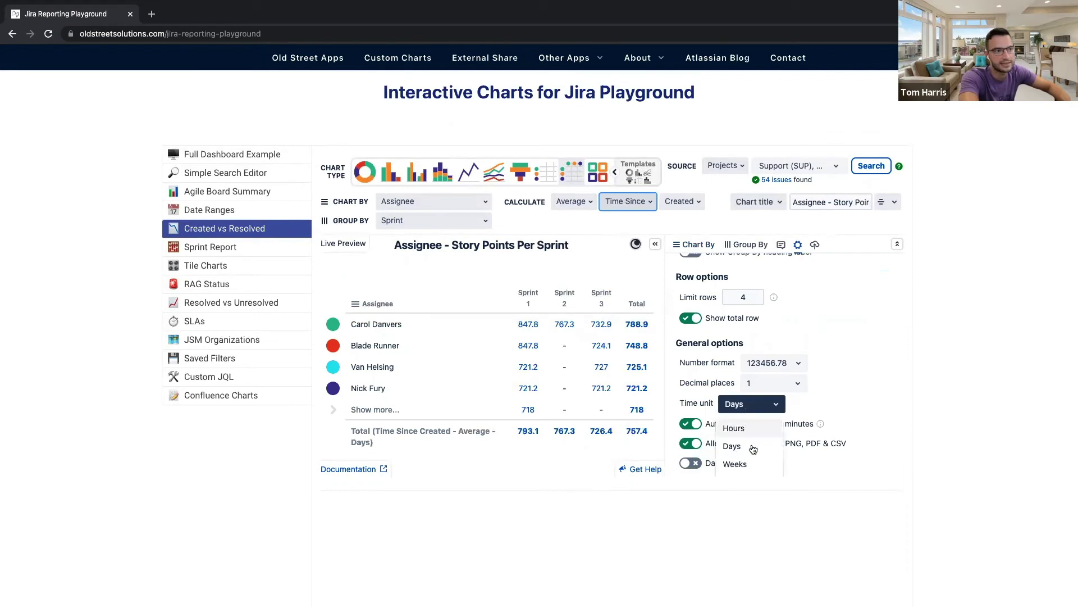
scroll(749, 450, "down", 1)
left_click(736, 465)
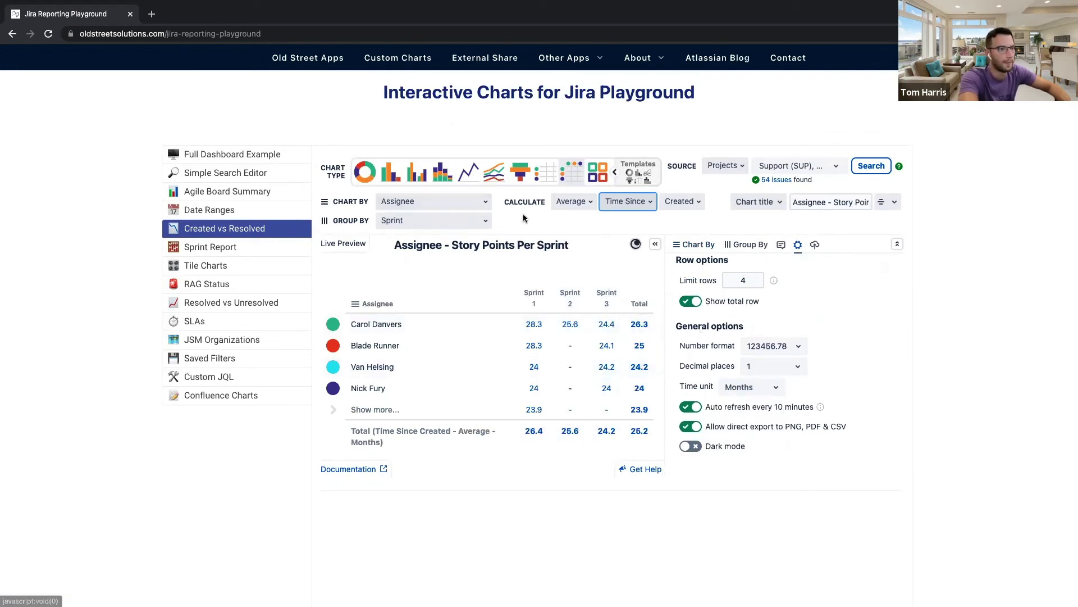
scroll(779, 337, "up", 3)
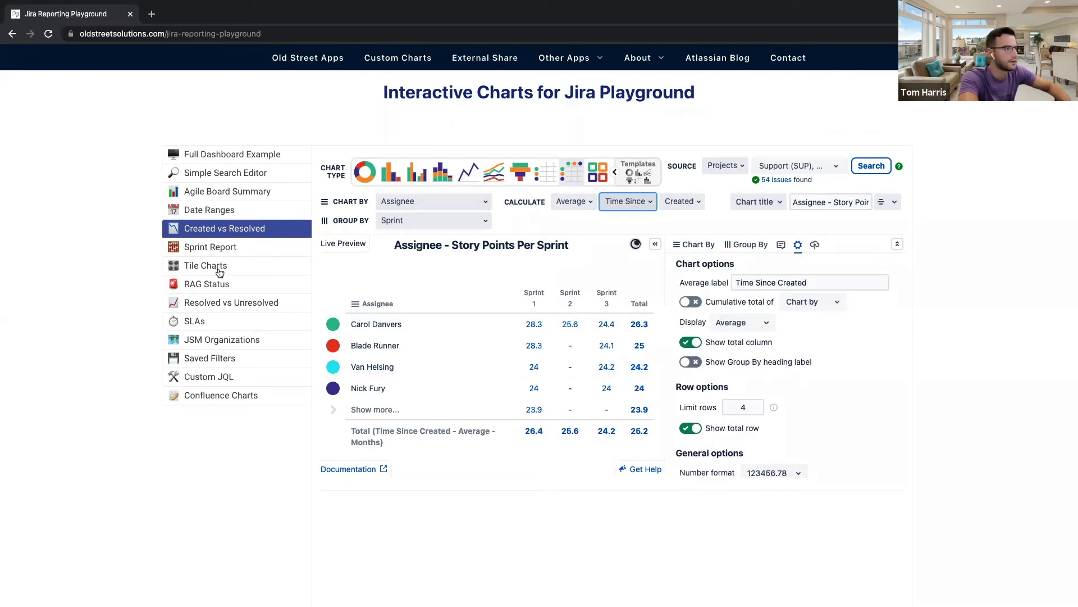
Step: Reload the Created vs Resolved example and switch its cumulative total off and back on in the display options
left_click(214, 235)
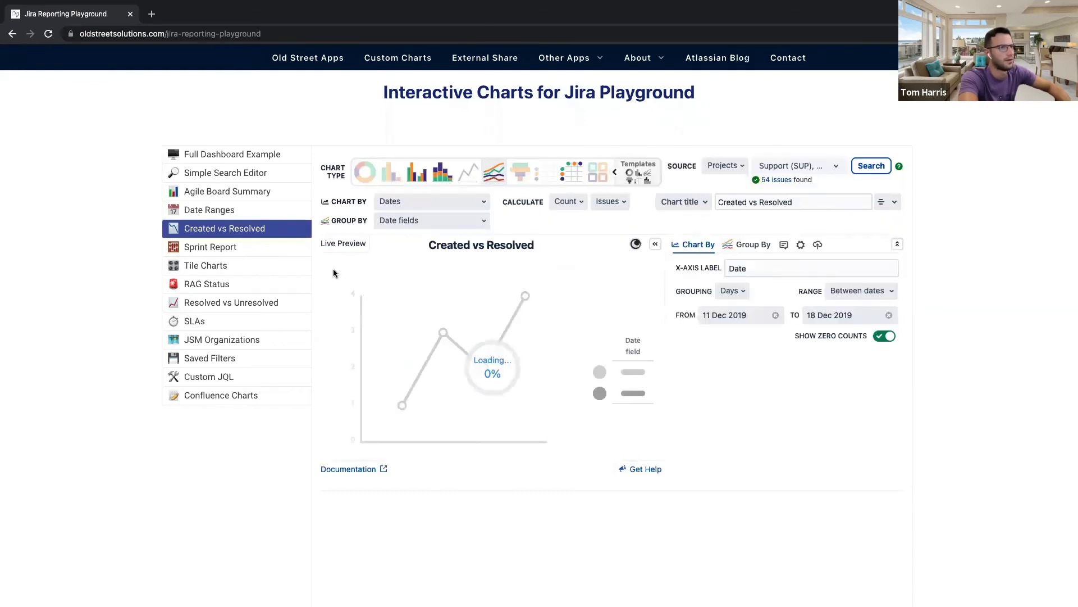
left_click(800, 245)
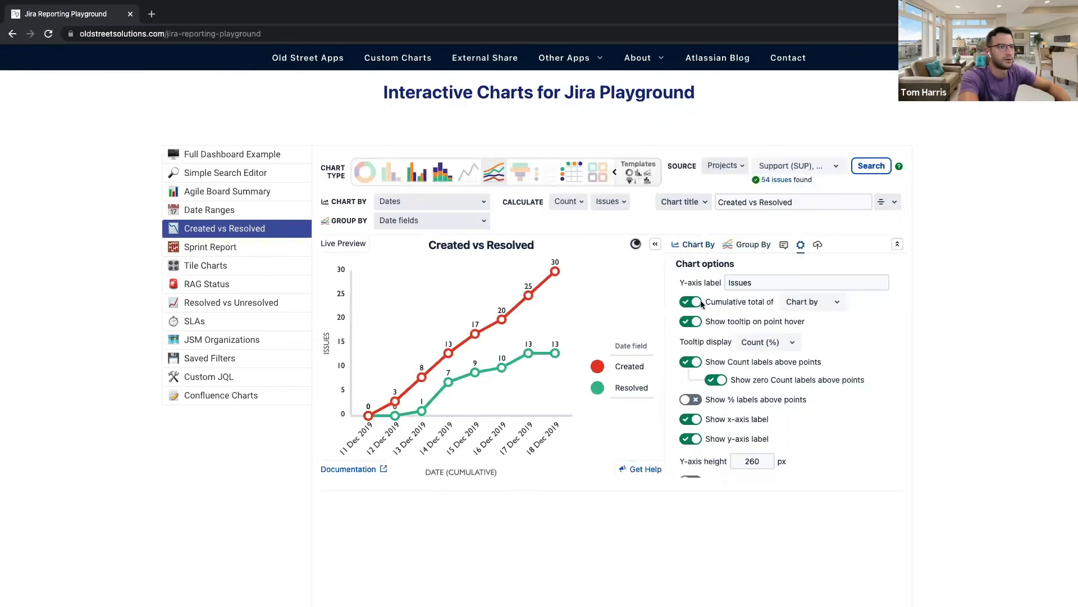
left_click(692, 302)
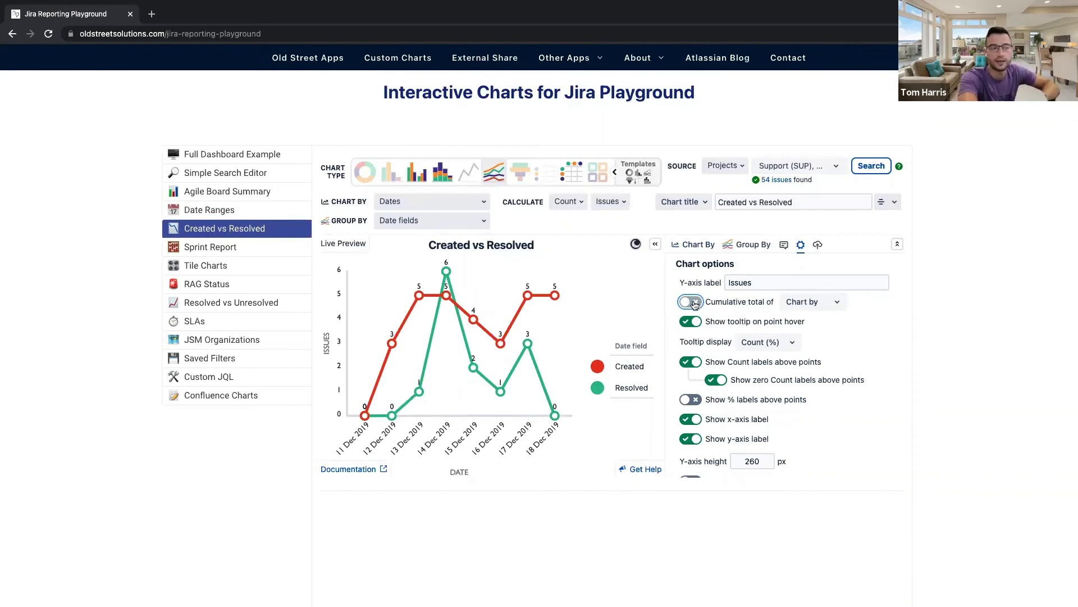
left_click(694, 302)
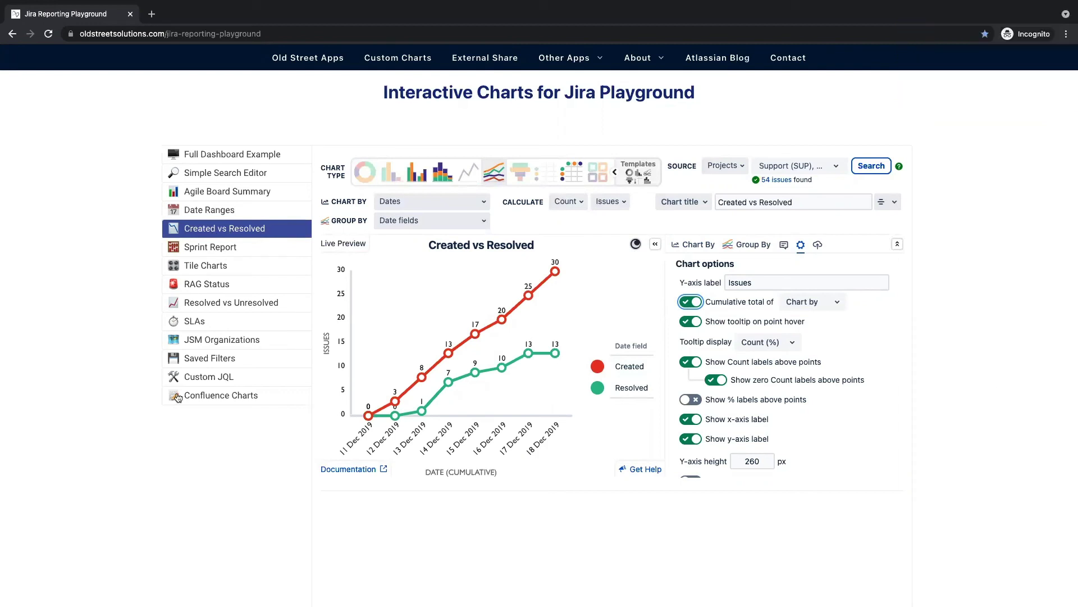
left_click(116, 285)
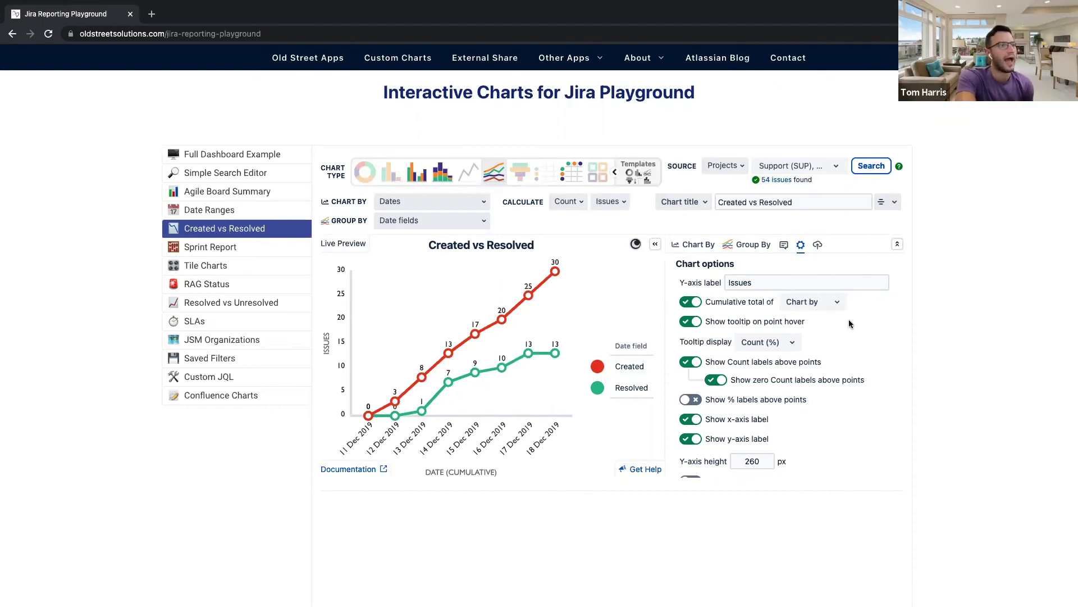
Step: Switch to Jira and view the SAFe® - Agile Release Train Program Dashboard_CC4J from its beginning
key("ctrl+Left")
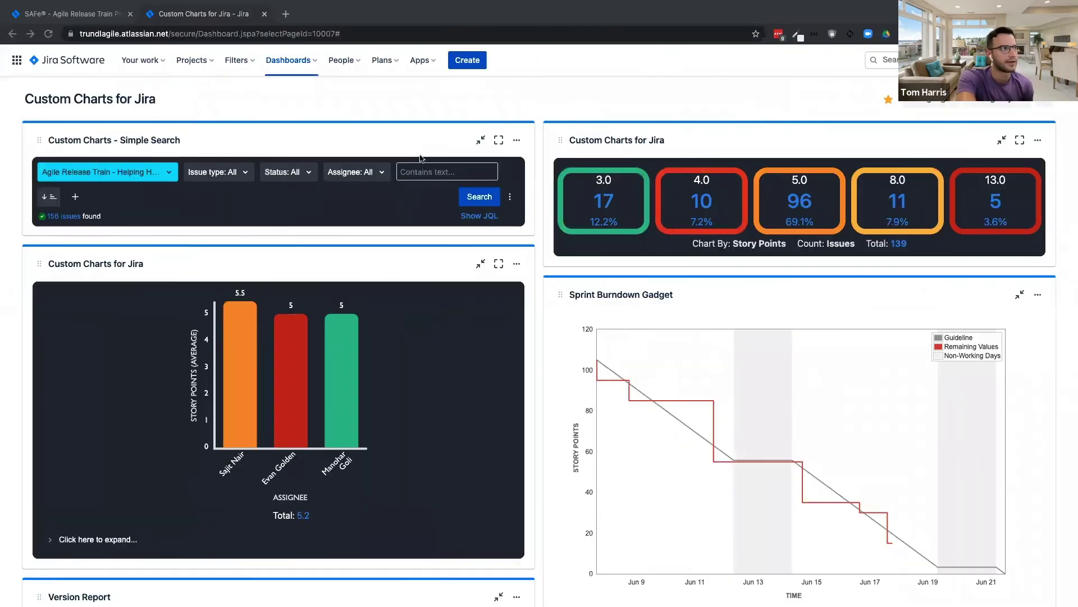
key("ctrl+shift+Tab")
scroll(415, 354, "up", 10)
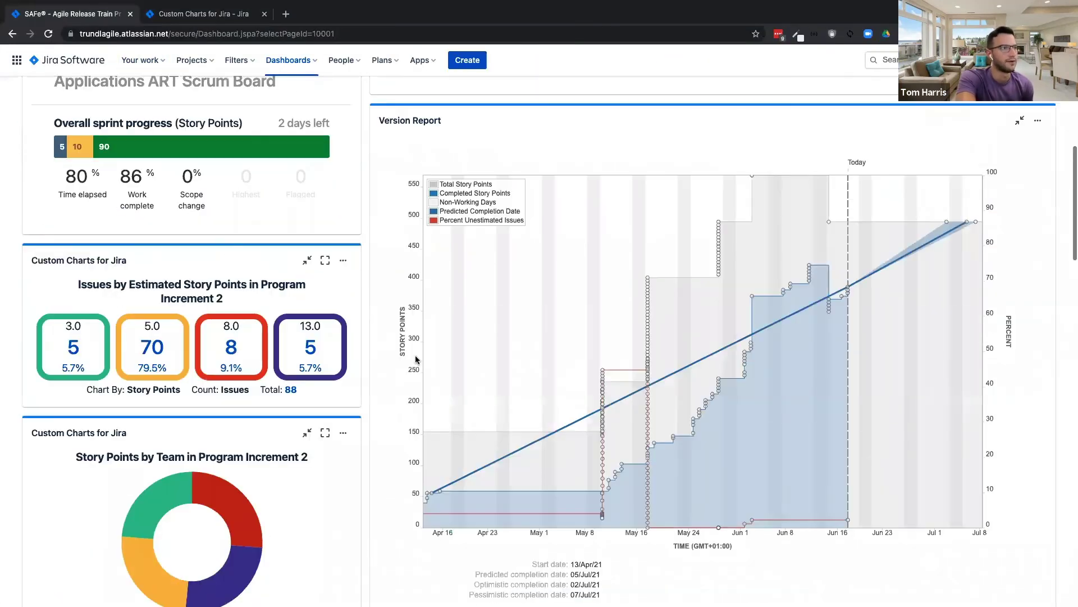
scroll(393, 314, "up", 1)
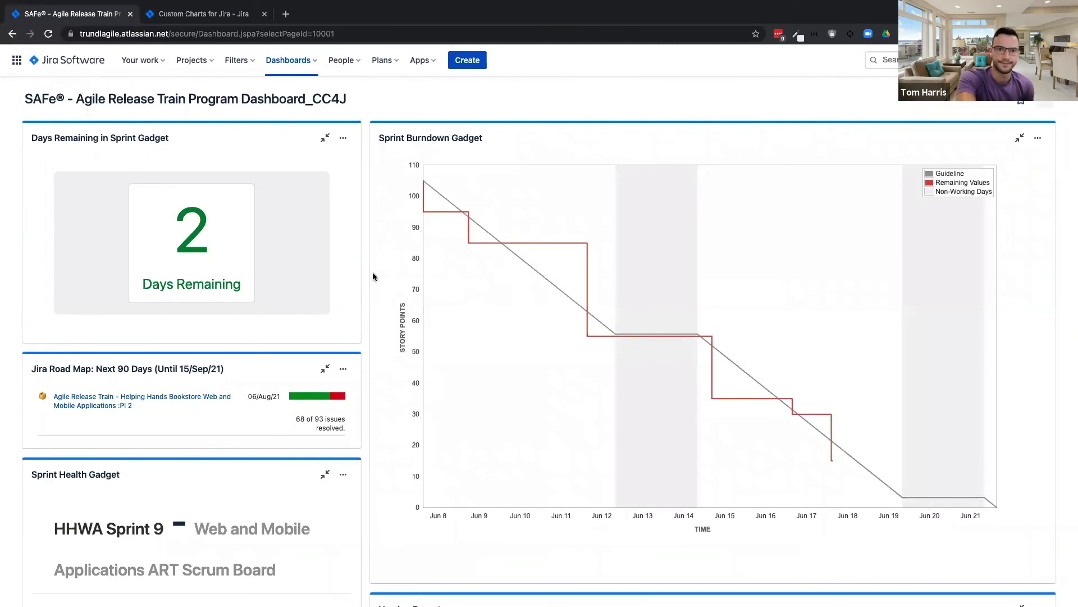